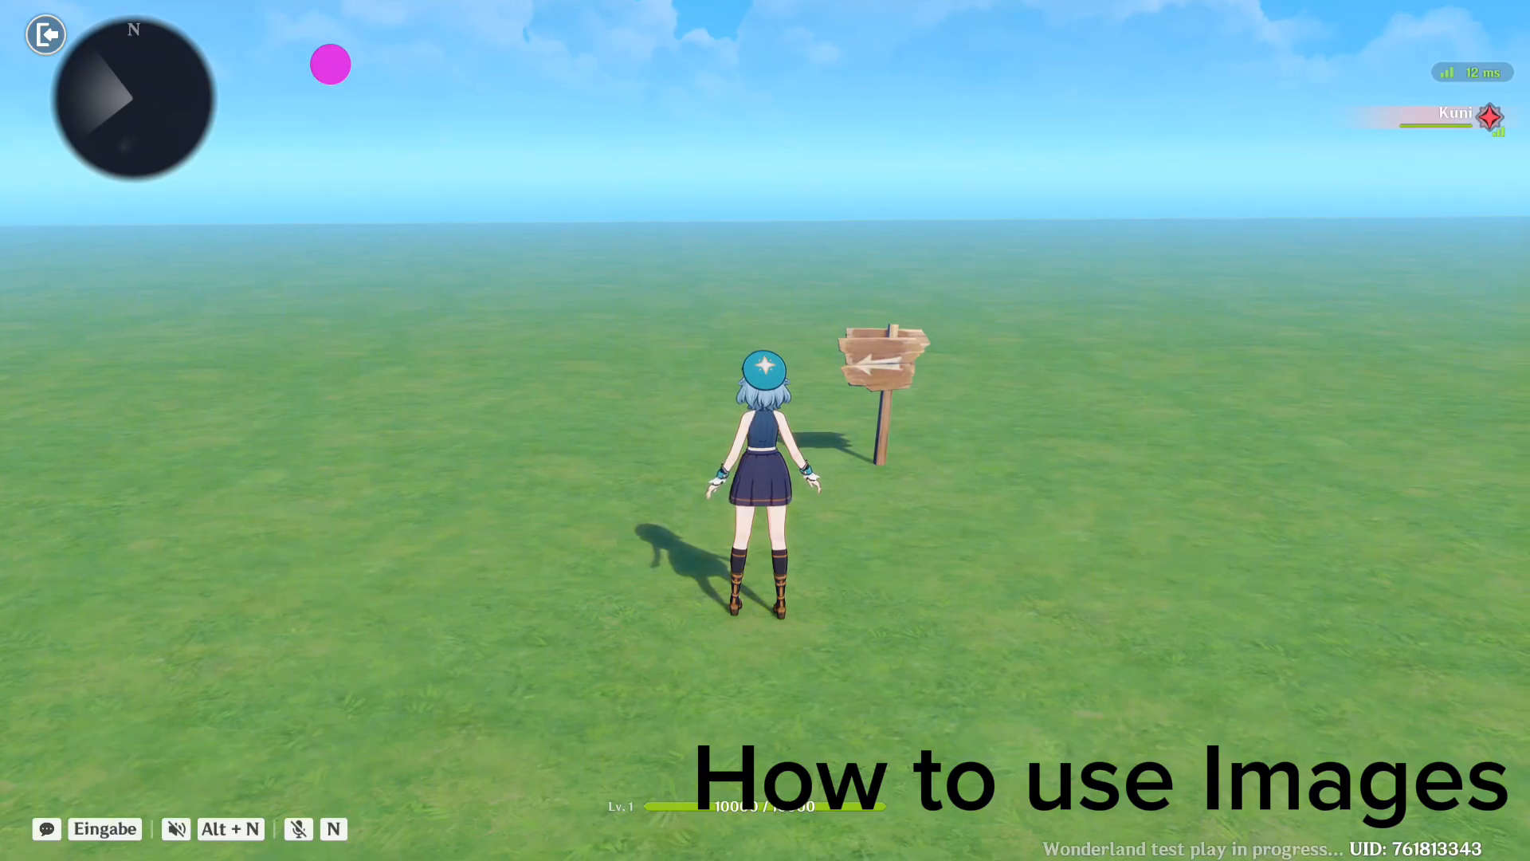
Step: Walk the character to the signpost in the test play and trigger its Tab interaction to check the circle image
key(w)
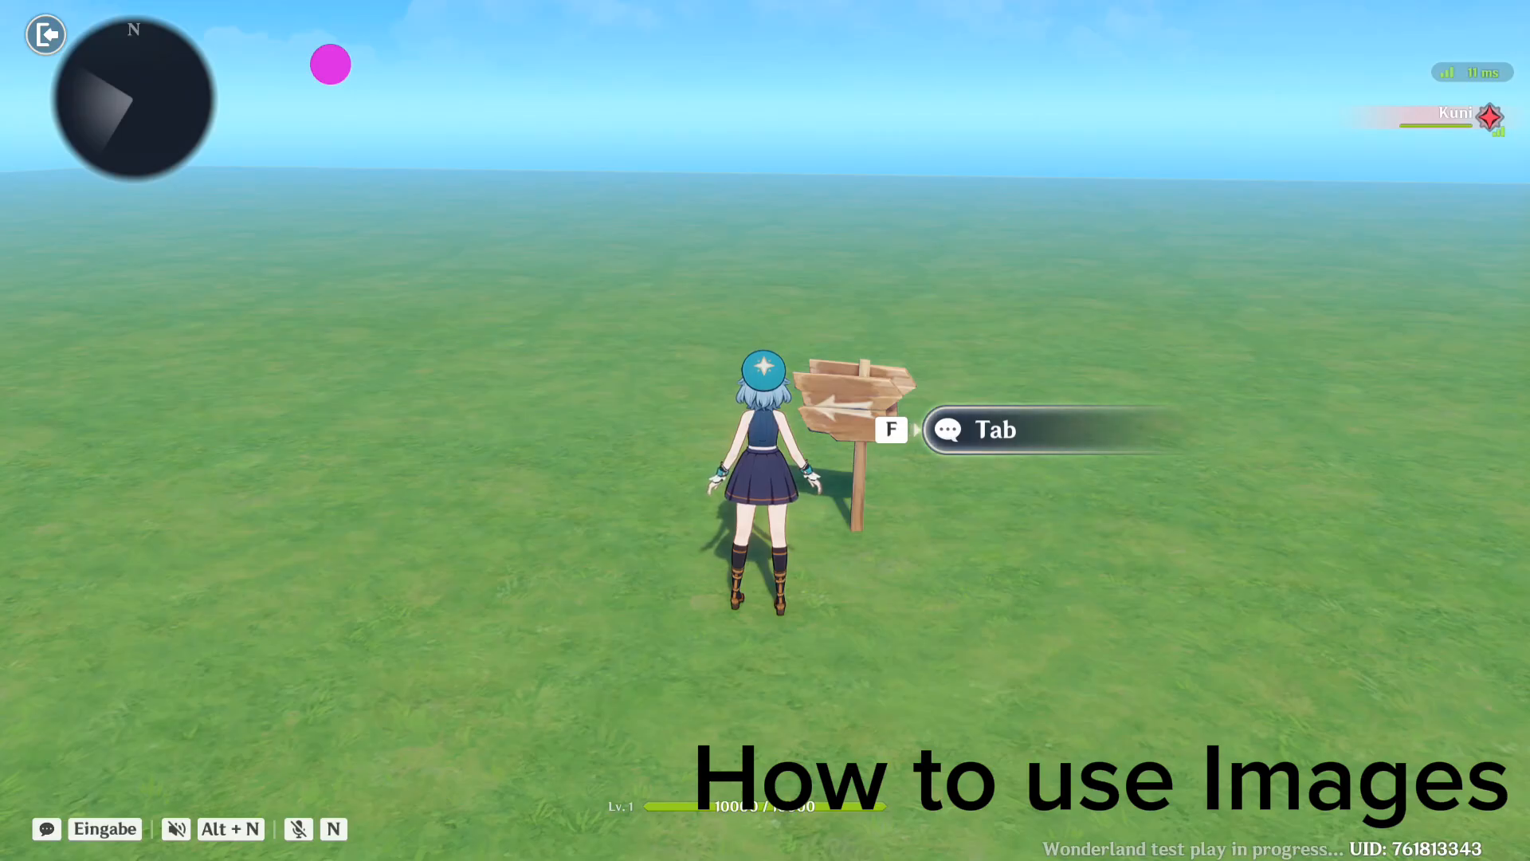
key(f)
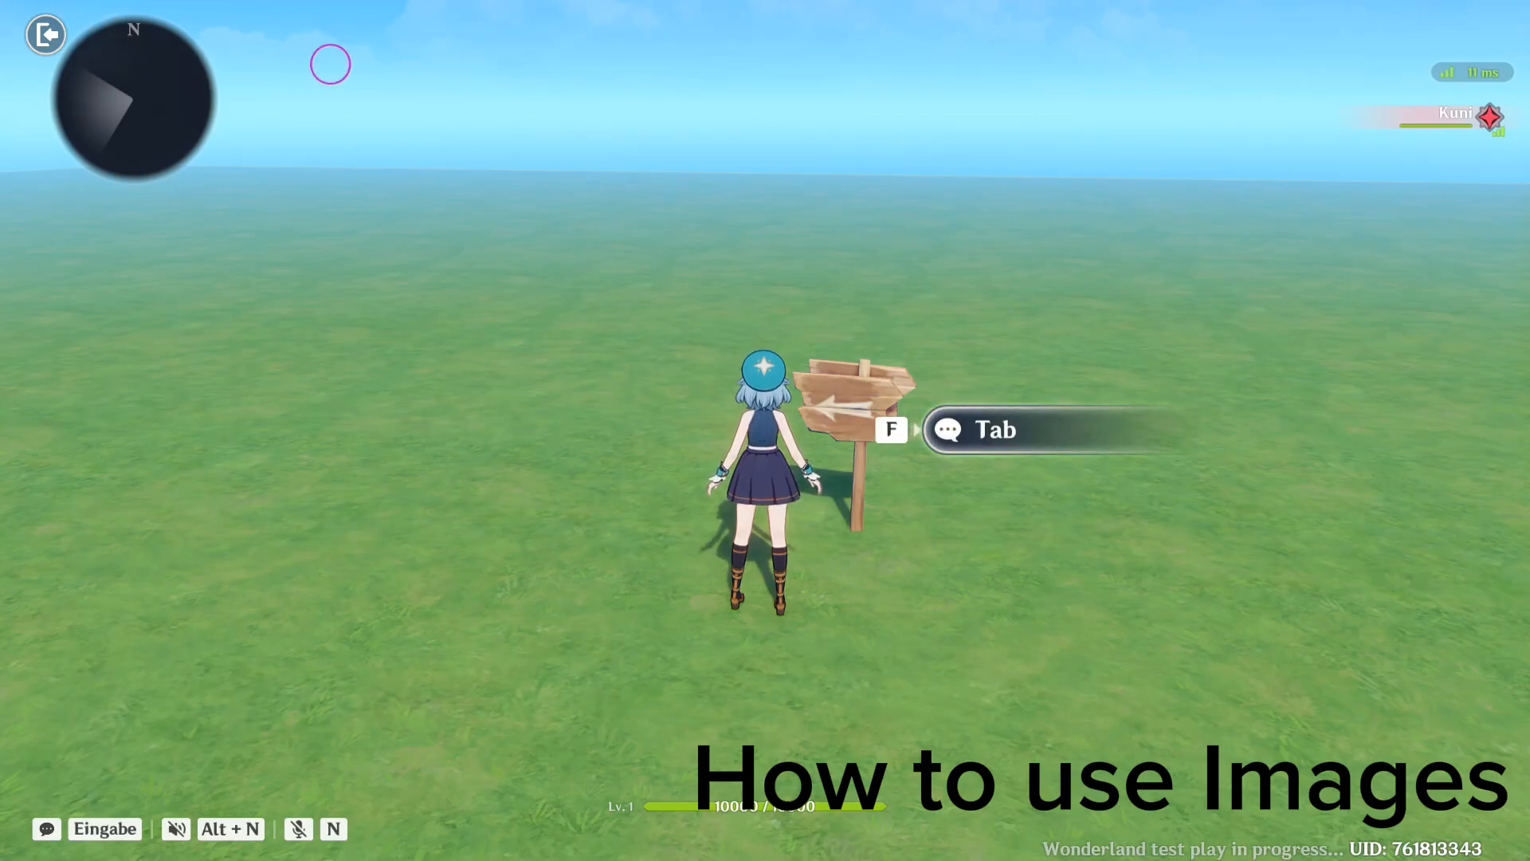
key(alt)
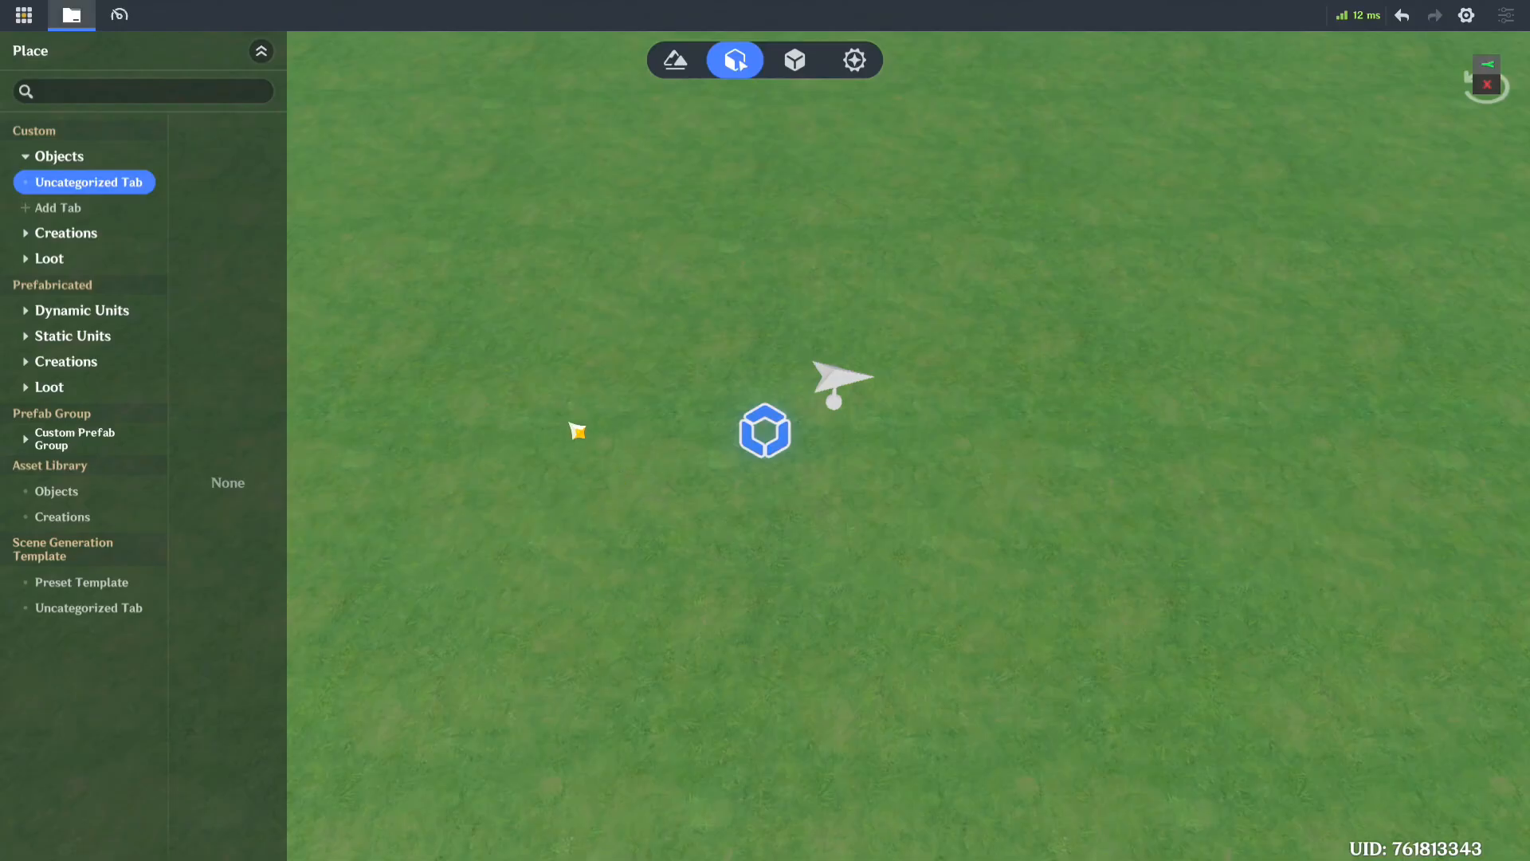
Step: Open the UI control group manager and add a prefabricated Image control to the Default Layout
click(24, 14)
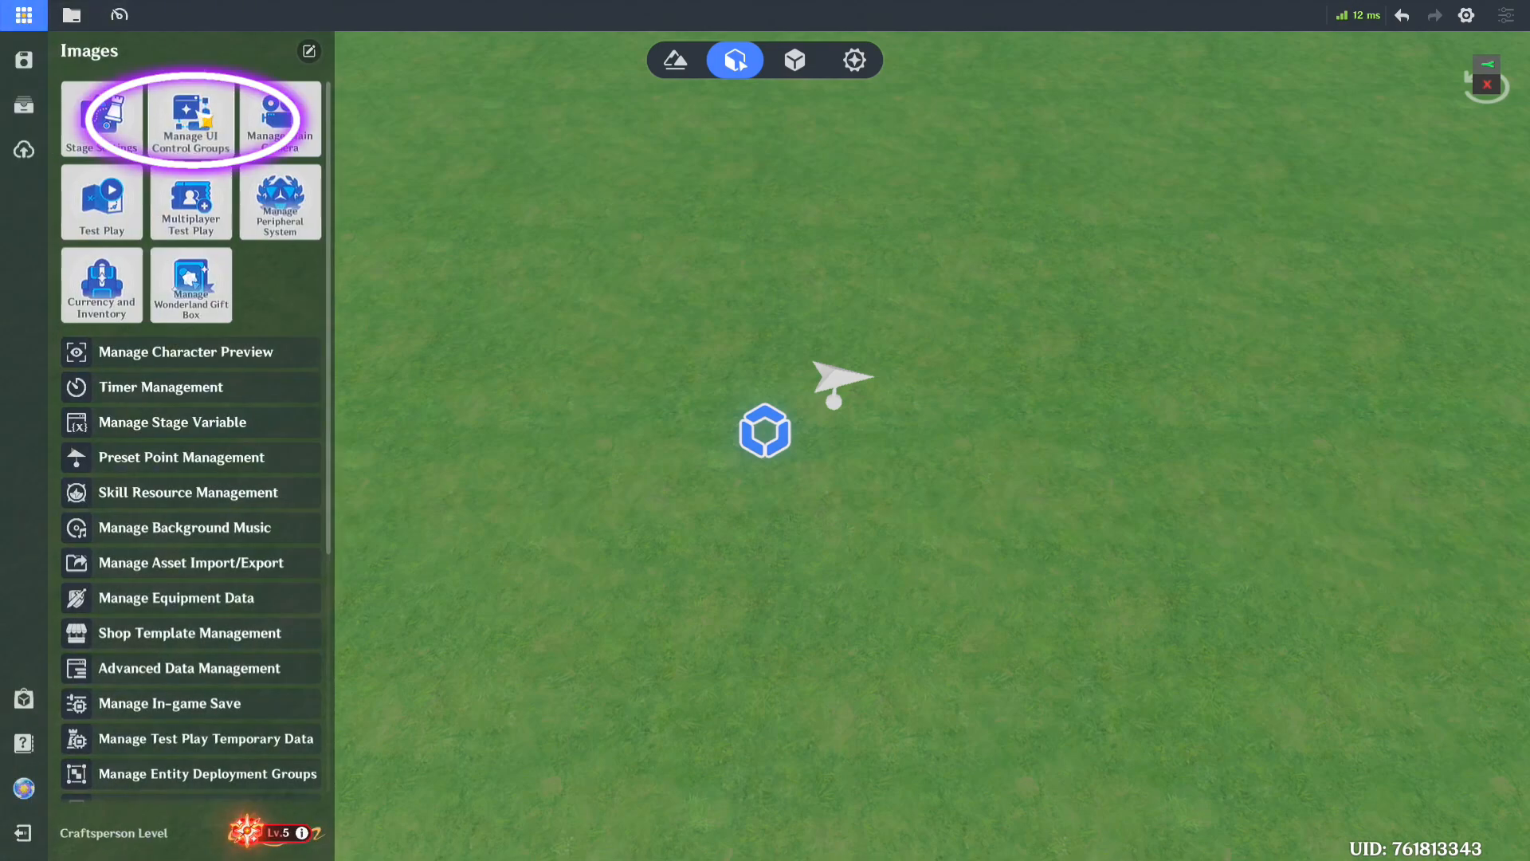
click(191, 120)
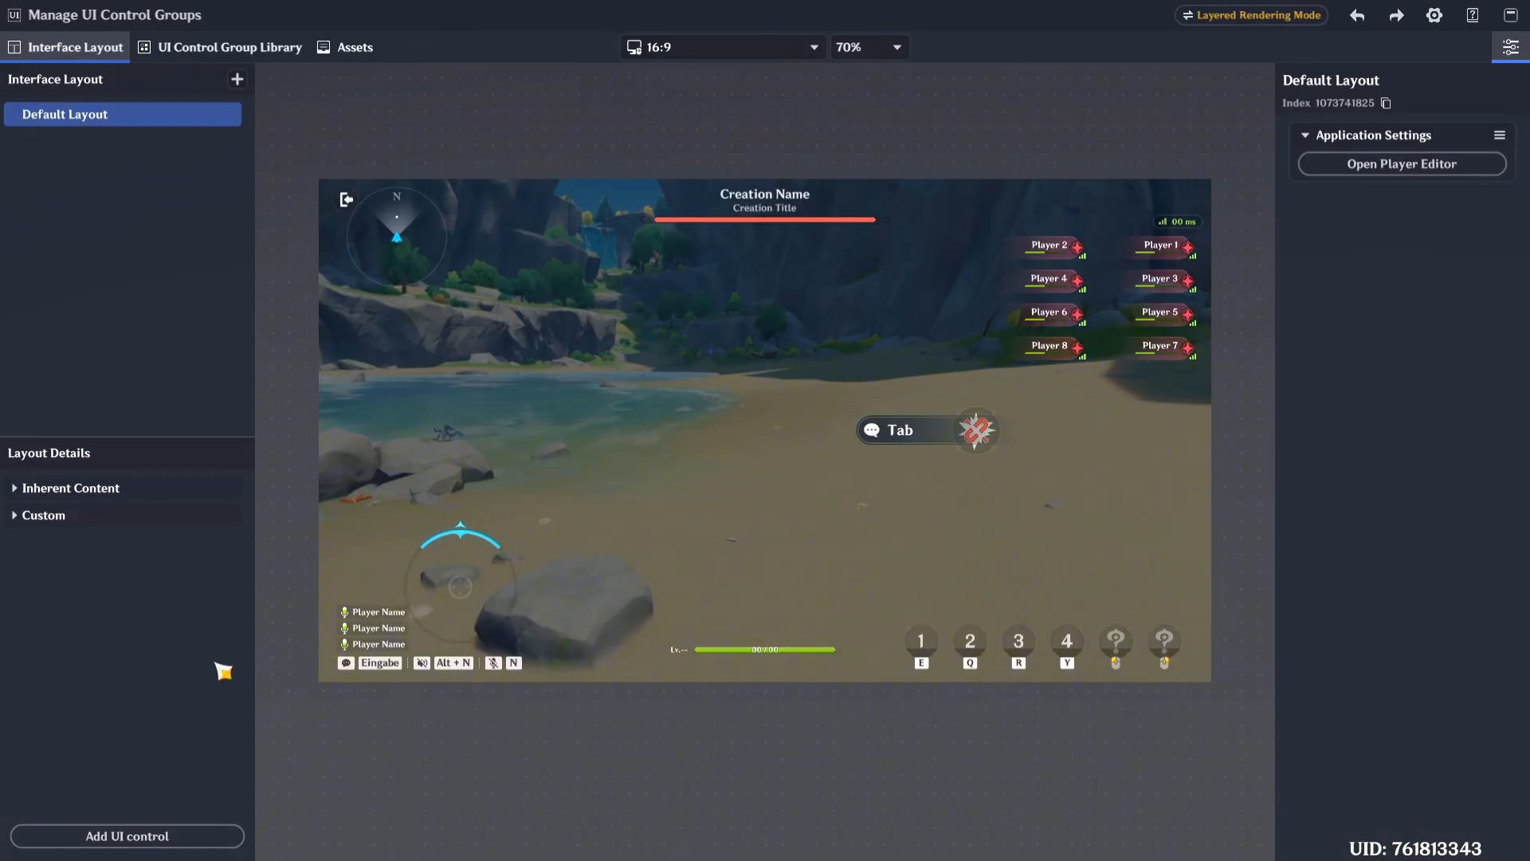
click(125, 847)
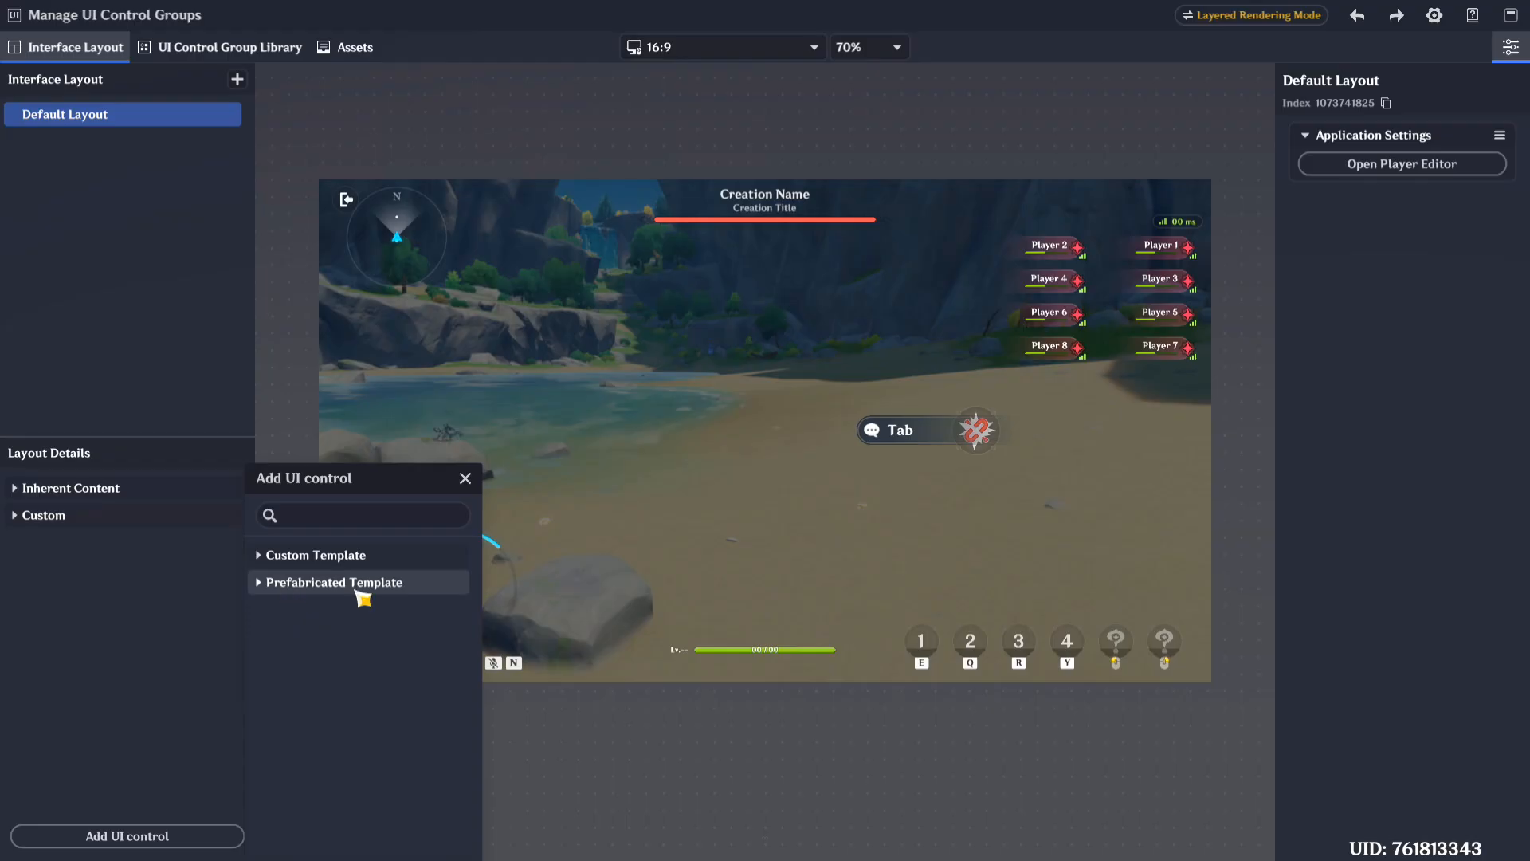
click(431, 592)
click(390, 637)
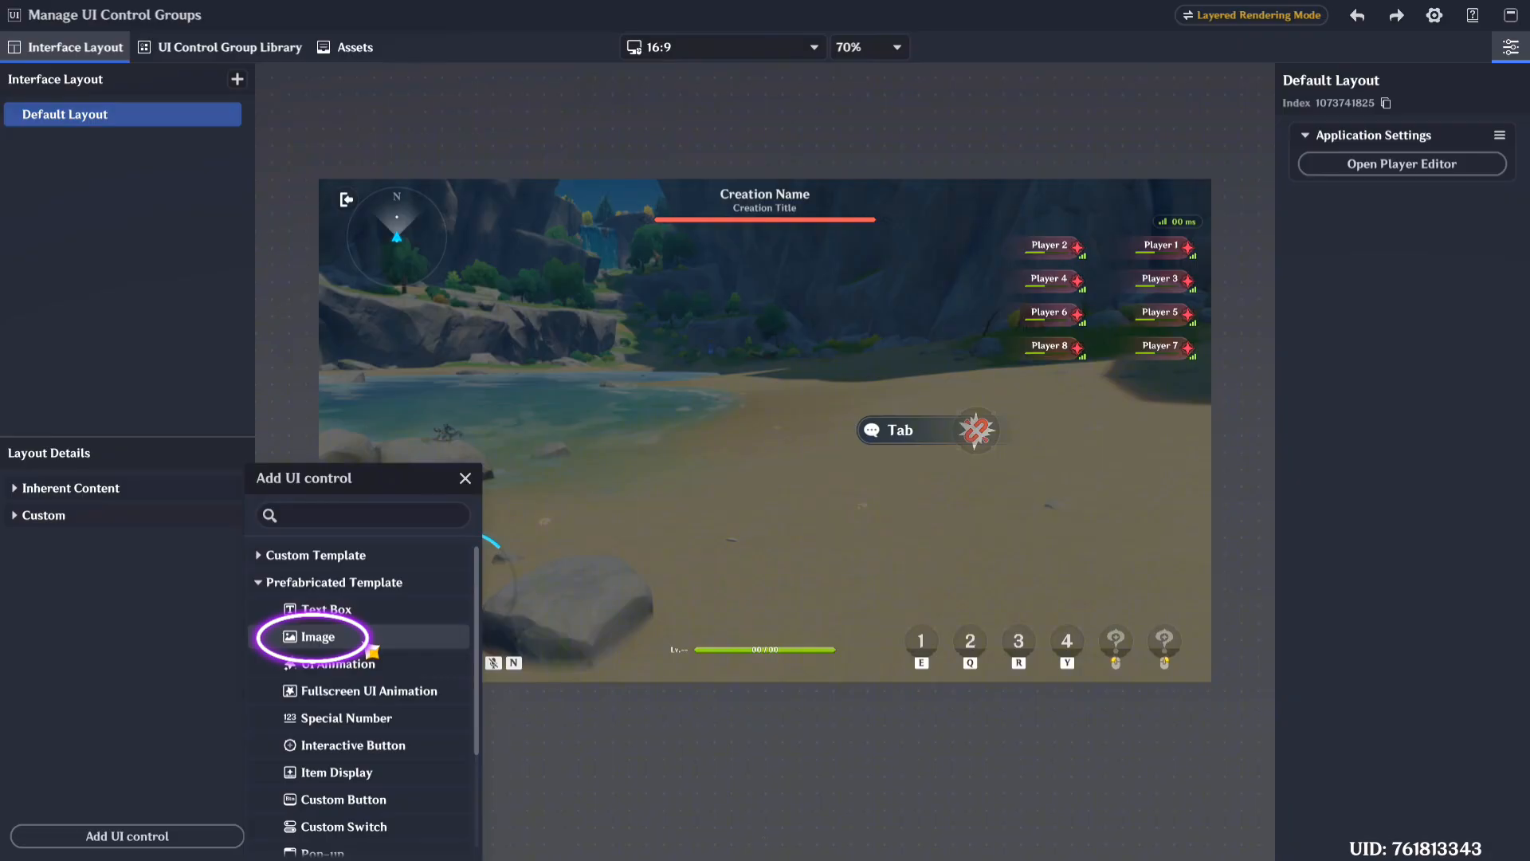
click(365, 644)
click(787, 721)
Step: Browse the surface images in the image library and assign the Surface – Monochrome circle 106021 to the new Image control
scroll(972, 470, up, 2)
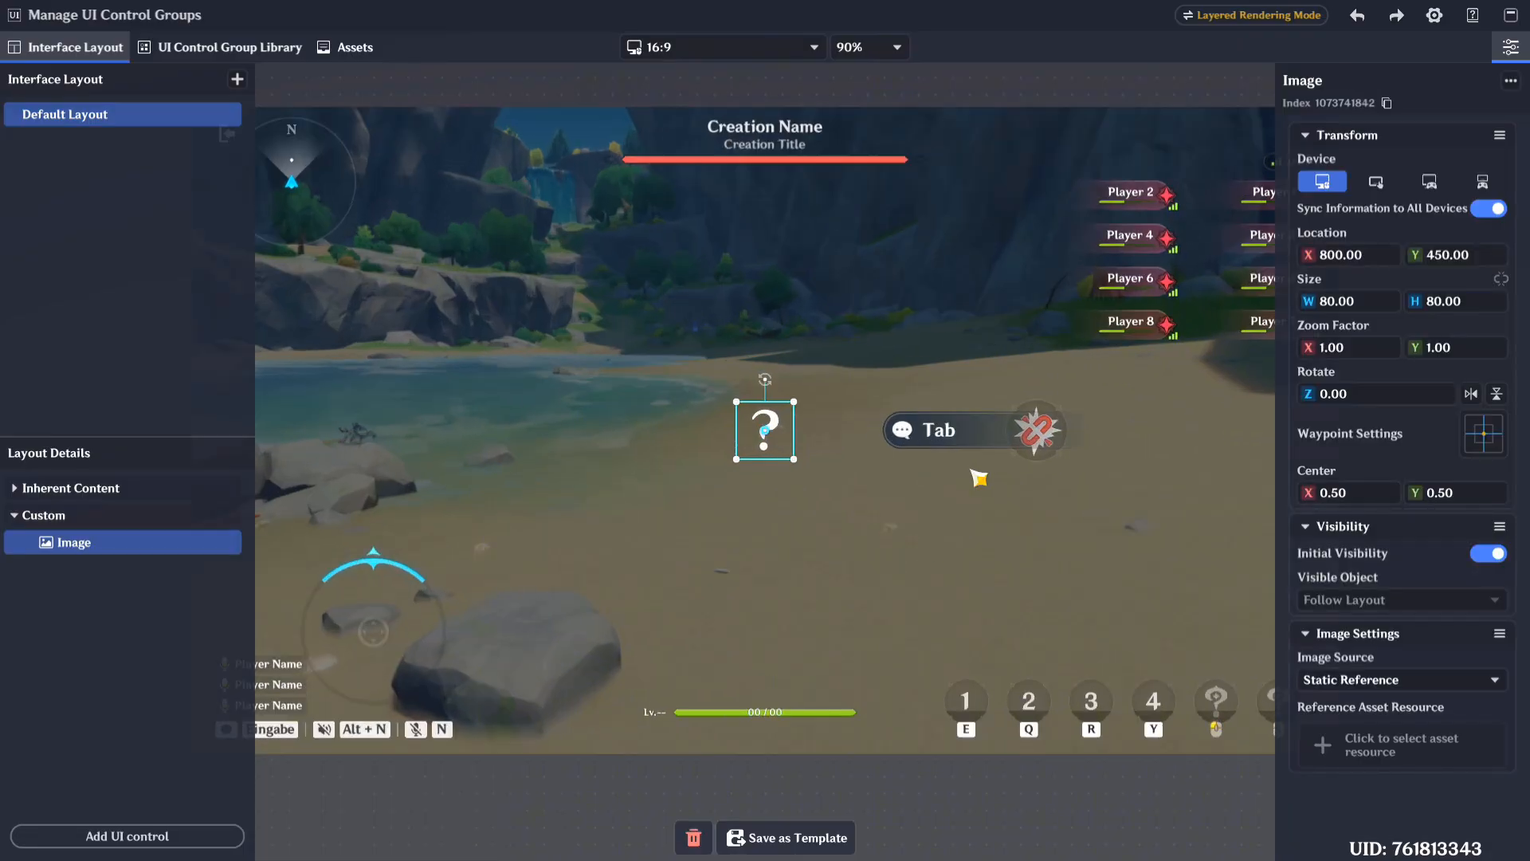
scroll(979, 478, up, 4)
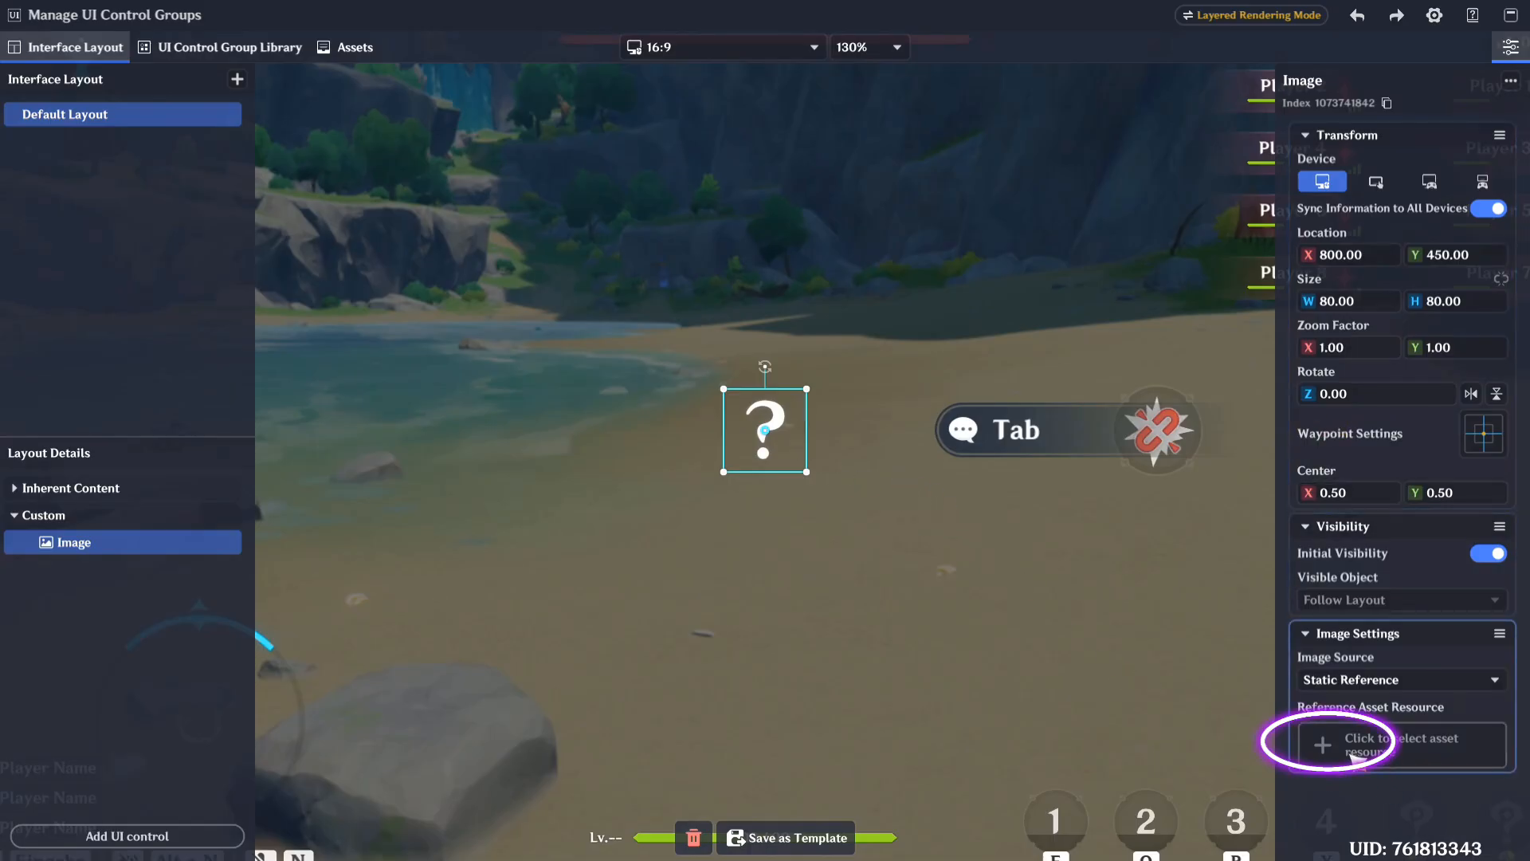
click(1378, 753)
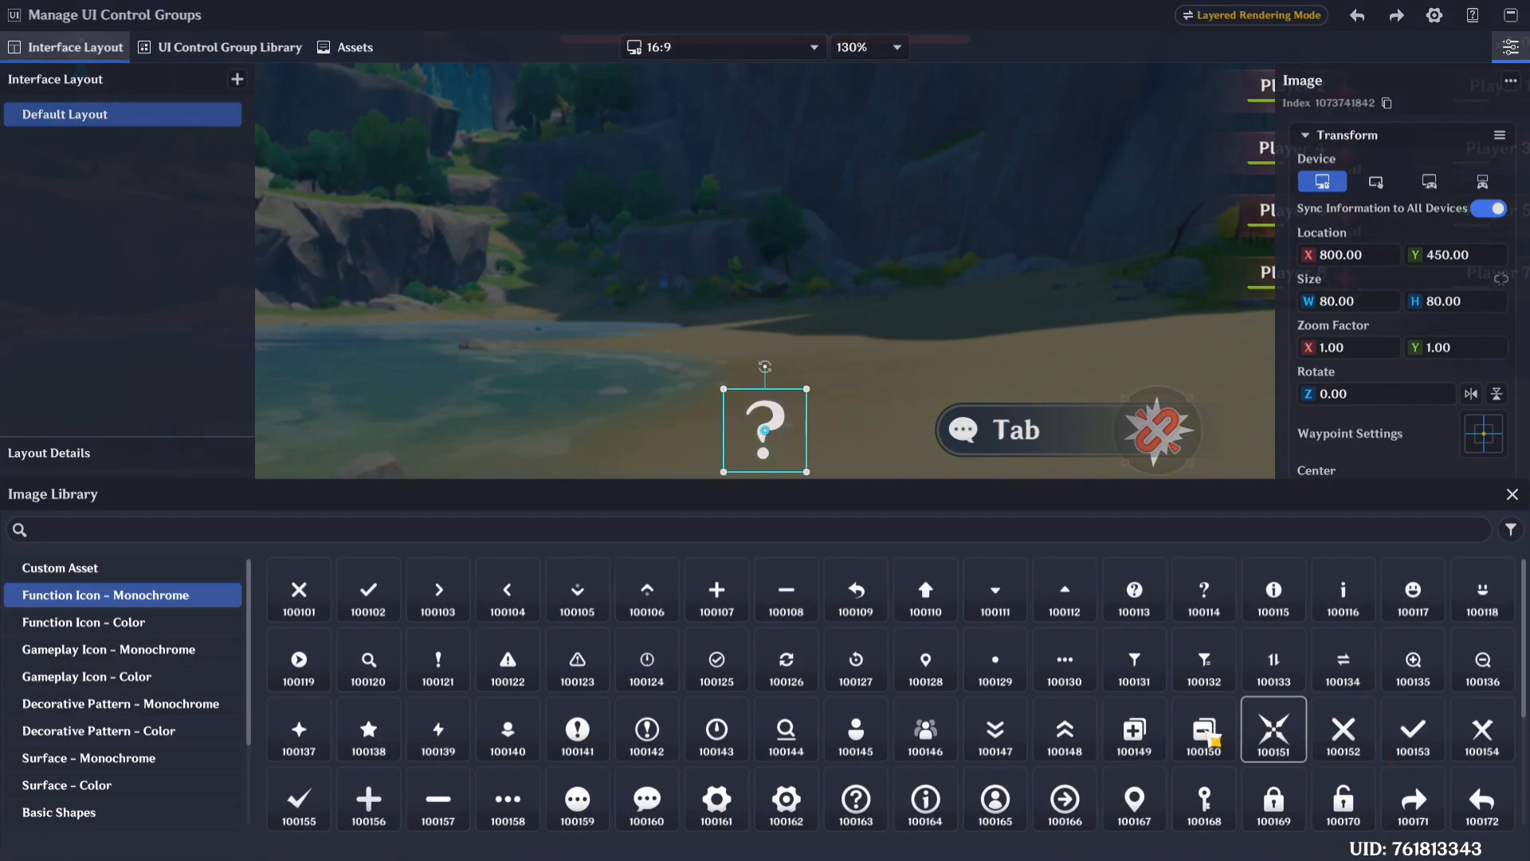
scroll(649, 690, down, 1)
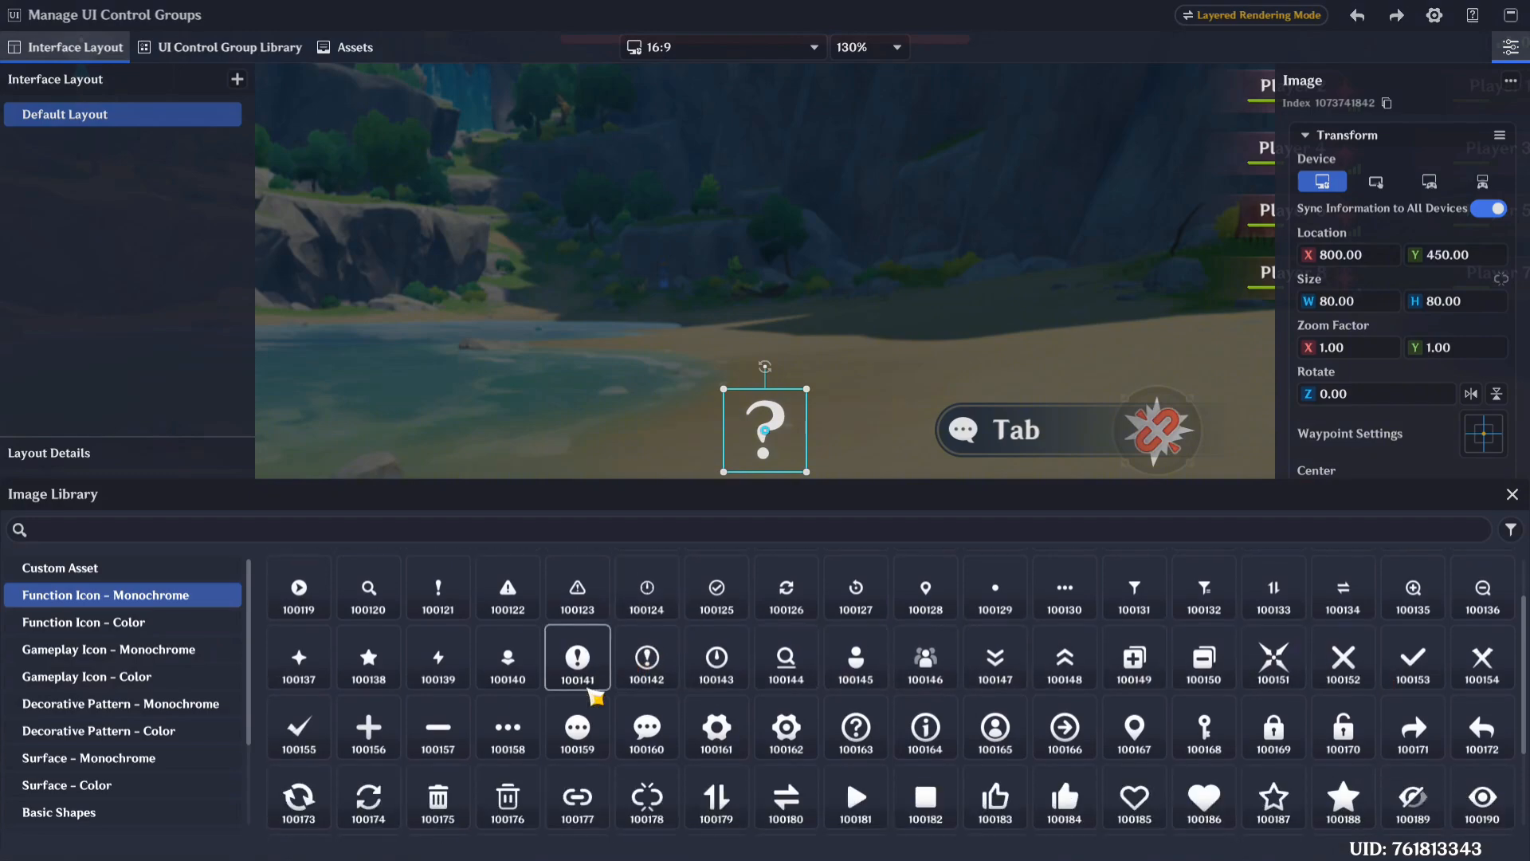
click(169, 759)
scroll(187, 773, down, 1)
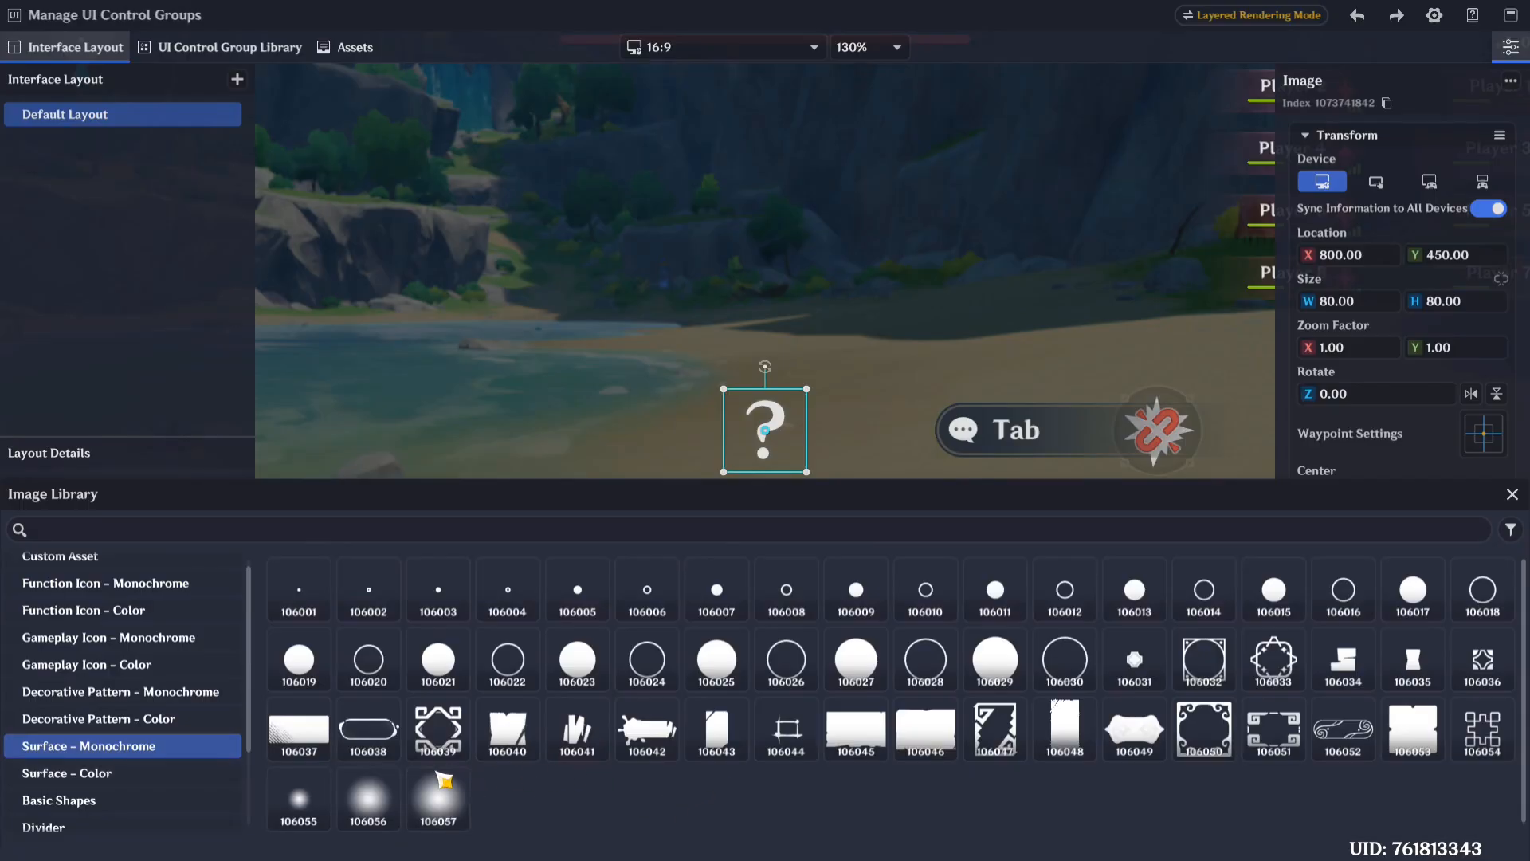
scroll(192, 773, down, 3)
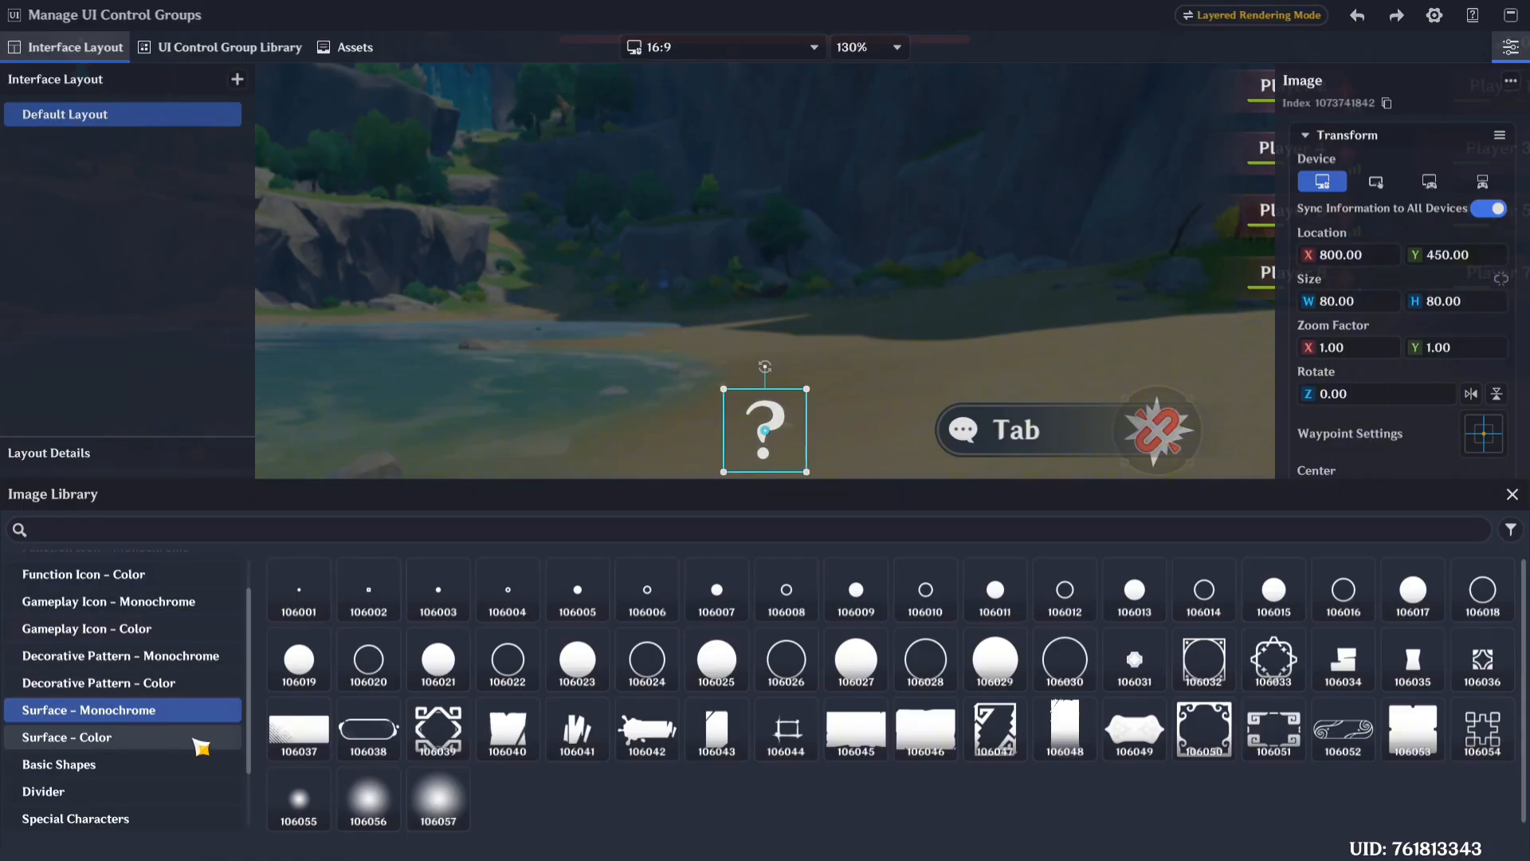
scroll(213, 717, down, 1)
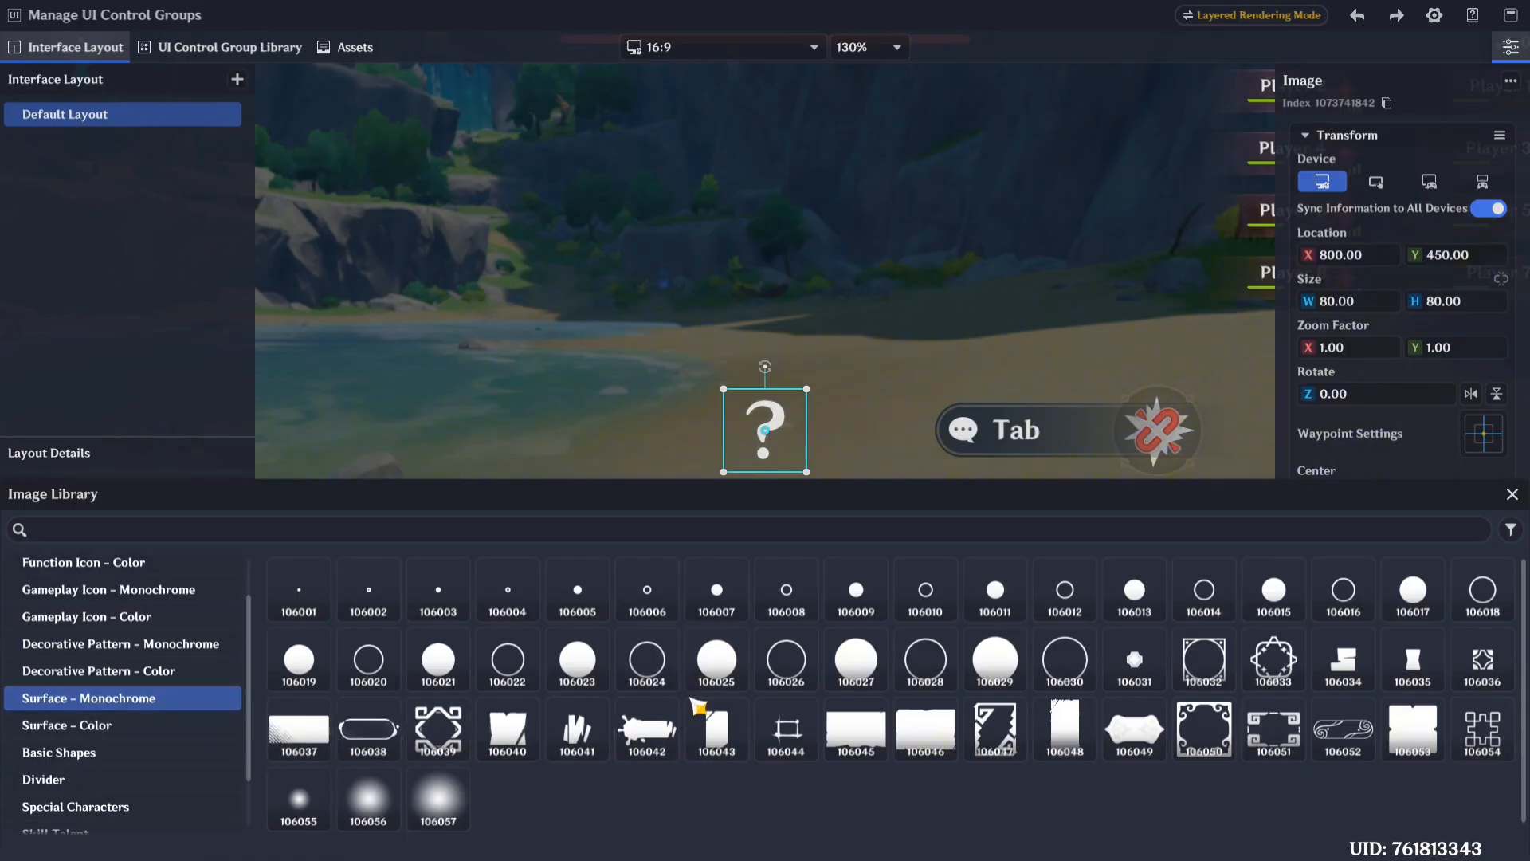
click(191, 727)
scroll(192, 730, down, 3)
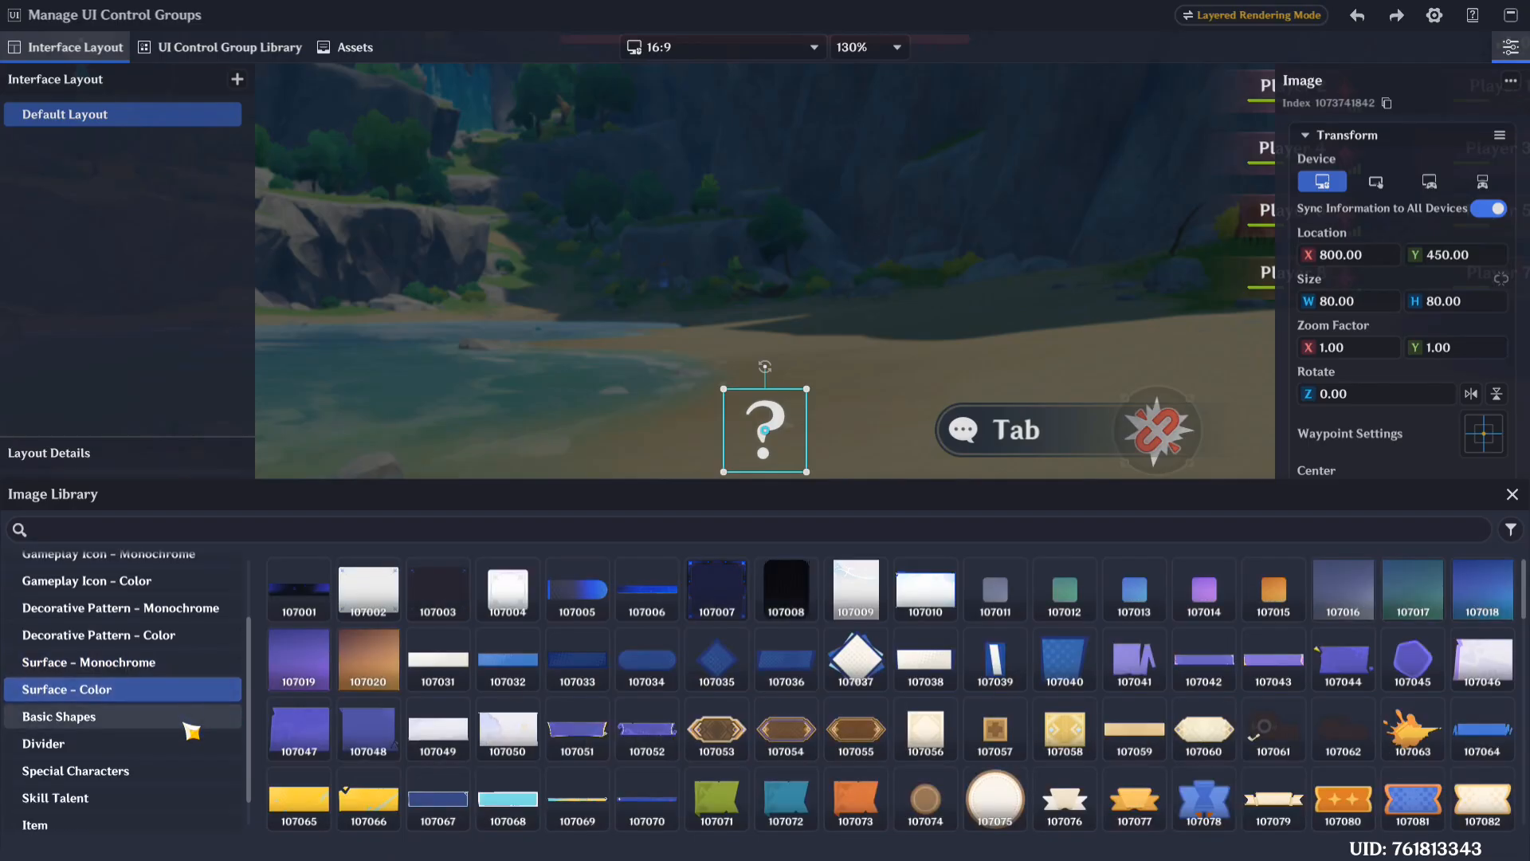
click(147, 651)
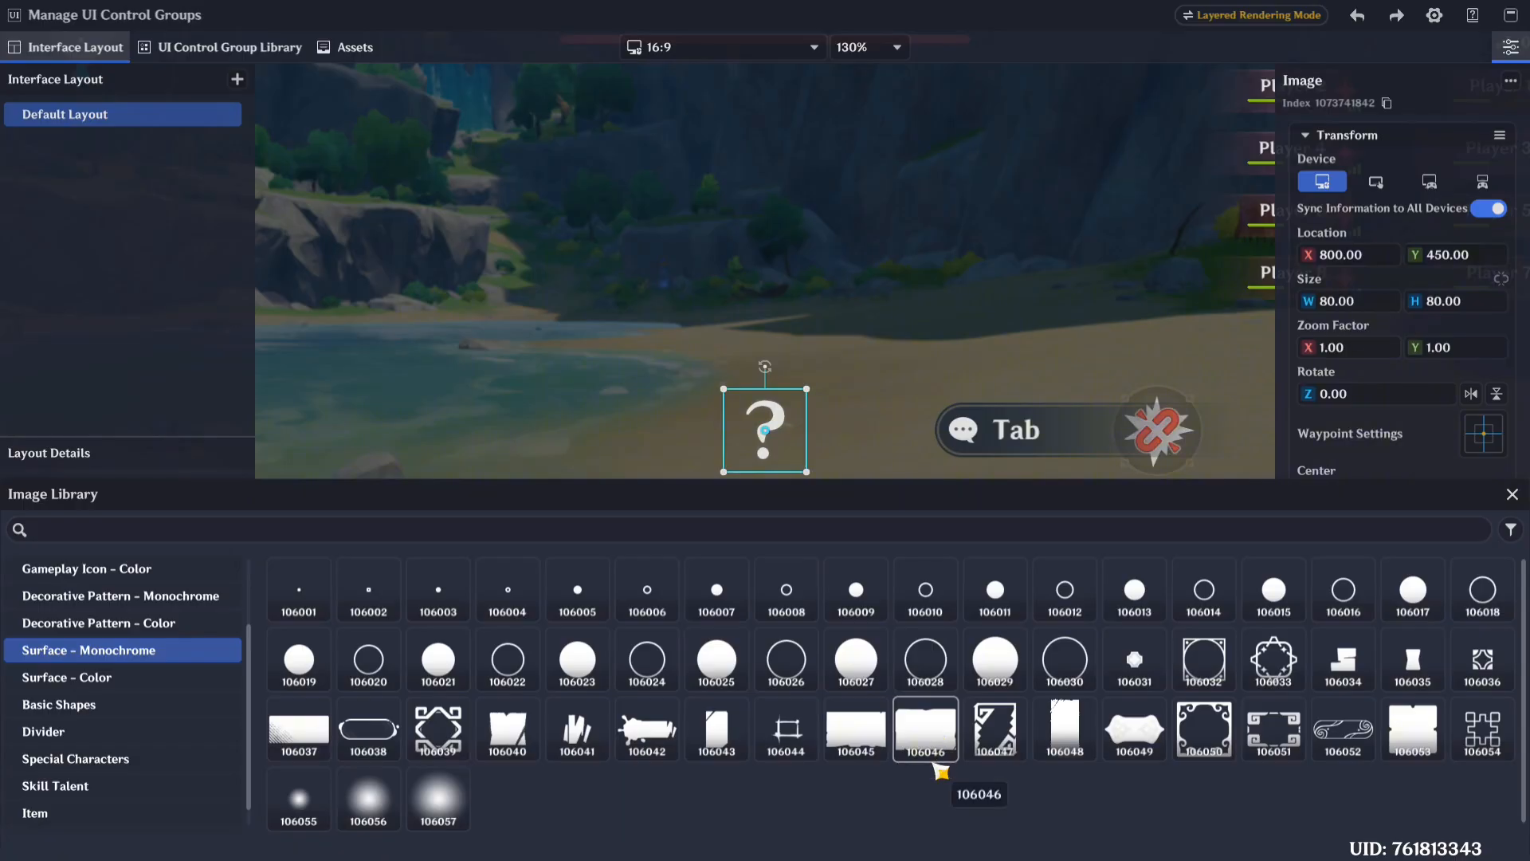
click(441, 665)
click(829, 429)
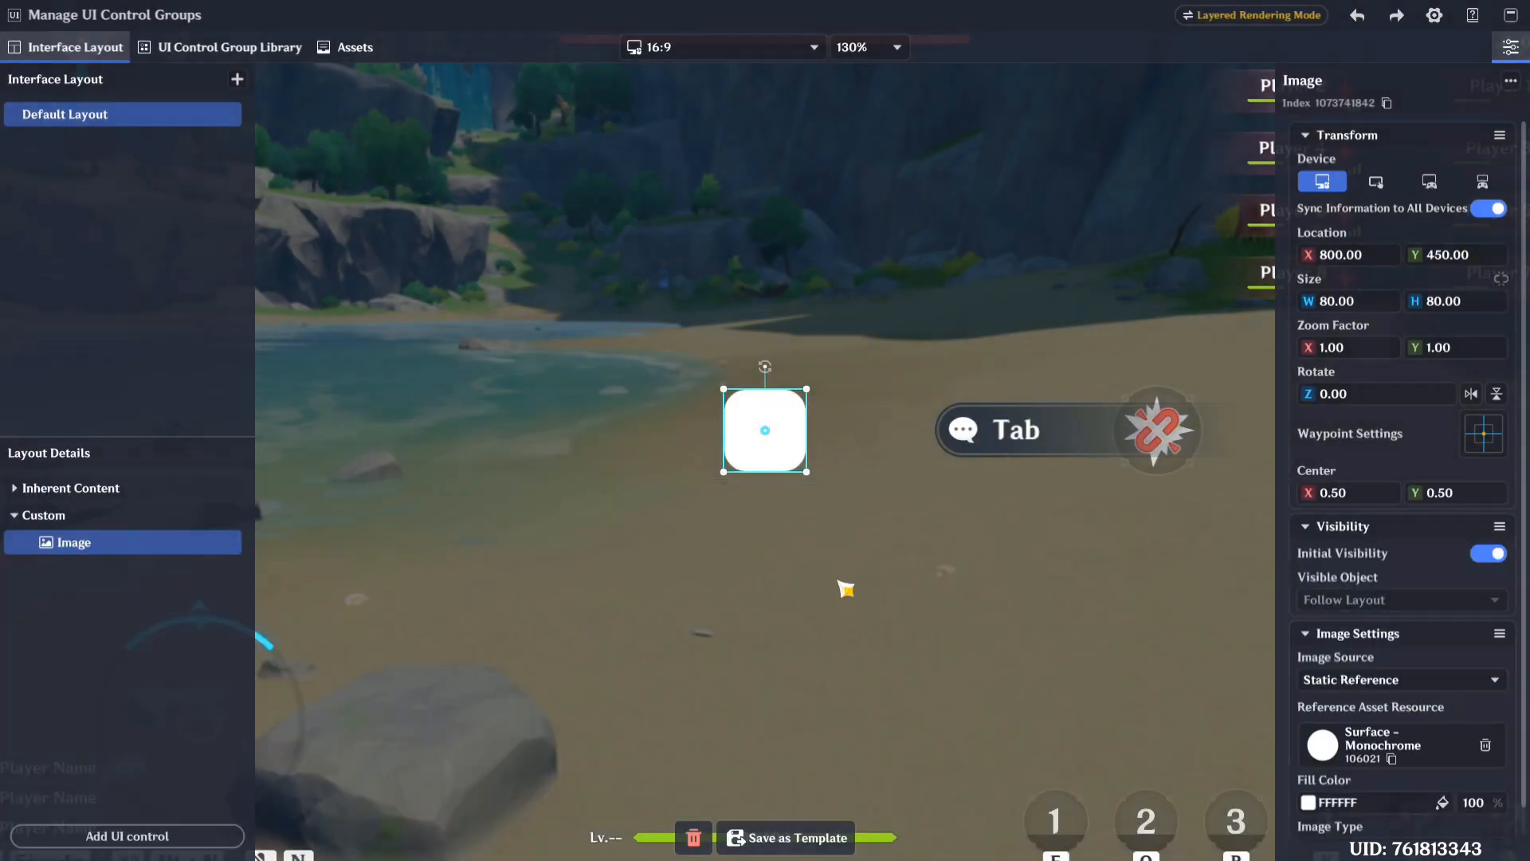
Step: Set the image type to Basic and reset the circle image to its native size of 44 × 44
scroll(1403, 757, down, 1)
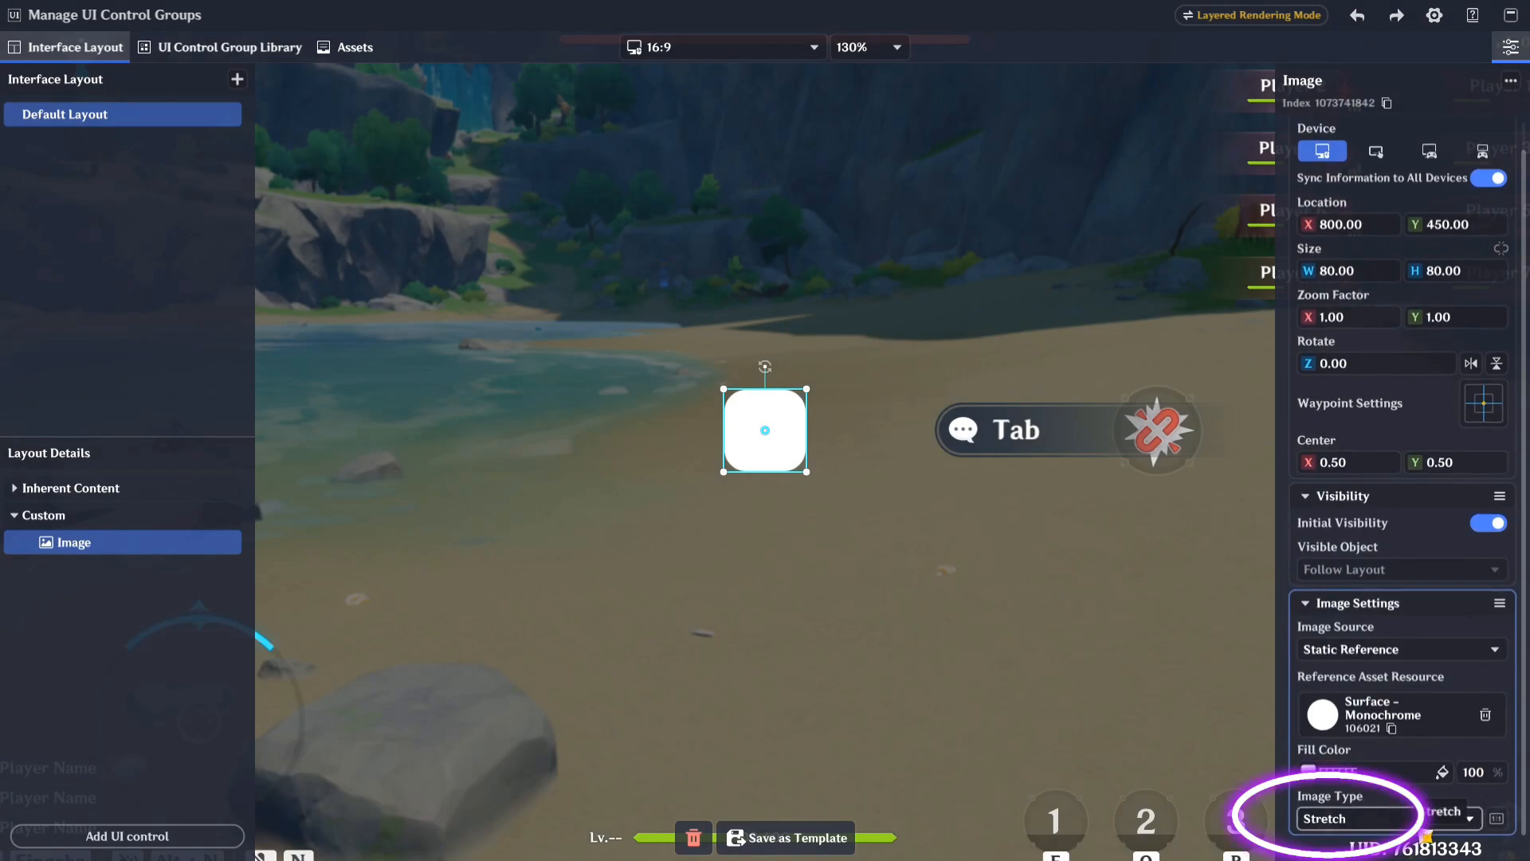
click(1425, 827)
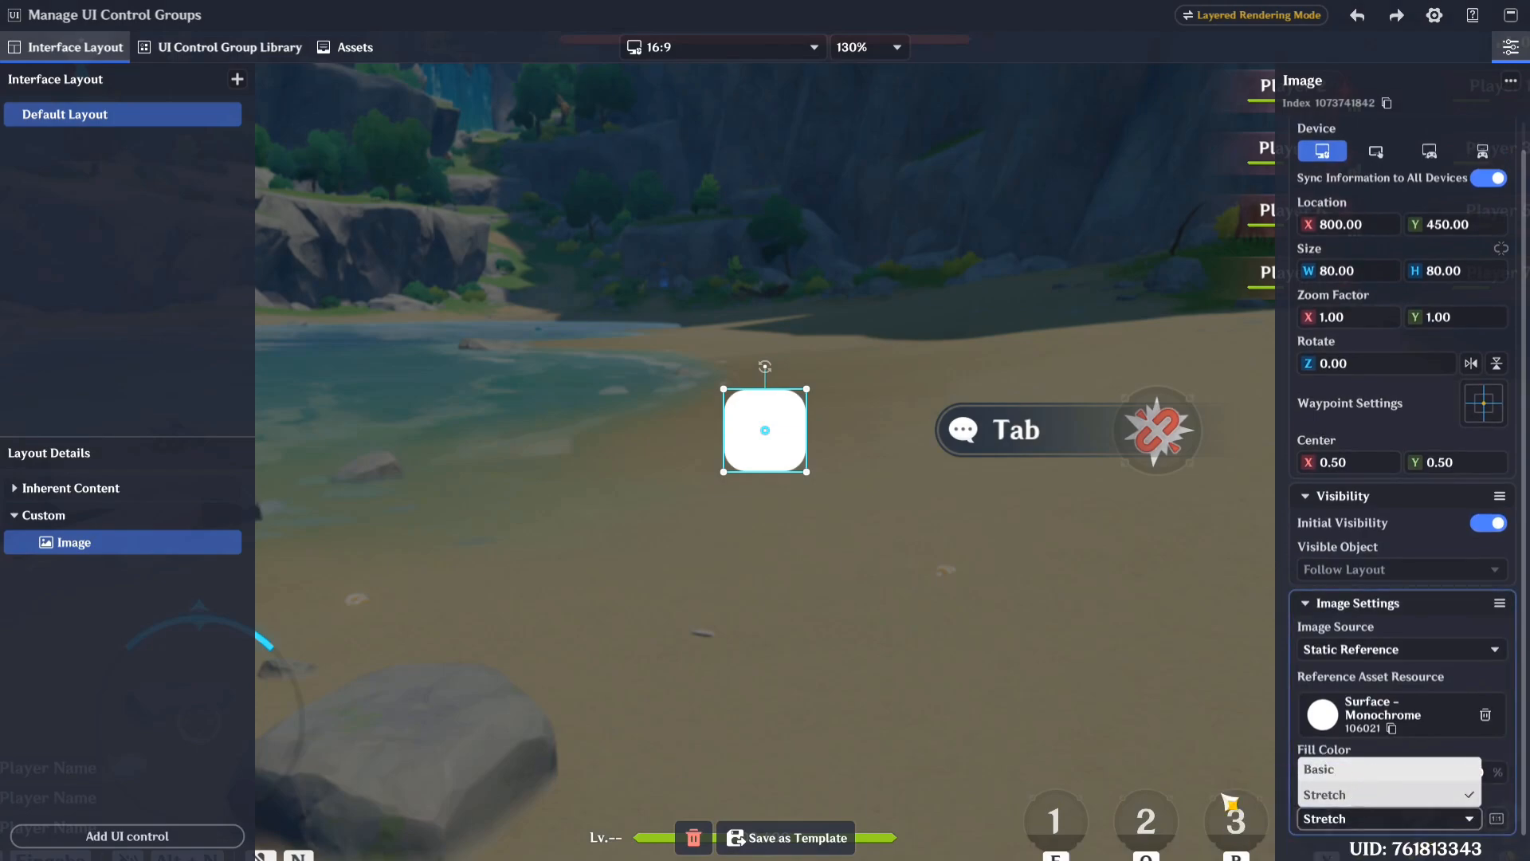
click(1333, 833)
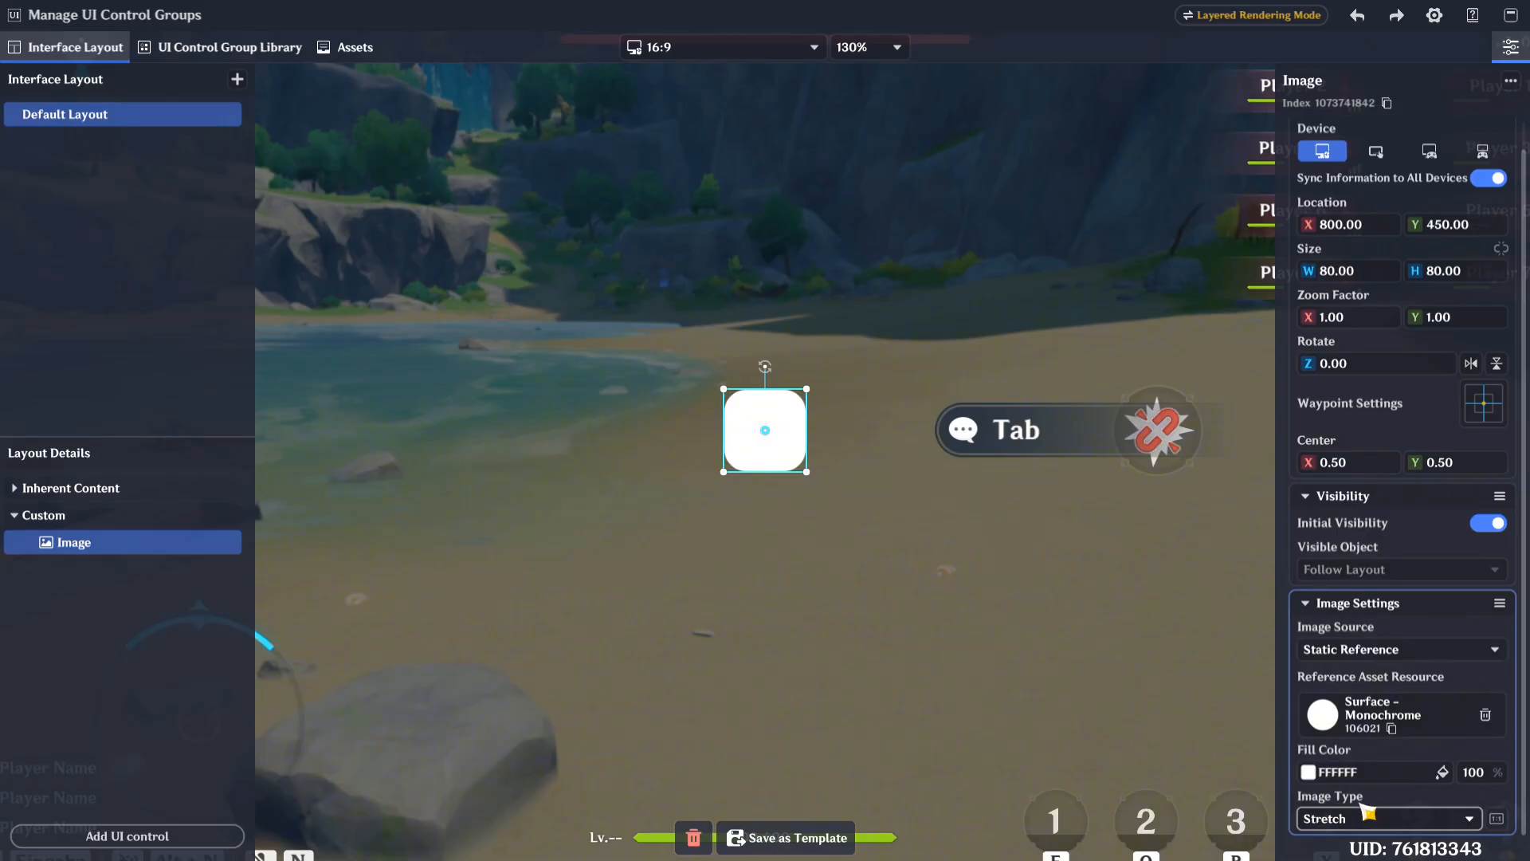
click(1402, 822)
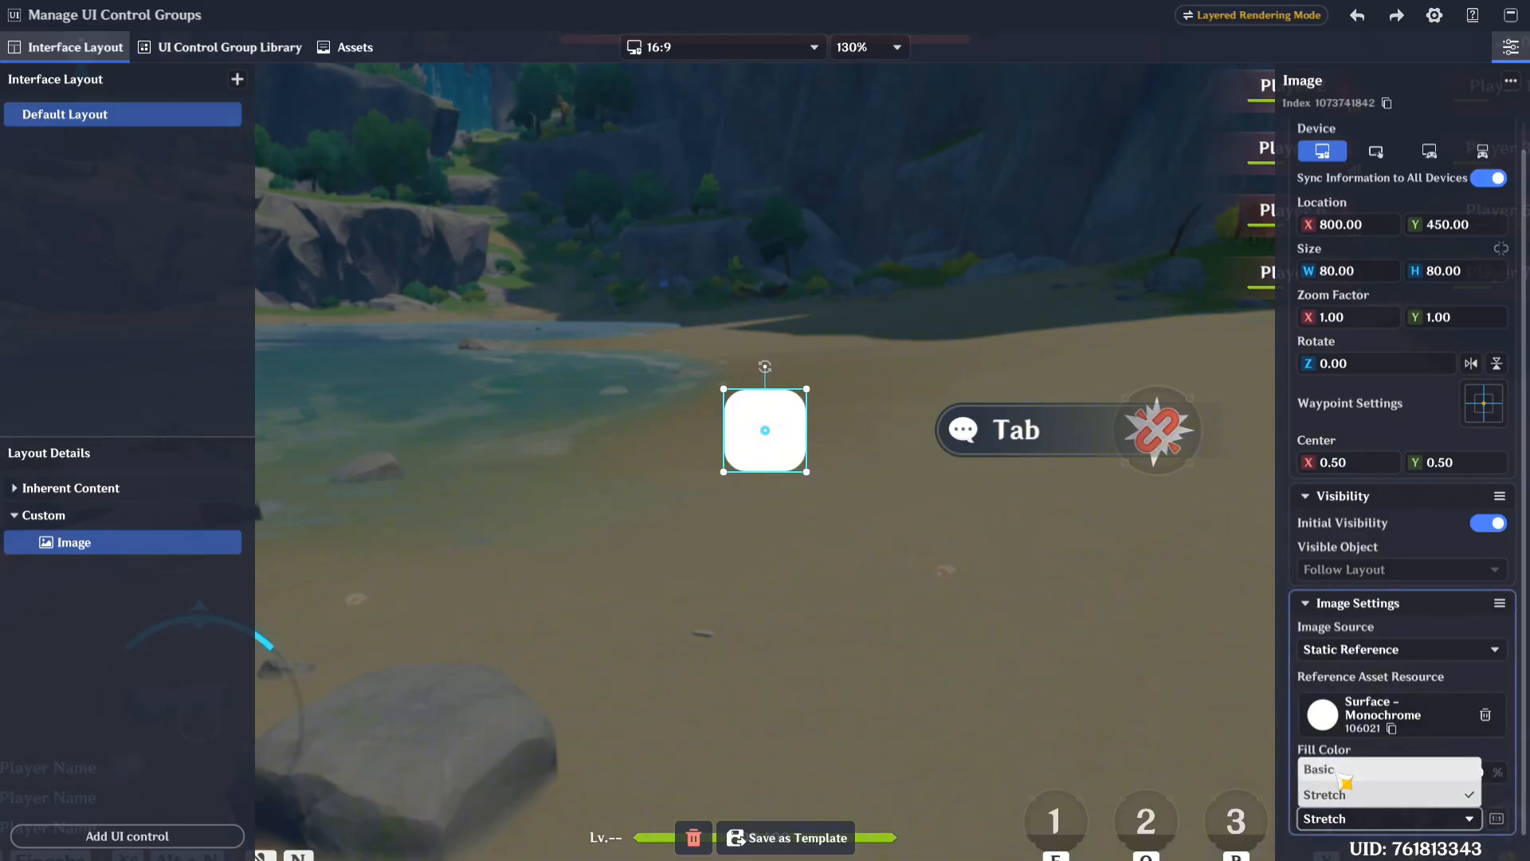
click(1472, 771)
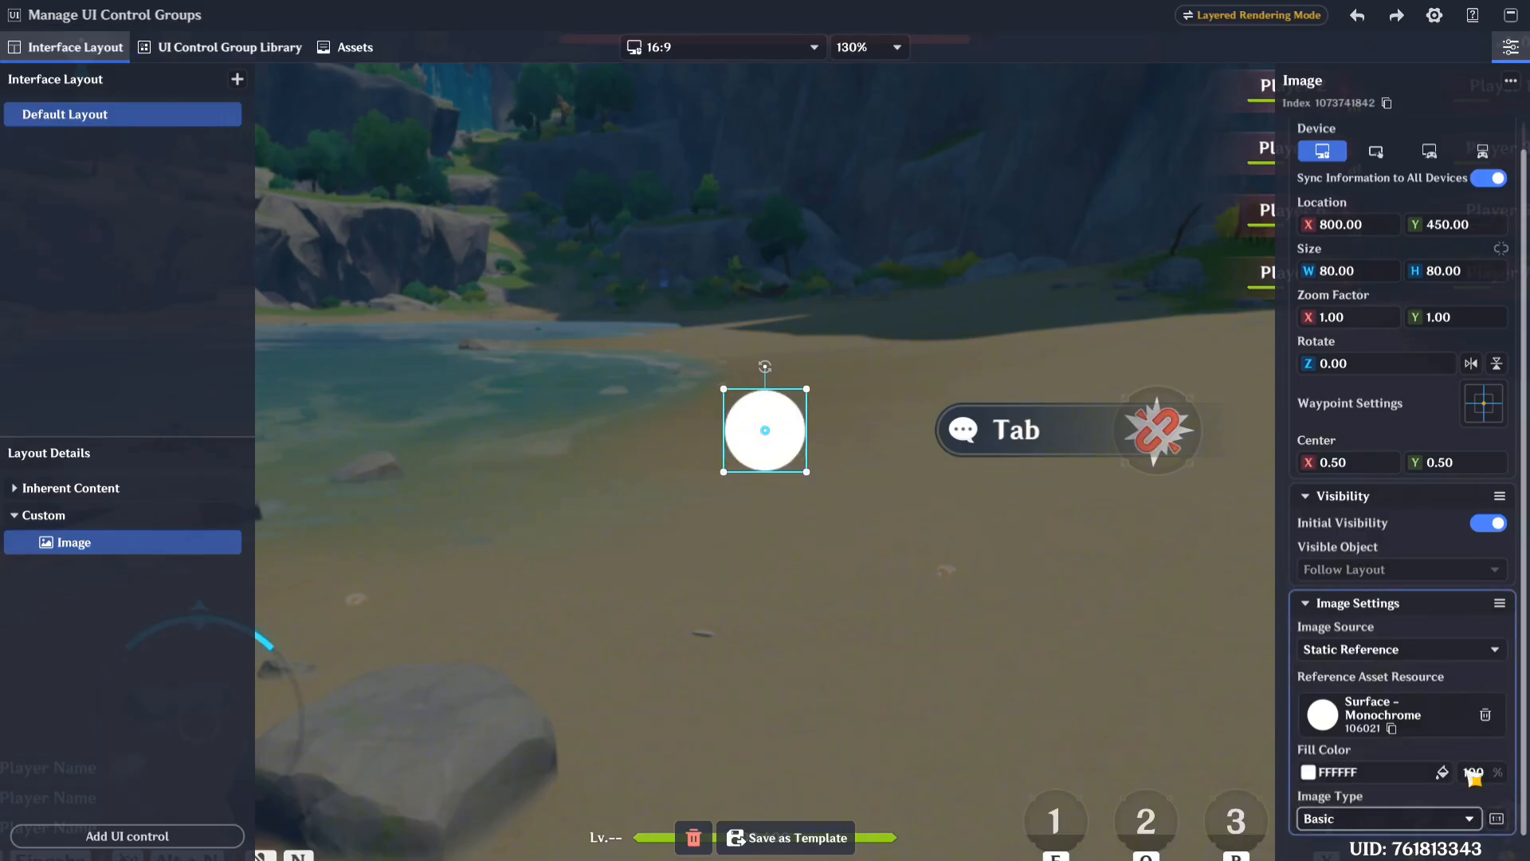
click(1498, 820)
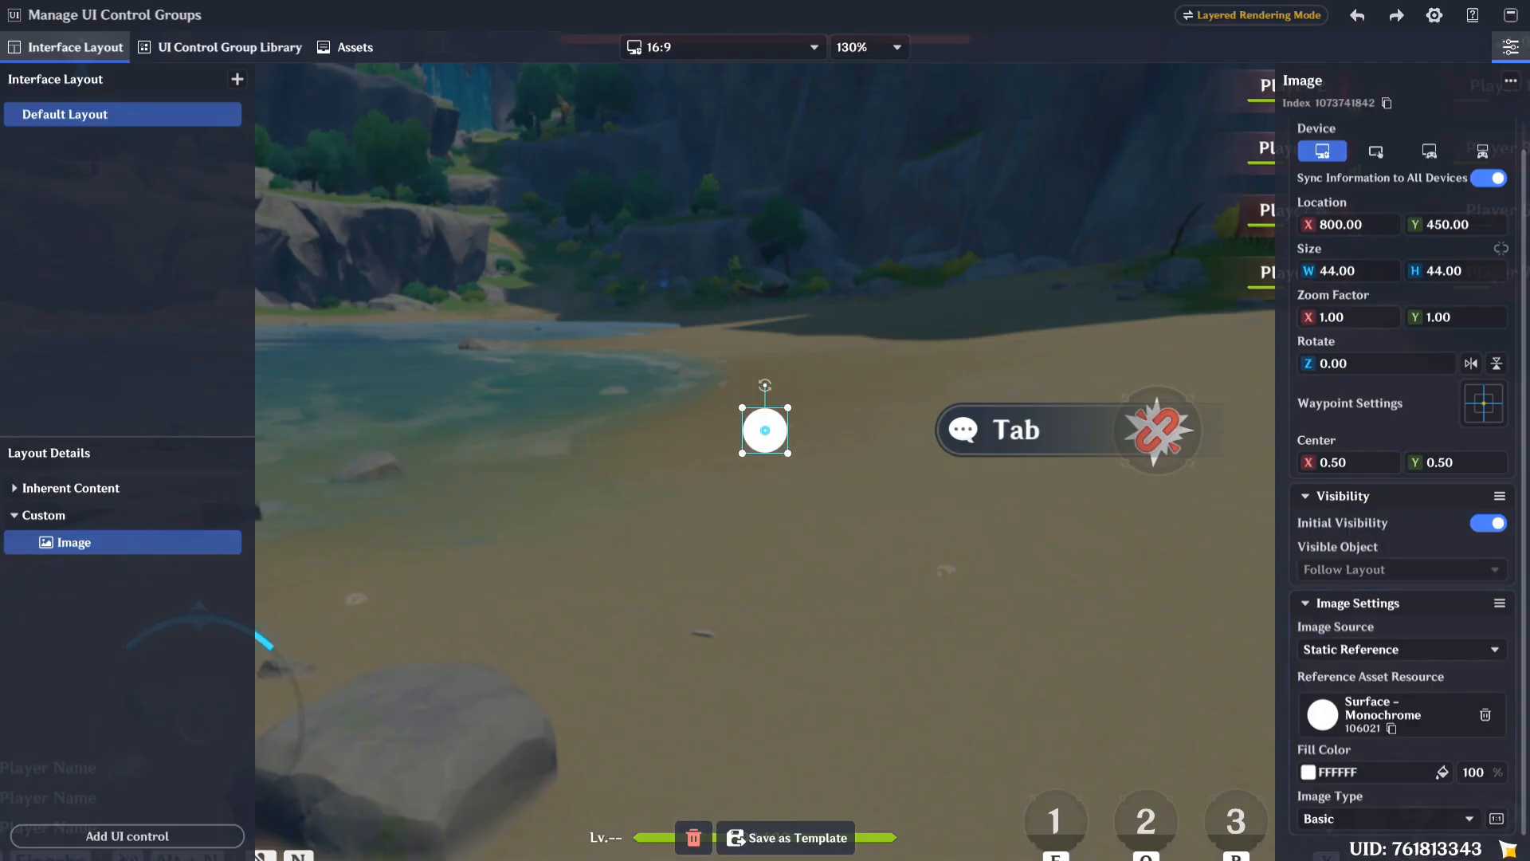
Step: Widen the circle image to about 287 × 44 and move it to about X 783, Y 446
scroll(836, 505, up, 3)
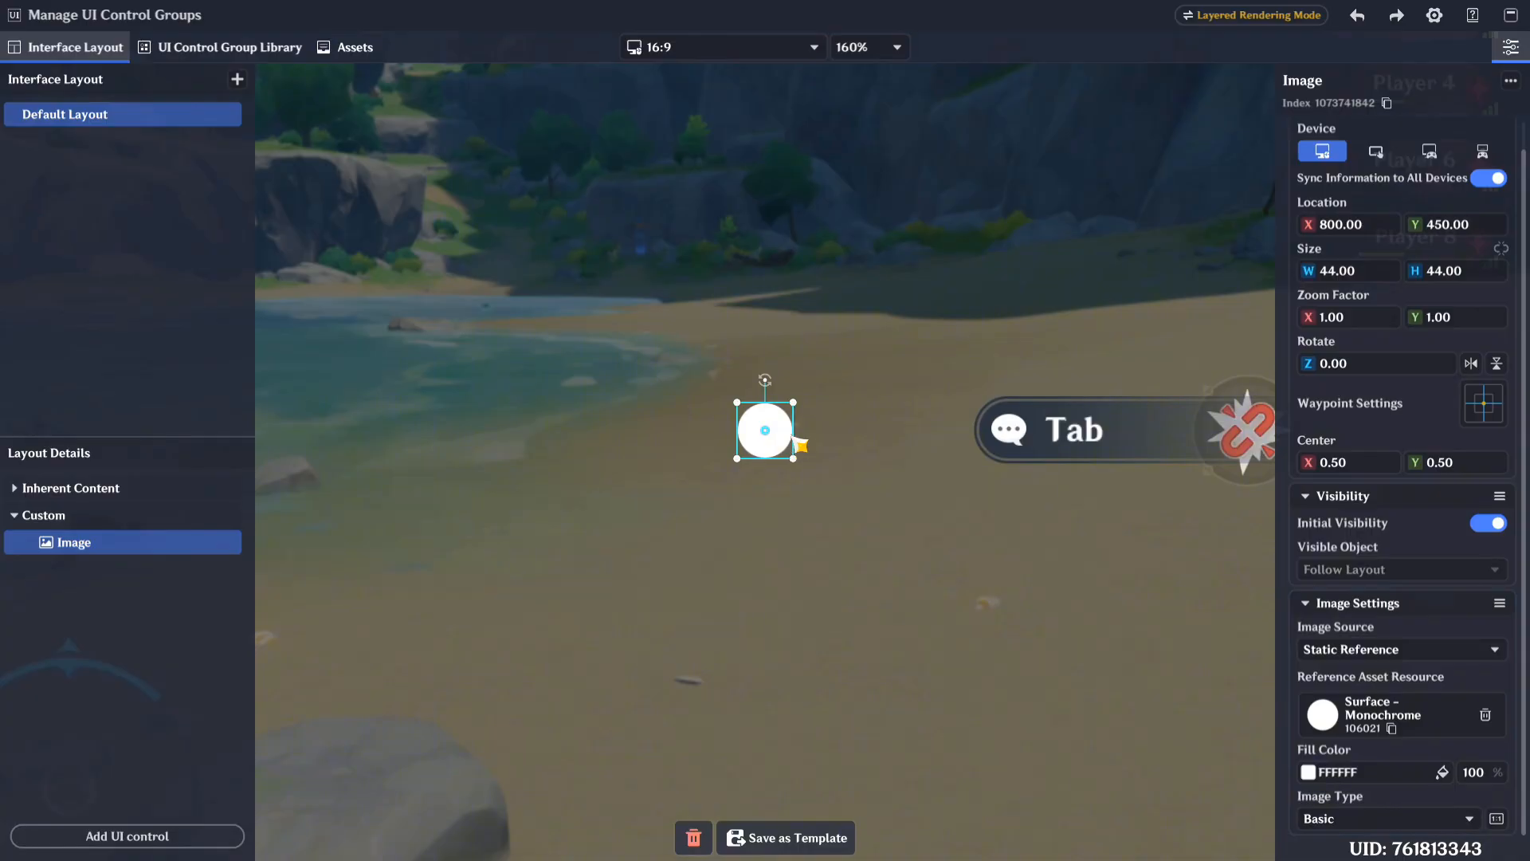
drag(793, 429, 1100, 430)
drag(980, 447, 779, 445)
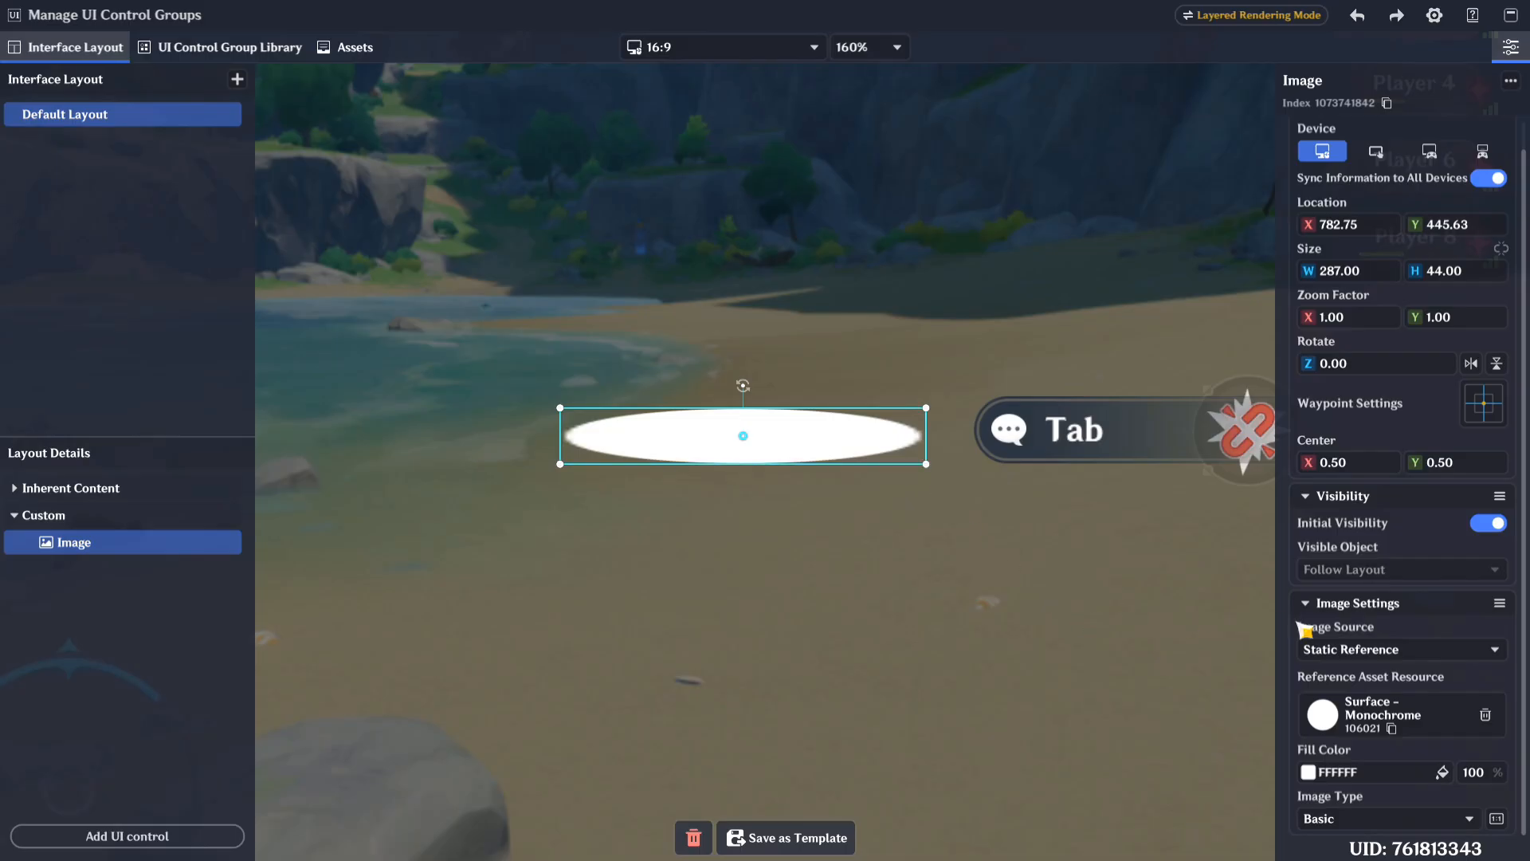
Step: Set the widened image's type to Stretch
click(1380, 818)
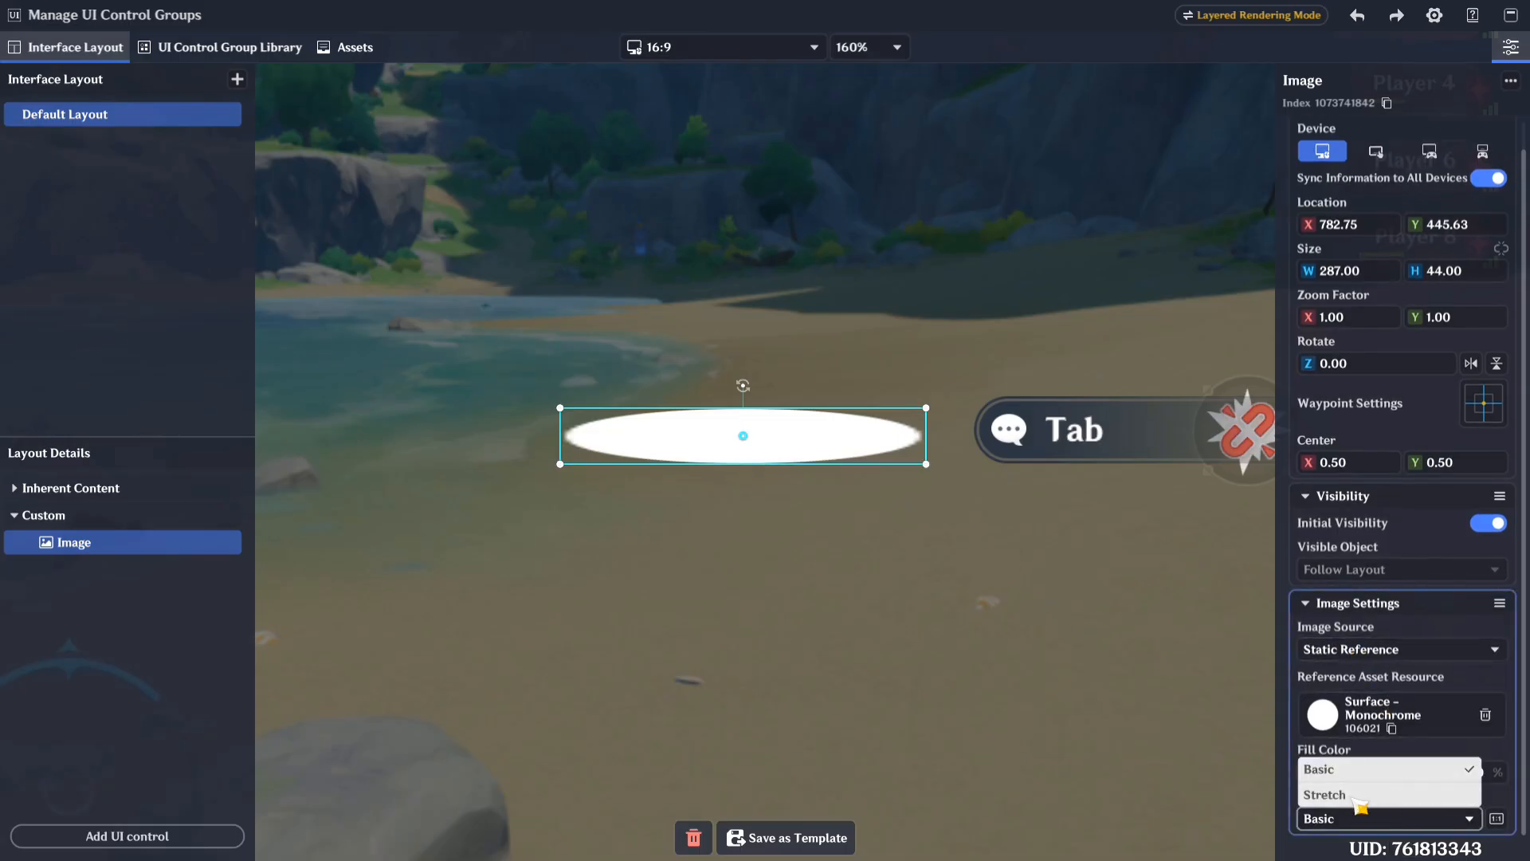
click(1359, 796)
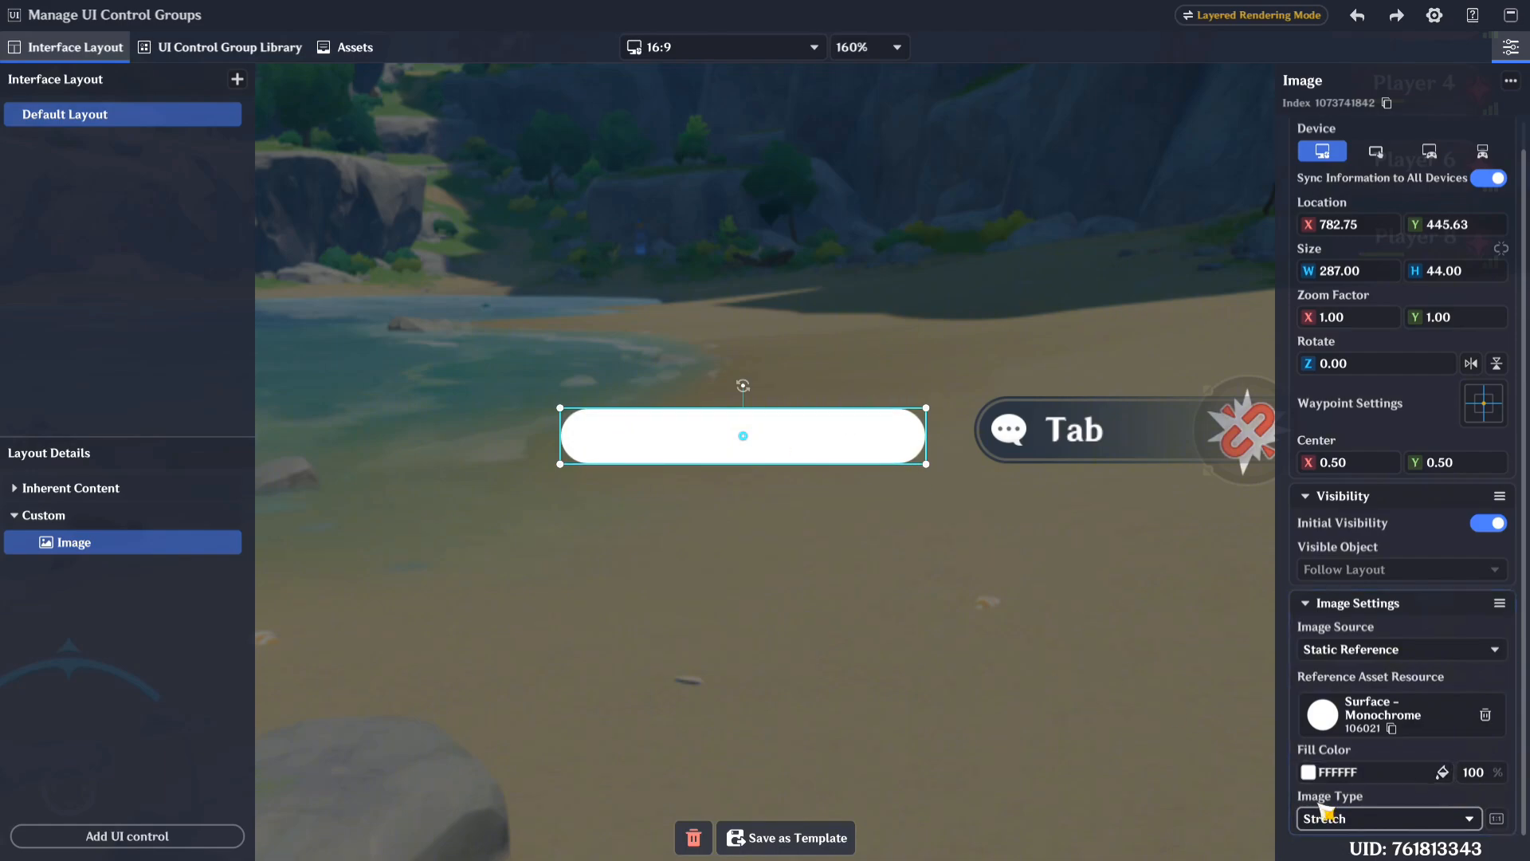
Step: Return the widened image's type to Basic and restore its native size of 44 × 44
click(1373, 819)
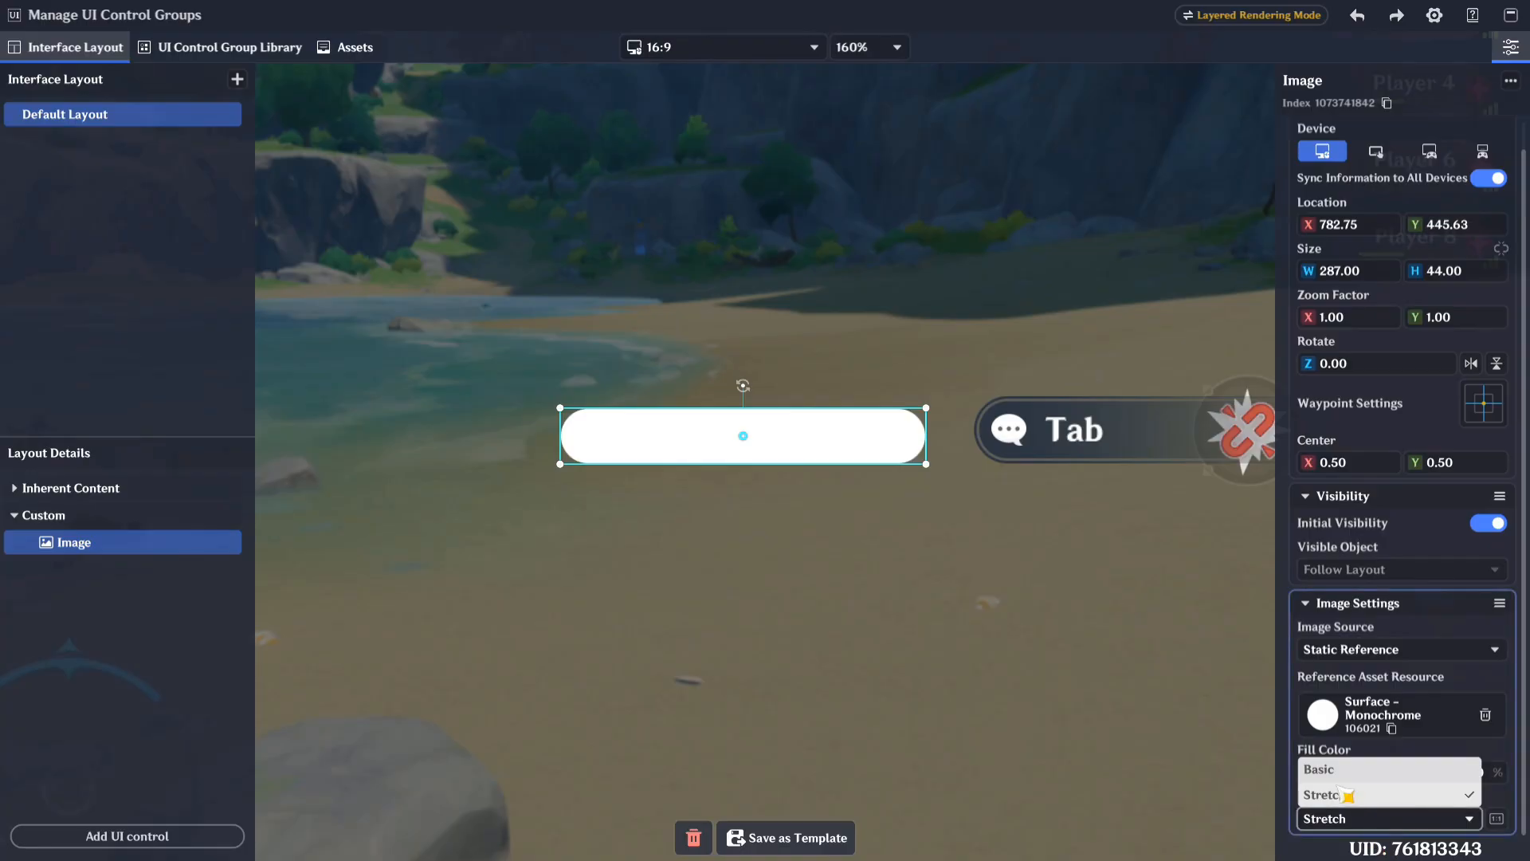
click(1347, 769)
click(1497, 820)
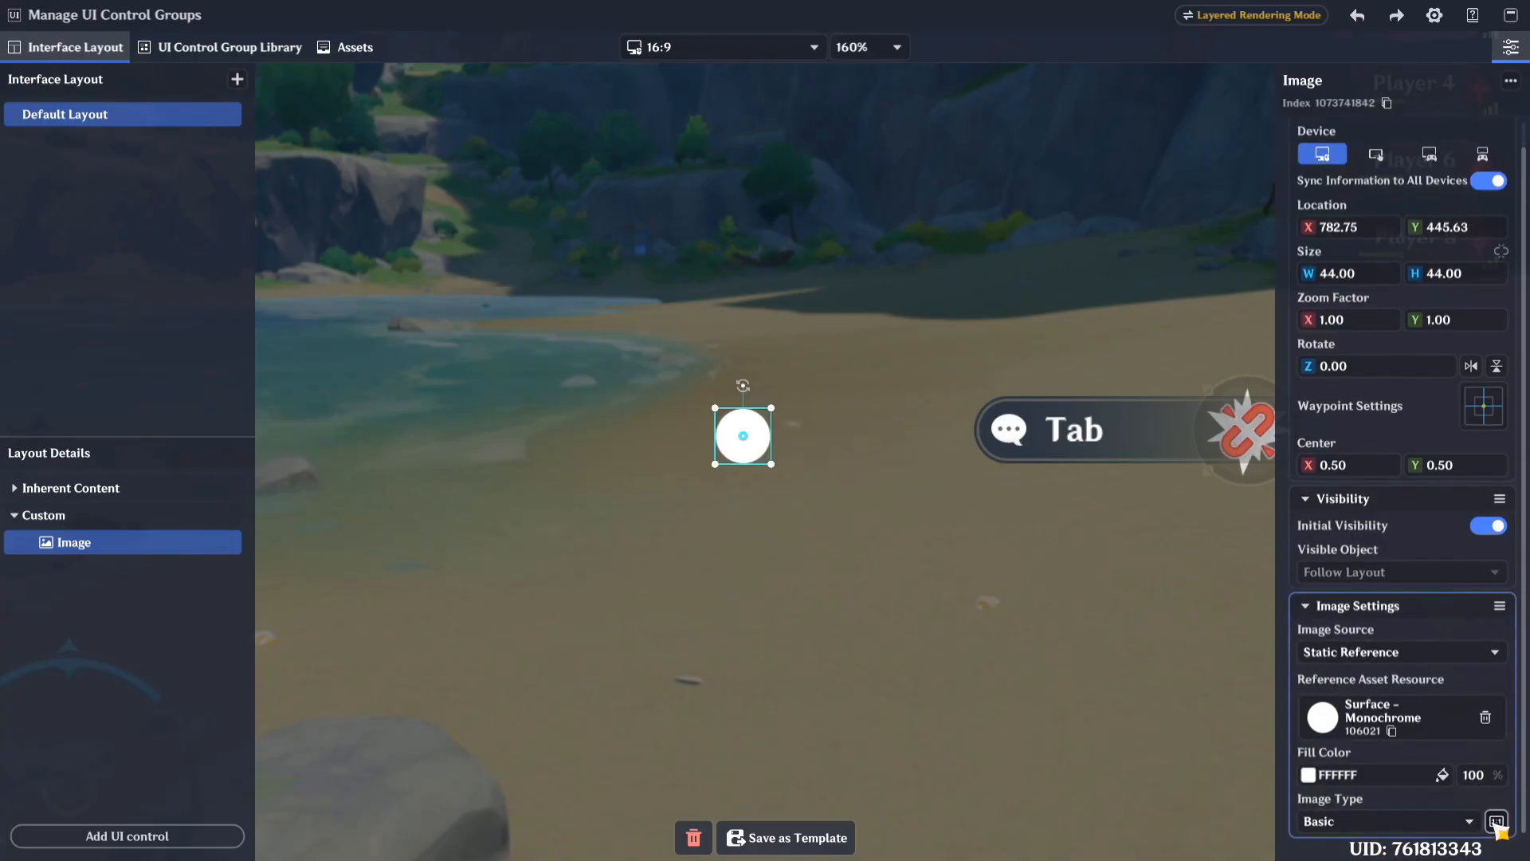
Step: Set the circle image's zoom factor to 2 in both X and Y
scroll(824, 599, up, 1)
scroll(824, 599, up, 1)
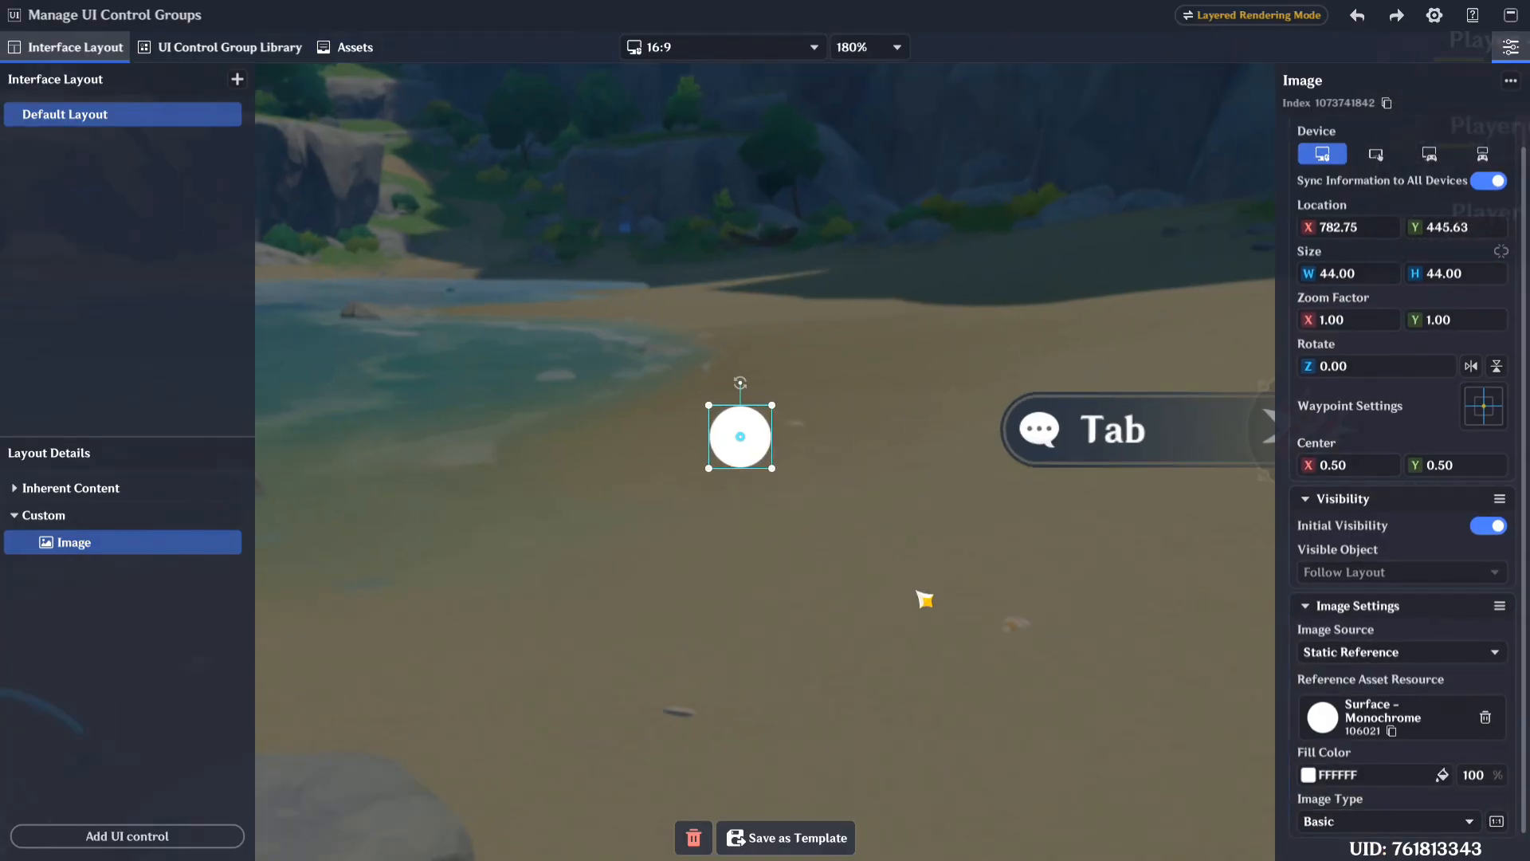
scroll(1347, 612, up, 1)
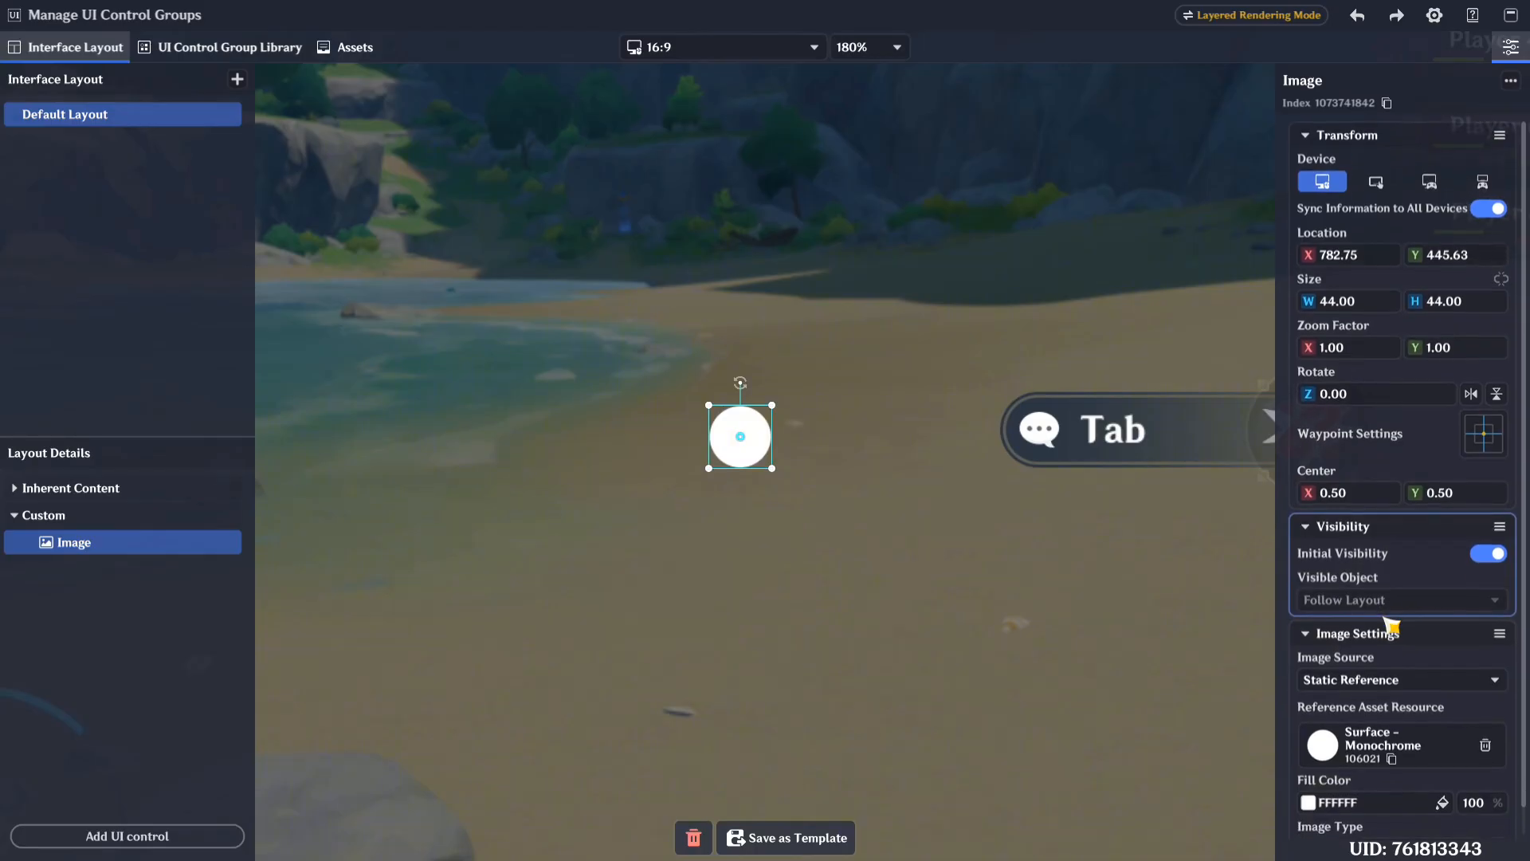
scroll(909, 627, down, 7)
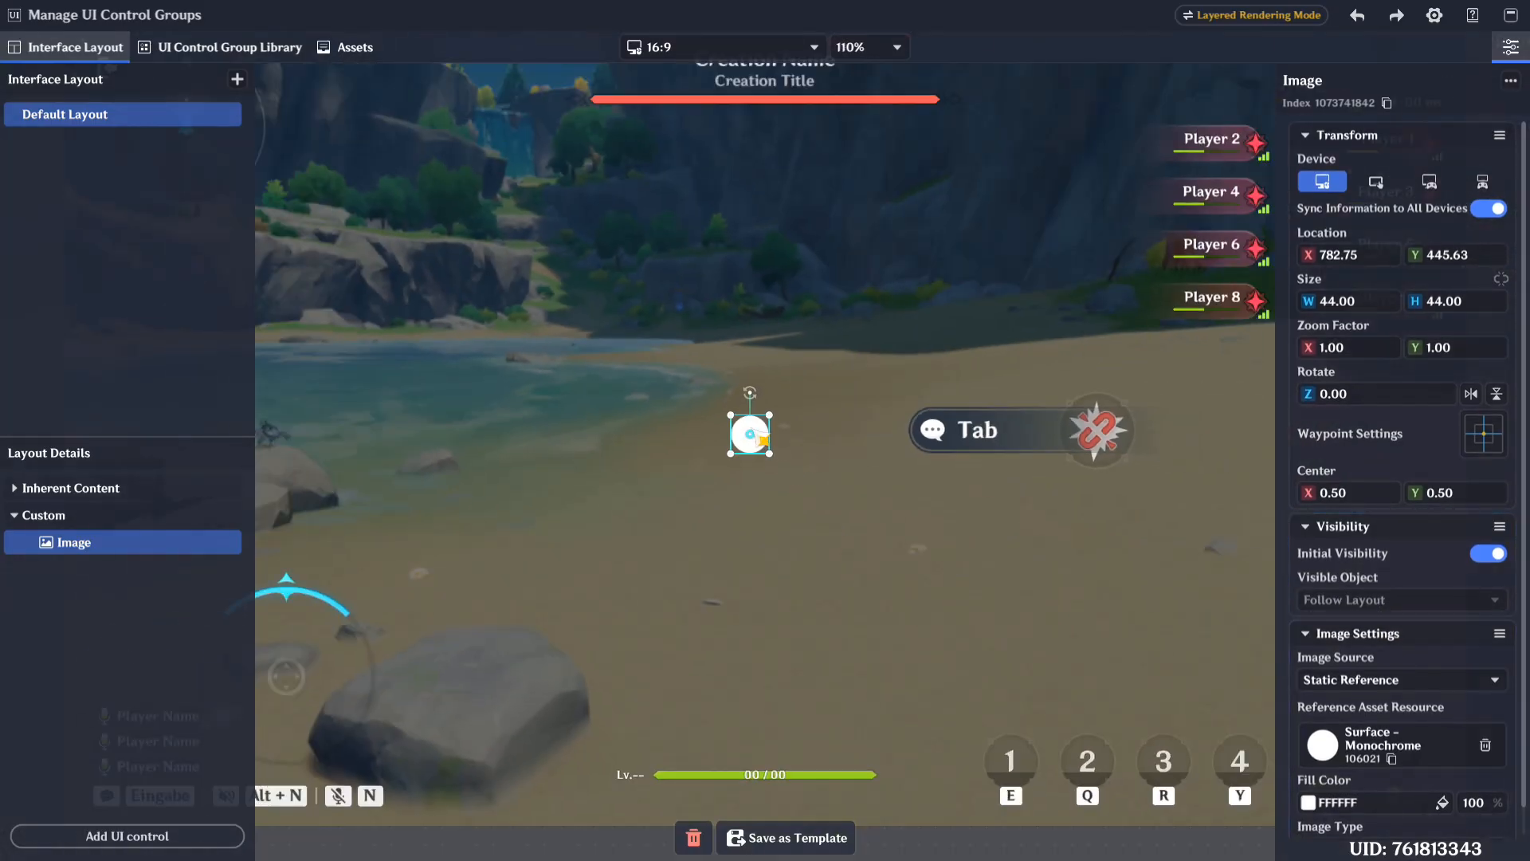
scroll(883, 530, up, 1)
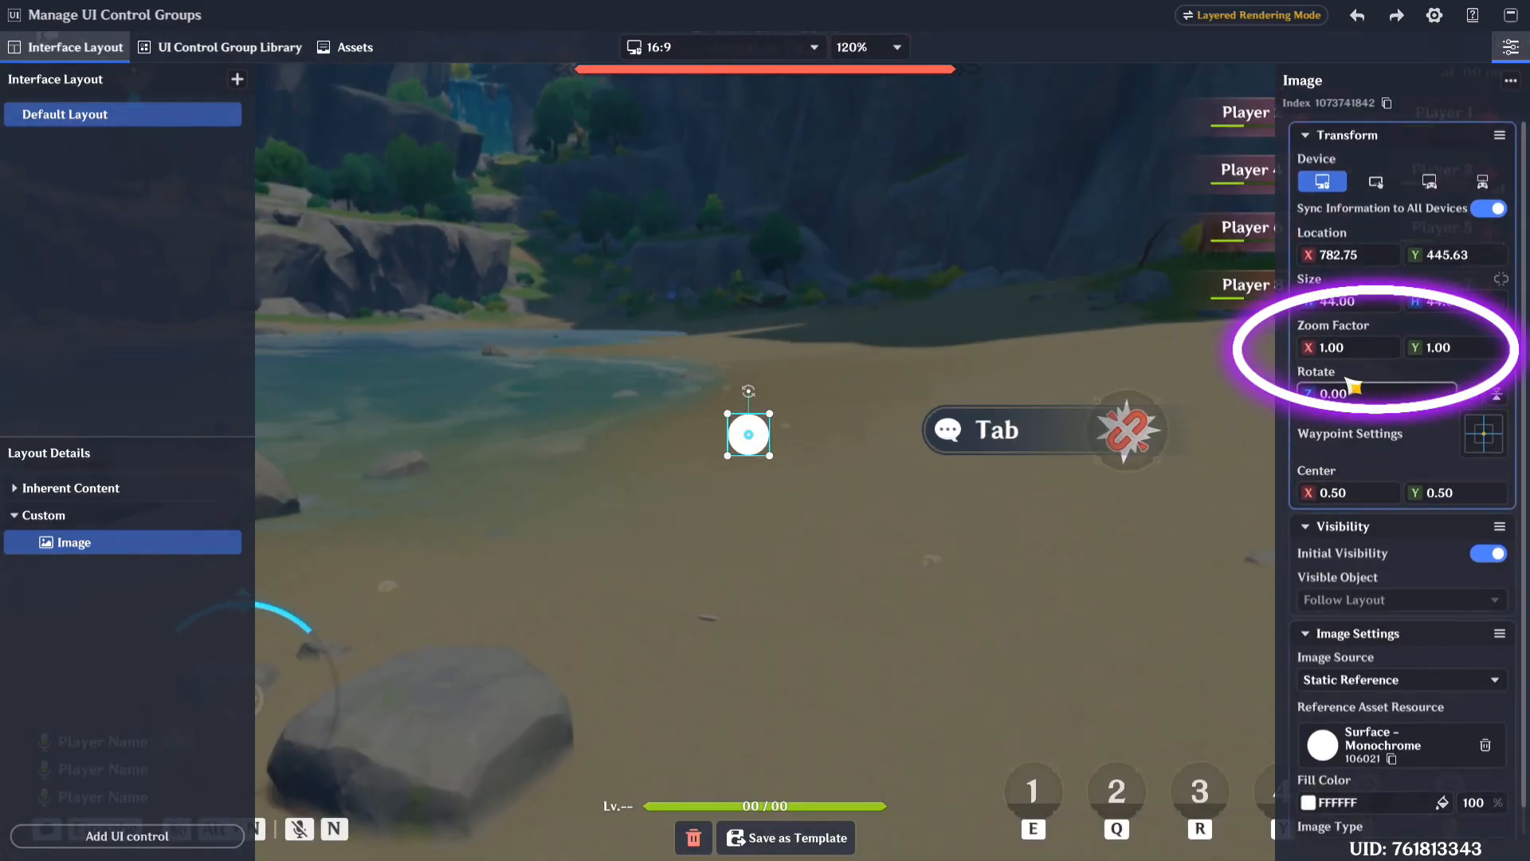
click(1359, 350)
text(2)
click(1427, 351)
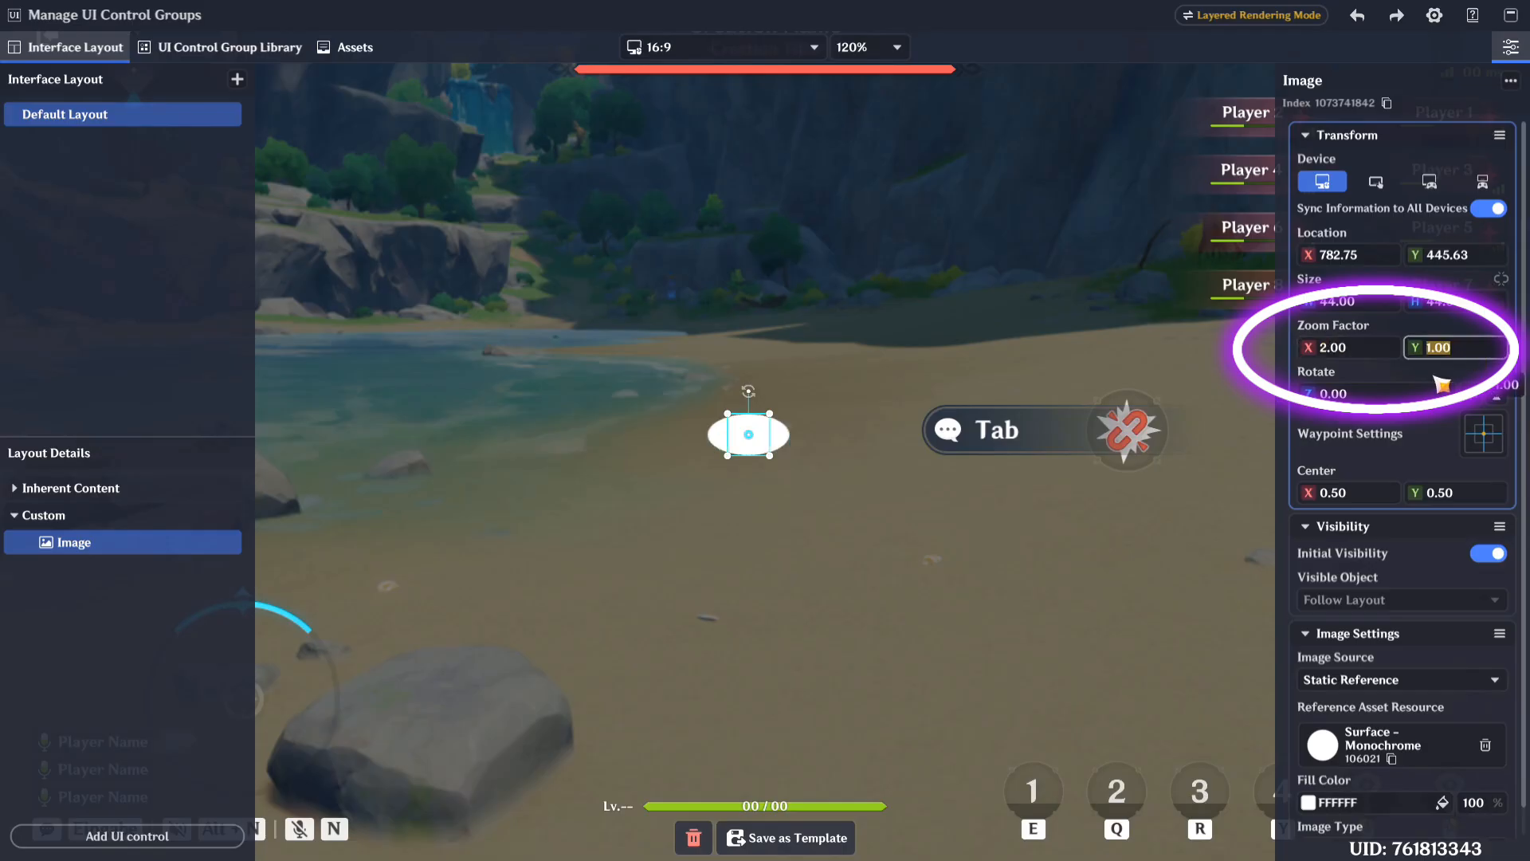
text(2)
key(Return)
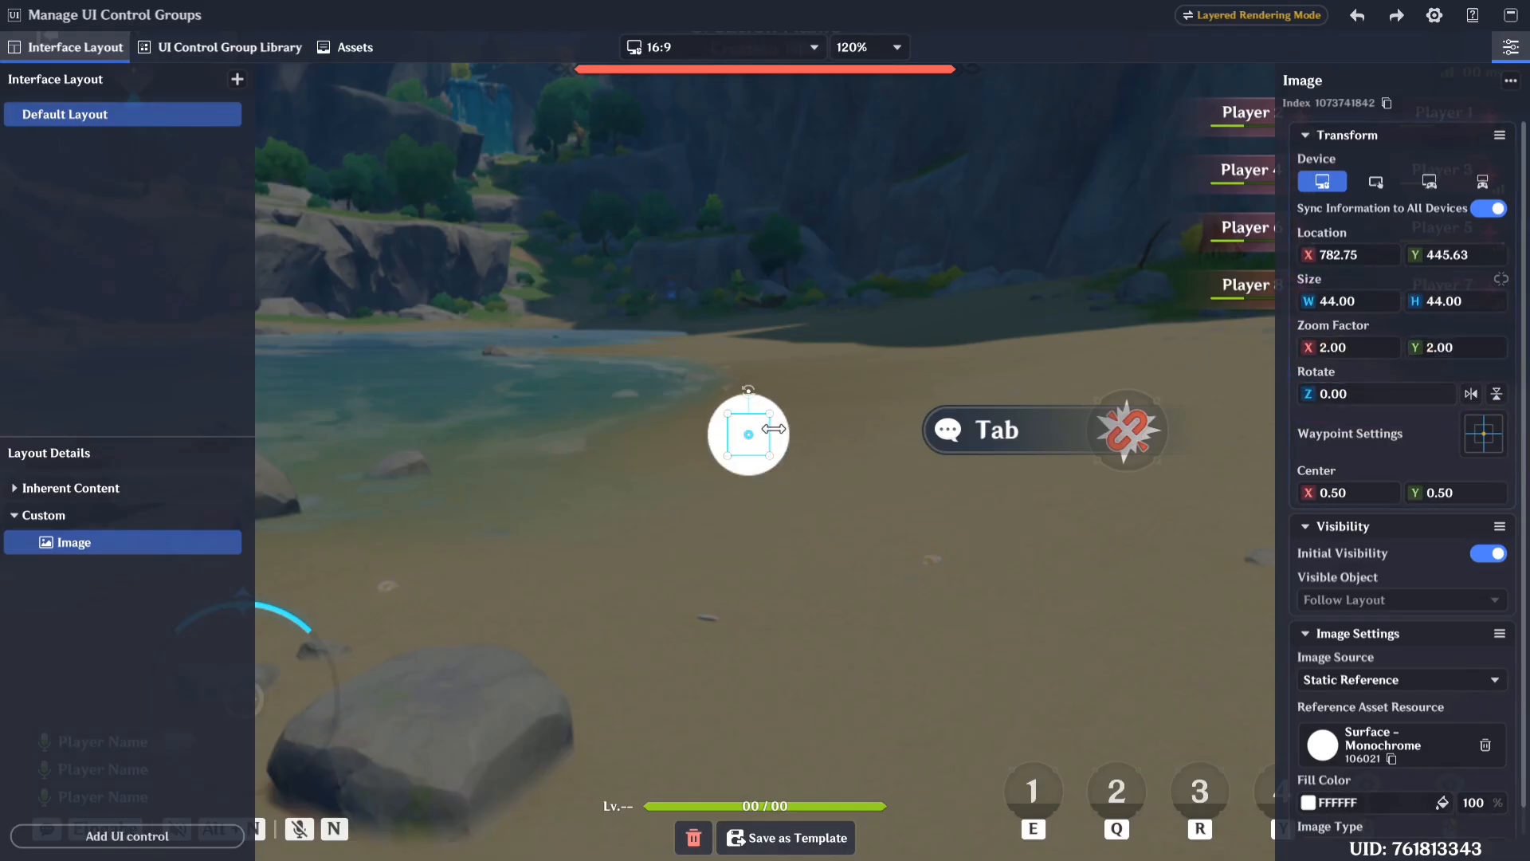
Step: Shift the circle image to about X 787, Y 444 and set its zoom factor back to 1 in both X and Y
scroll(757, 455, up, 5)
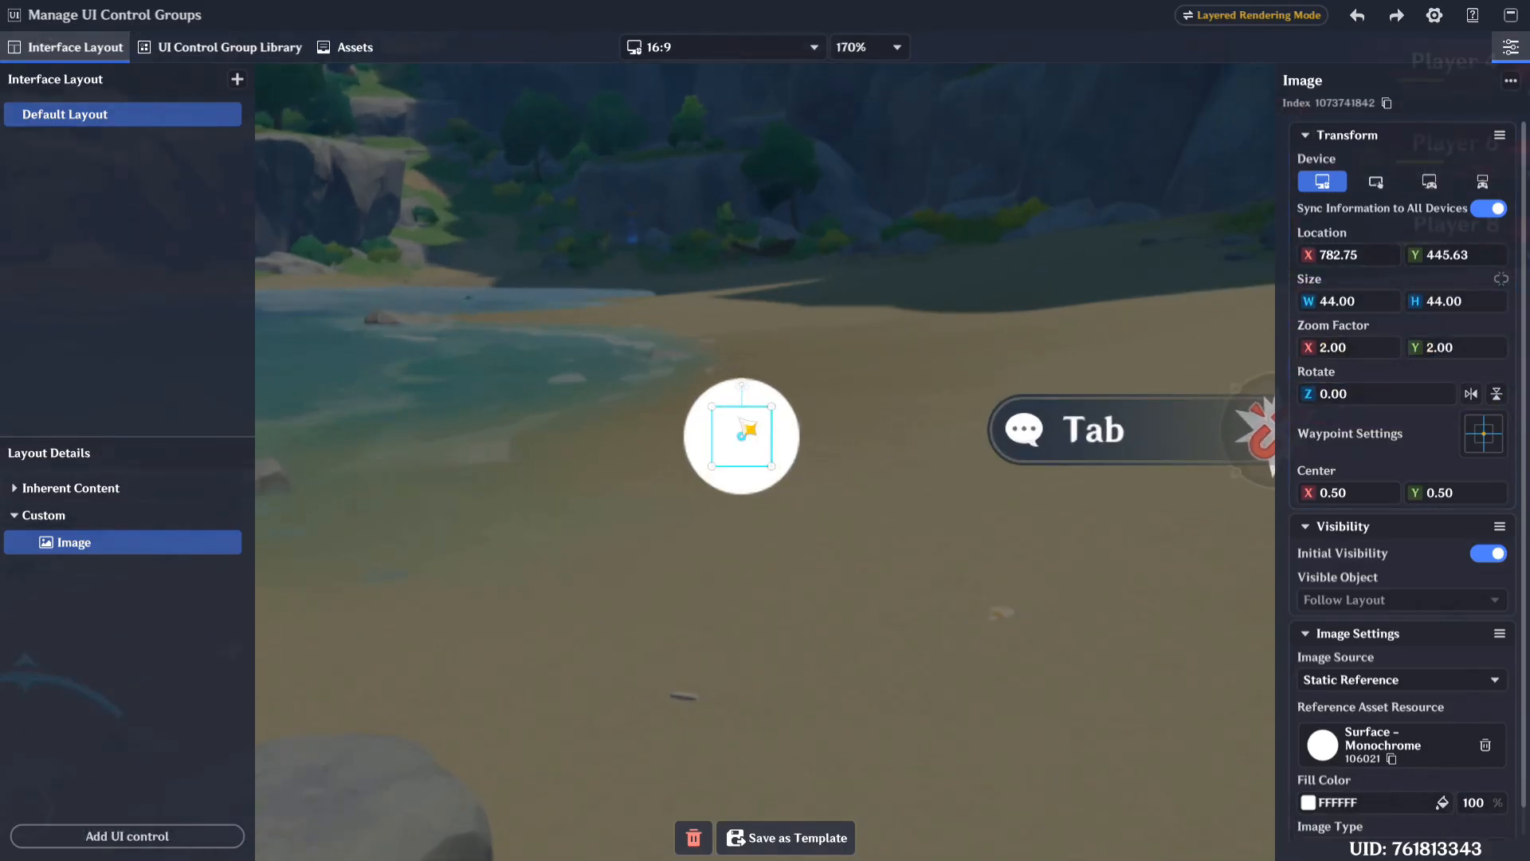
drag(746, 444, 745, 441)
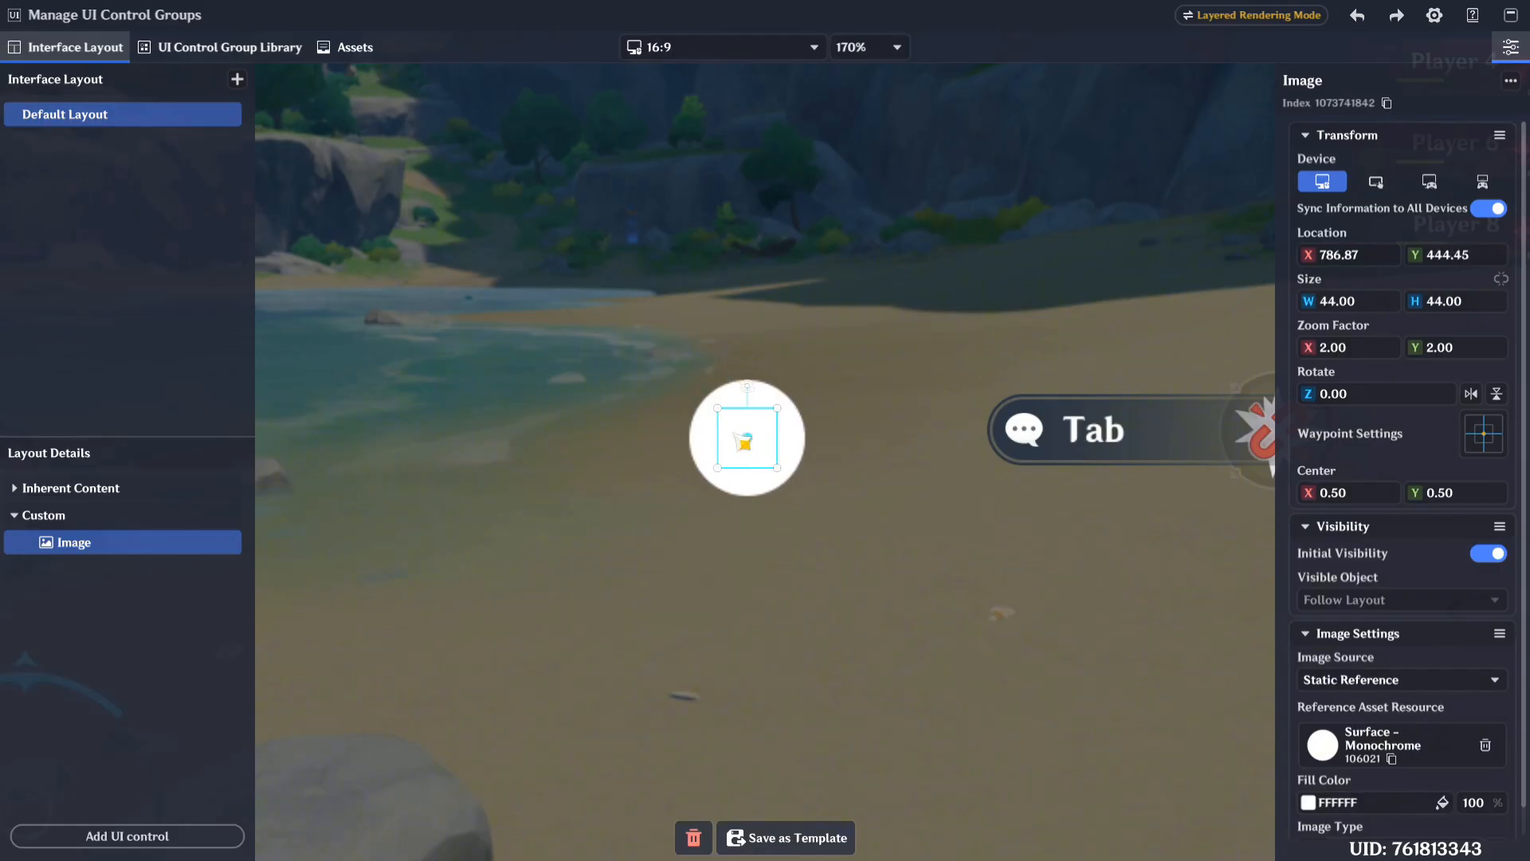
click(1370, 348)
key(Tab)
text(1)
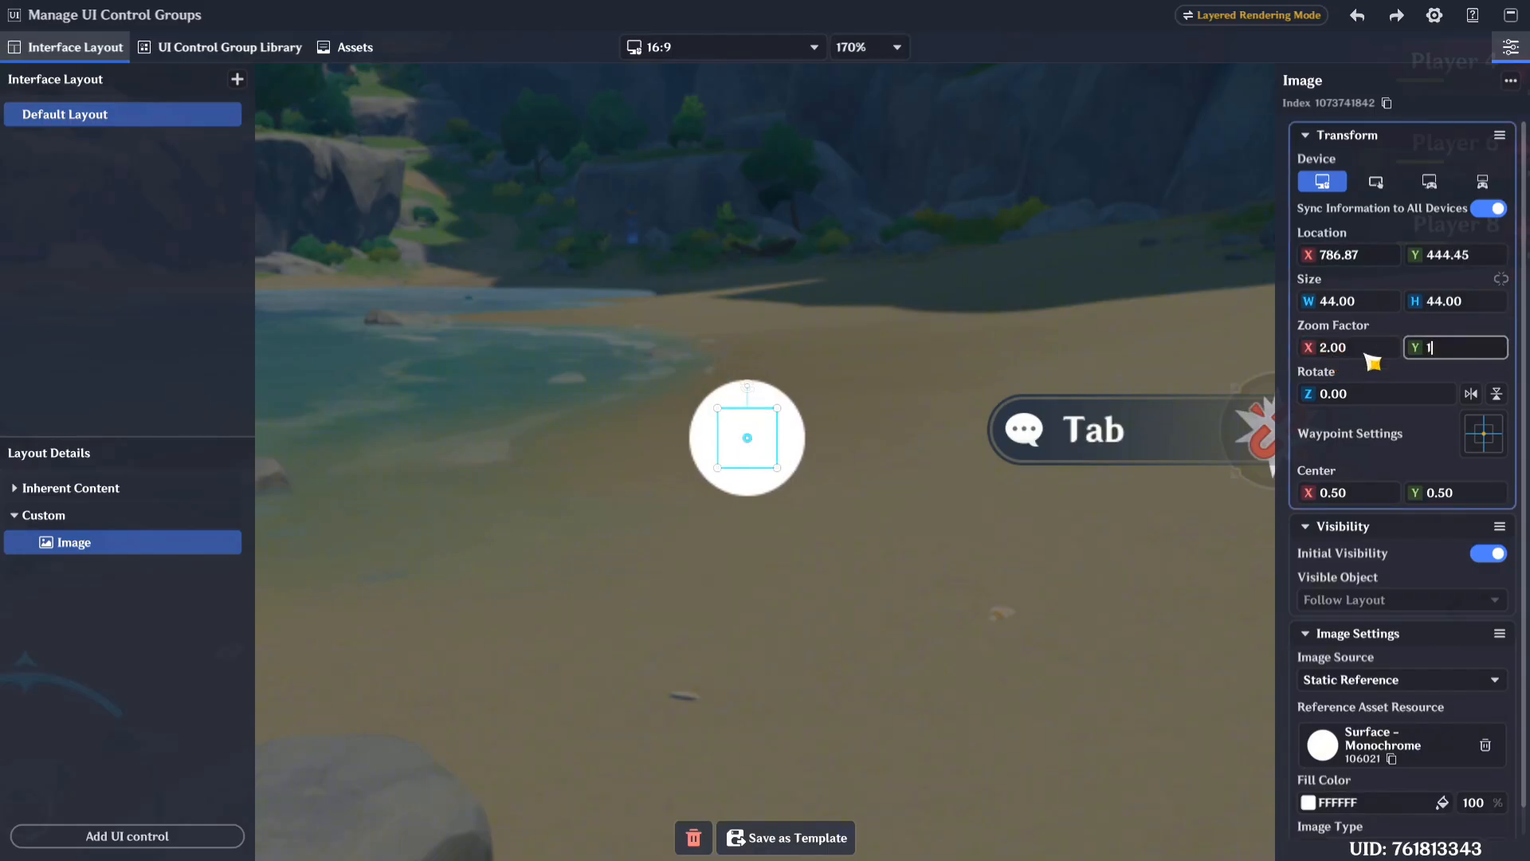
key(shift+Tab)
text(1)
key(Return)
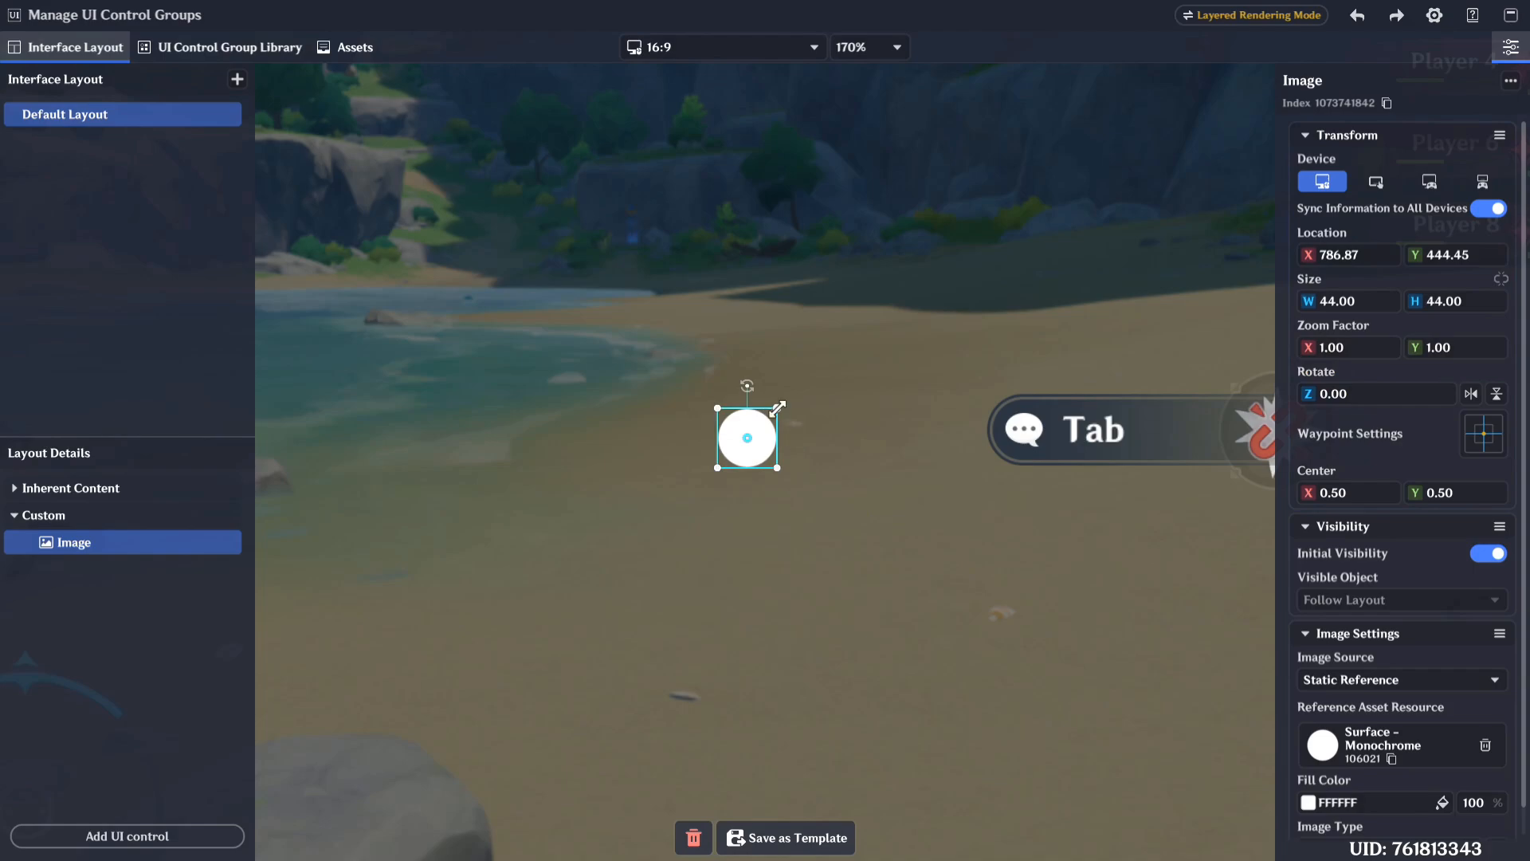
Step: Stretch the circle image to about 95 × 70 and restore its native size of 44 × 44
drag(777, 409, 846, 372)
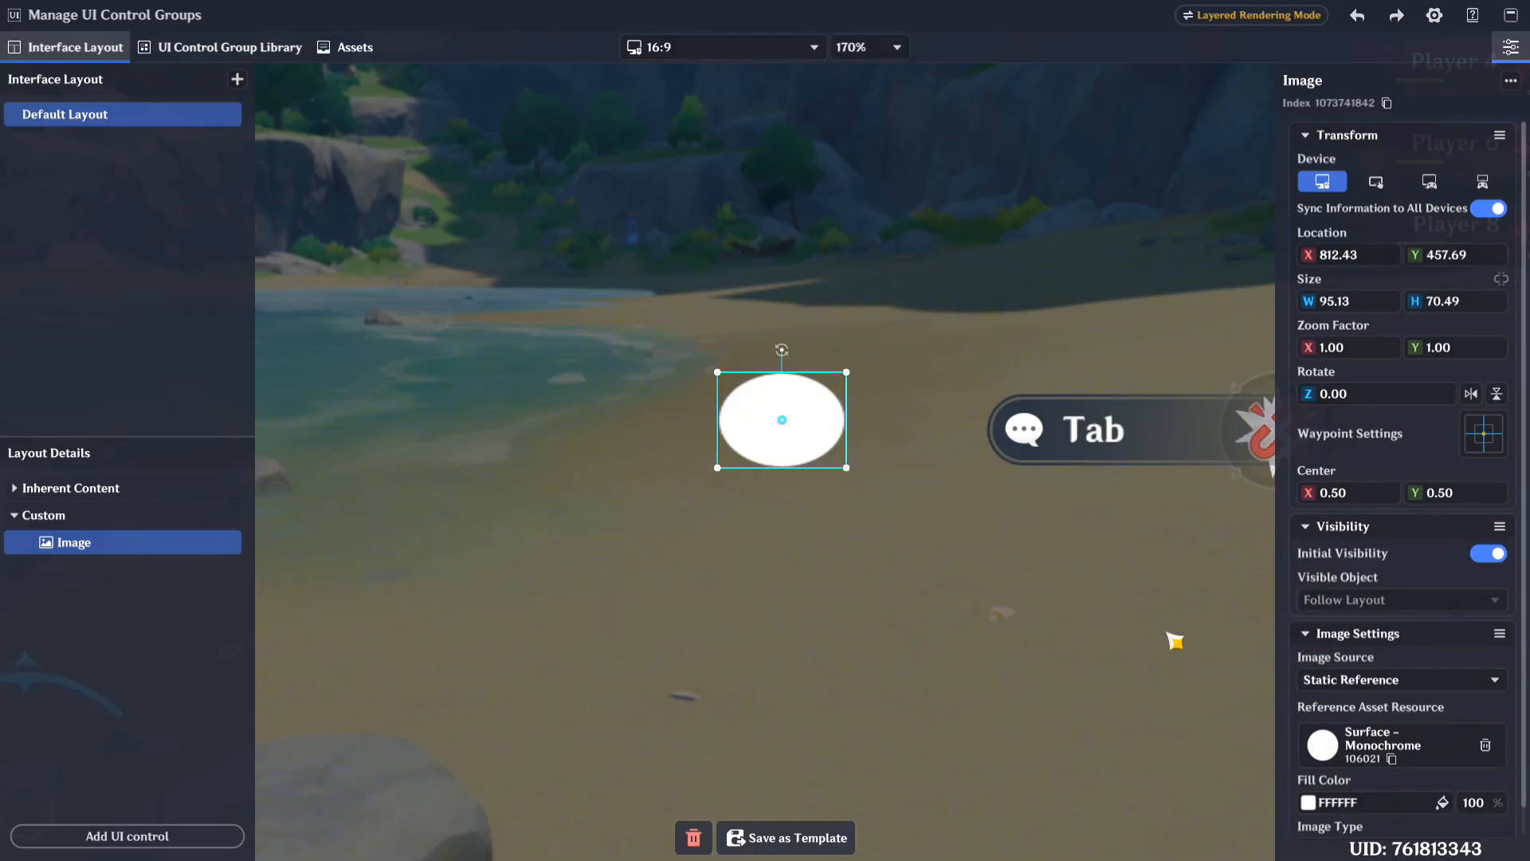
scroll(1377, 712, down, 1)
scroll(1378, 710, down, 1)
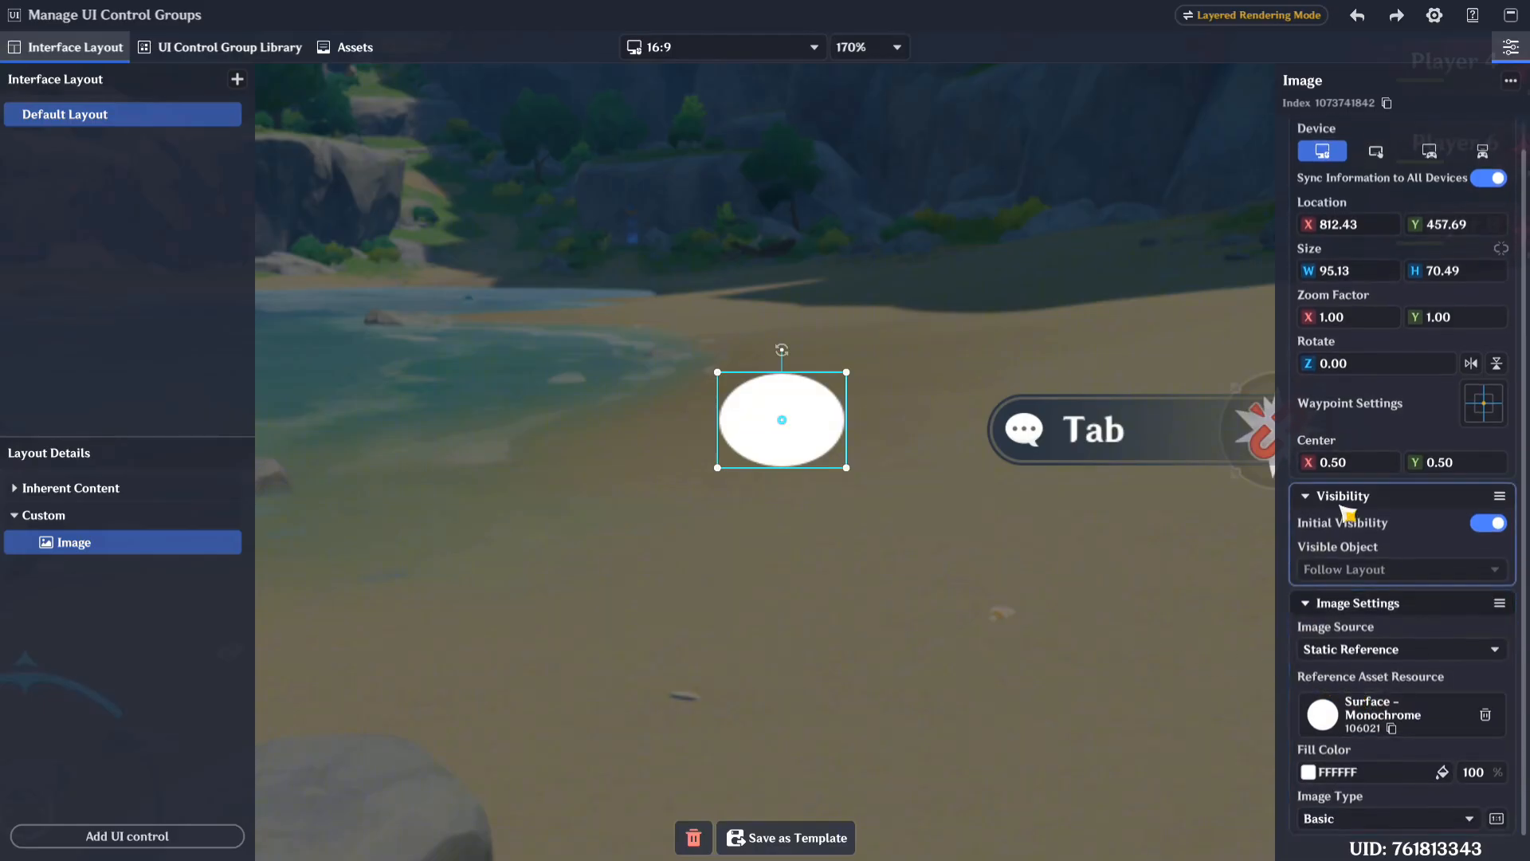
click(1497, 818)
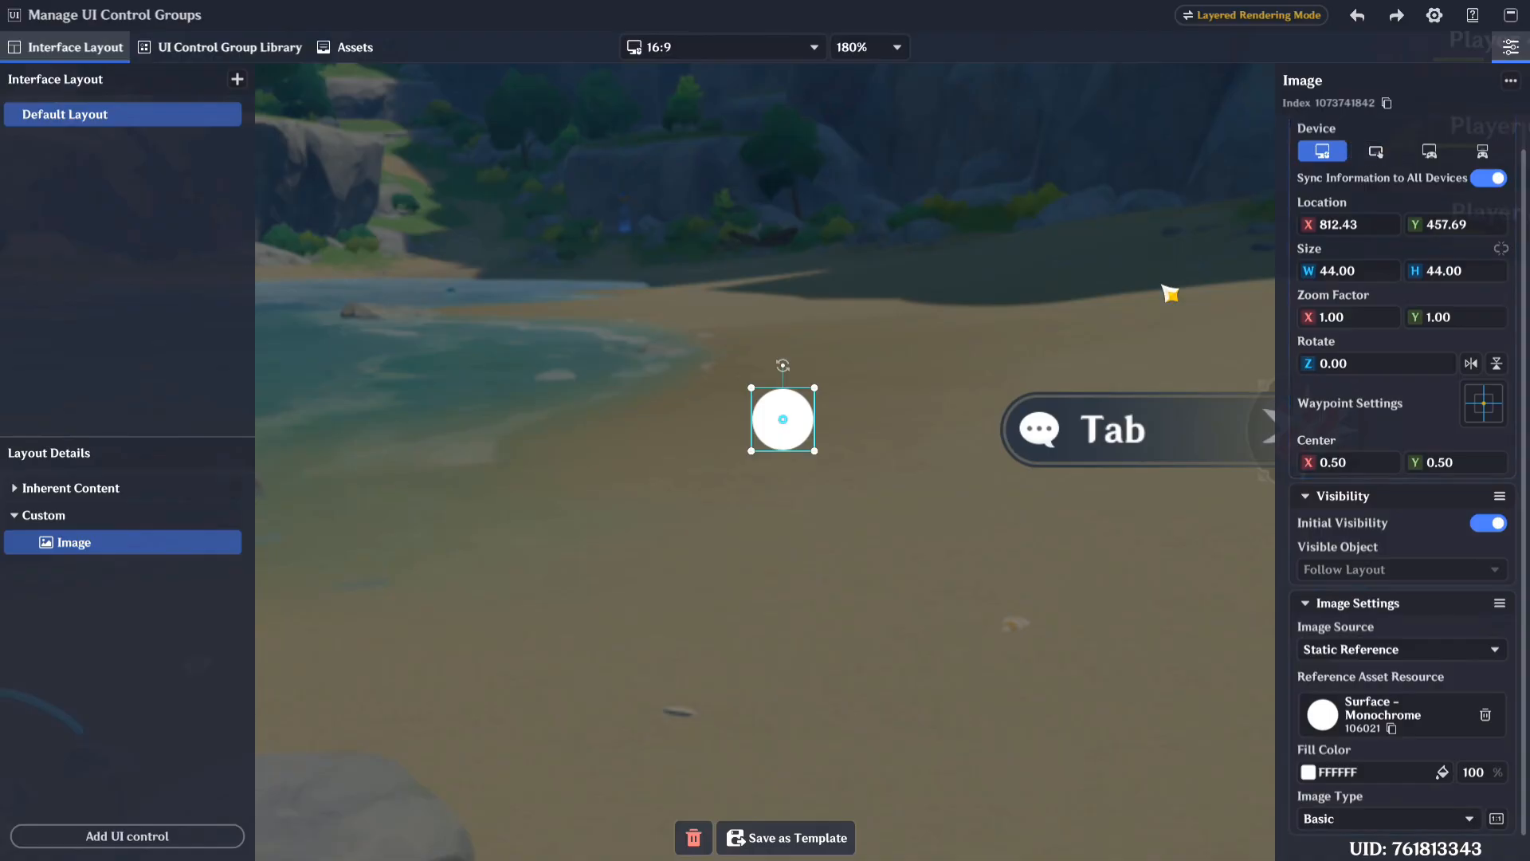
Step: Turn off Sync Information to All Devices and move the image on the mobile layout to about X 672, Y 435
scroll(1022, 381, down, 3)
scroll(1023, 381, down, 4)
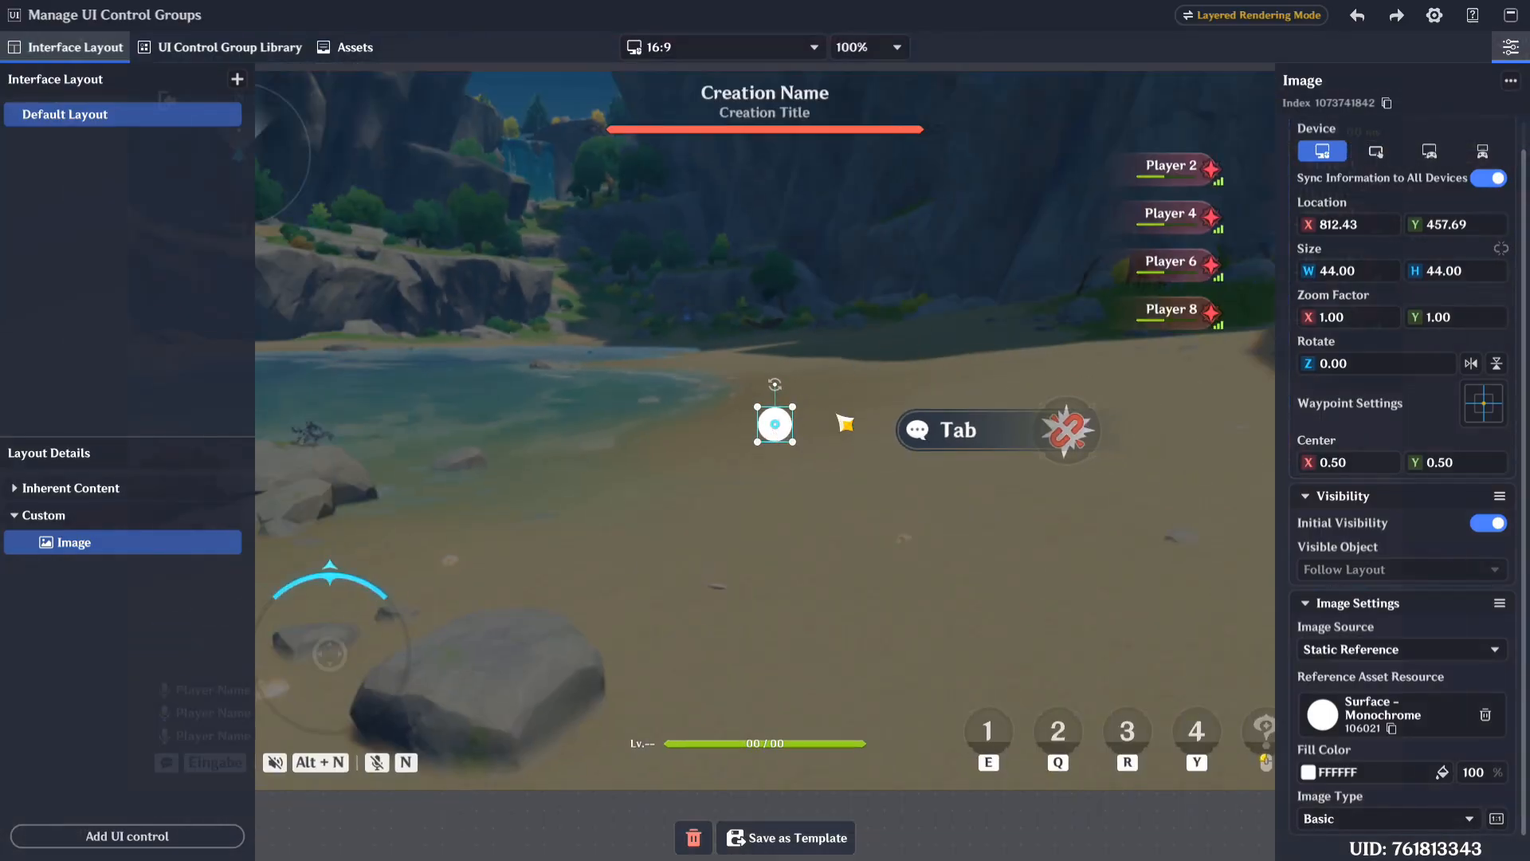
click(1476, 180)
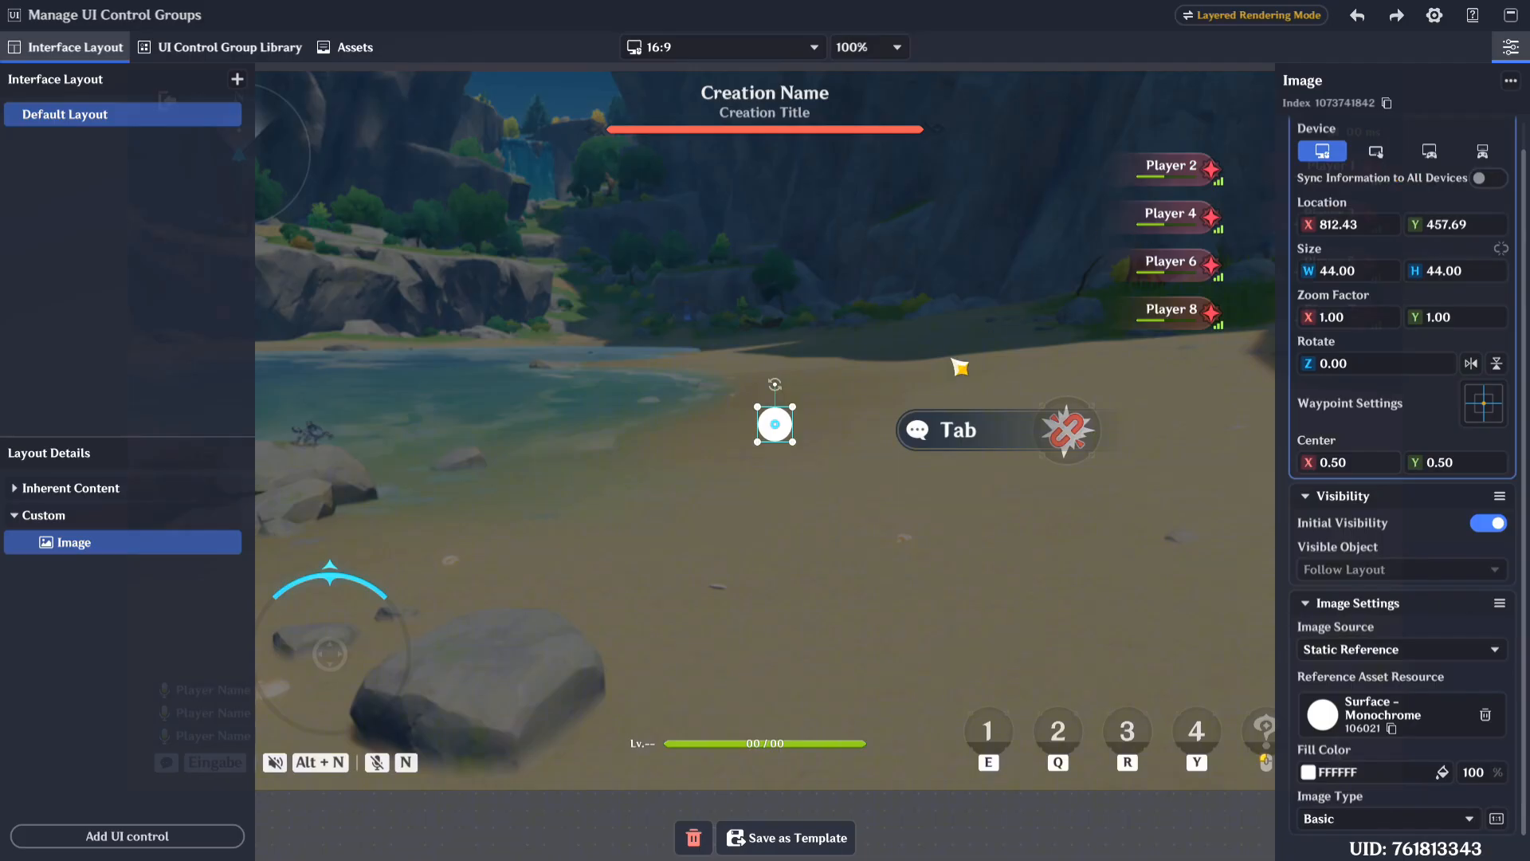
click(1375, 151)
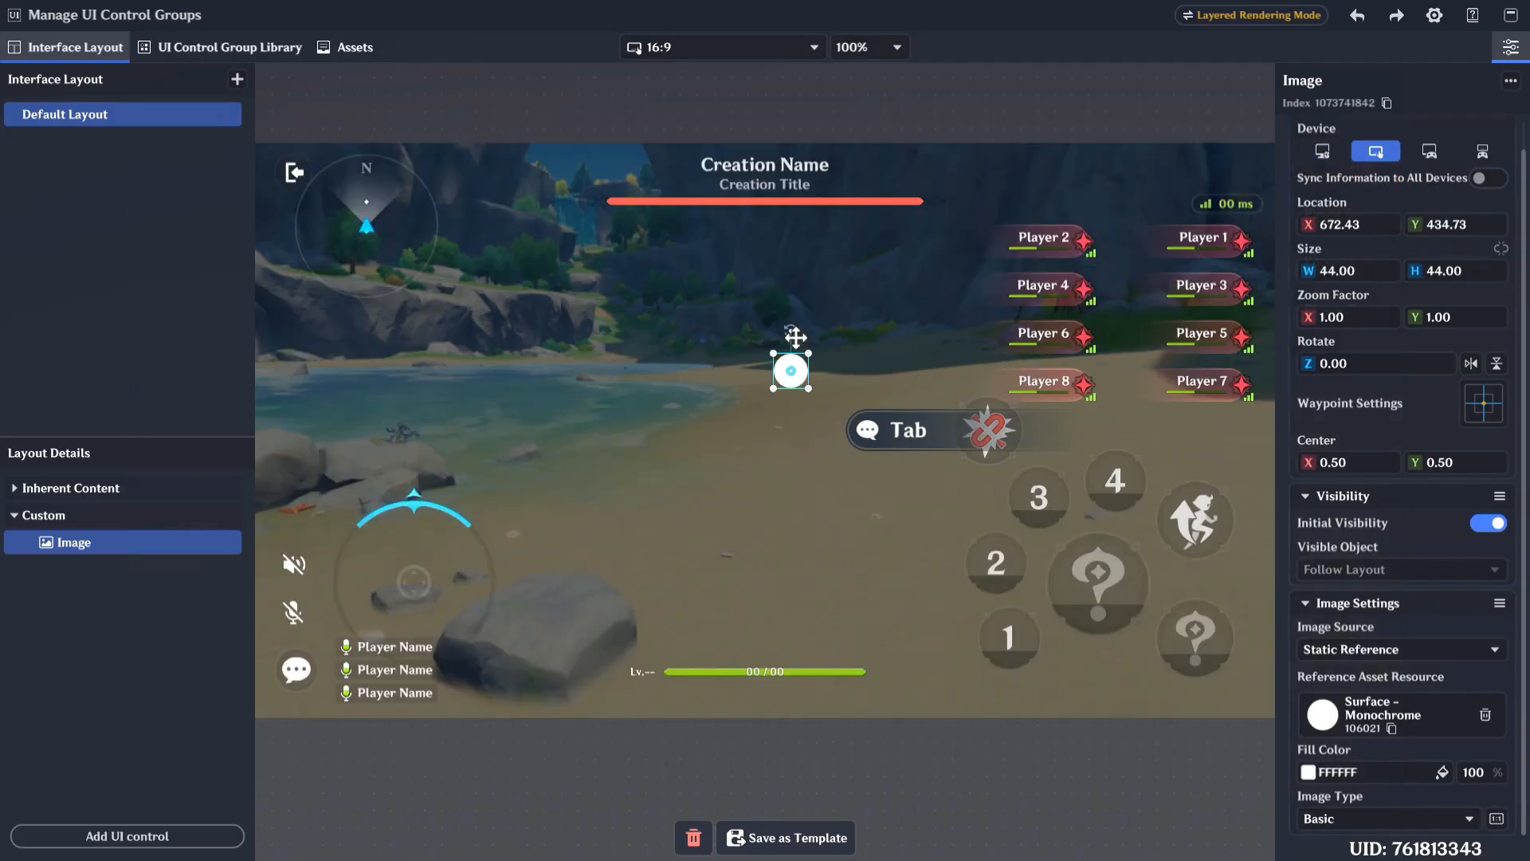
click(1322, 151)
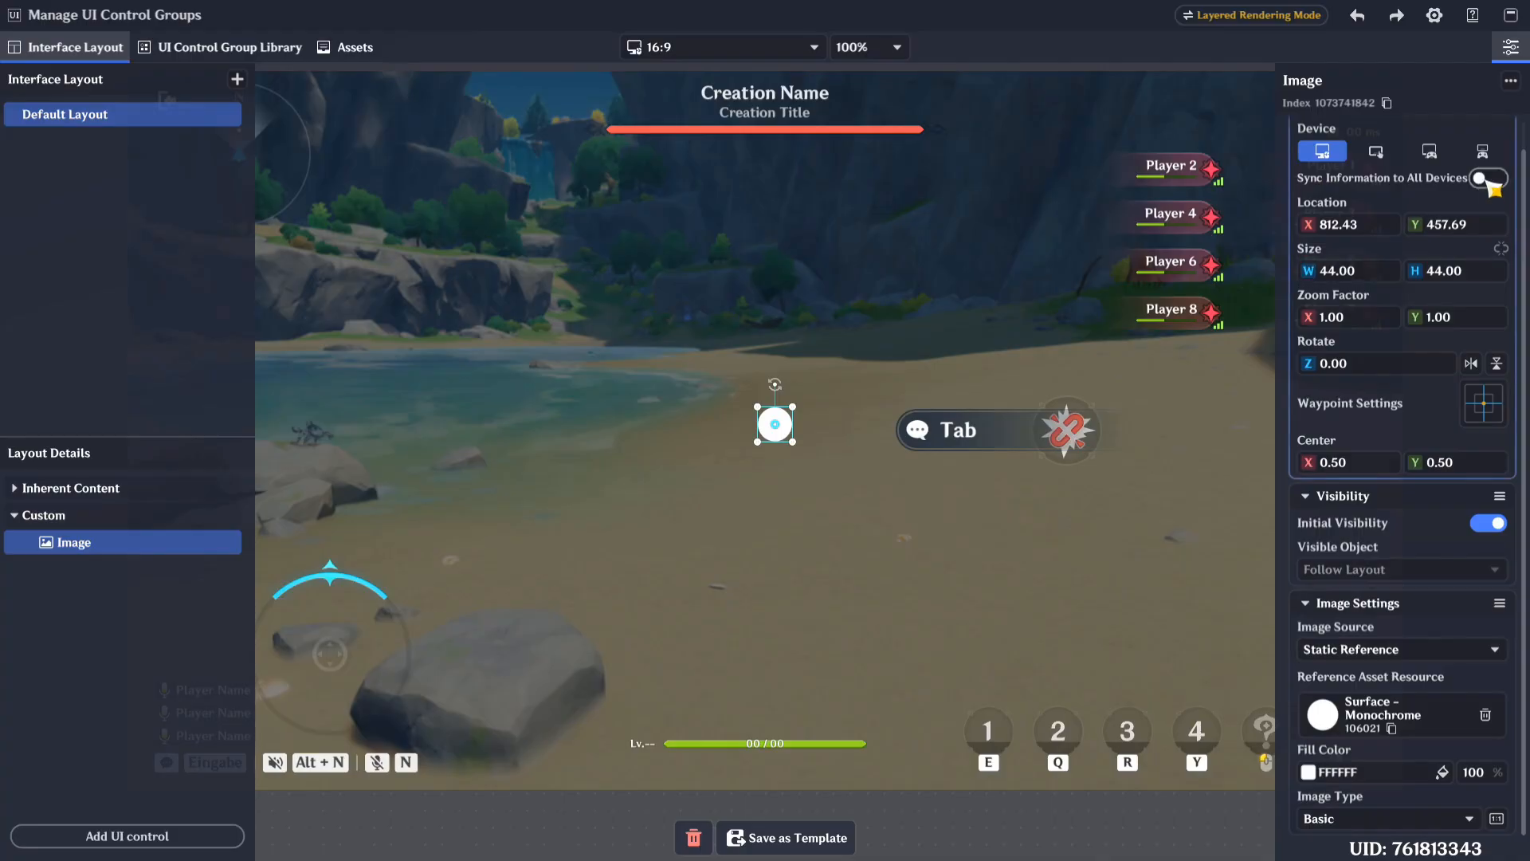
Step: Re-enable Sync Information to All Devices from the PC layout and compare the image's placement on the mobile layout
click(1486, 180)
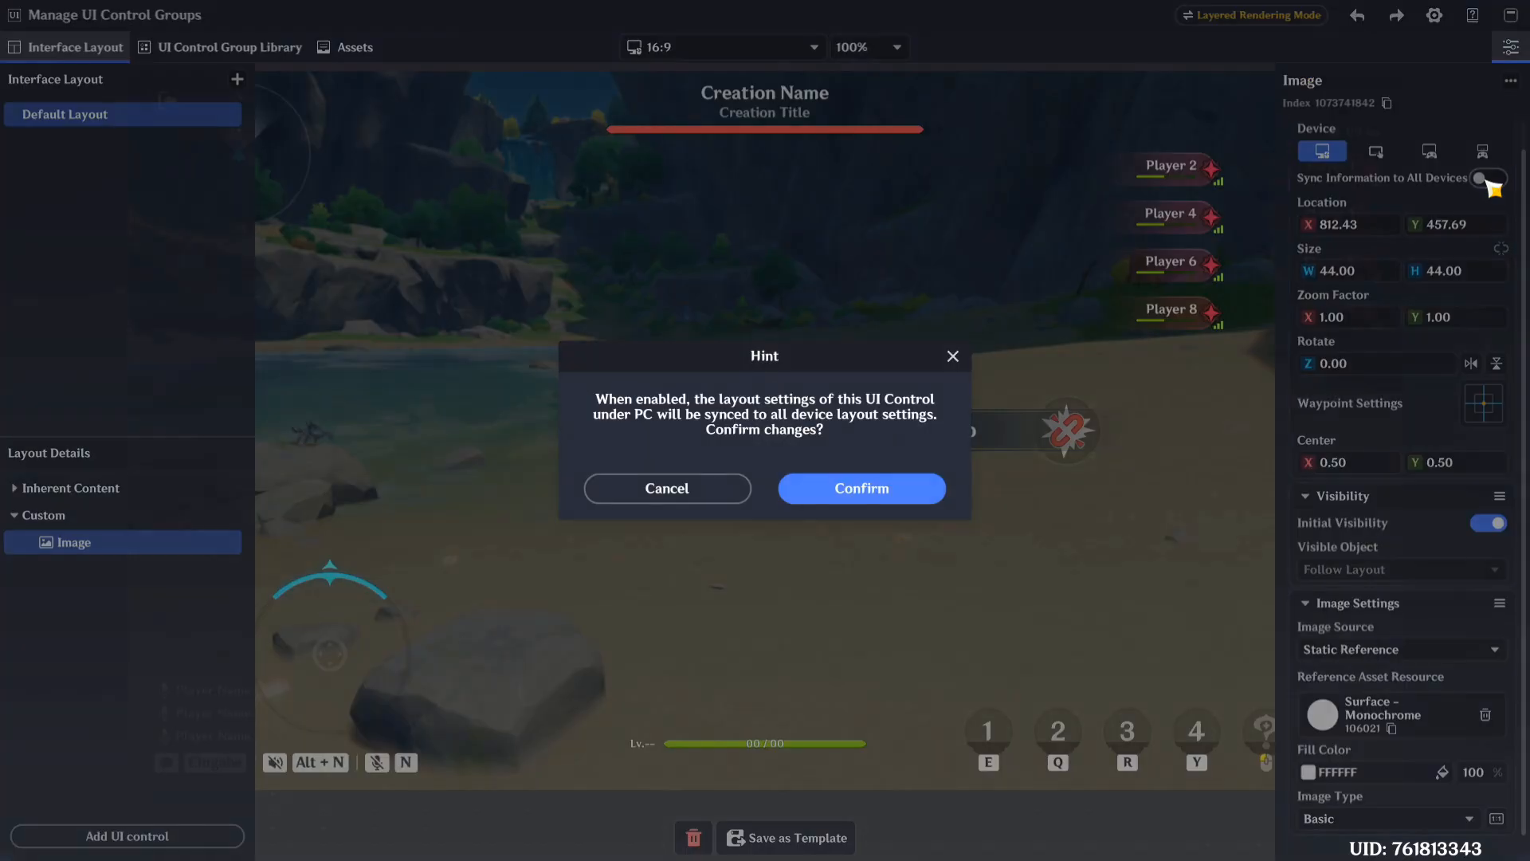
click(899, 471)
click(1374, 151)
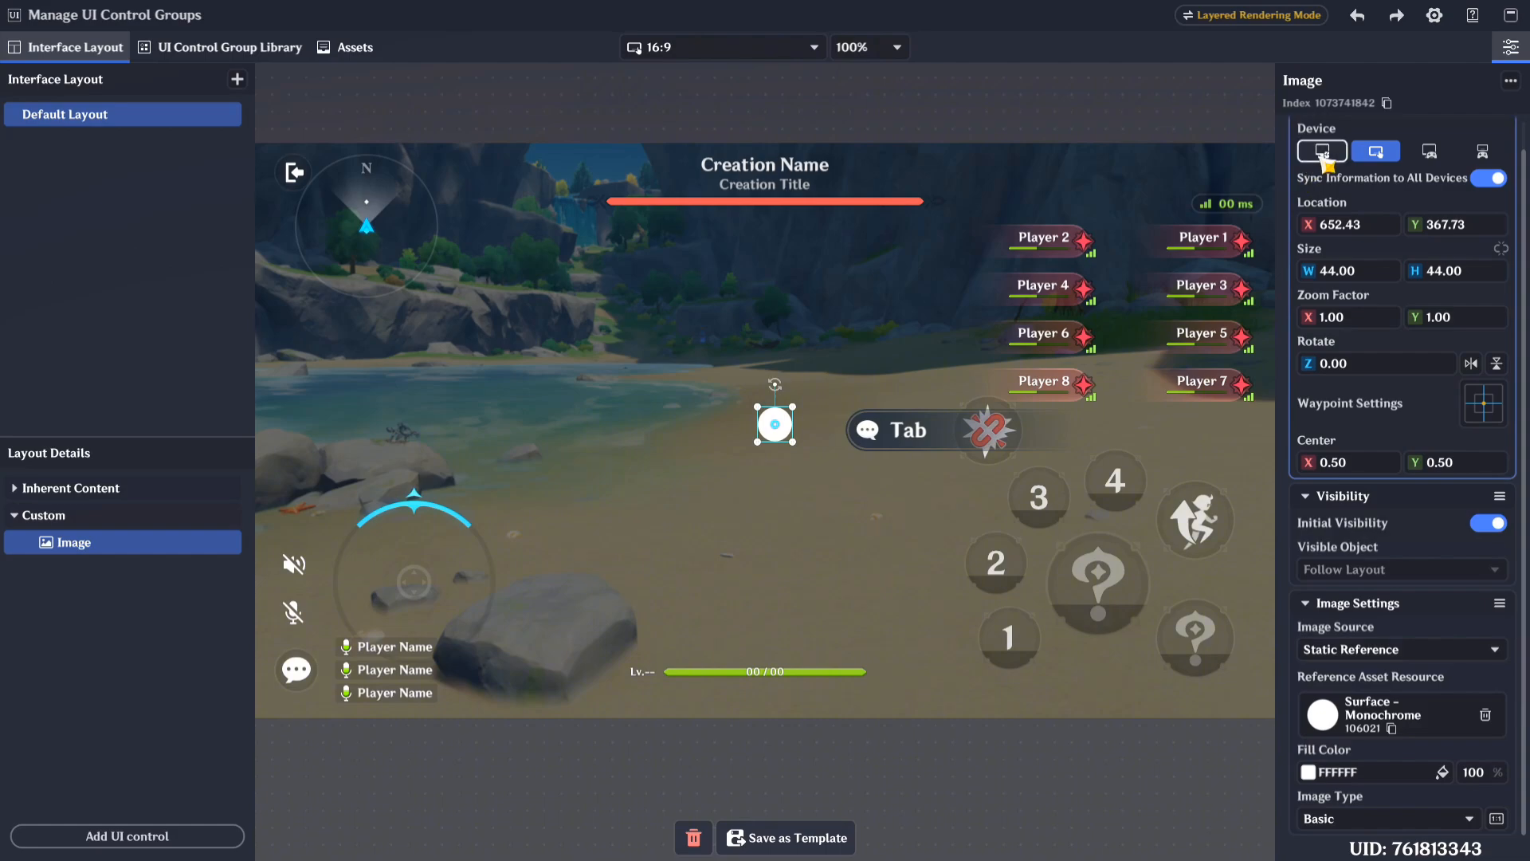
click(1323, 153)
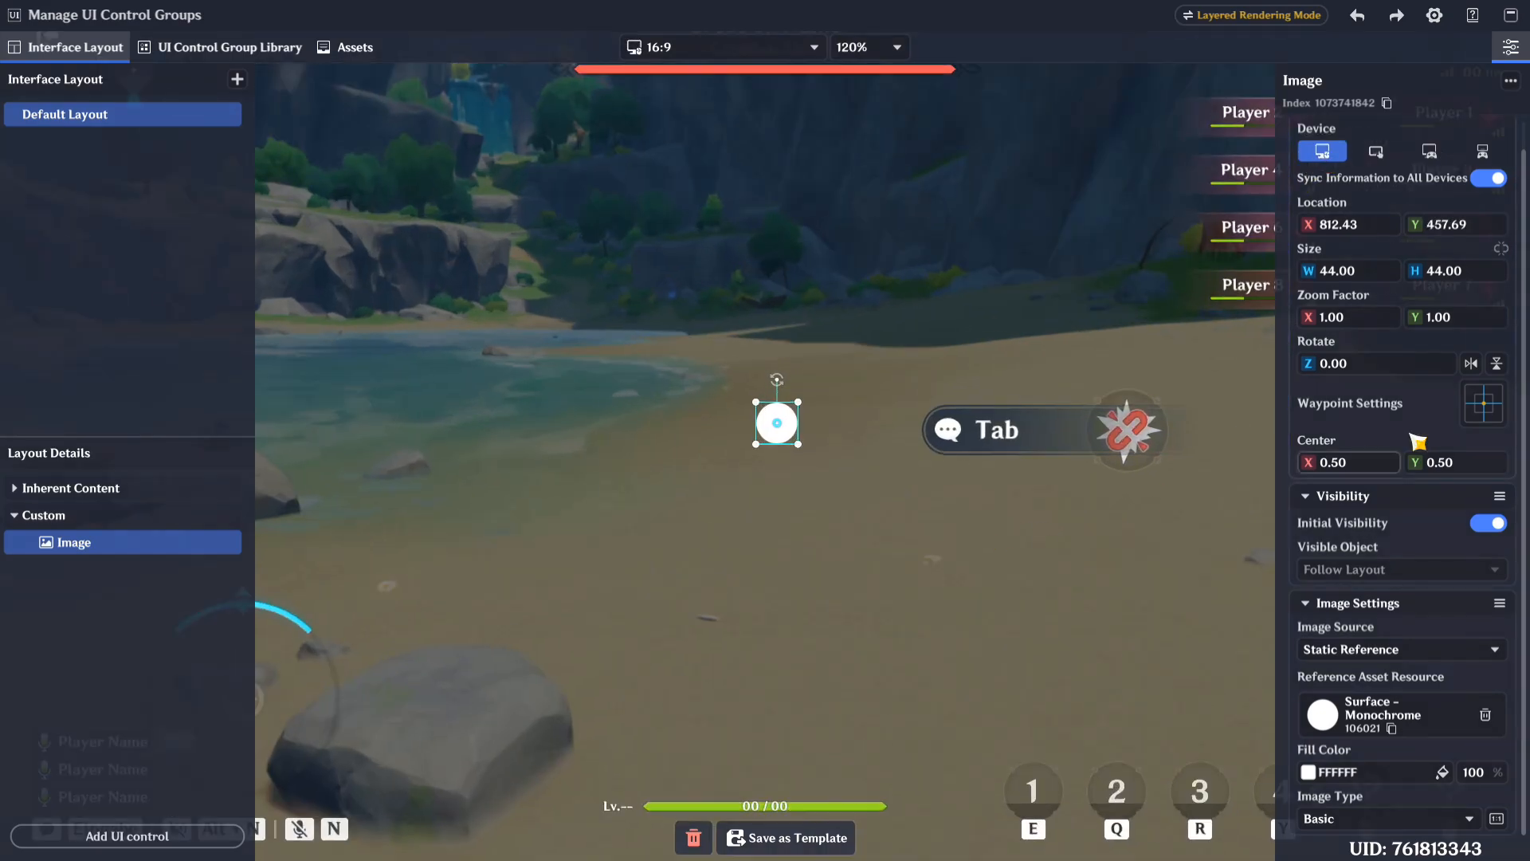
Step: Move the image beside the minimap, to about X 289, Y 850 on PC and about X 276, Y 668 on the mobile layout
scroll(929, 536, down, 3)
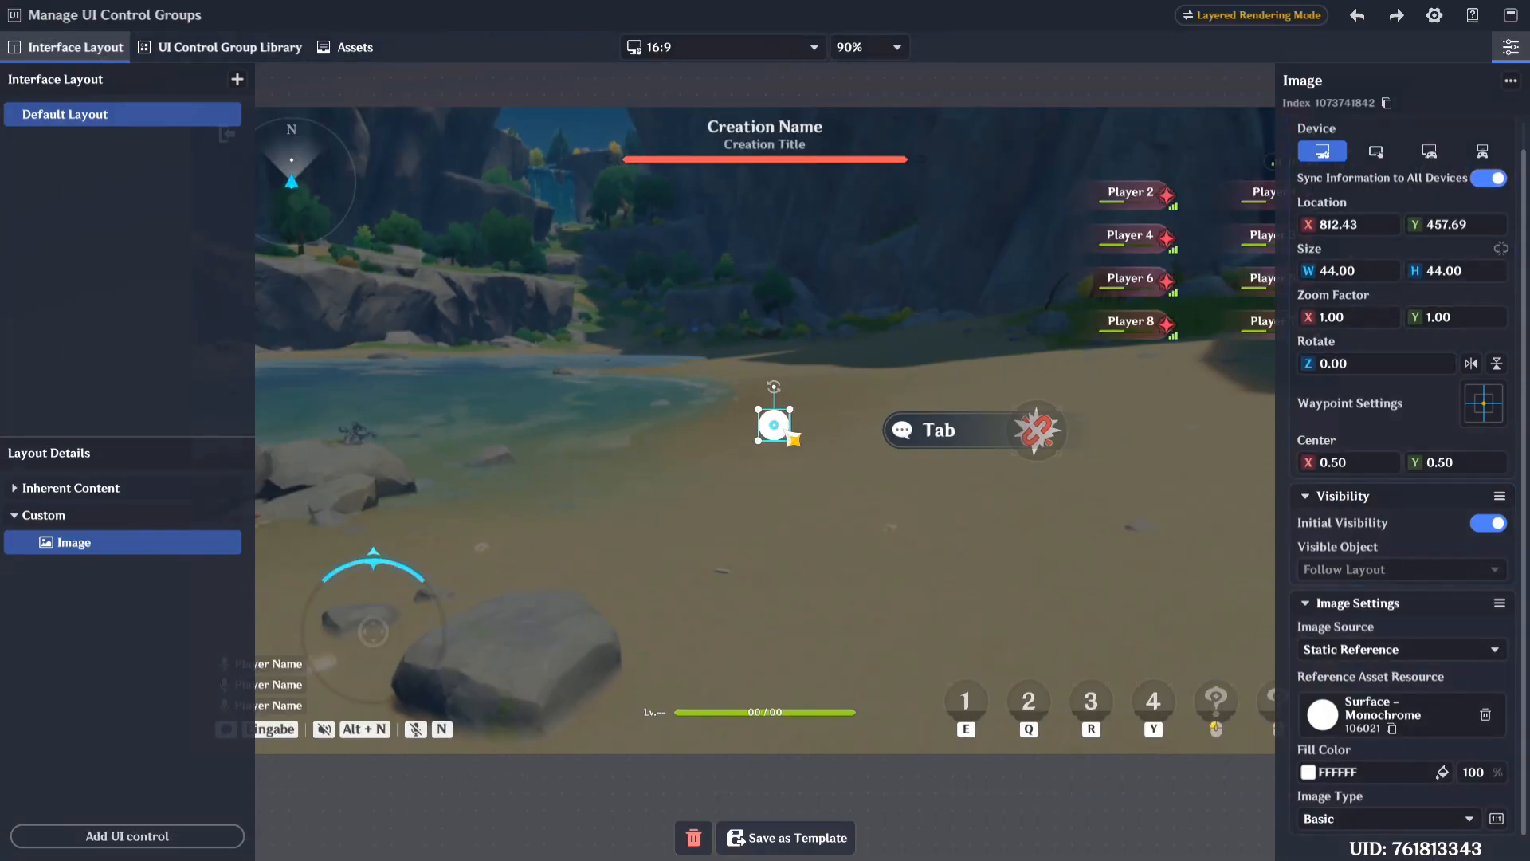
drag(775, 425, 401, 144)
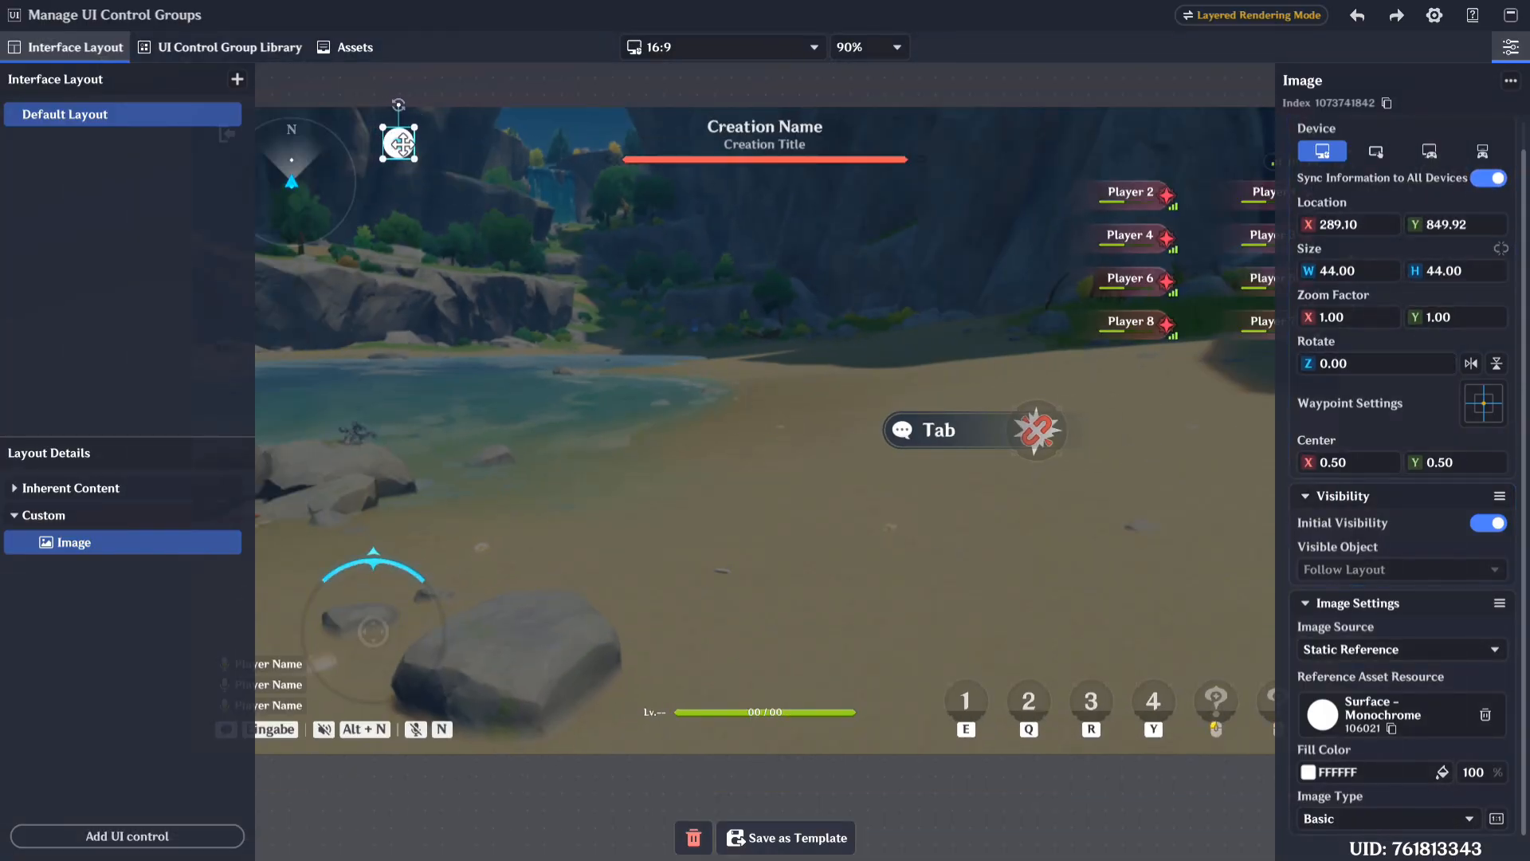
click(1390, 156)
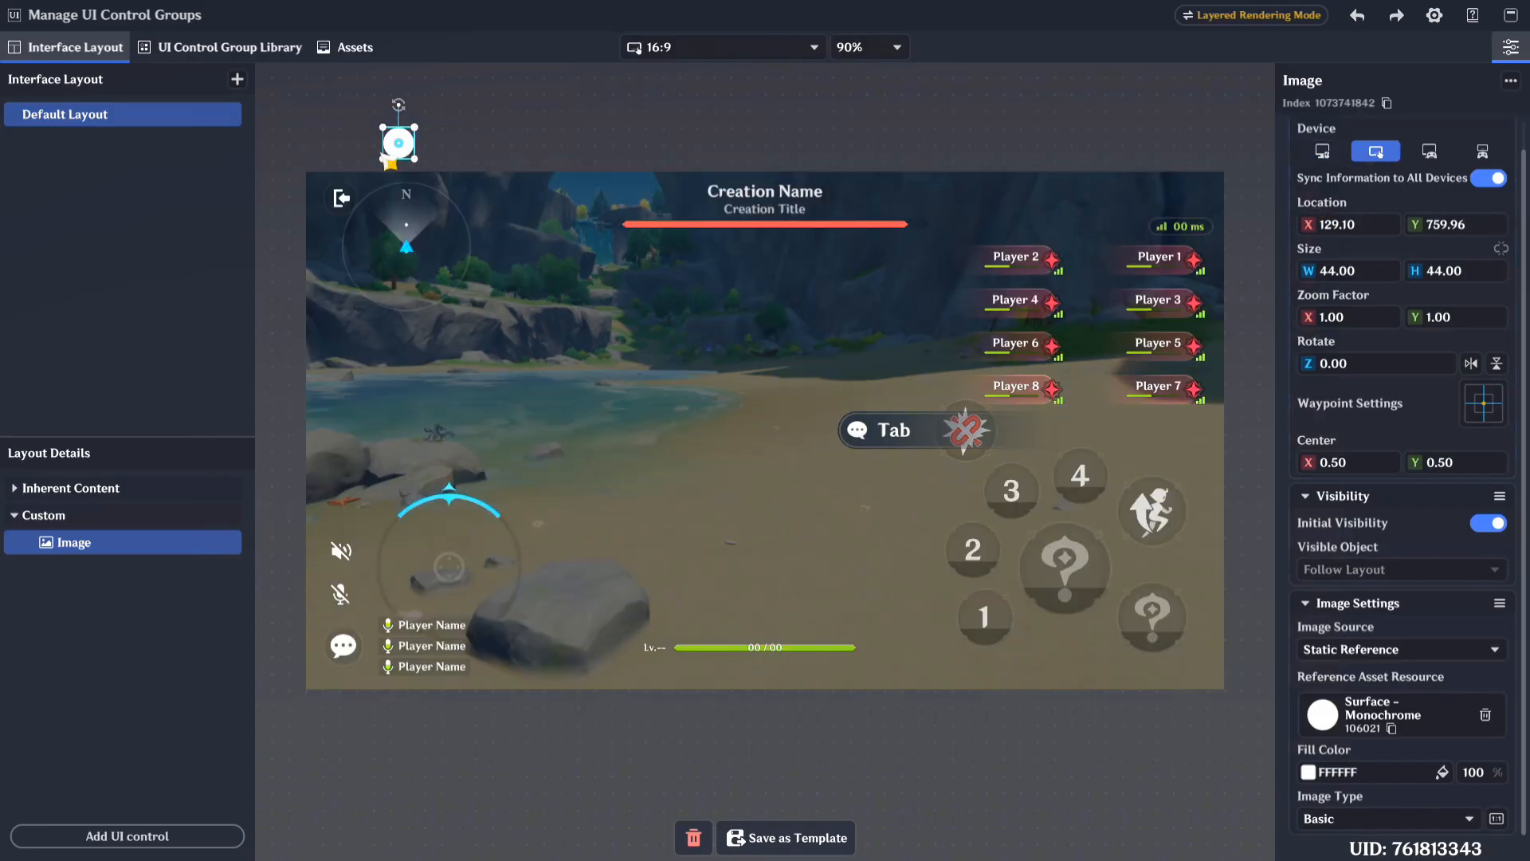
drag(408, 160, 513, 226)
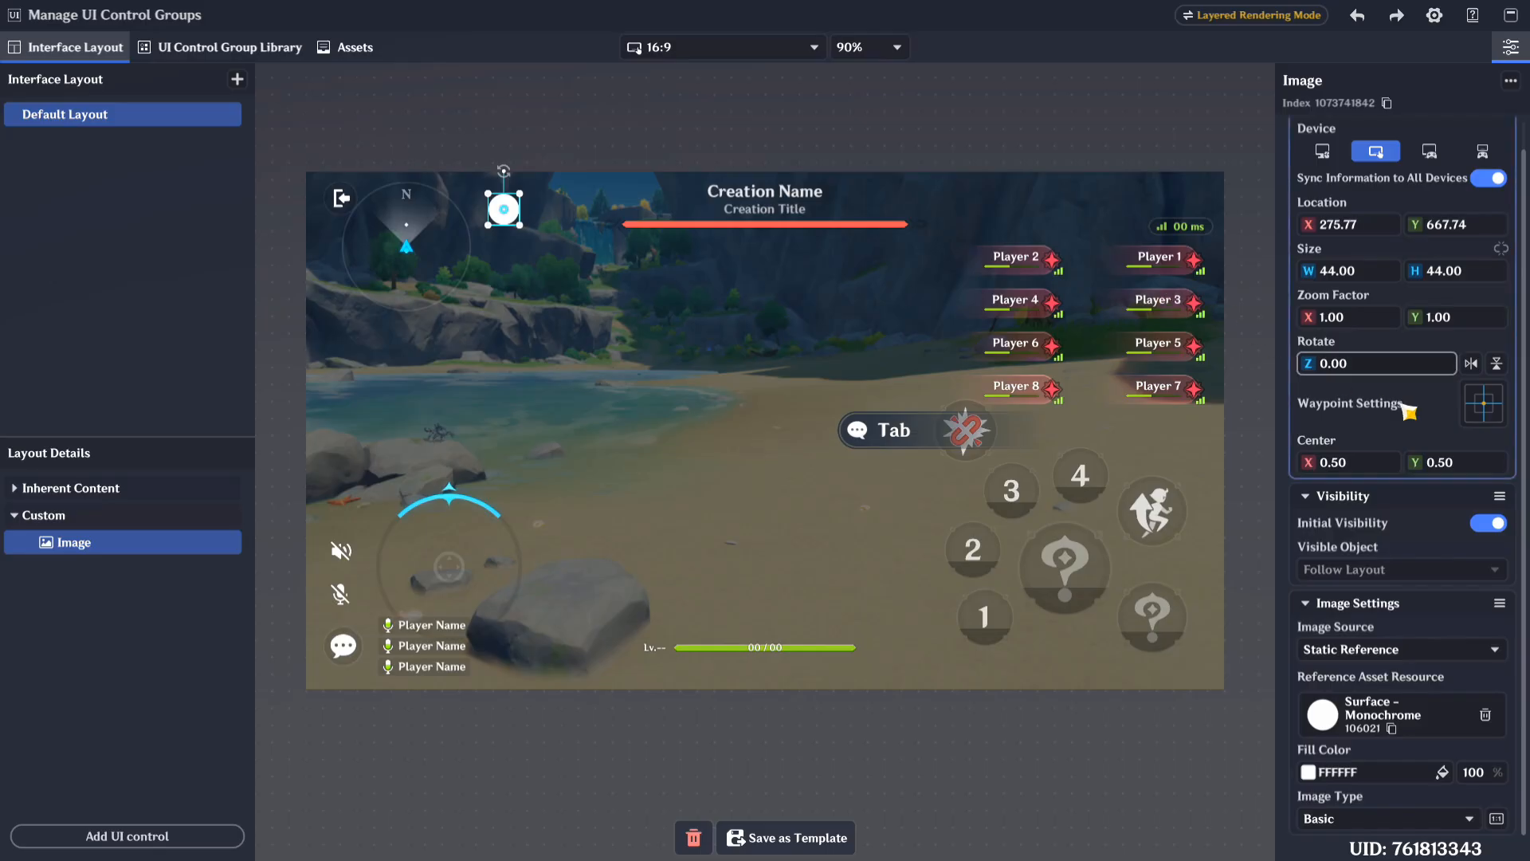
Step: Set the image's waypoint to the top-left corner and compare its placement on the PC and controller layouts
click(1475, 404)
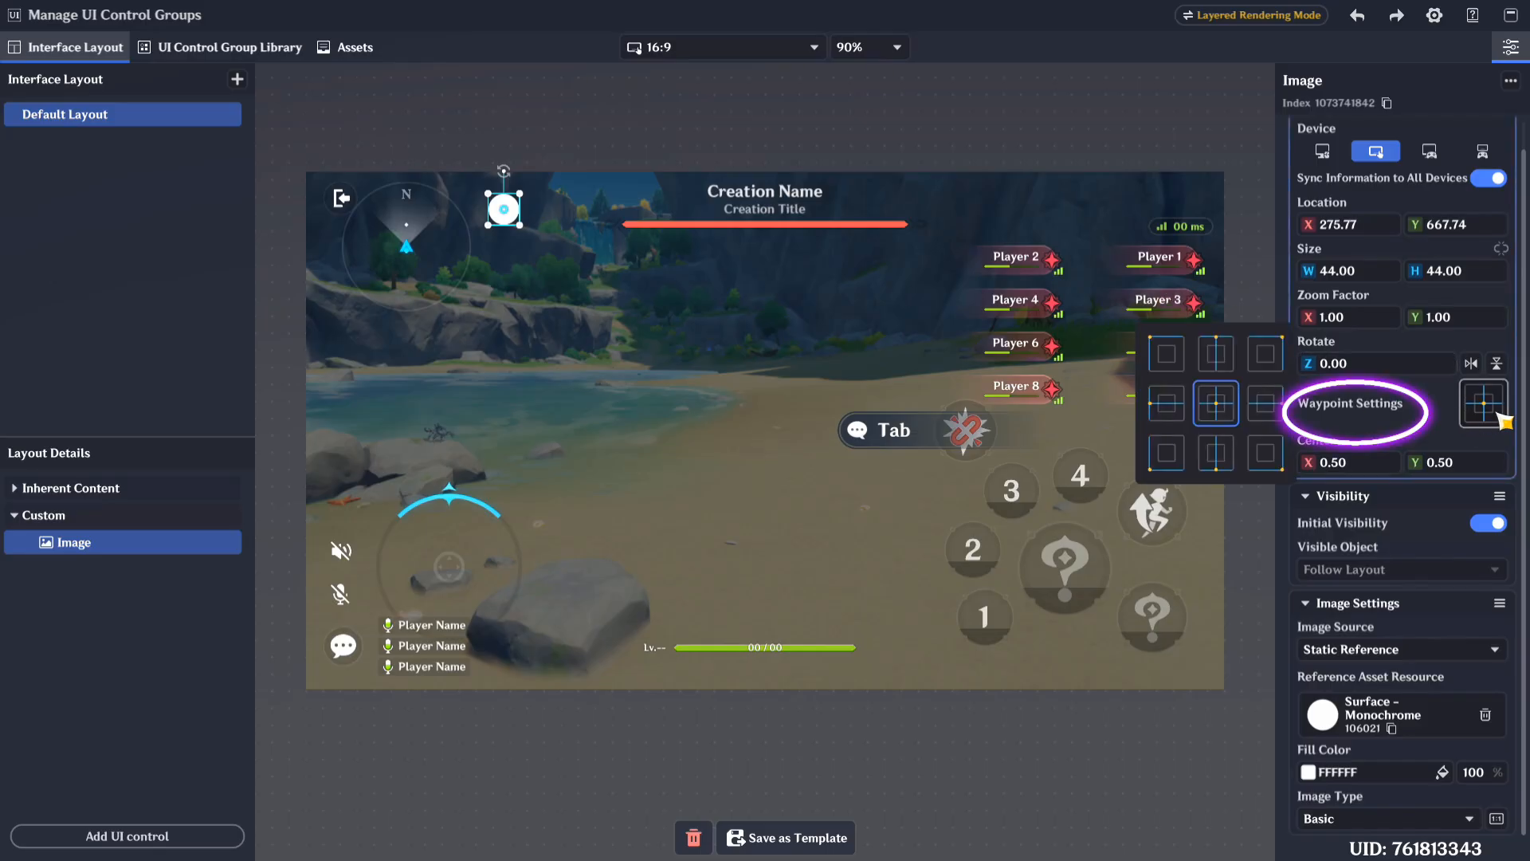
click(1167, 353)
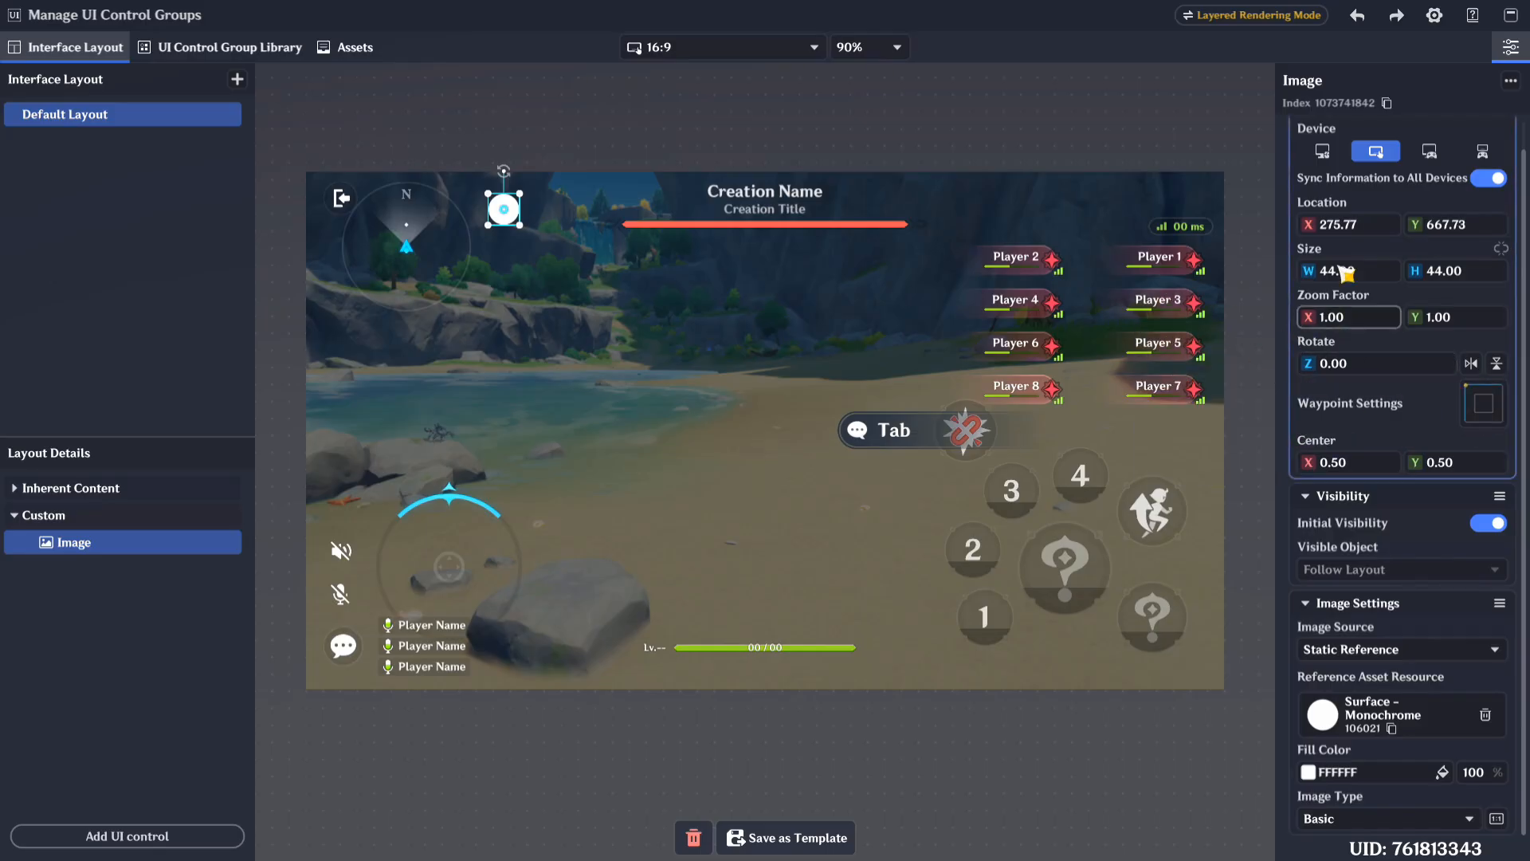
click(1344, 157)
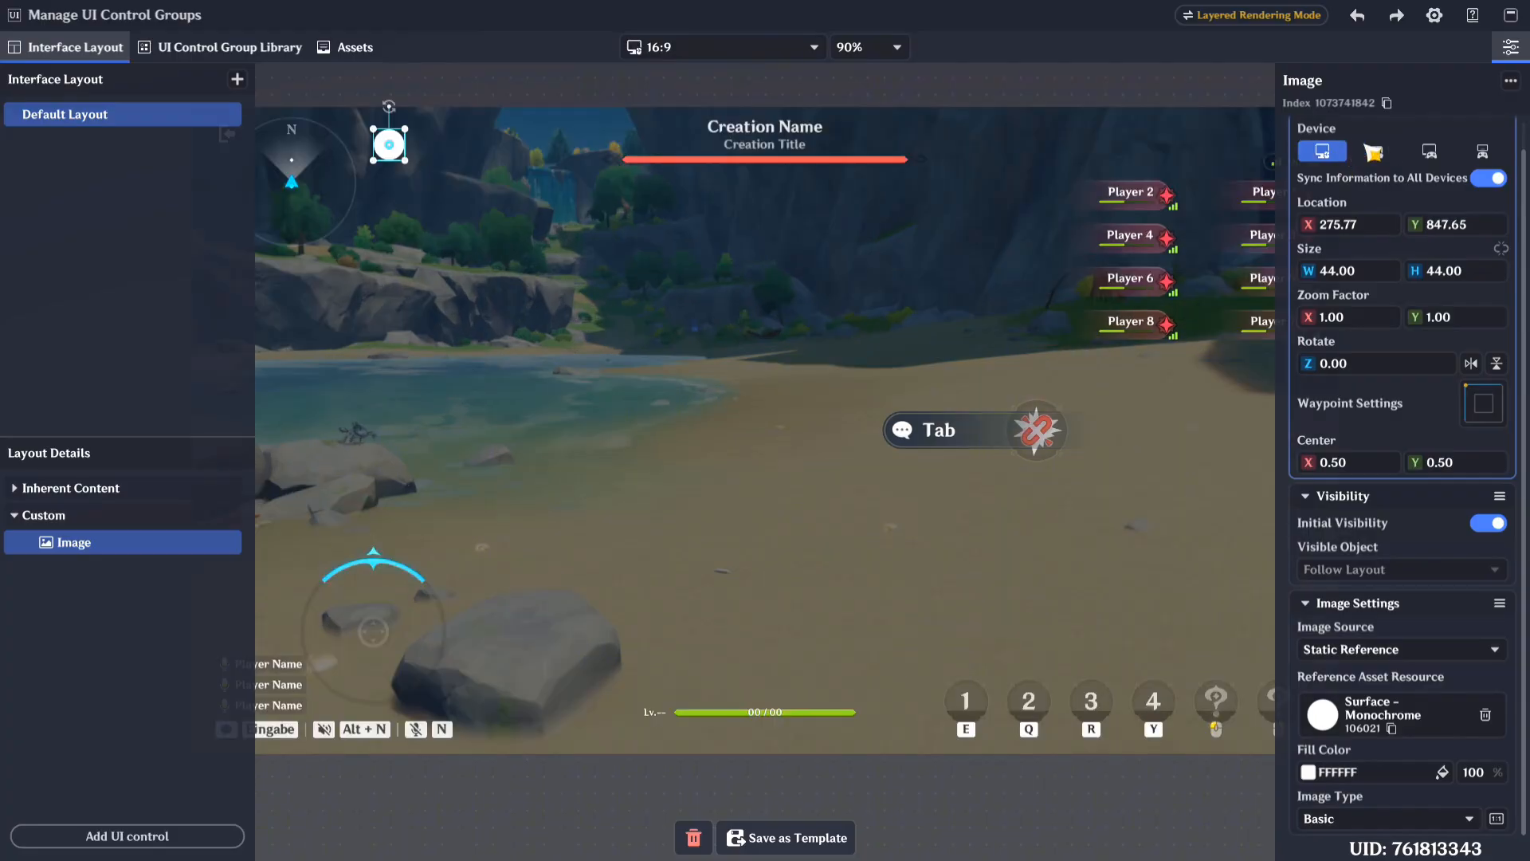
click(1430, 151)
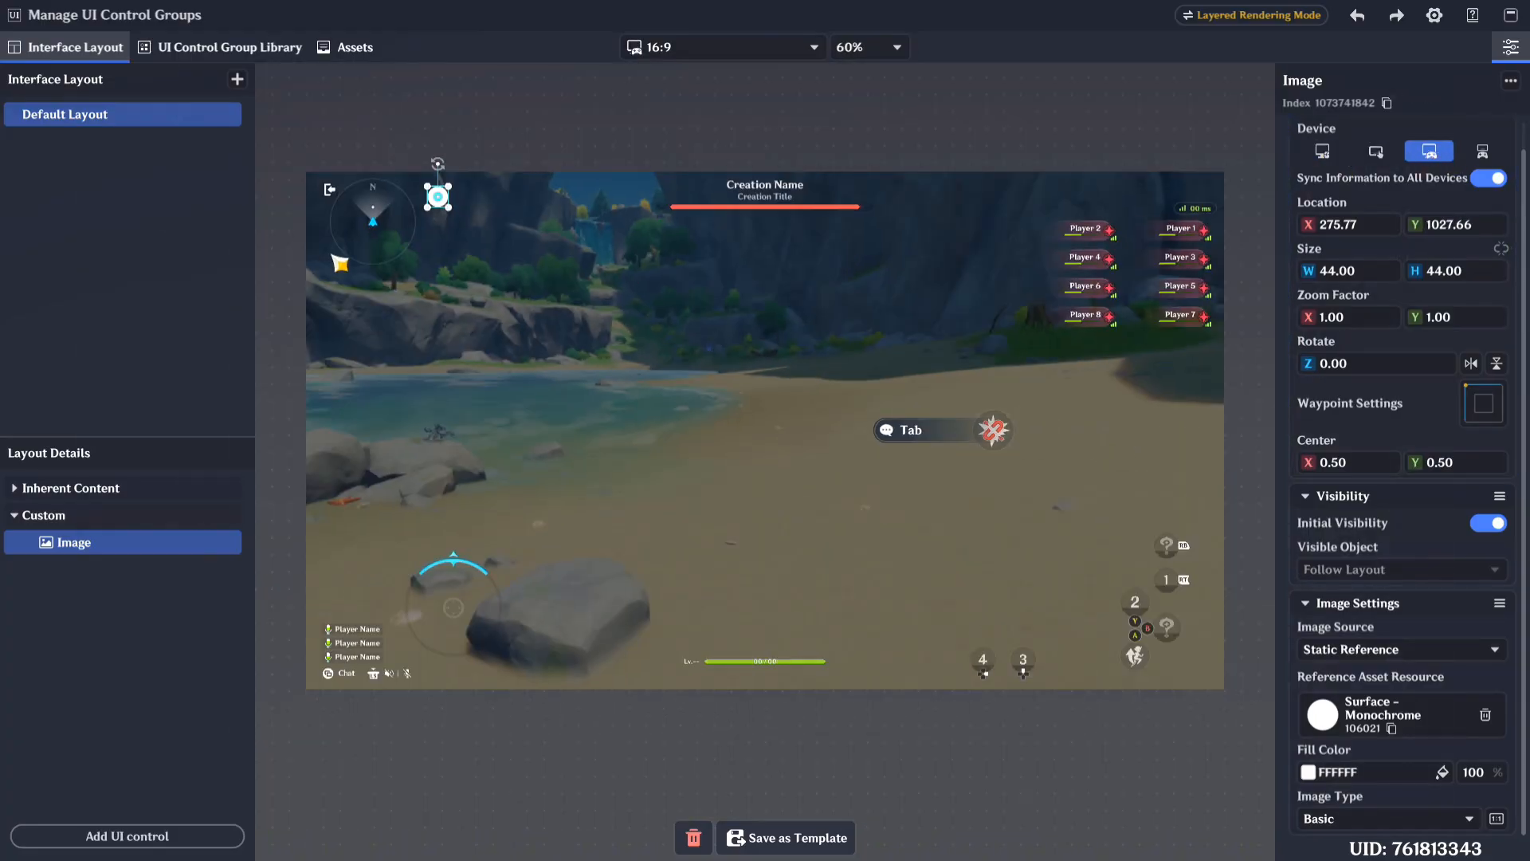
click(1322, 154)
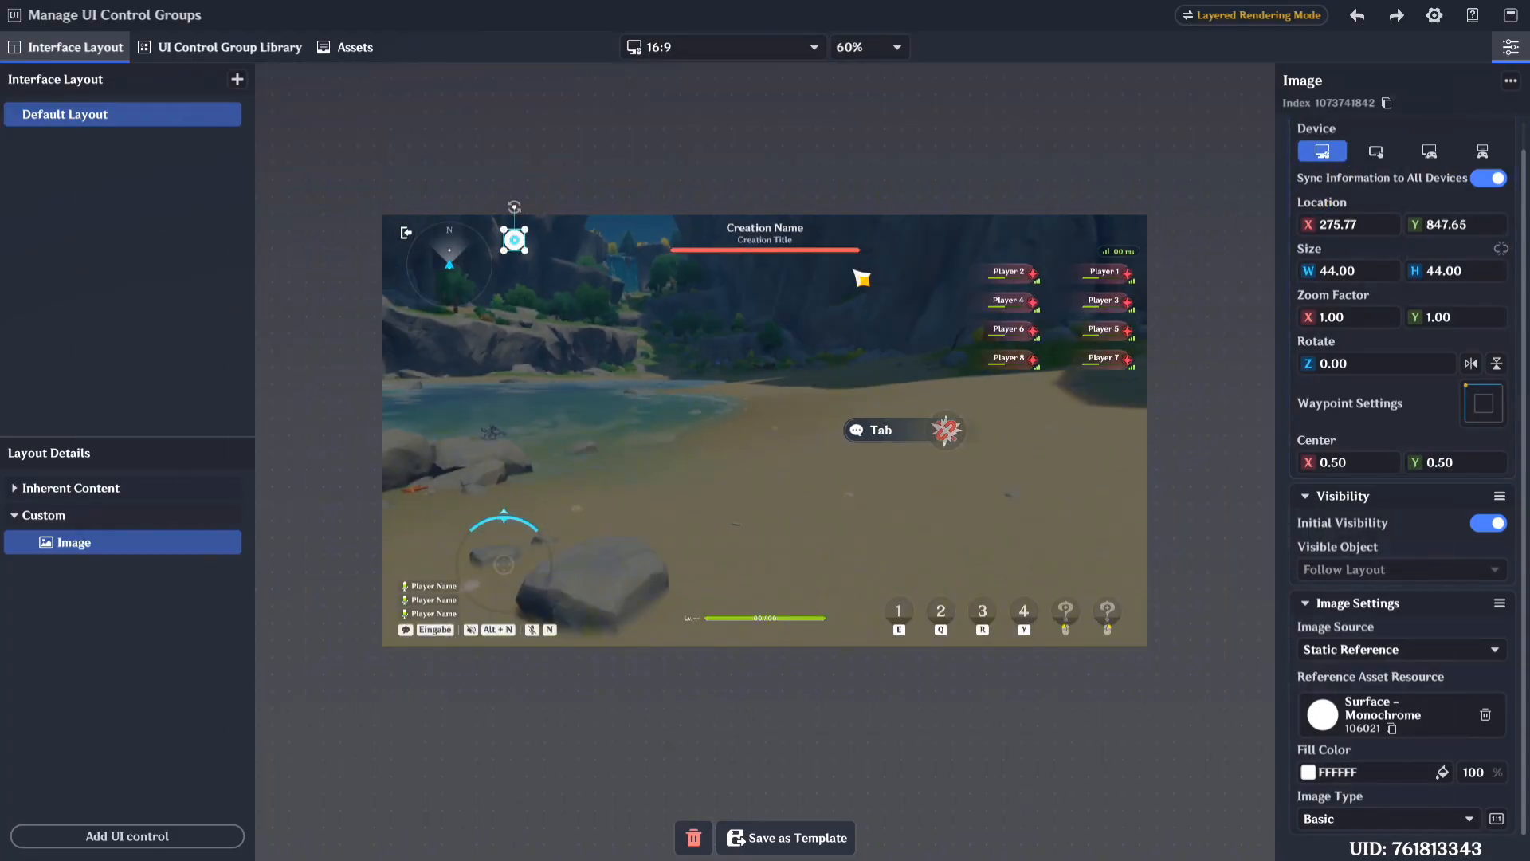
scroll(797, 301, up, 3)
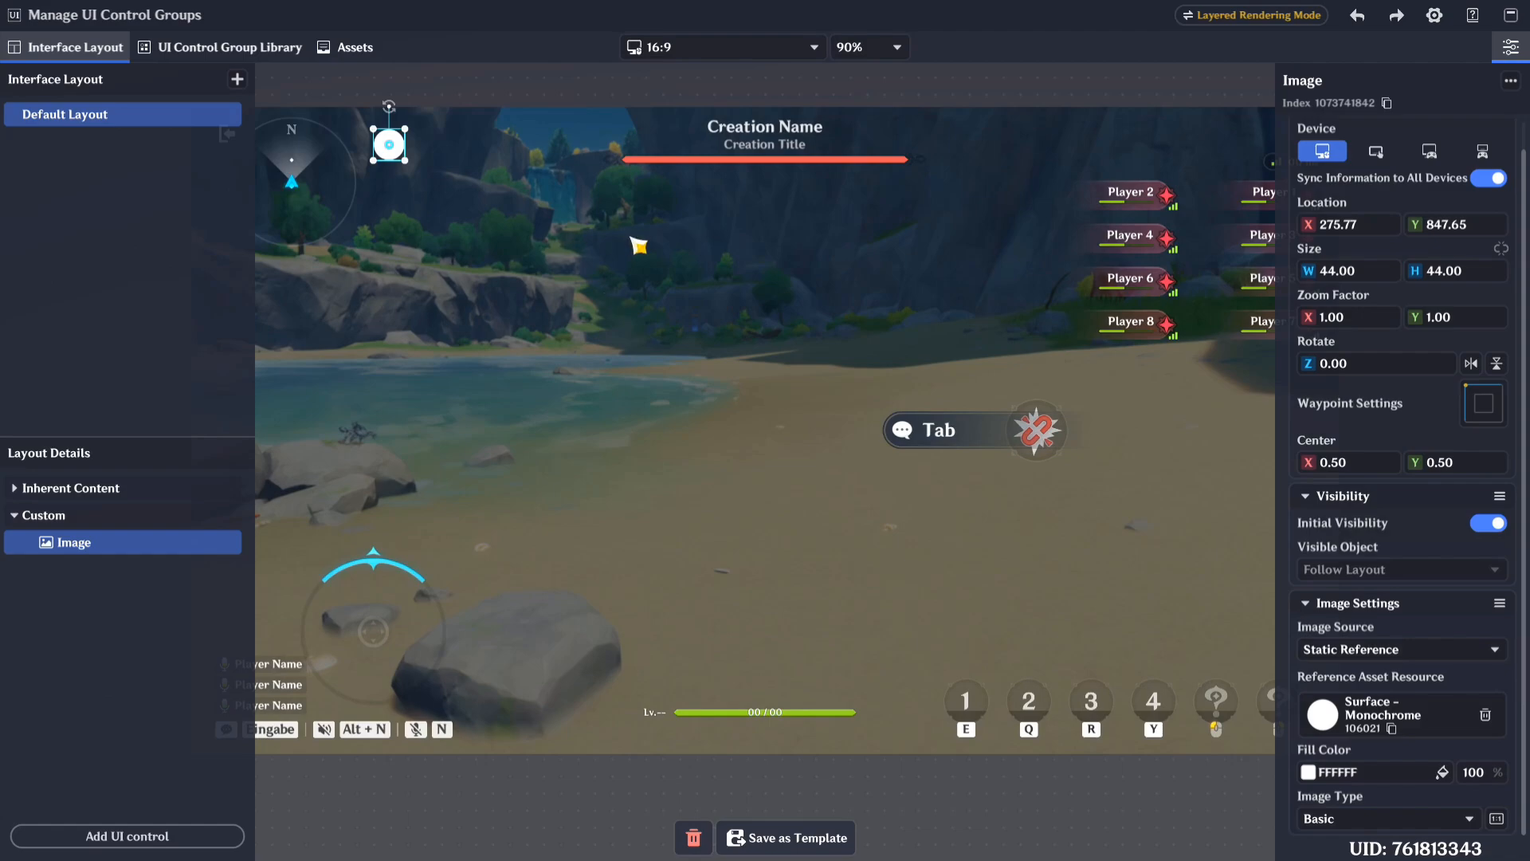
Step: Set the image's center to 0 in both X and Y and move the image to about X 324, Y 810
click(1347, 462)
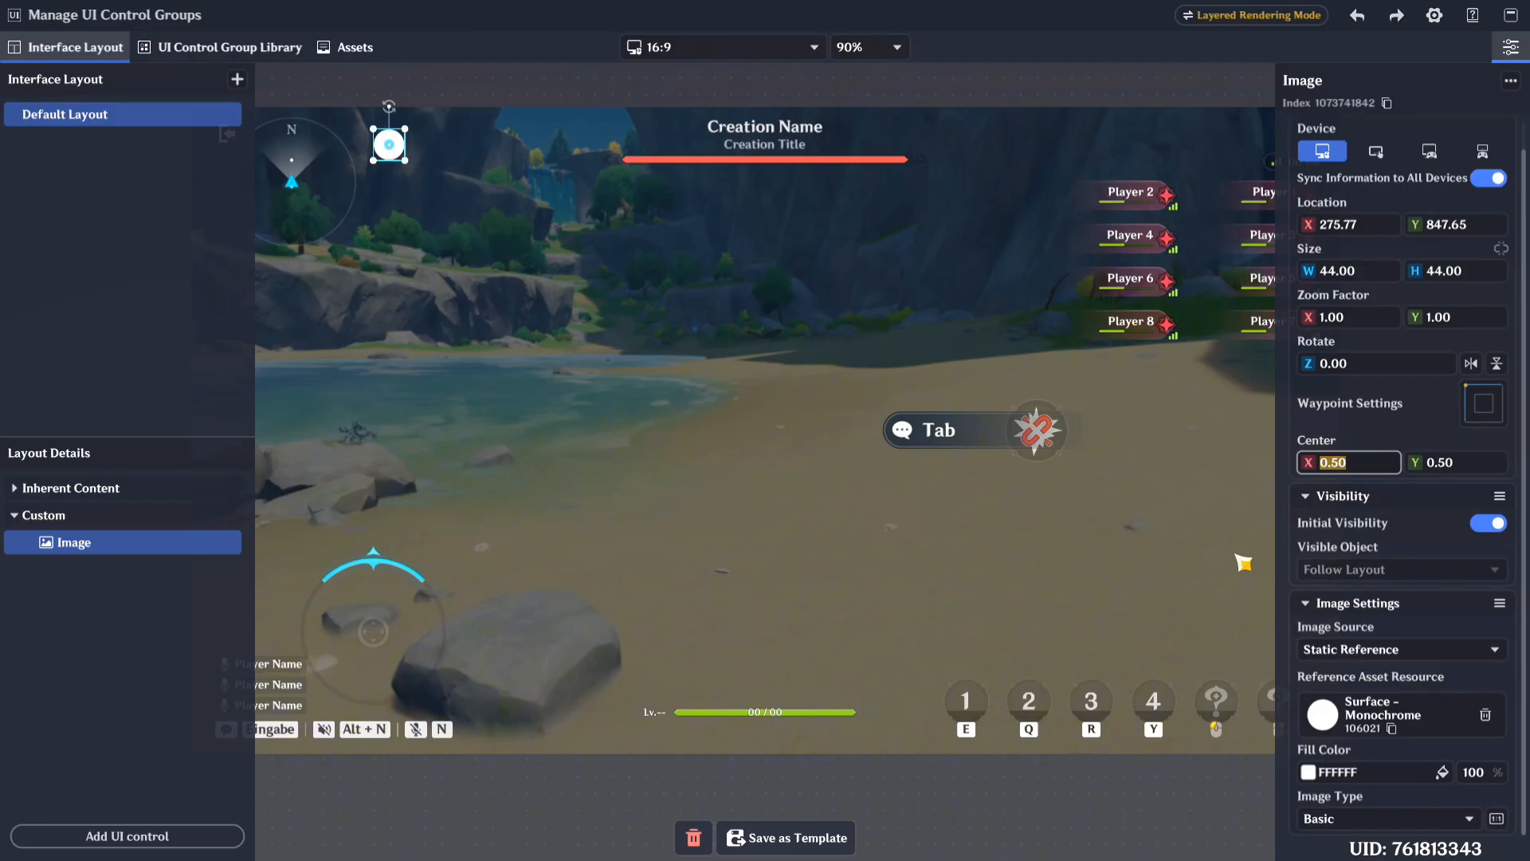
text(0)
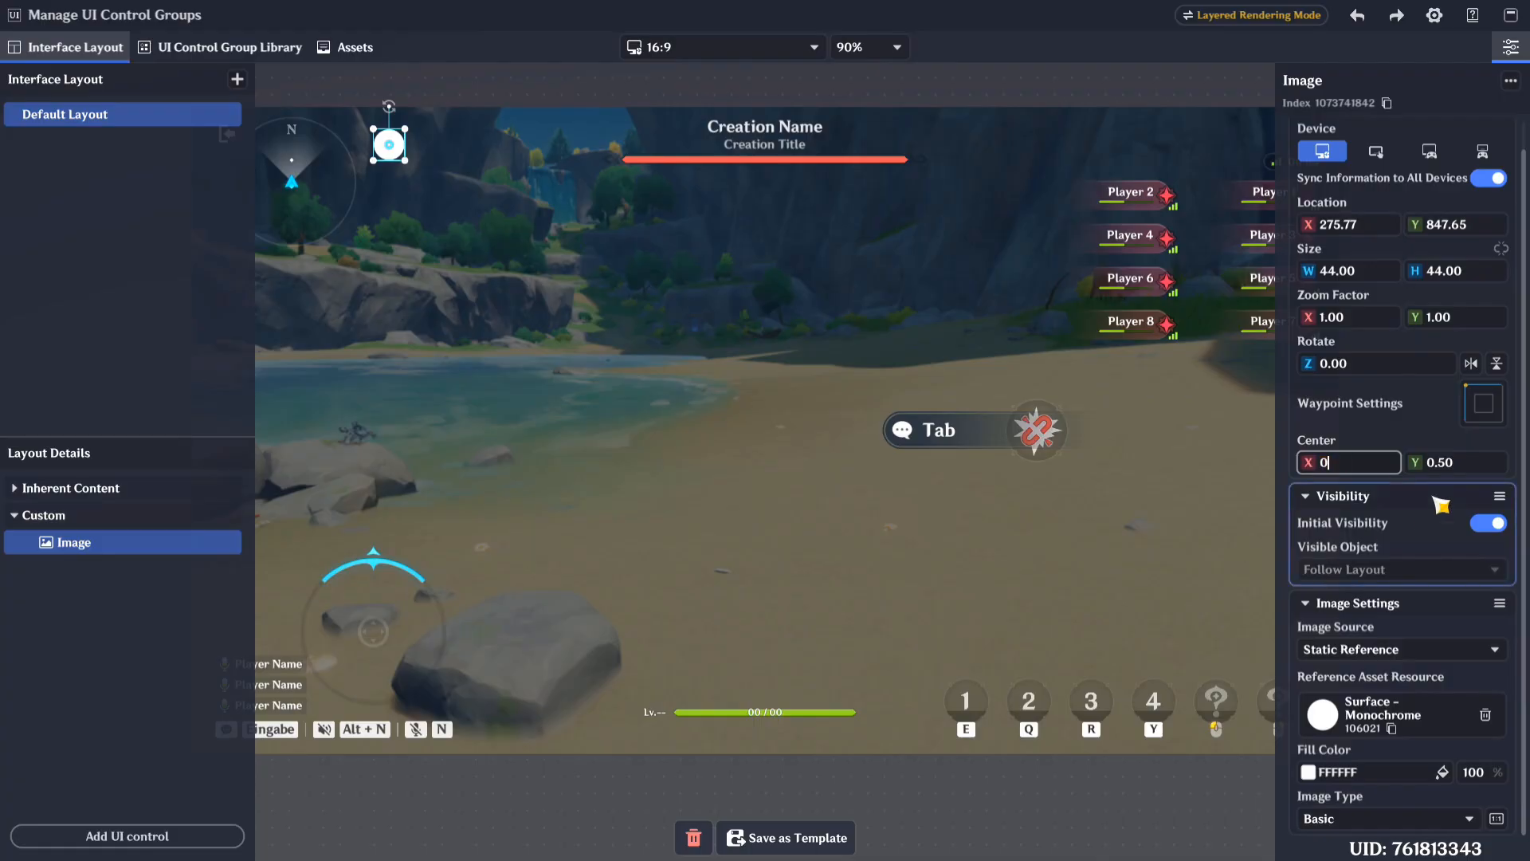
key(Tab)
text(0)
key(Return)
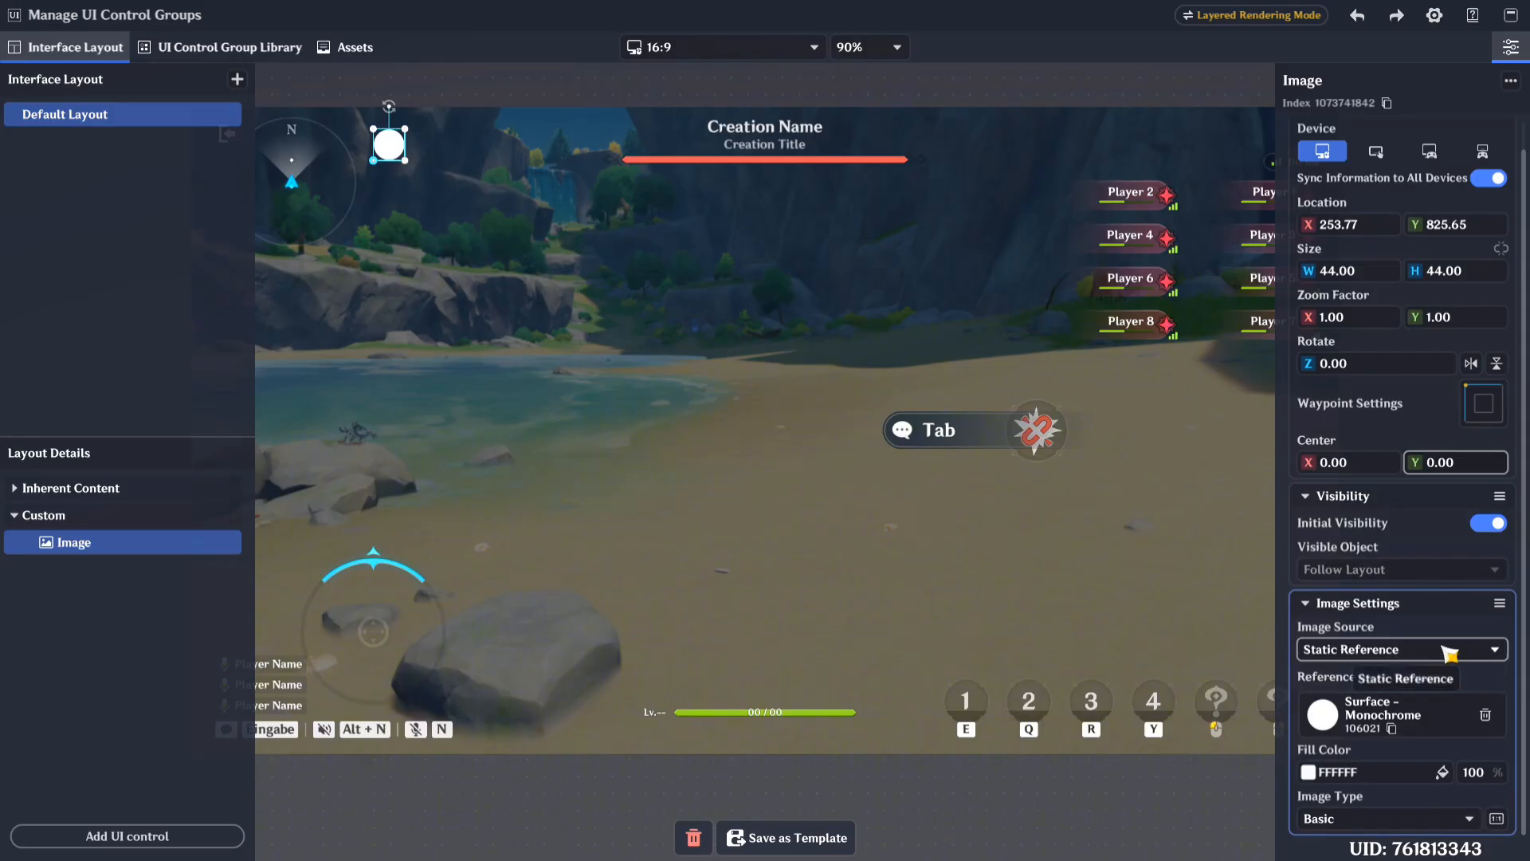
drag(394, 152, 431, 152)
scroll(824, 529, up, 1)
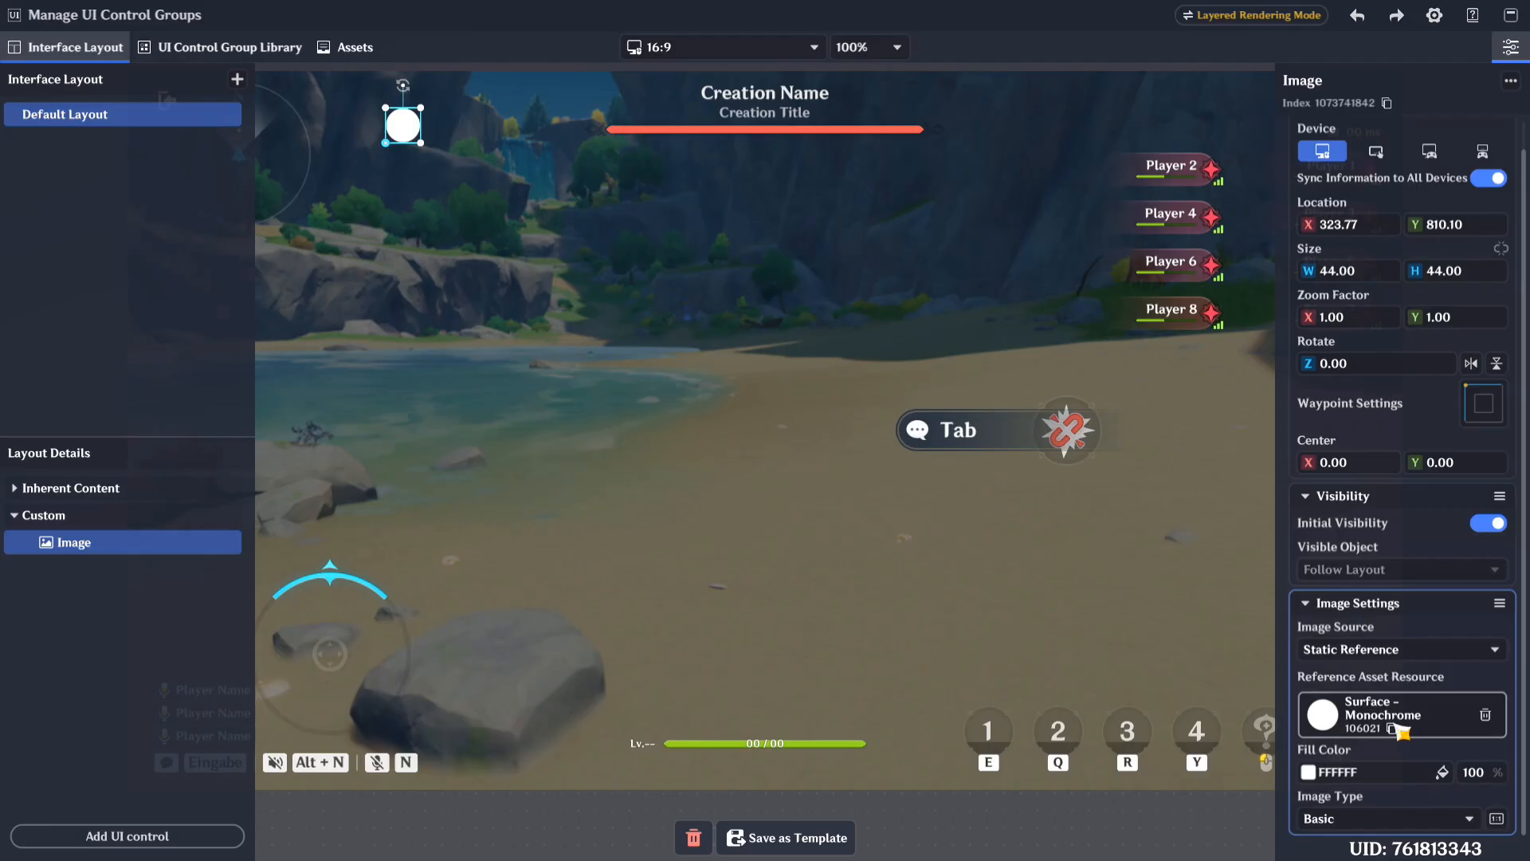
Step: Change the image's fill color to magenta D41EDE in the Color Selector, with the color storage section expanded
click(1418, 777)
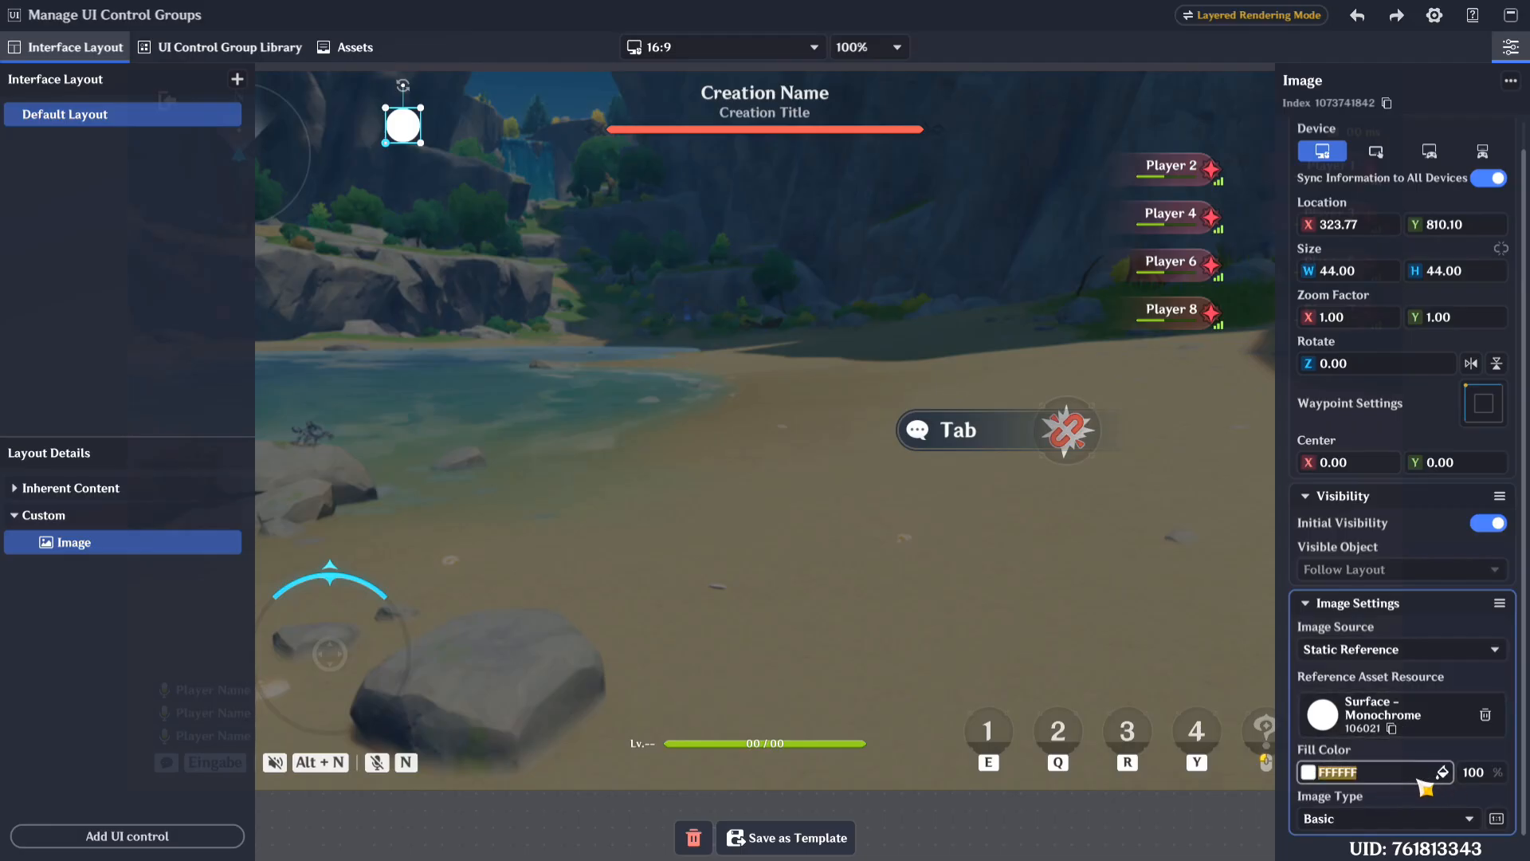
click(1443, 773)
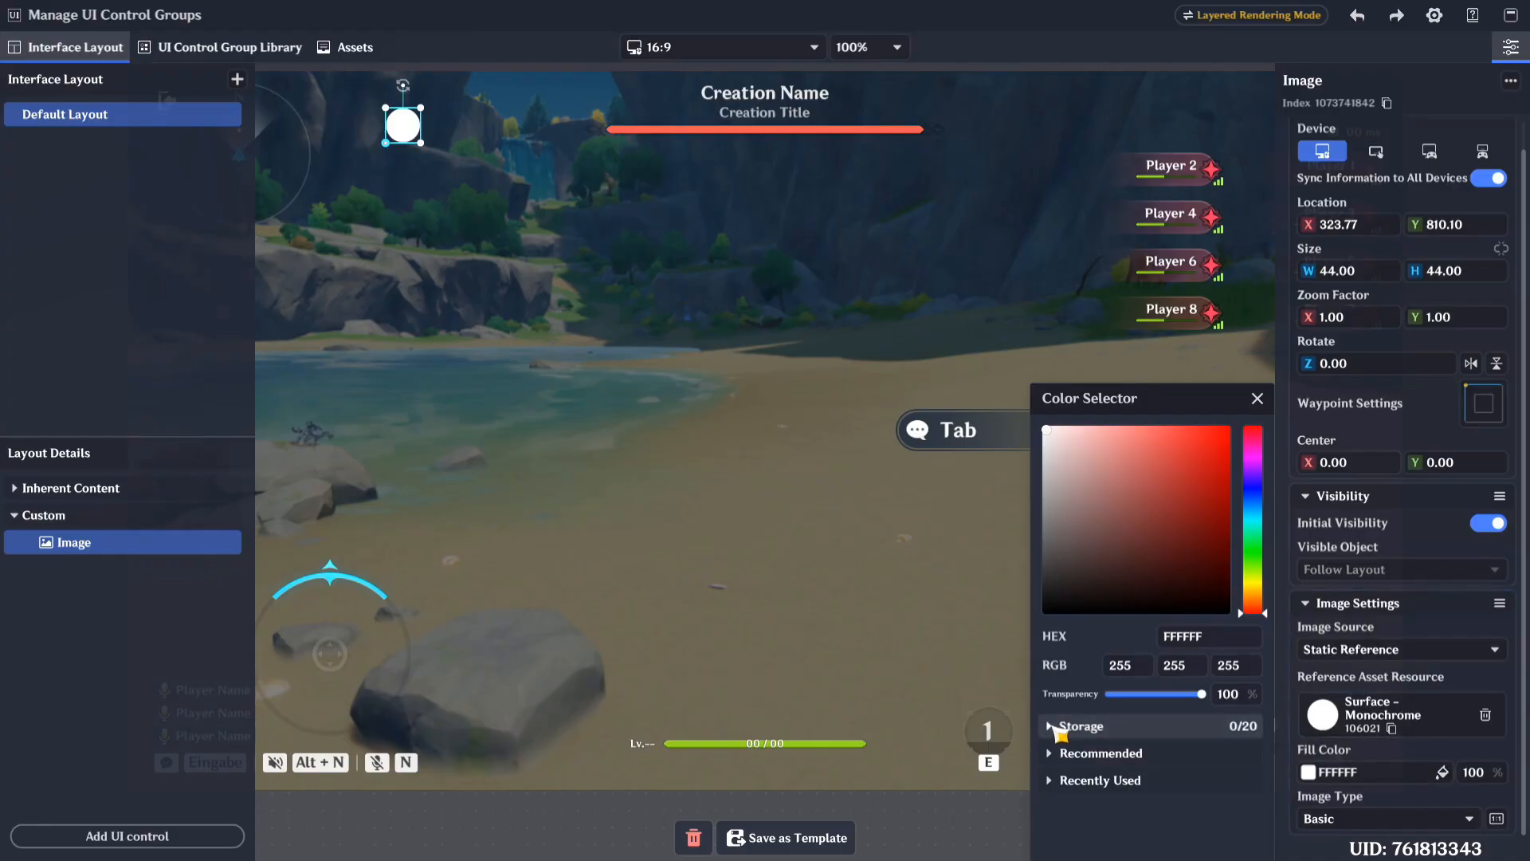
click(1053, 726)
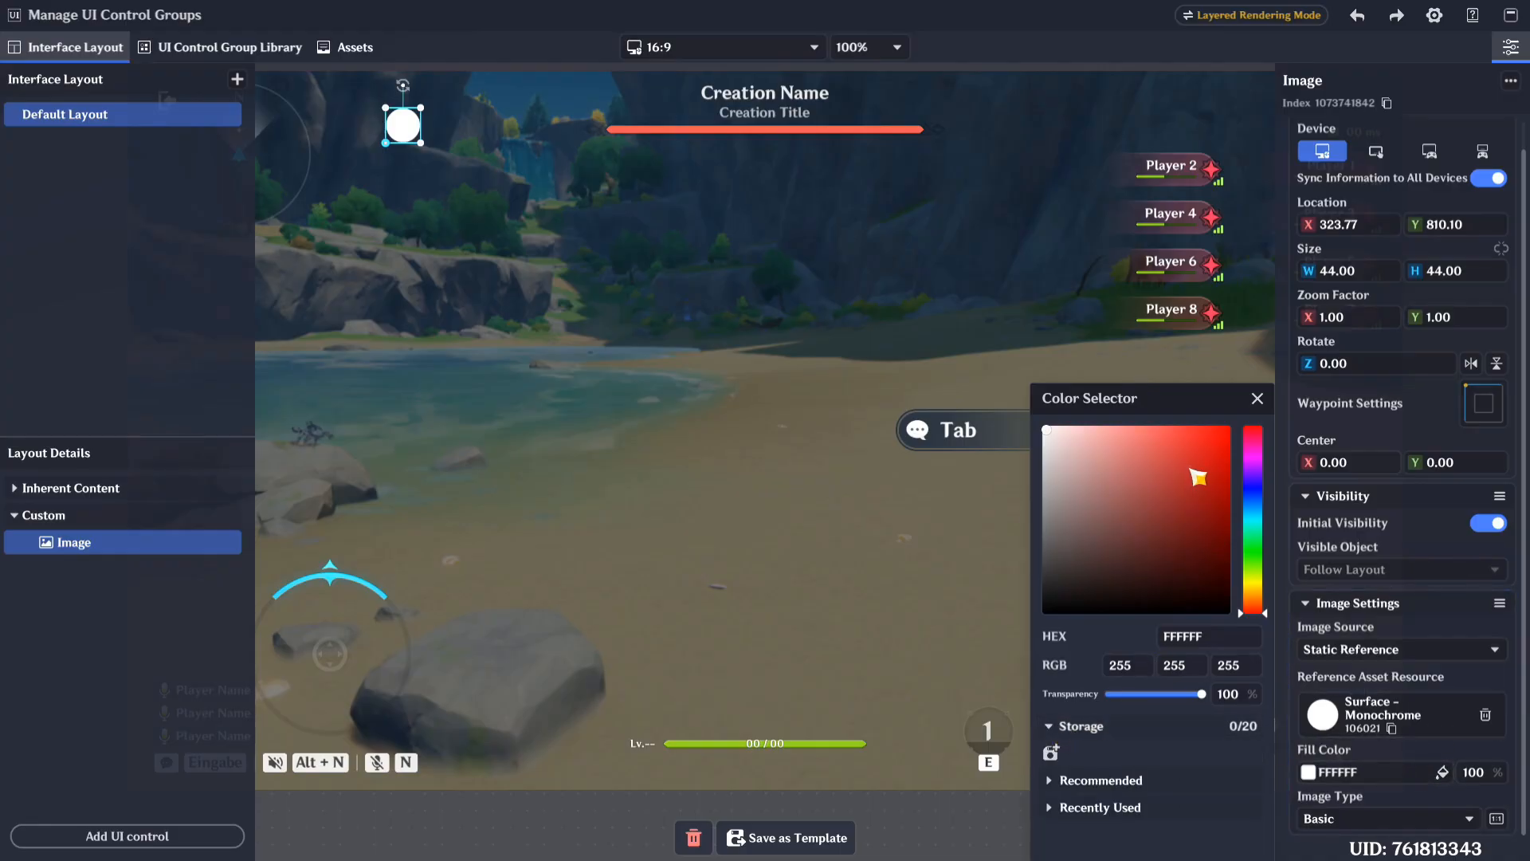
click(1256, 461)
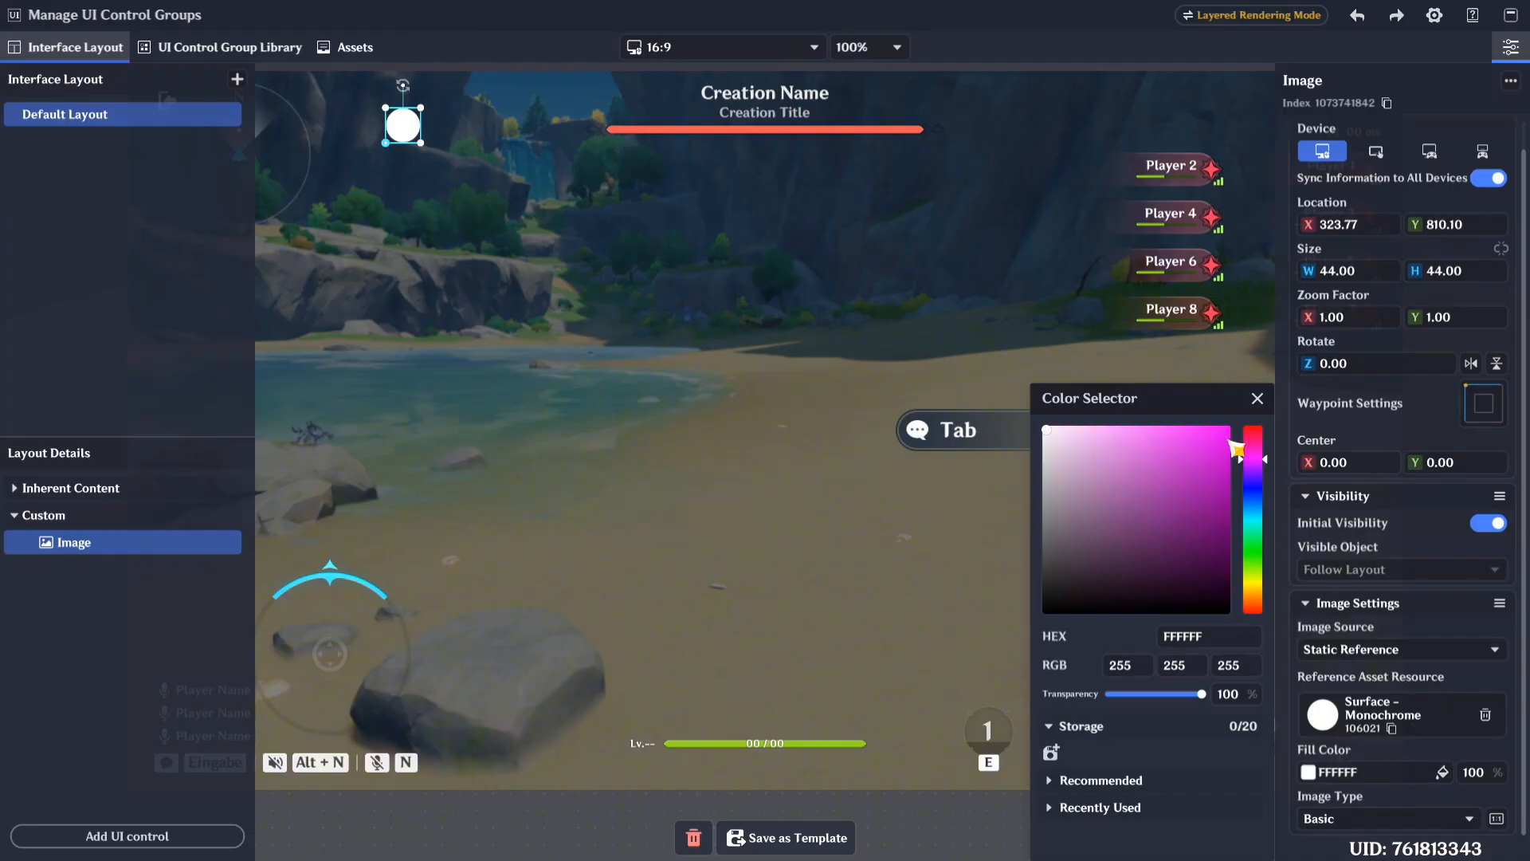
click(1201, 453)
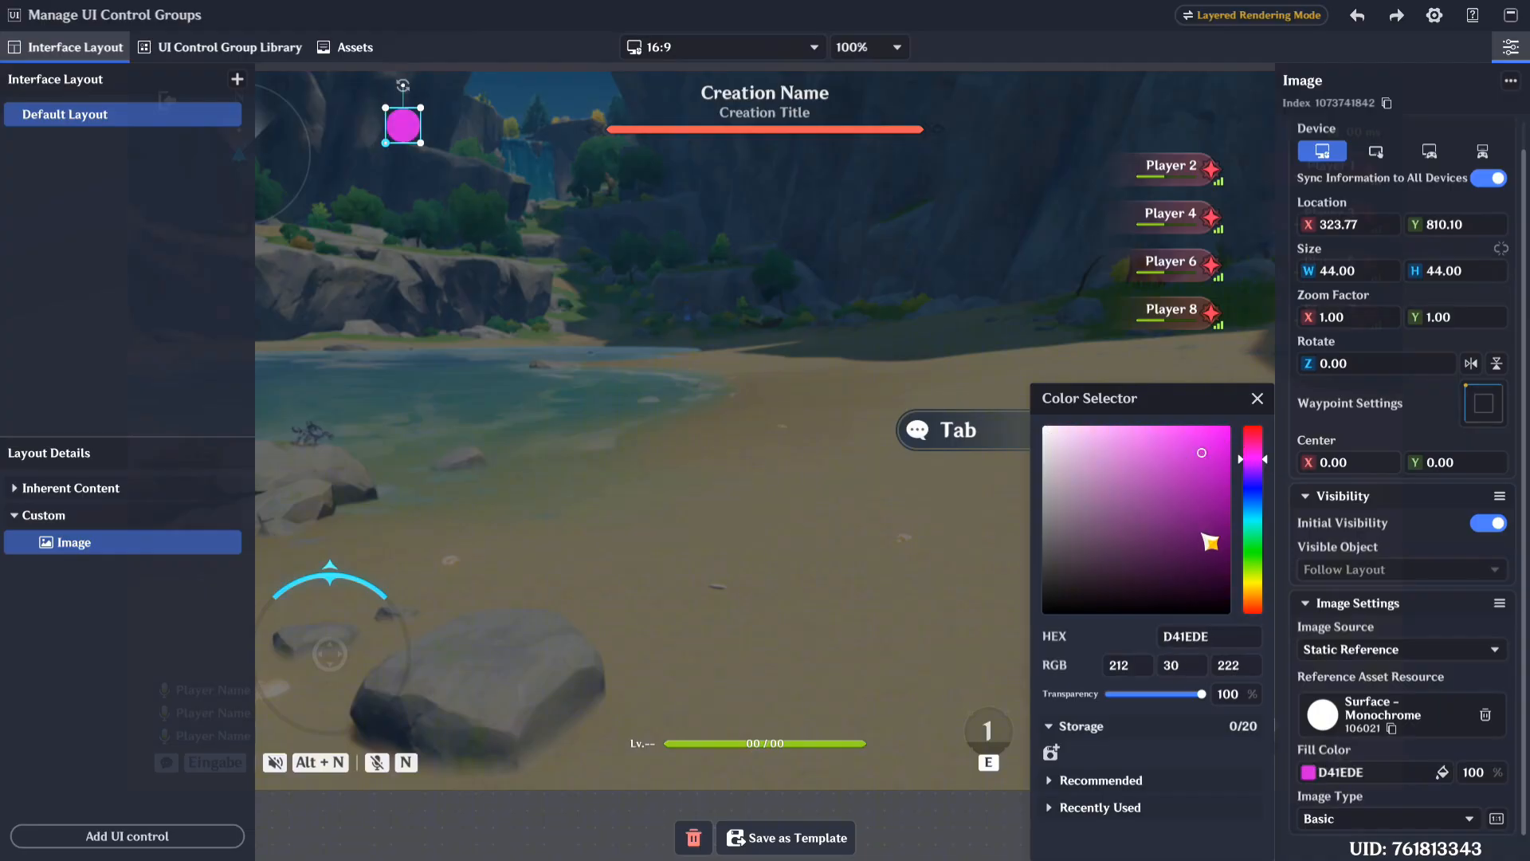
click(1168, 640)
Step: Try the magenta fill at 28% transparency, restore it to 100% and save the color to Storage
drag(1206, 699, 1142, 702)
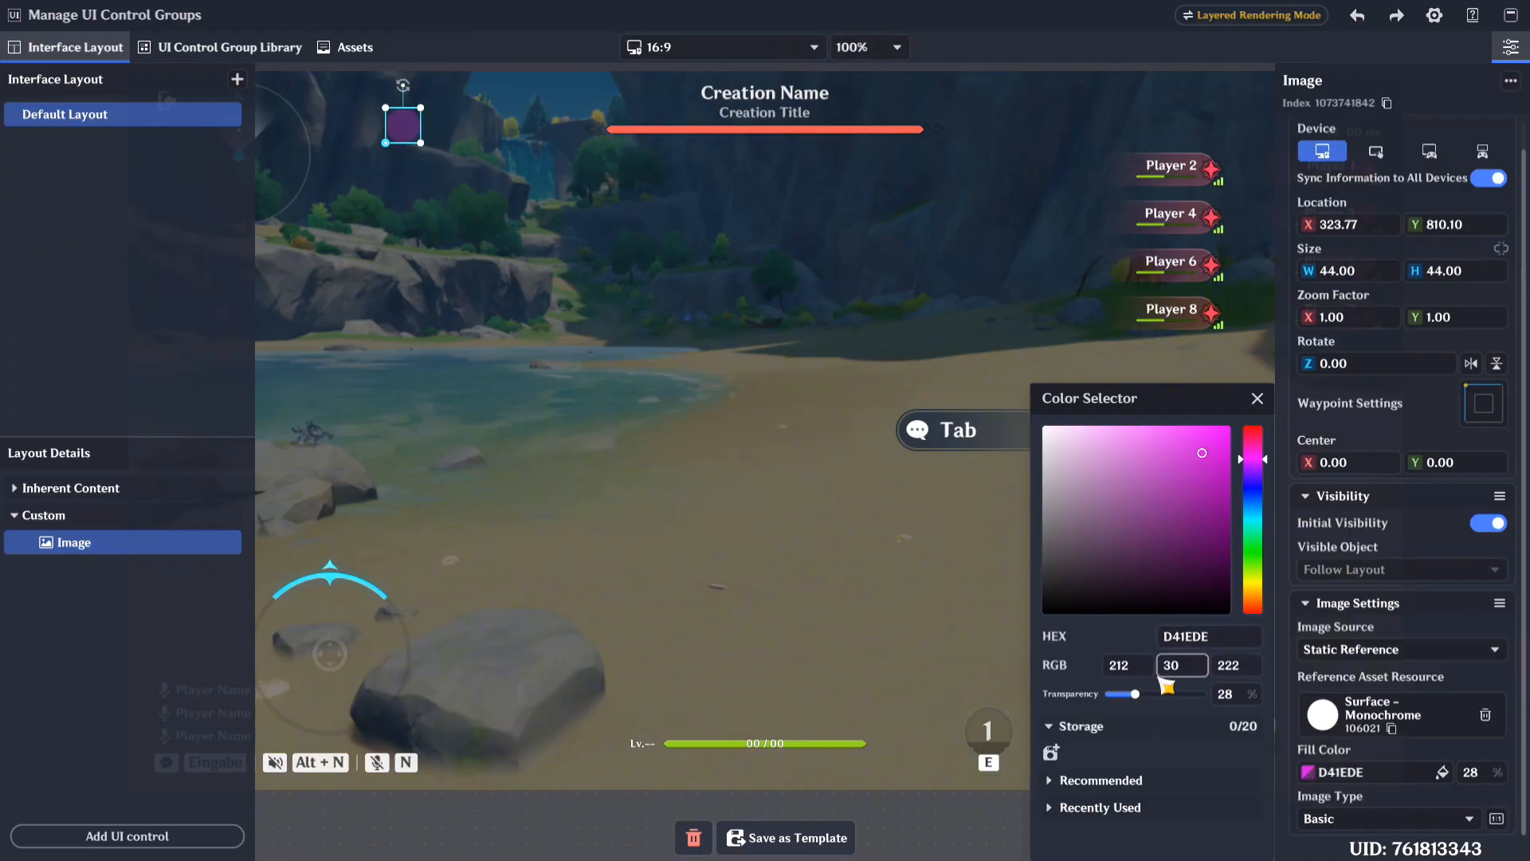
drag(1136, 695, 1251, 705)
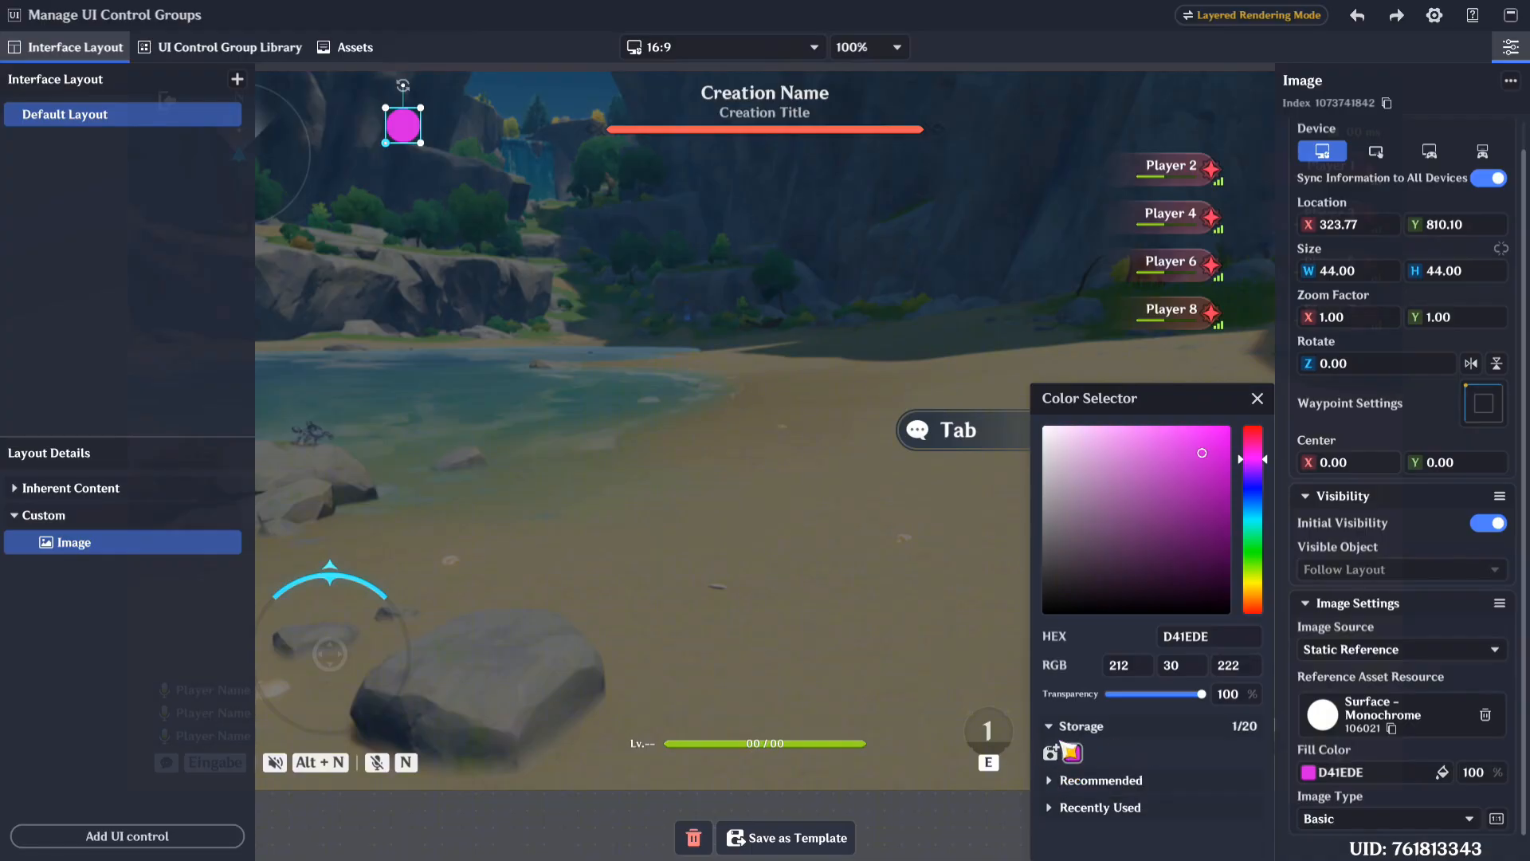
Step: Try a light grey fill D8D7D8, reapply the stored magenta D41EDE and bring up the stored color's delete option without deleting it
click(1068, 470)
click(1048, 457)
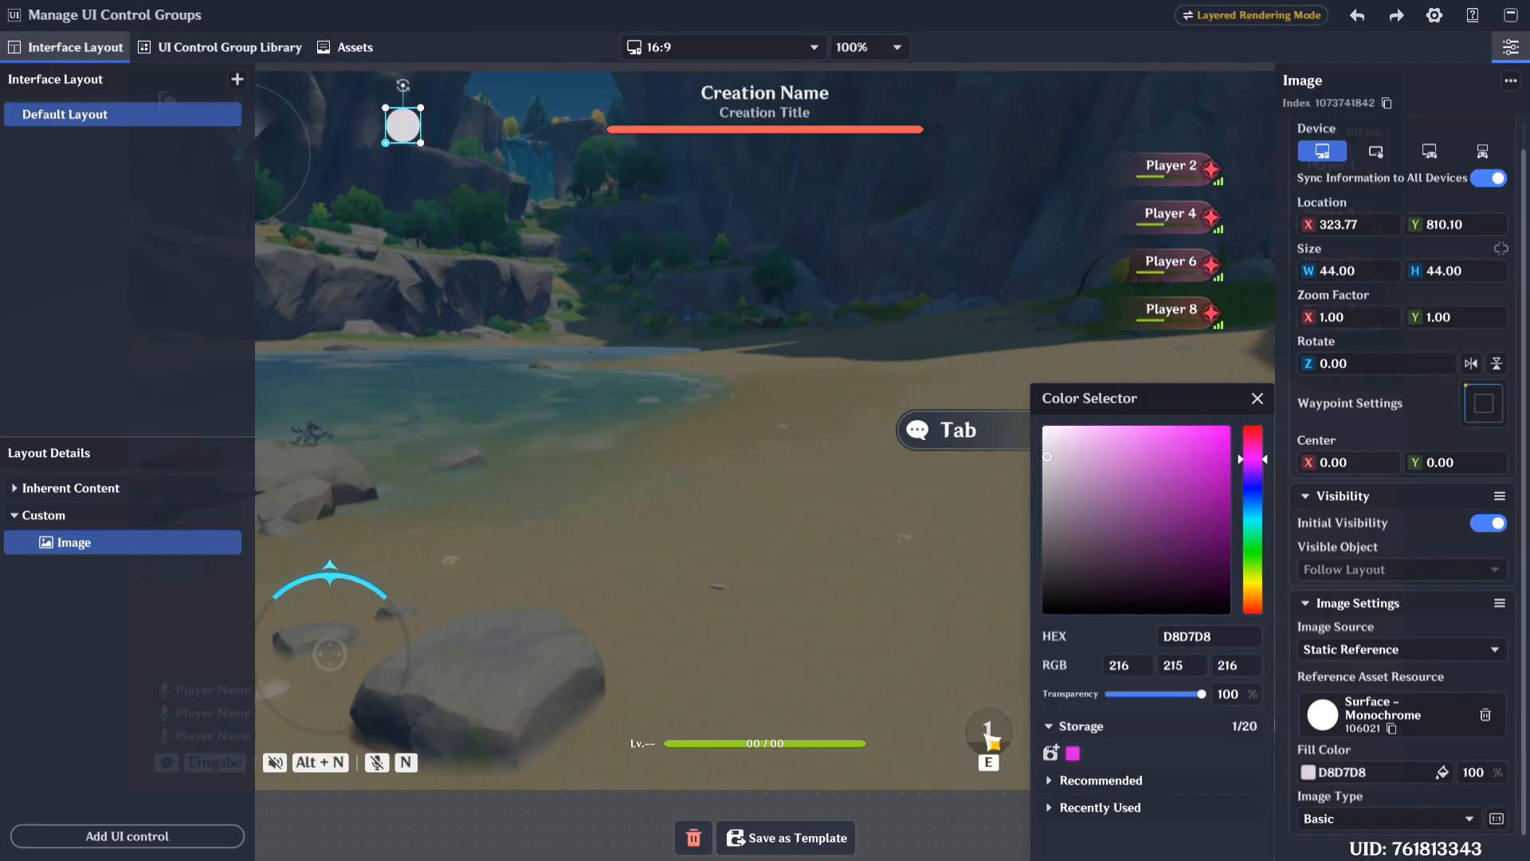
click(1078, 754)
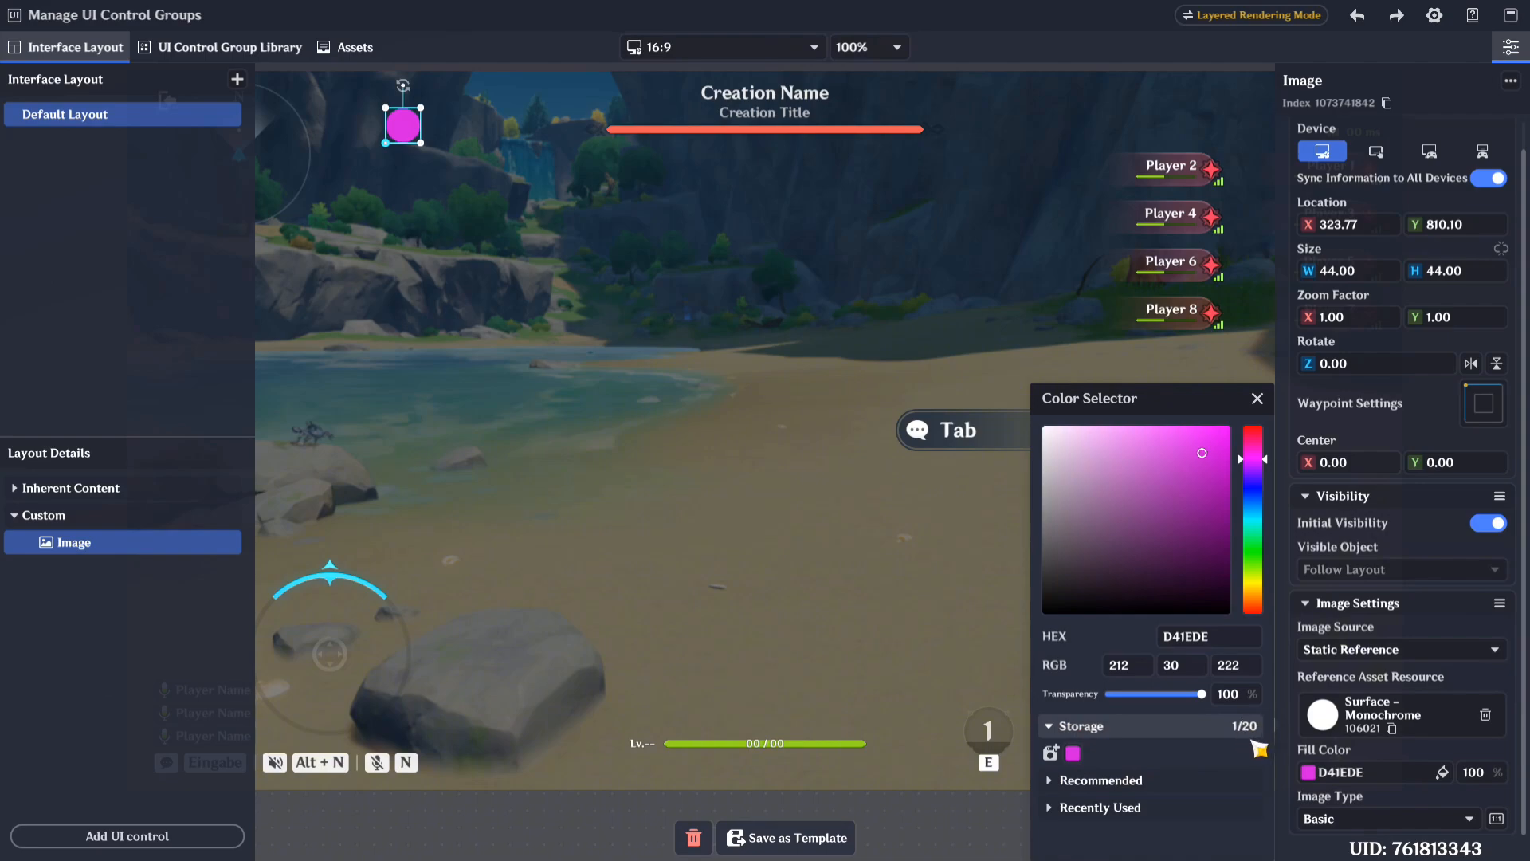
right_click(1073, 759)
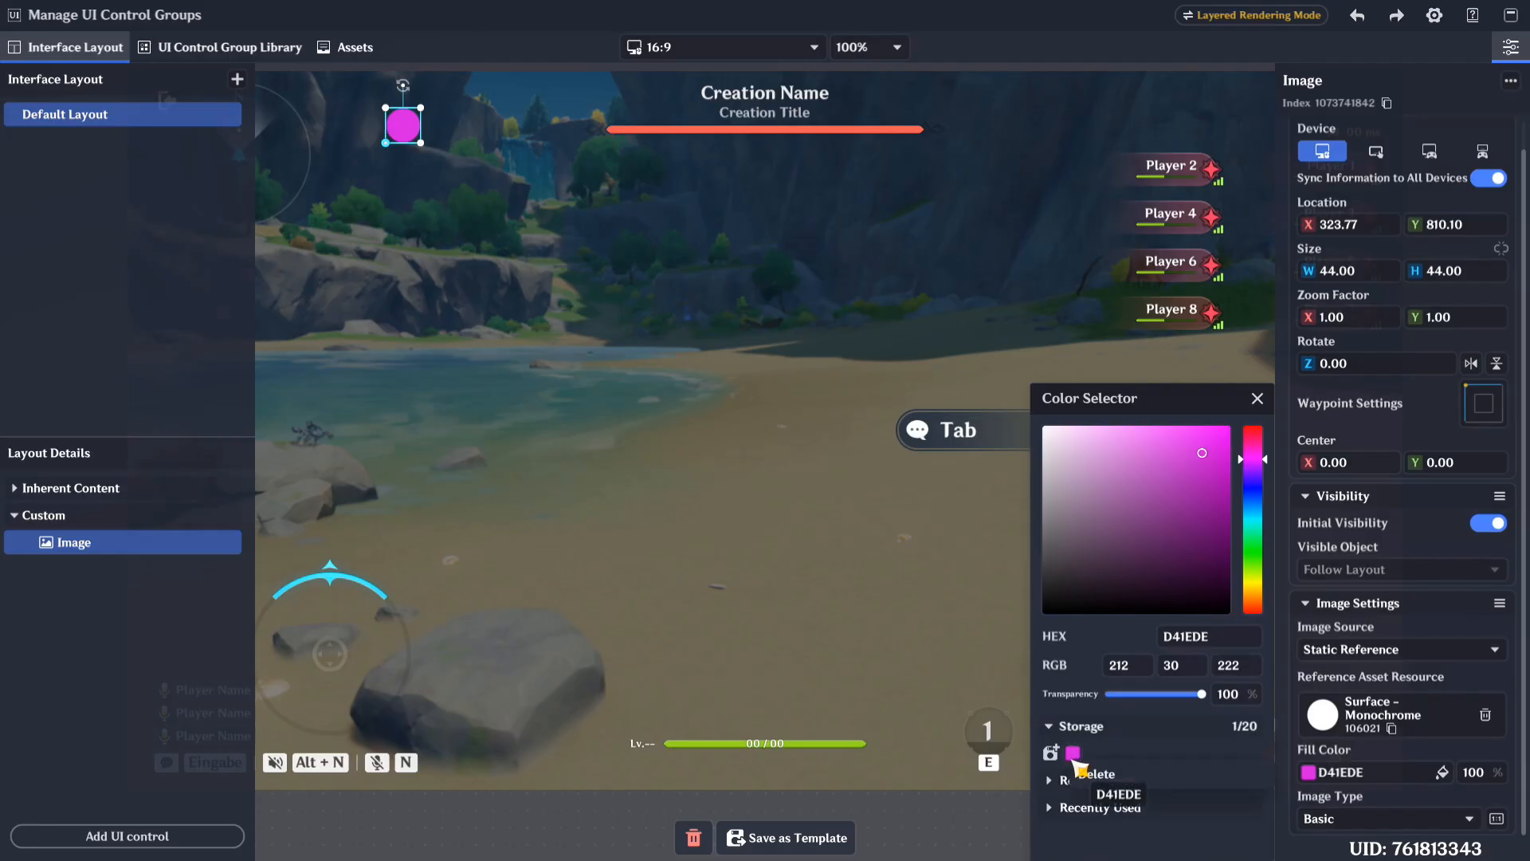
click(1119, 753)
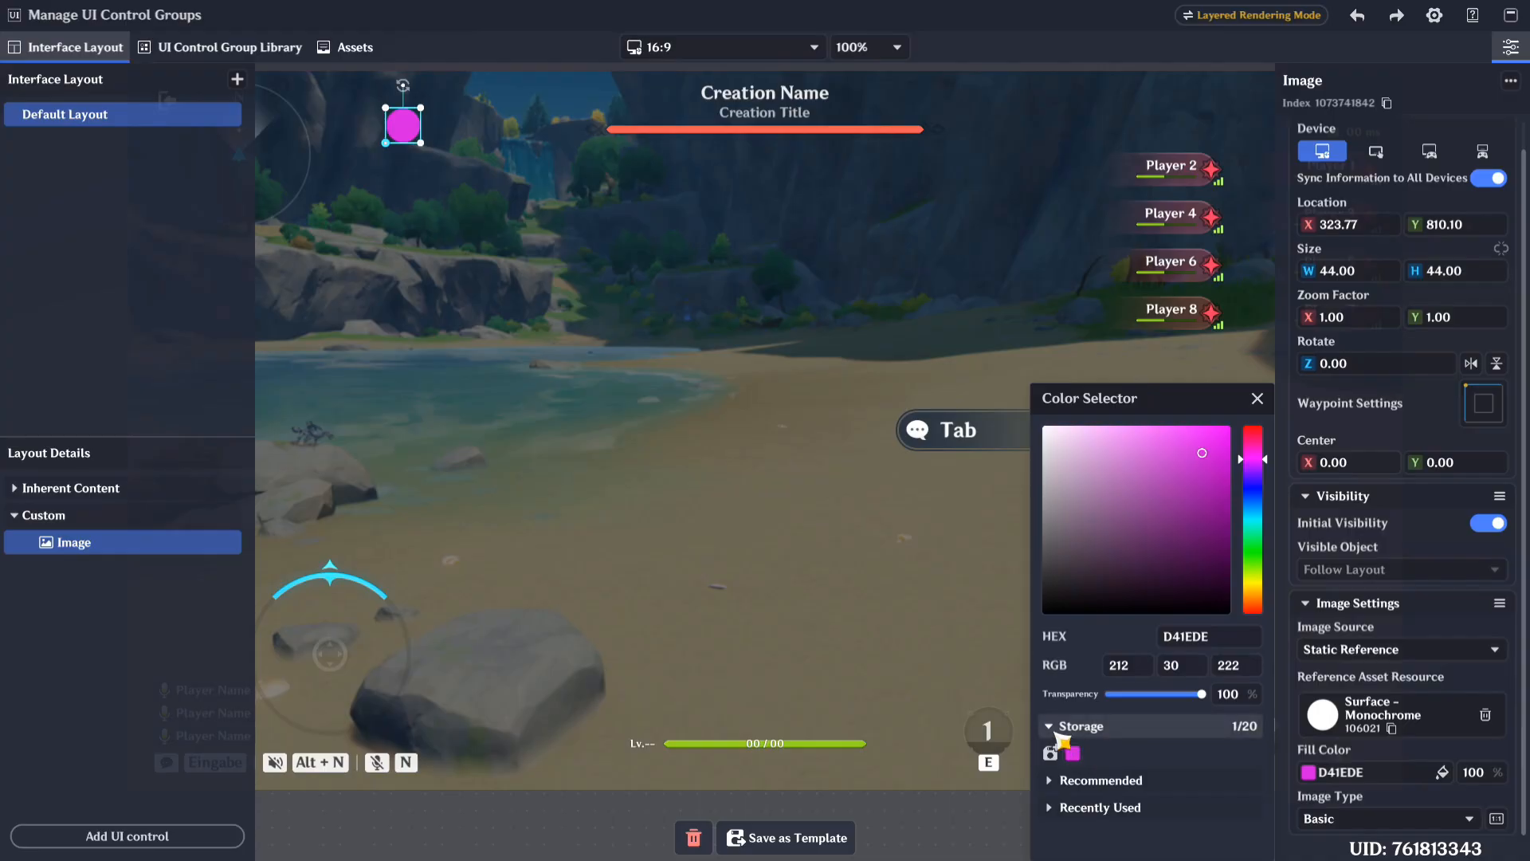
Step: Try the purple B75FFC from the recommended colors as the image's fill and show the recently used colors
click(1084, 726)
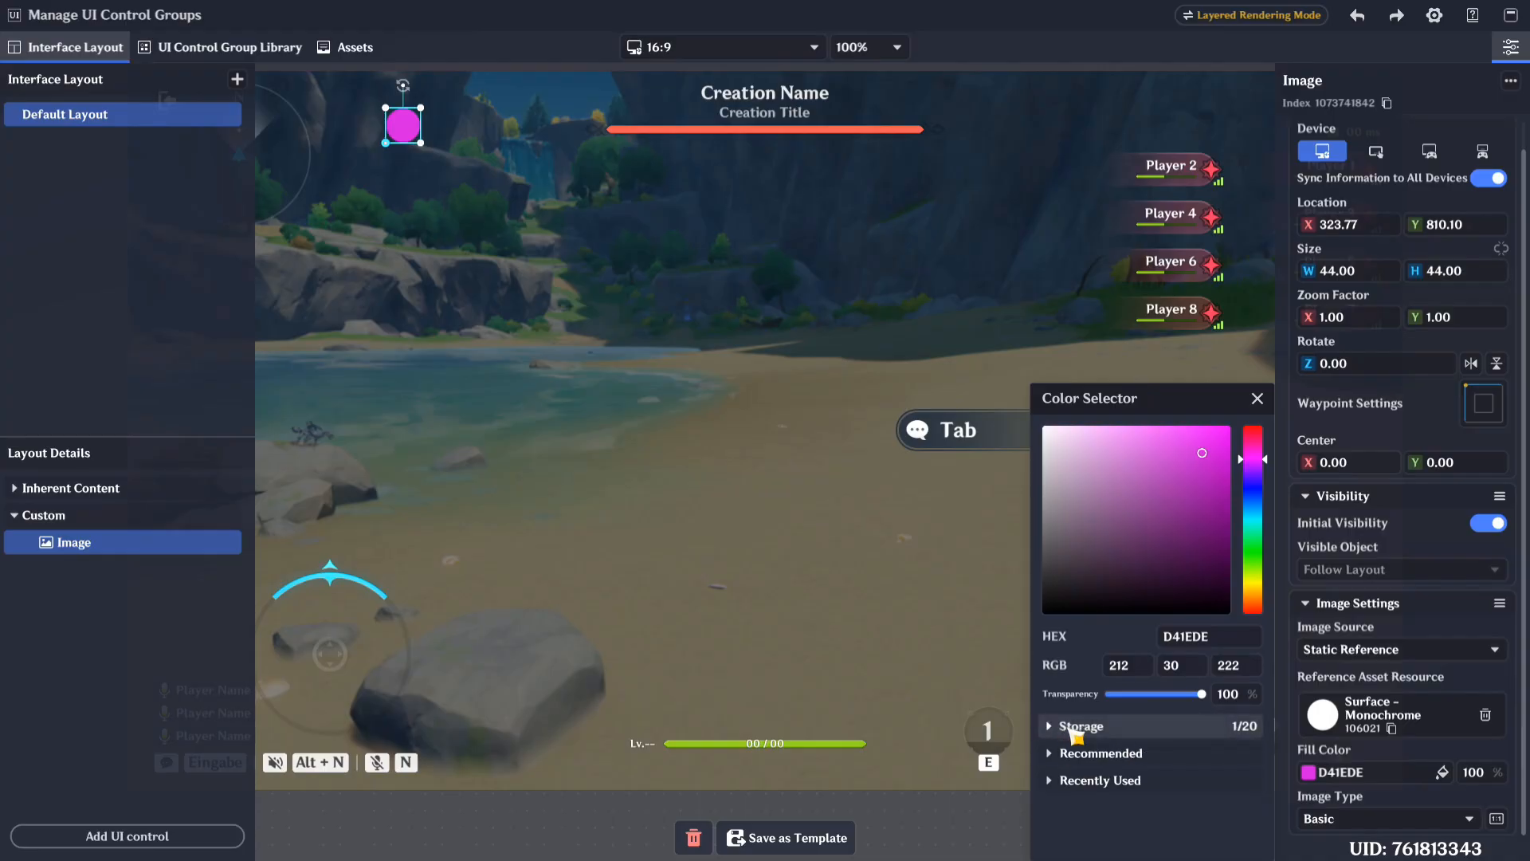
click(1060, 754)
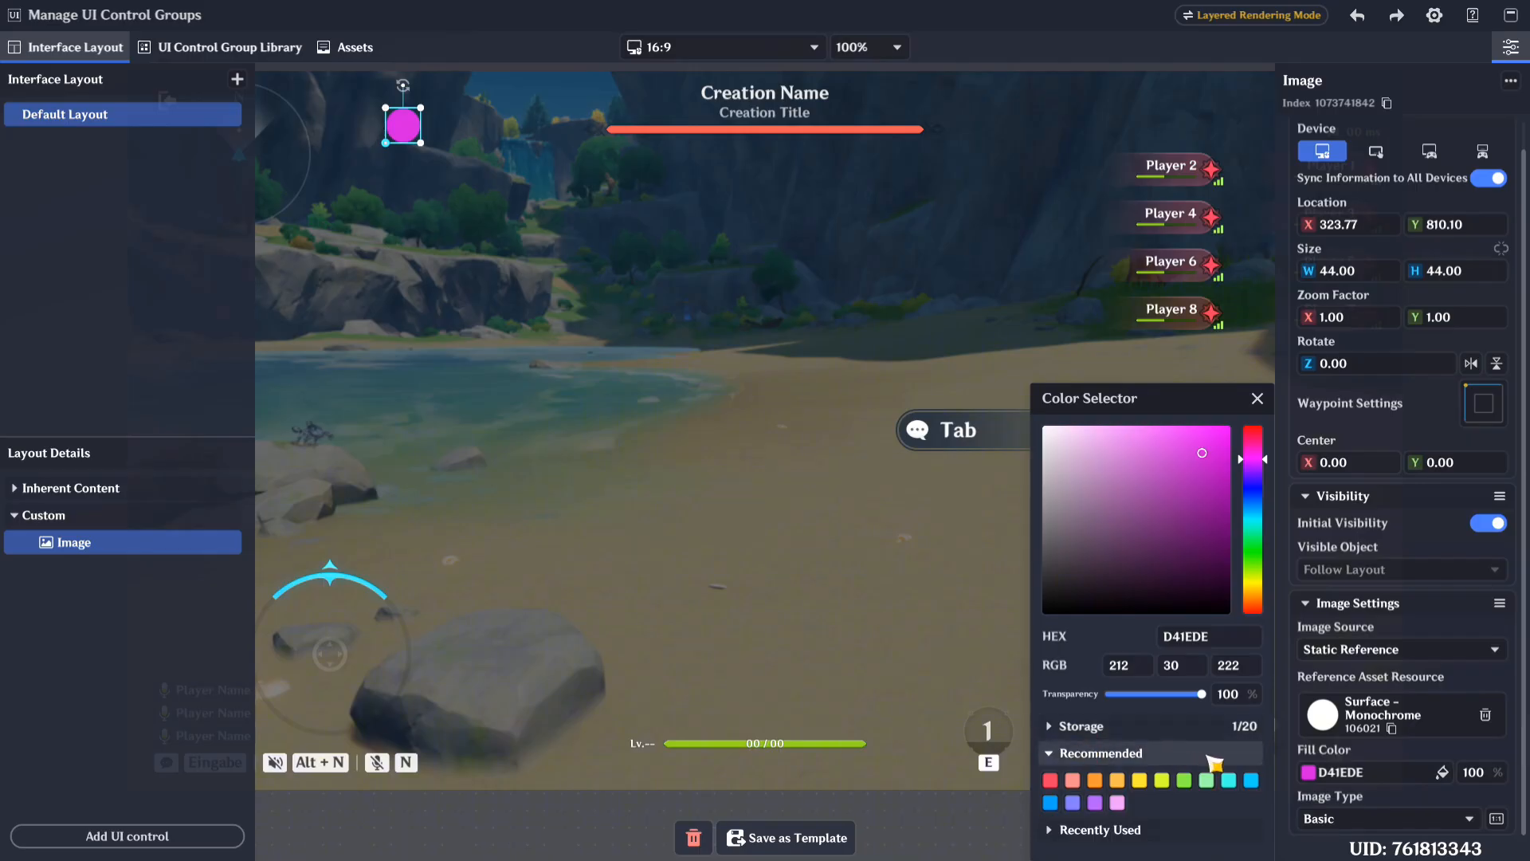
click(1094, 801)
click(1085, 753)
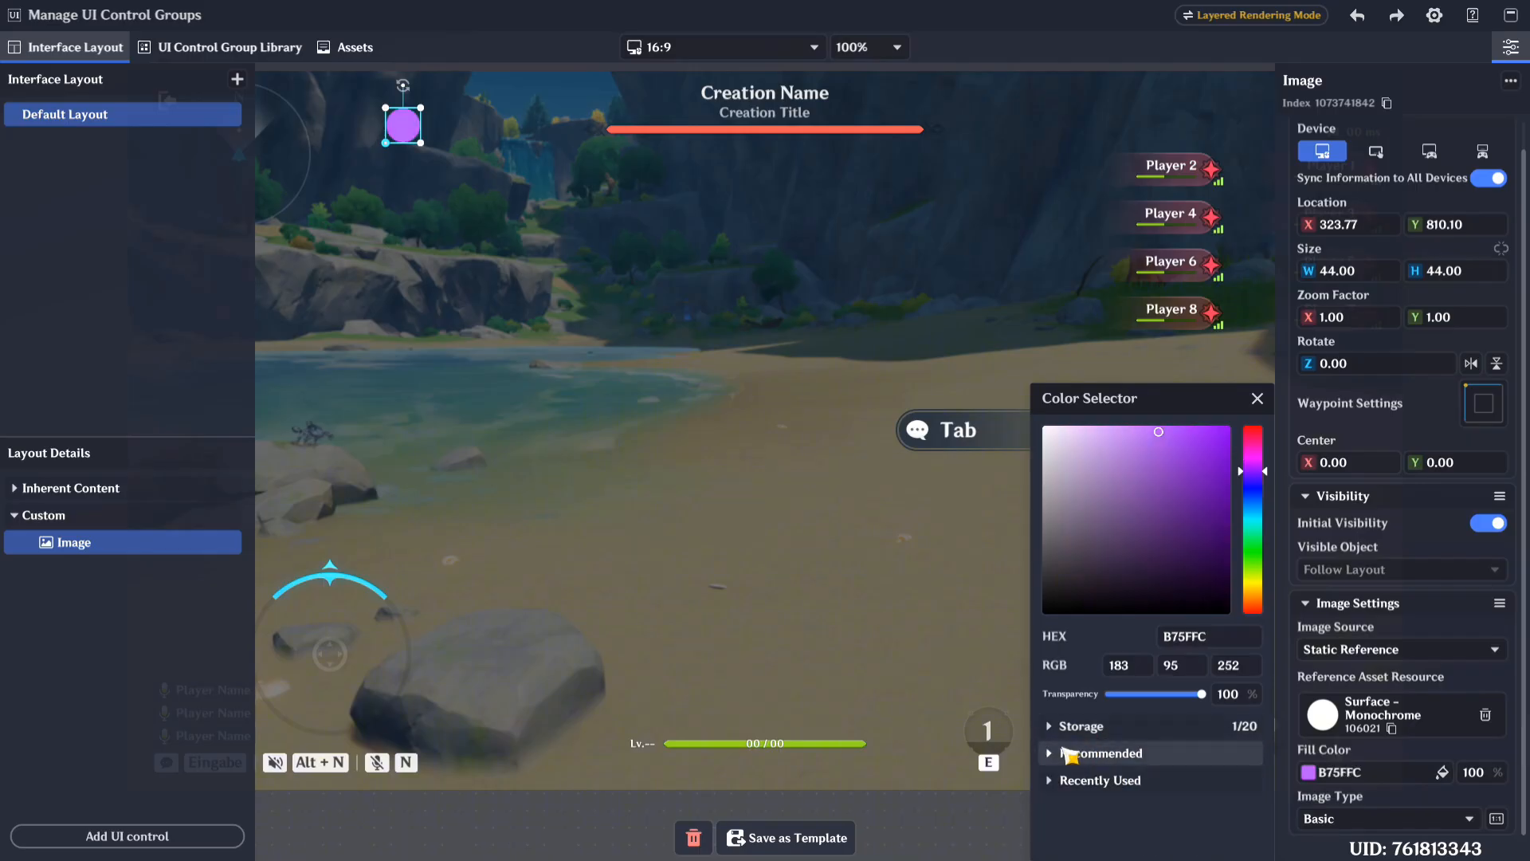
click(1107, 781)
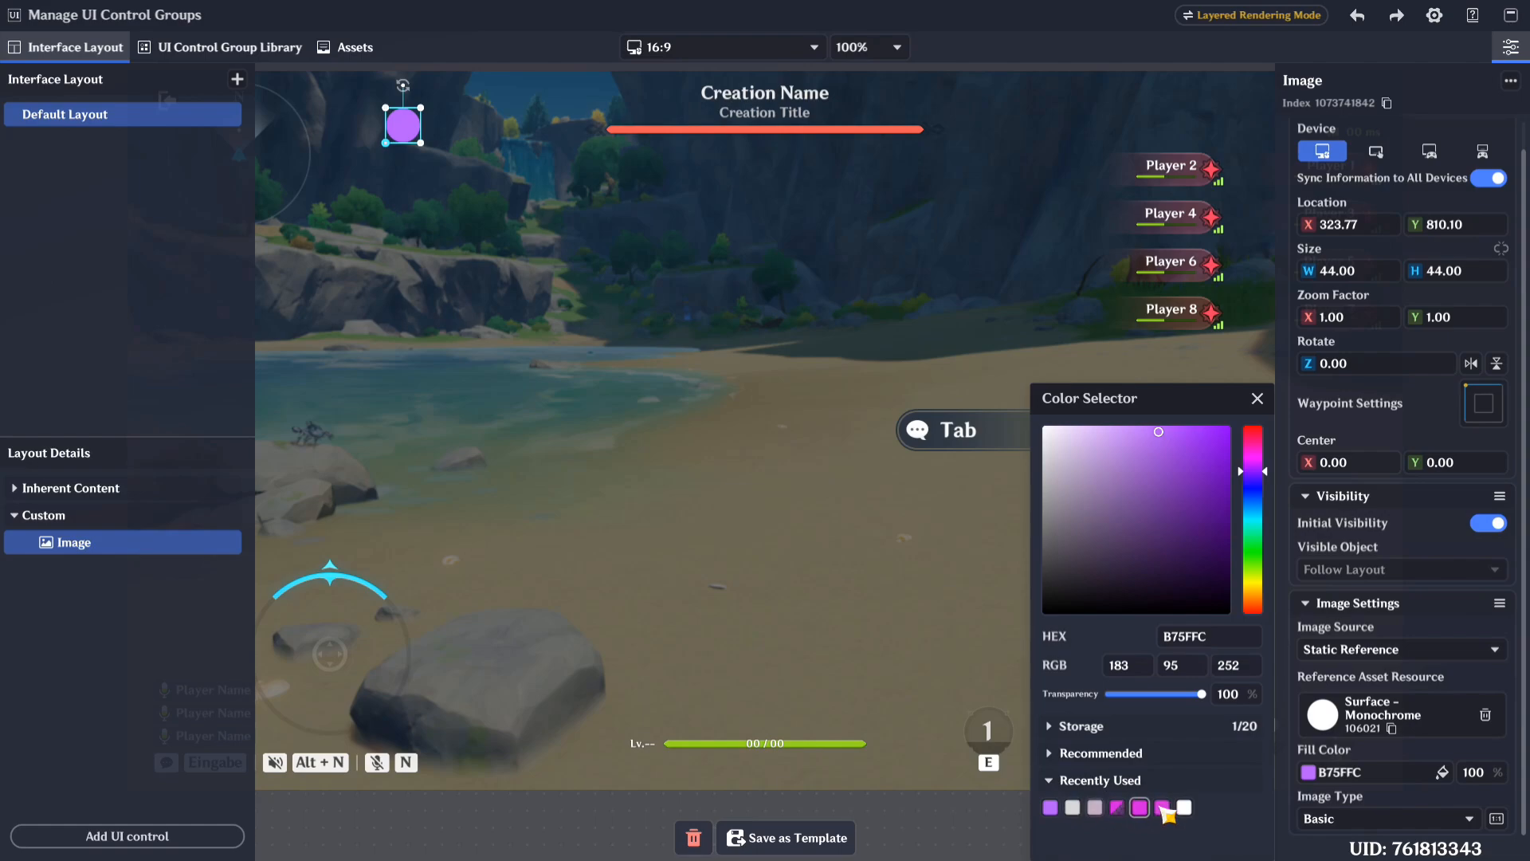
Step: Reapply the stored magenta D41EDE as the image's fill color and close the Color Selector
click(1086, 731)
click(1074, 753)
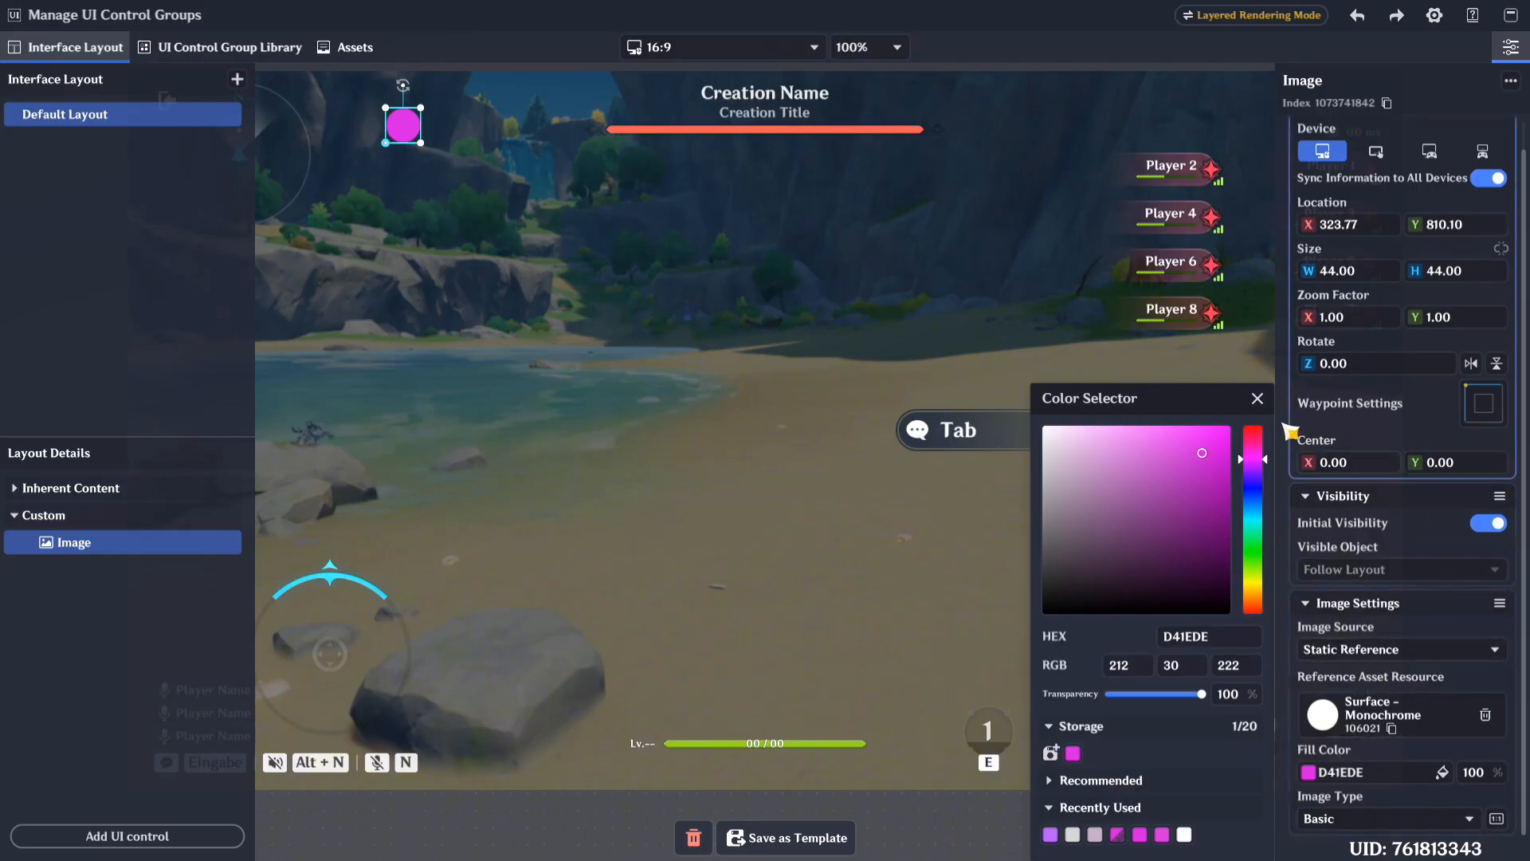
click(1256, 398)
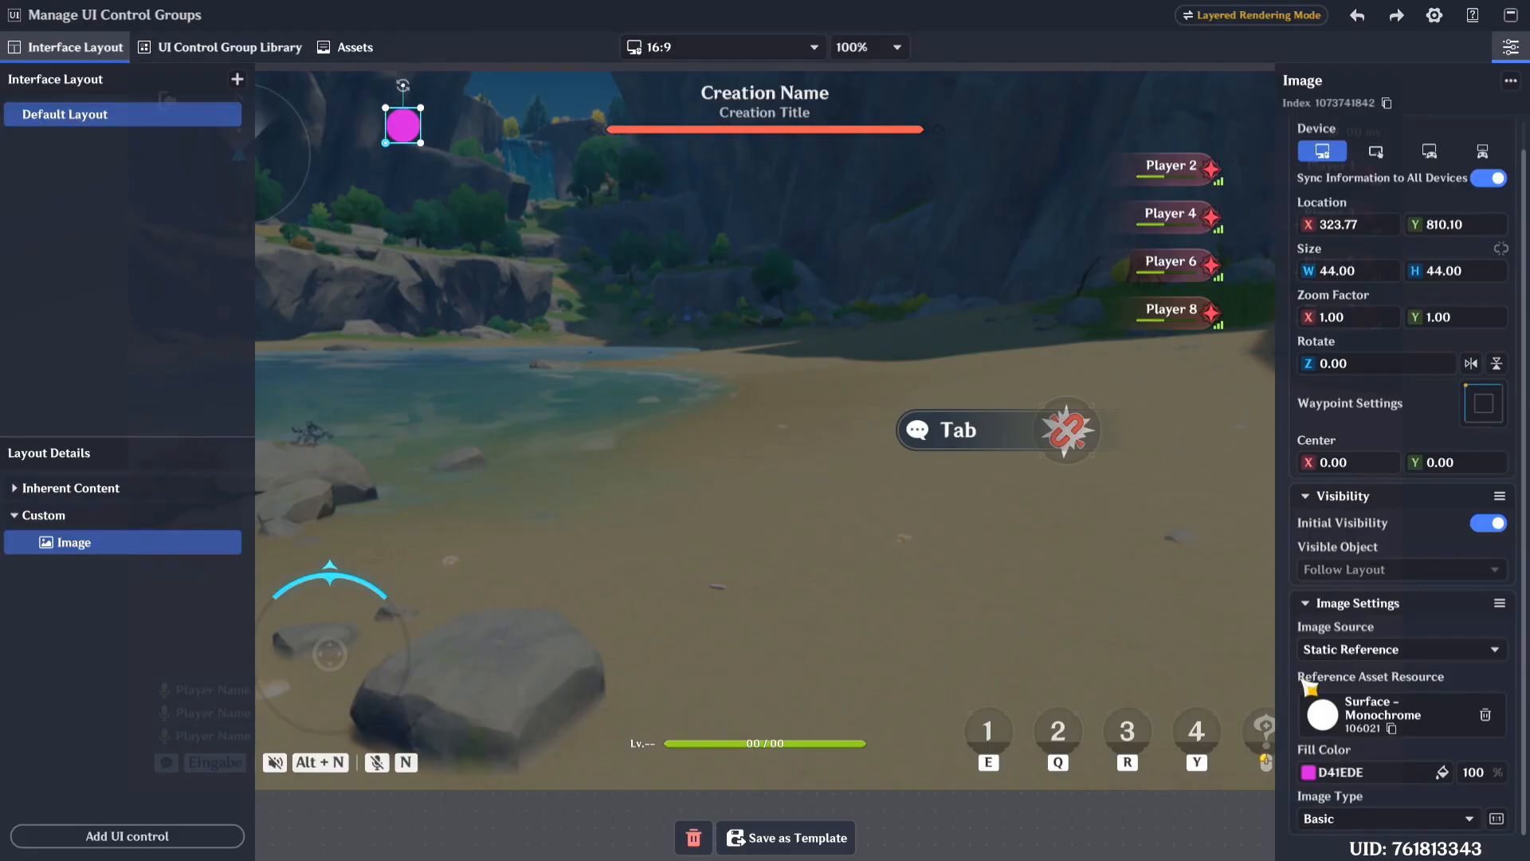
Step: Try Dynamic Reference as the image source, then return it to Static Reference
click(1412, 651)
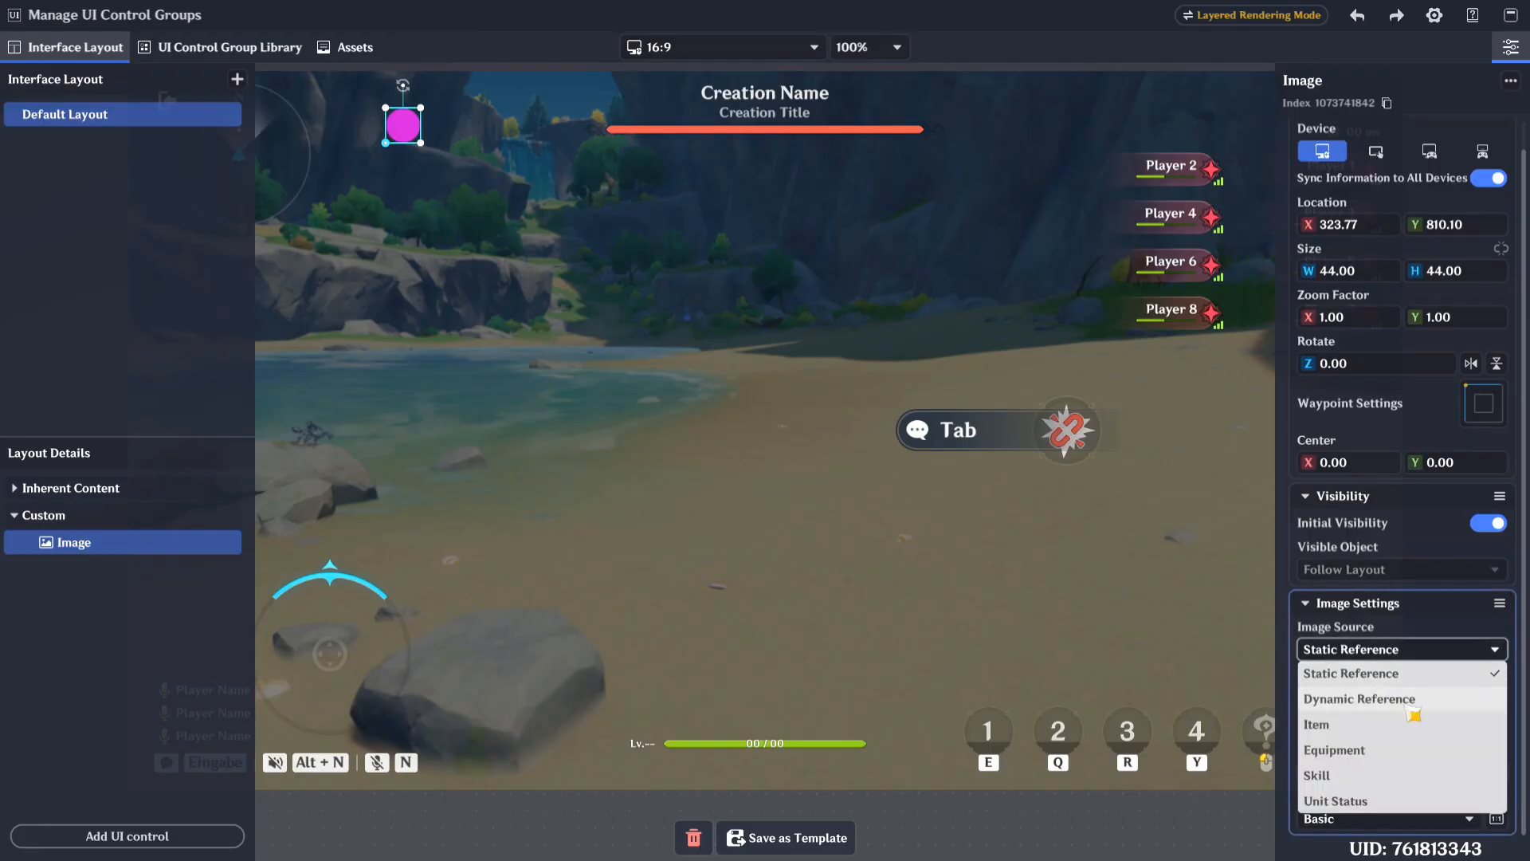
click(1441, 701)
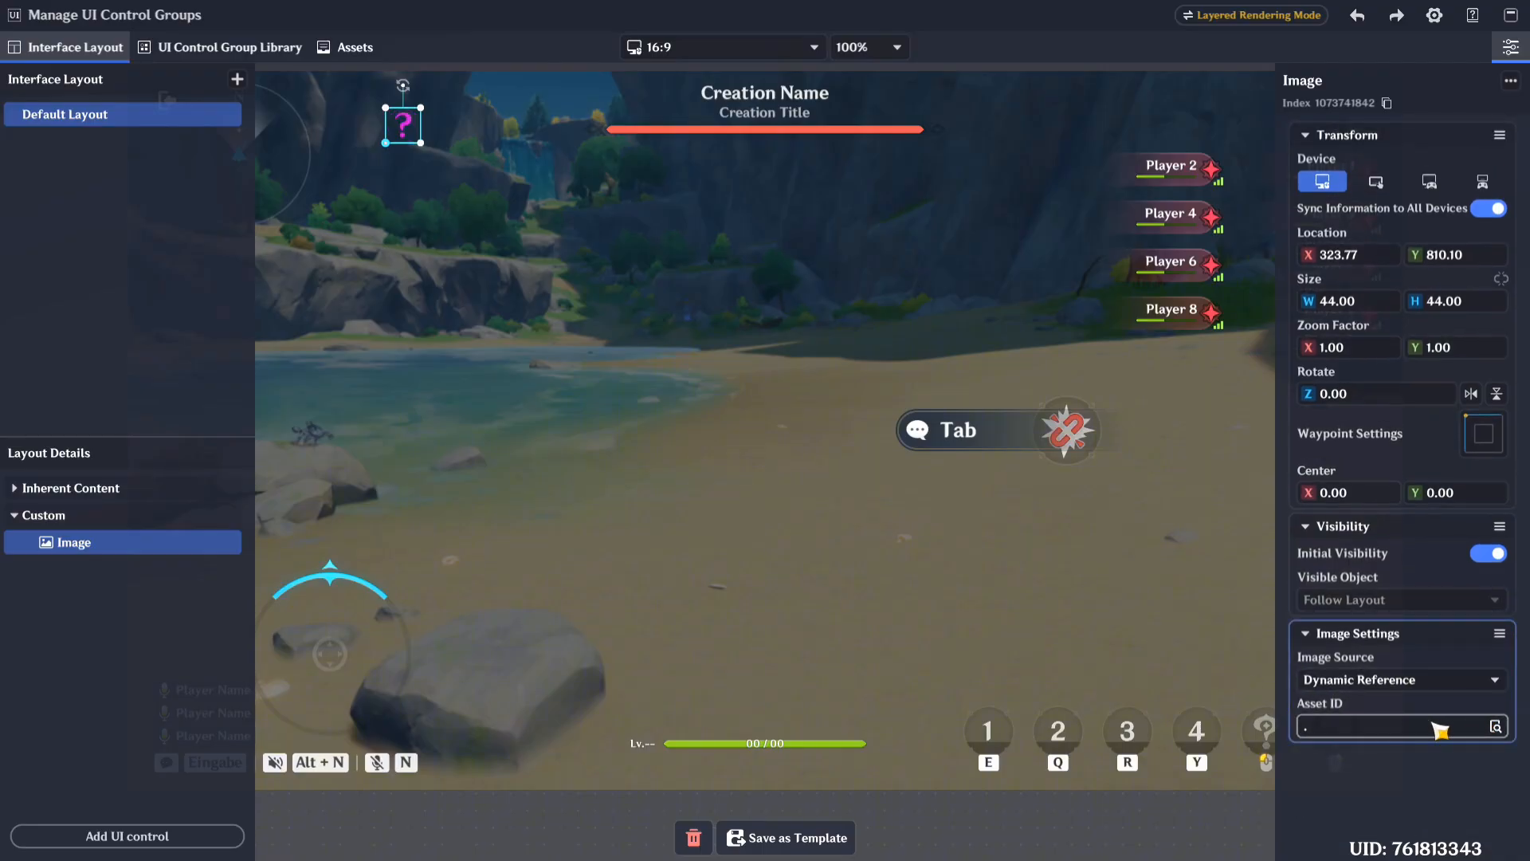
click(1441, 681)
click(1407, 704)
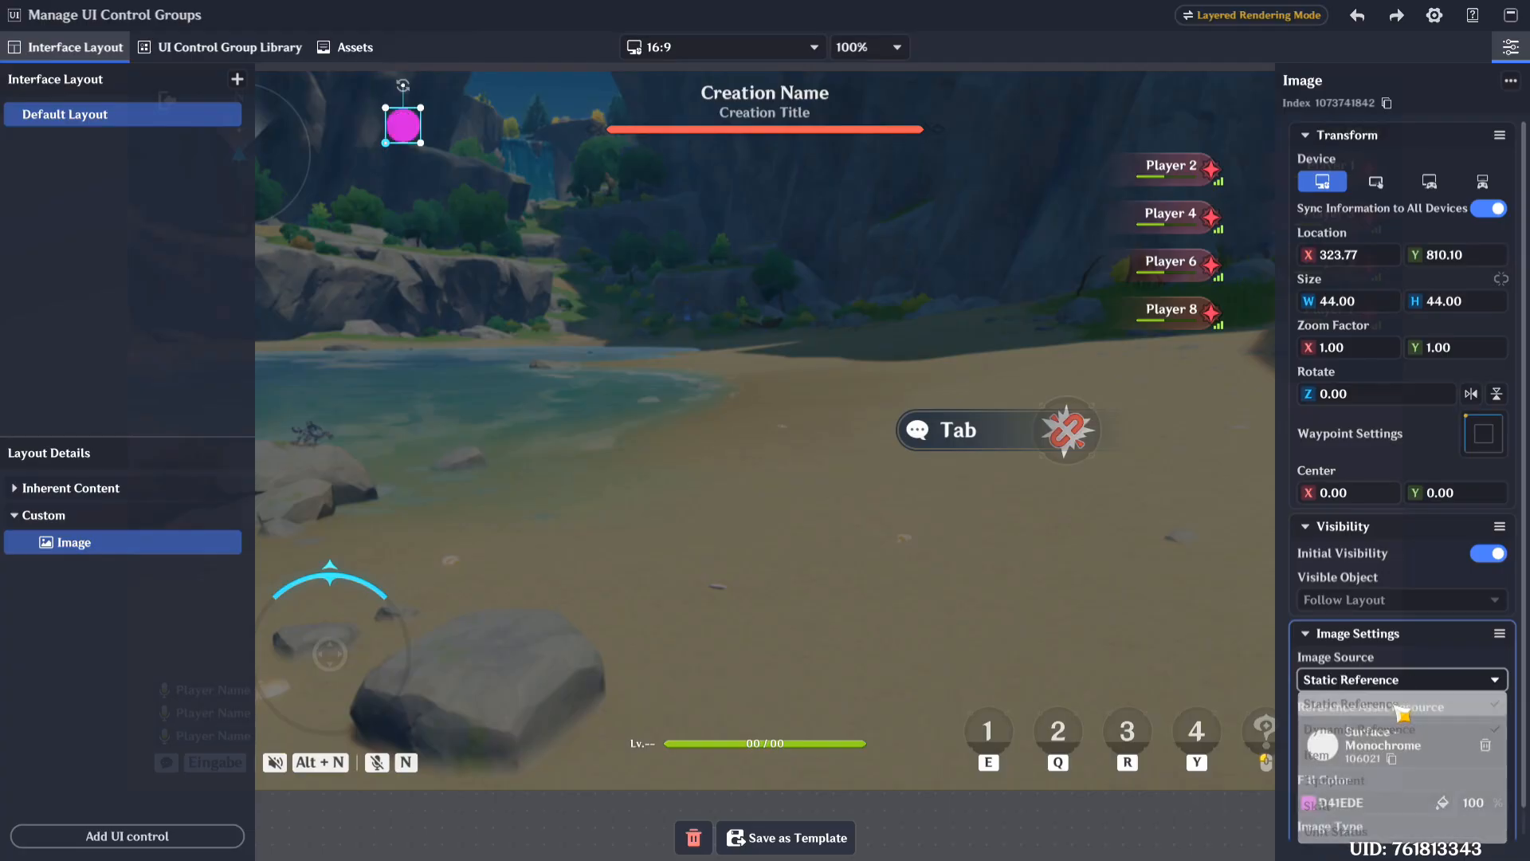
scroll(1433, 745, down, 1)
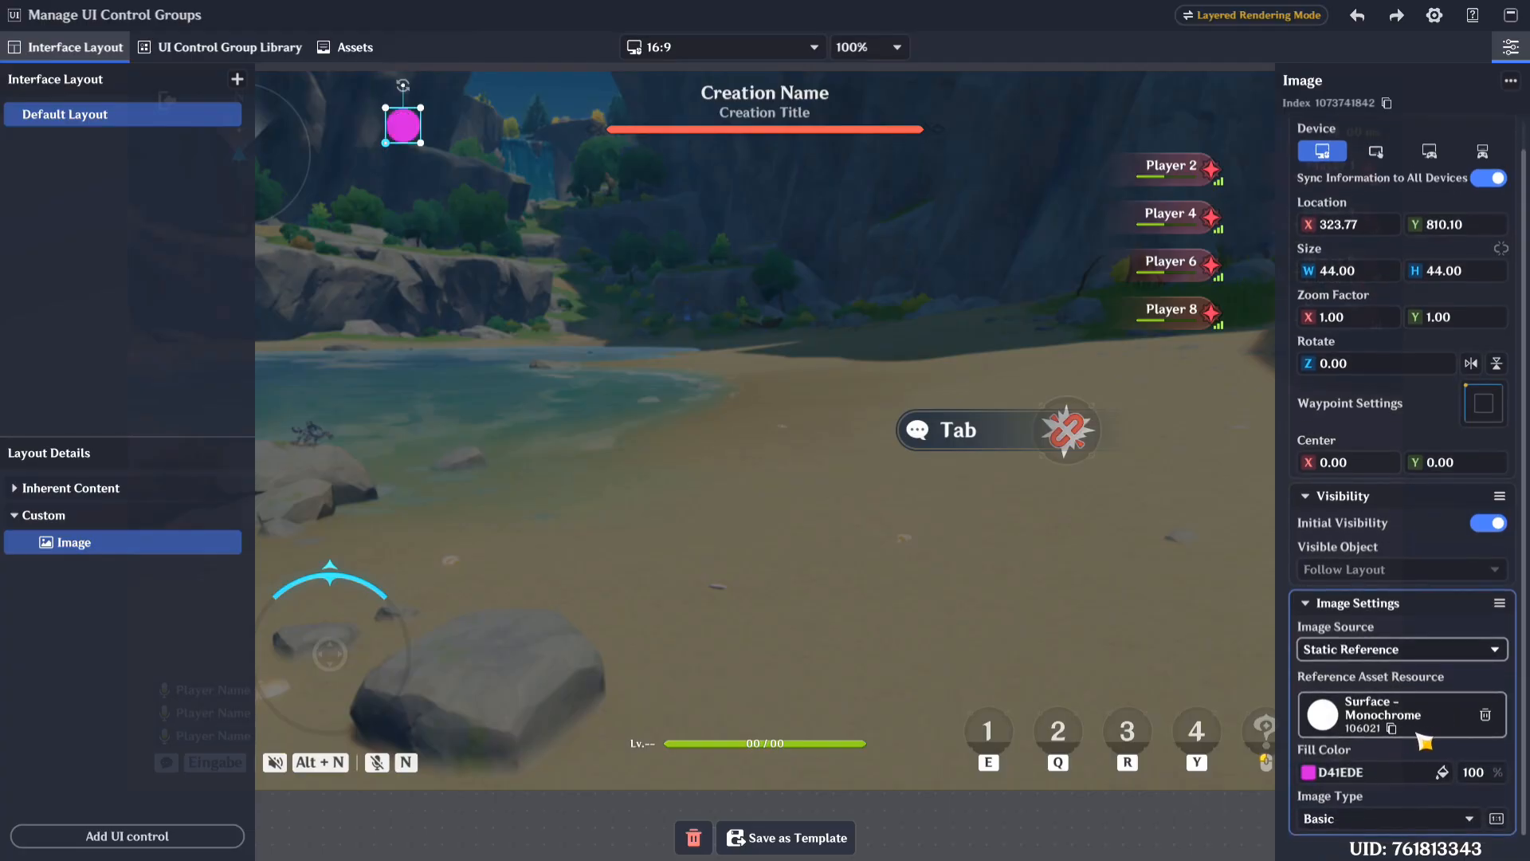
Step: Look through the Image Library without changing the asset, copy the reference asset's ID and deselect the image
click(1422, 725)
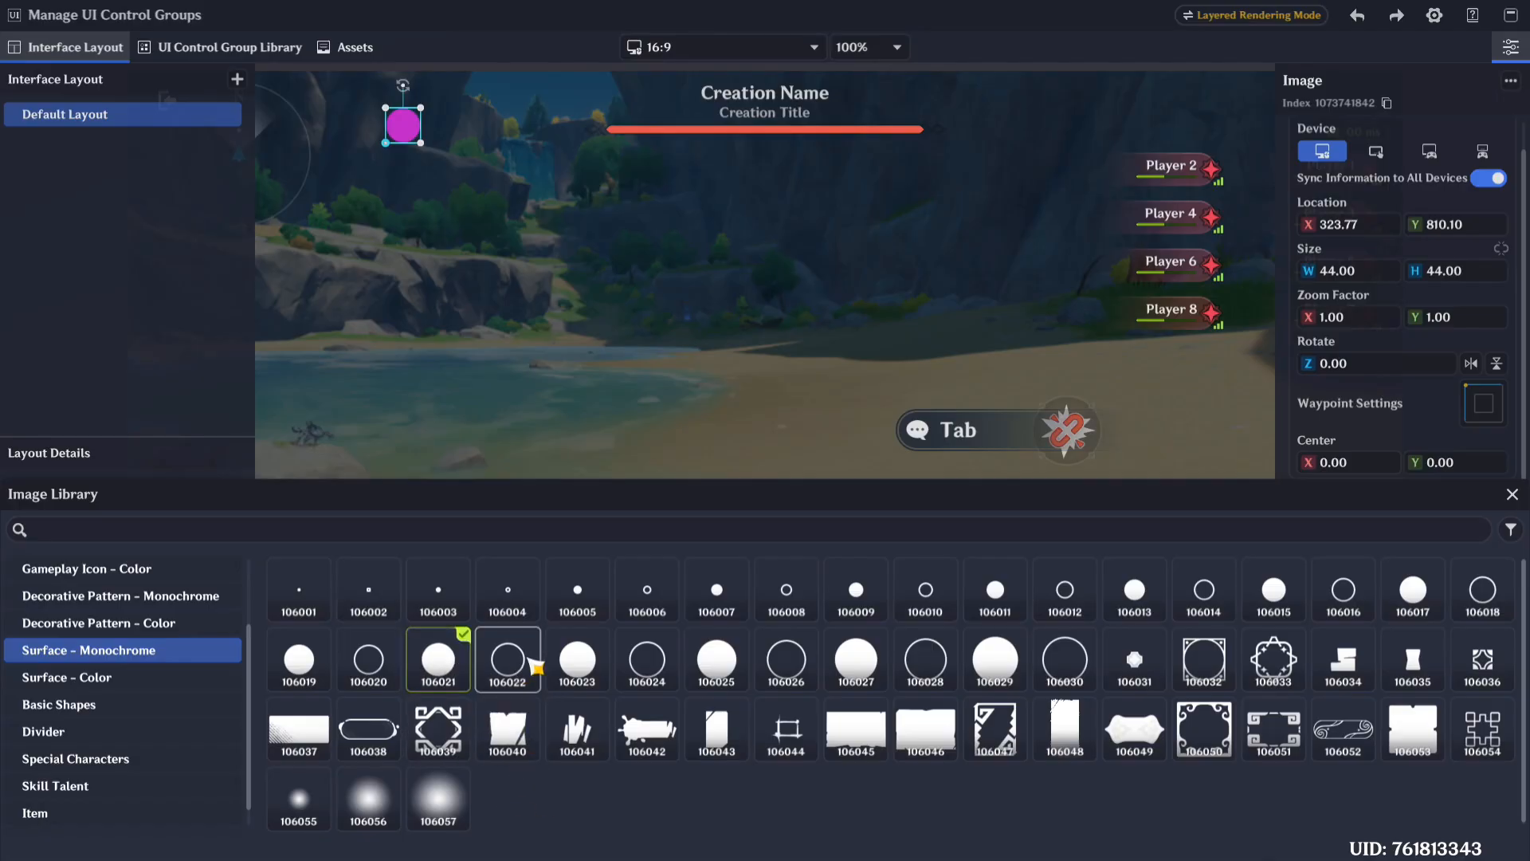
click(714, 377)
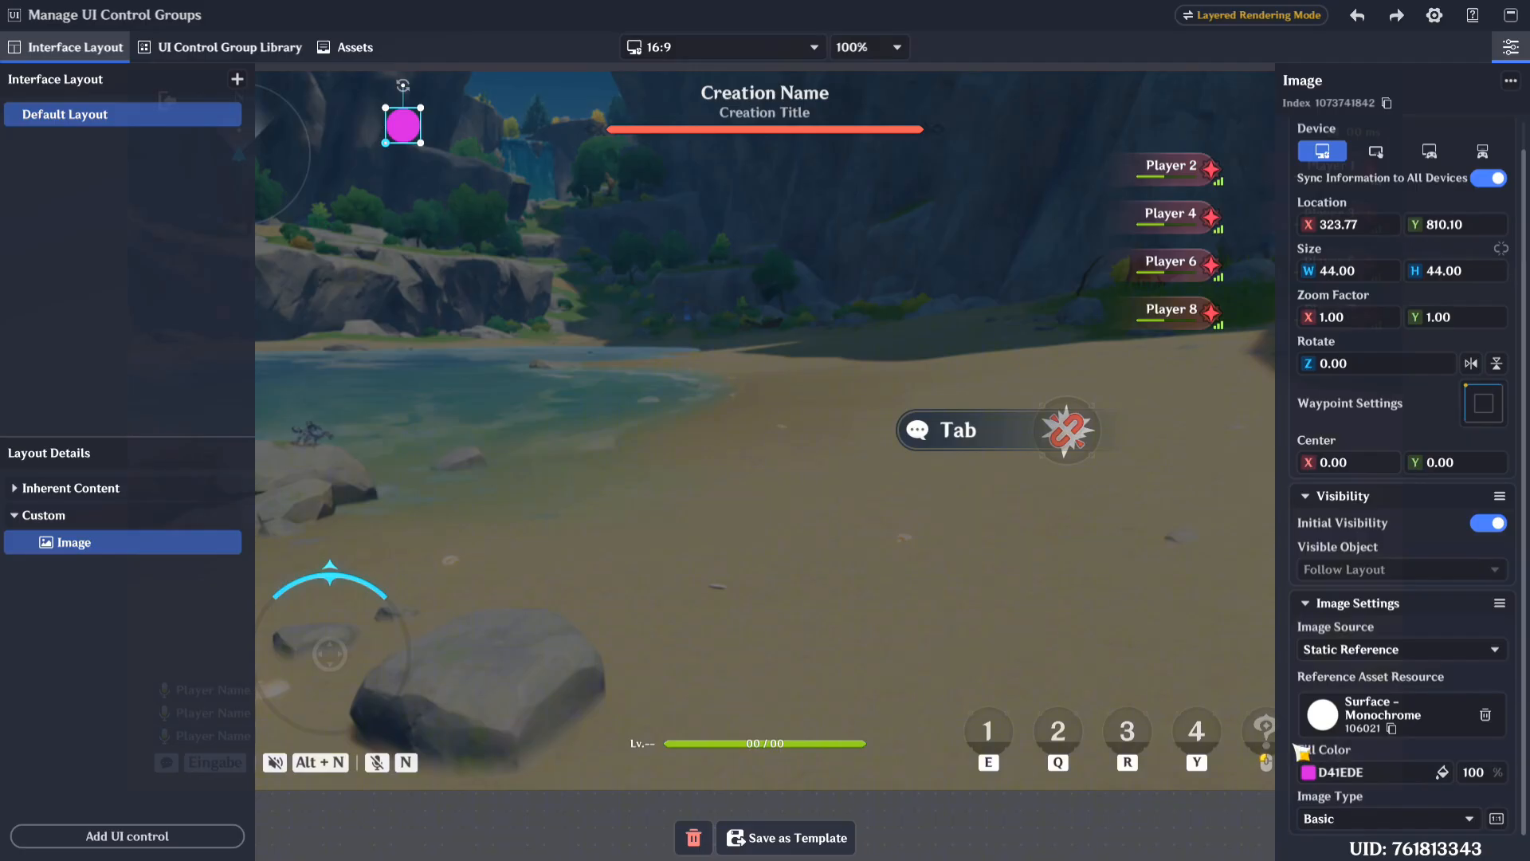
click(1393, 727)
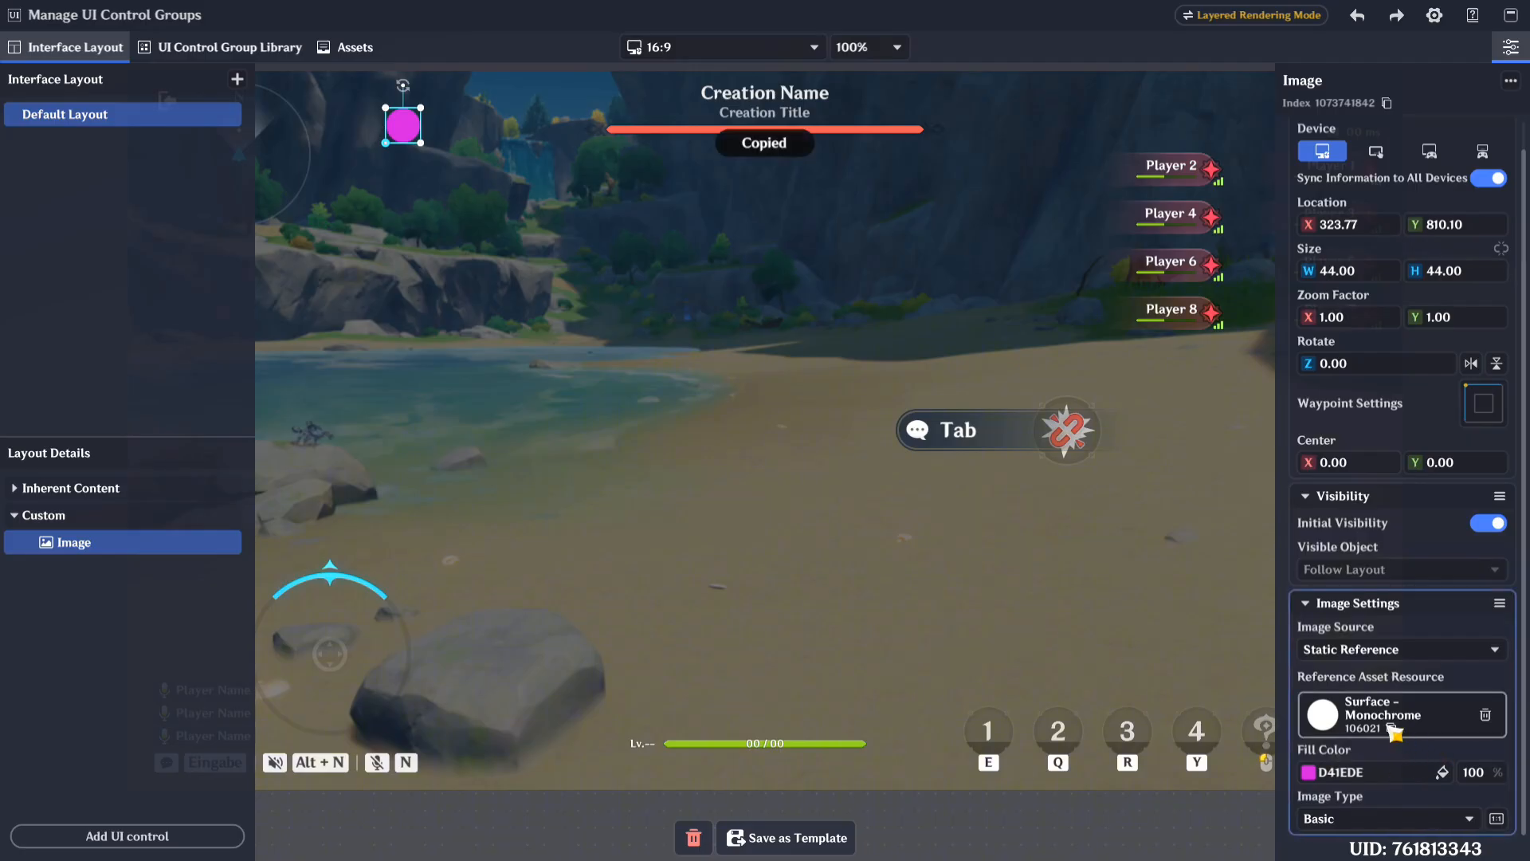
click(1093, 608)
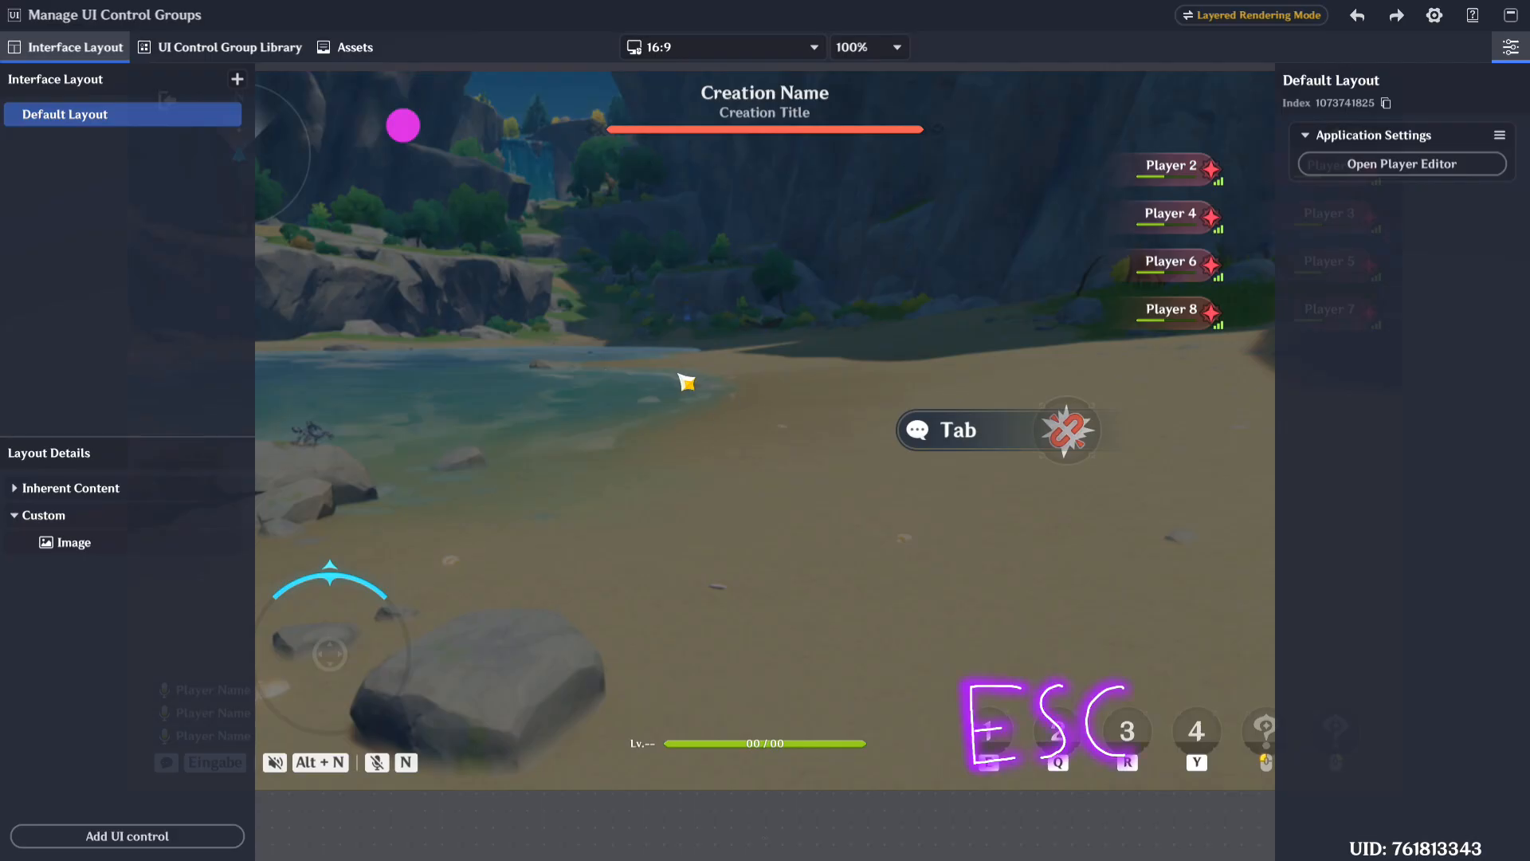
Step: Leave the UI layout editor and open the Stage Entity's custom variables for advanced editing
key(Escape)
click(764, 432)
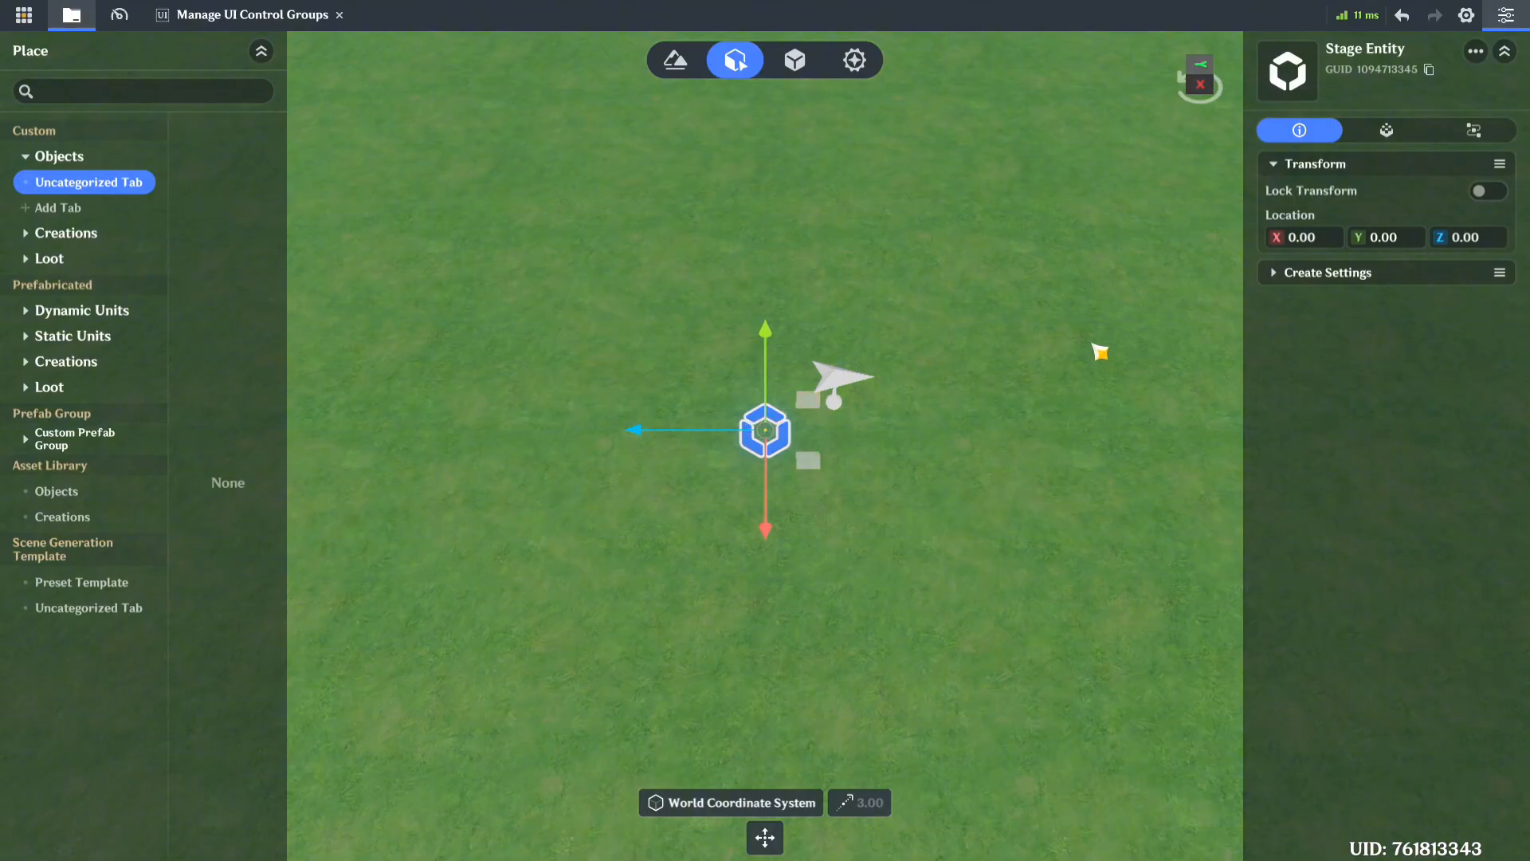
click(1387, 131)
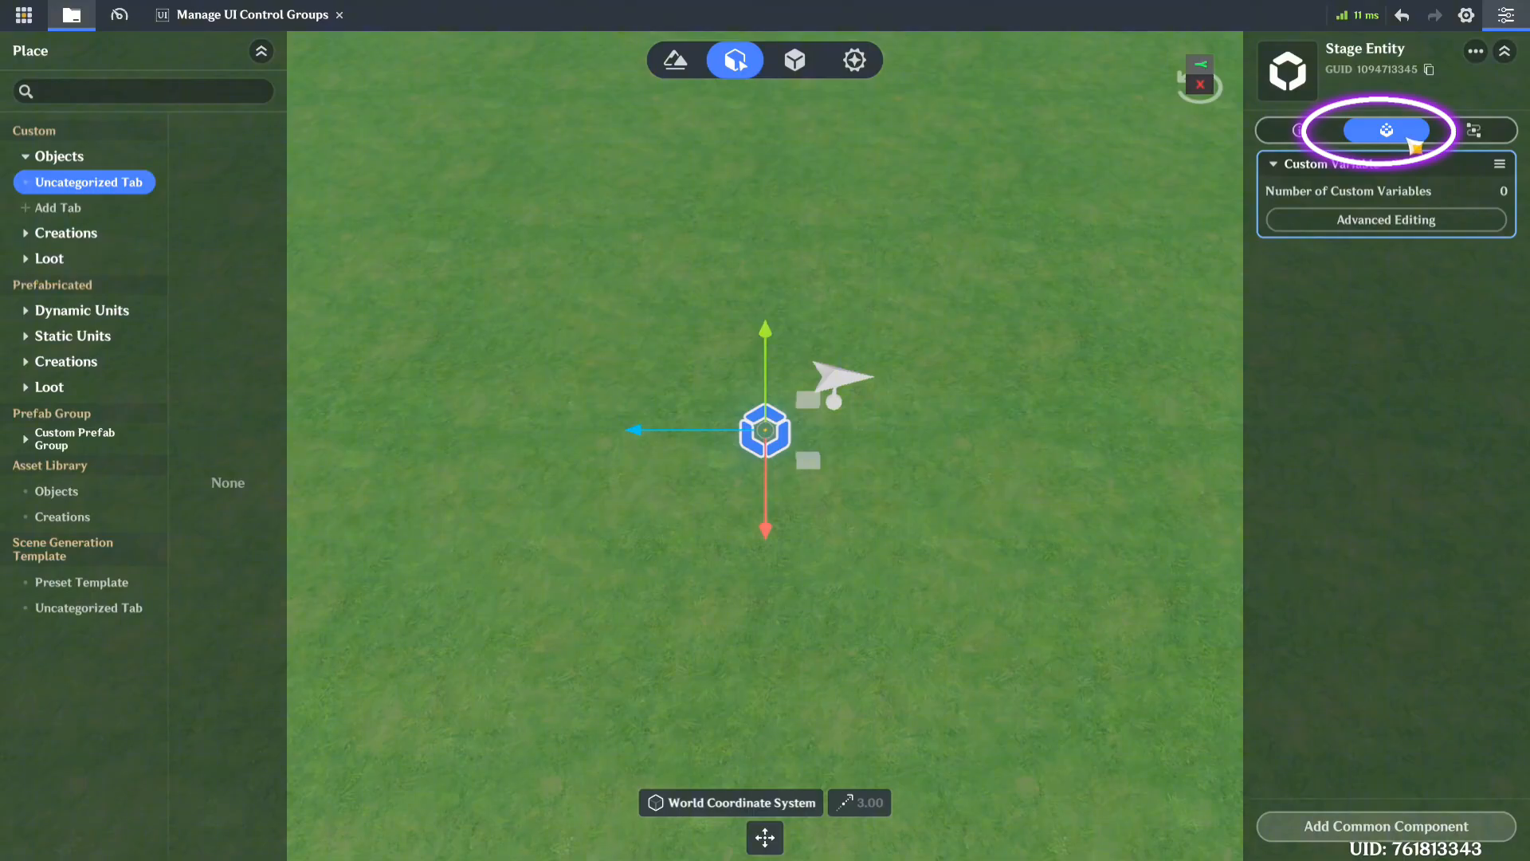
click(1409, 221)
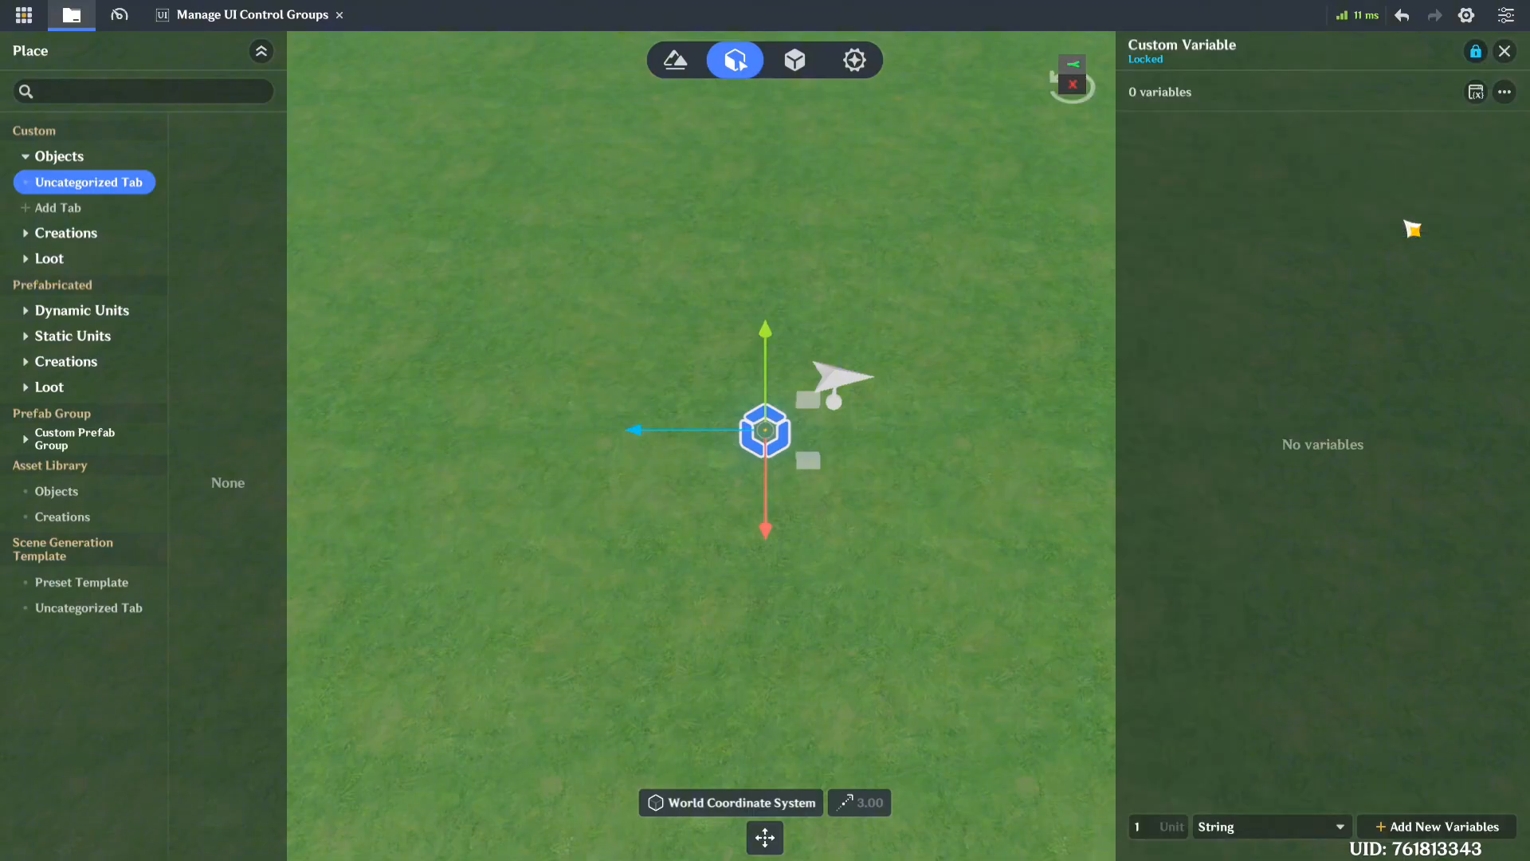
Step: Add a custom variable named Image to the Stage Entity, with type Integer and value 106021
click(1442, 827)
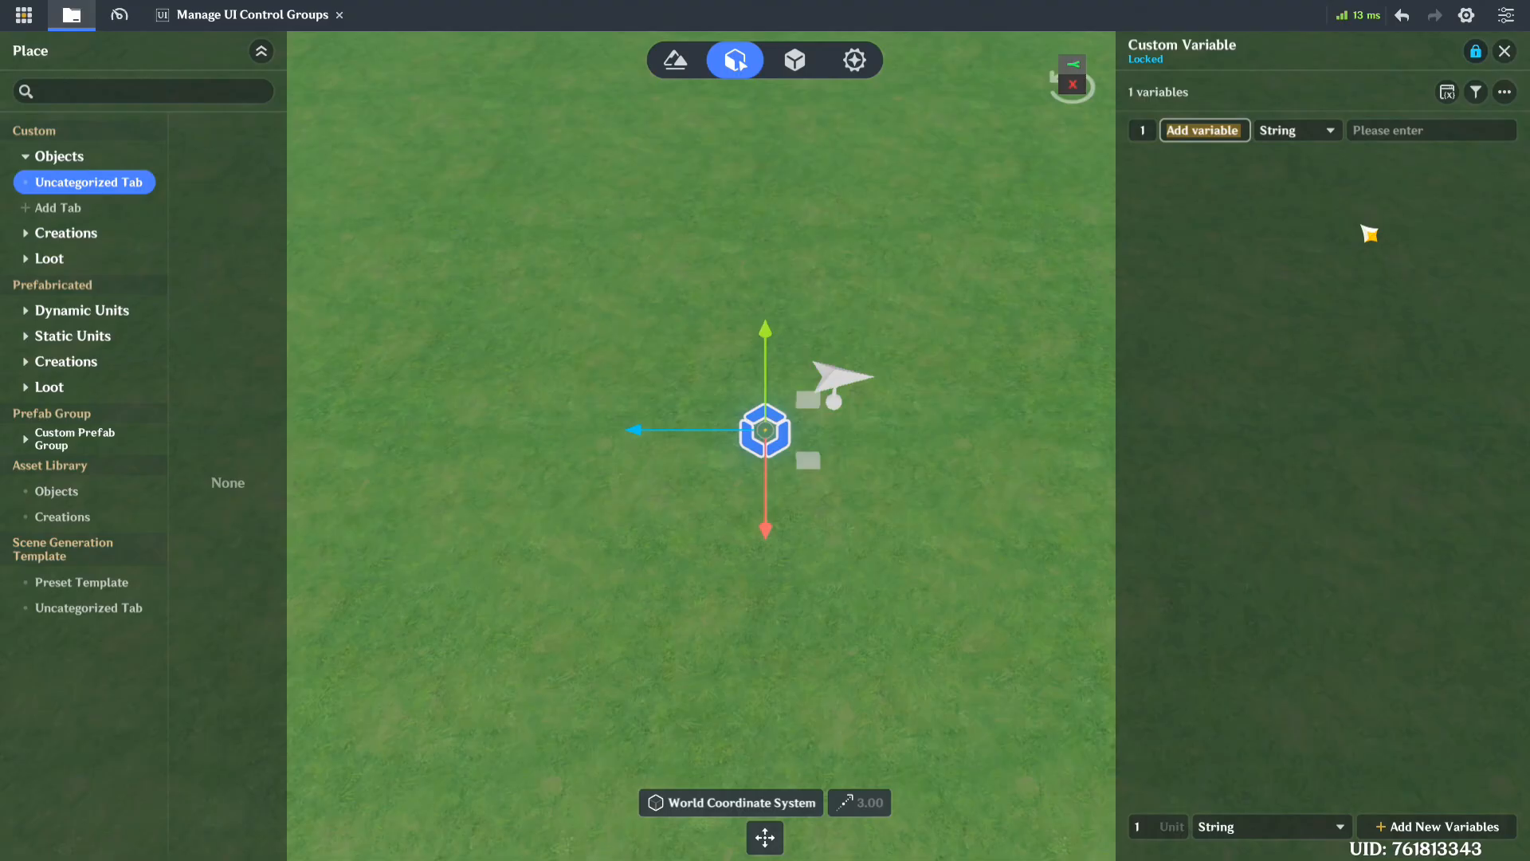
text(Image)
click(1274, 137)
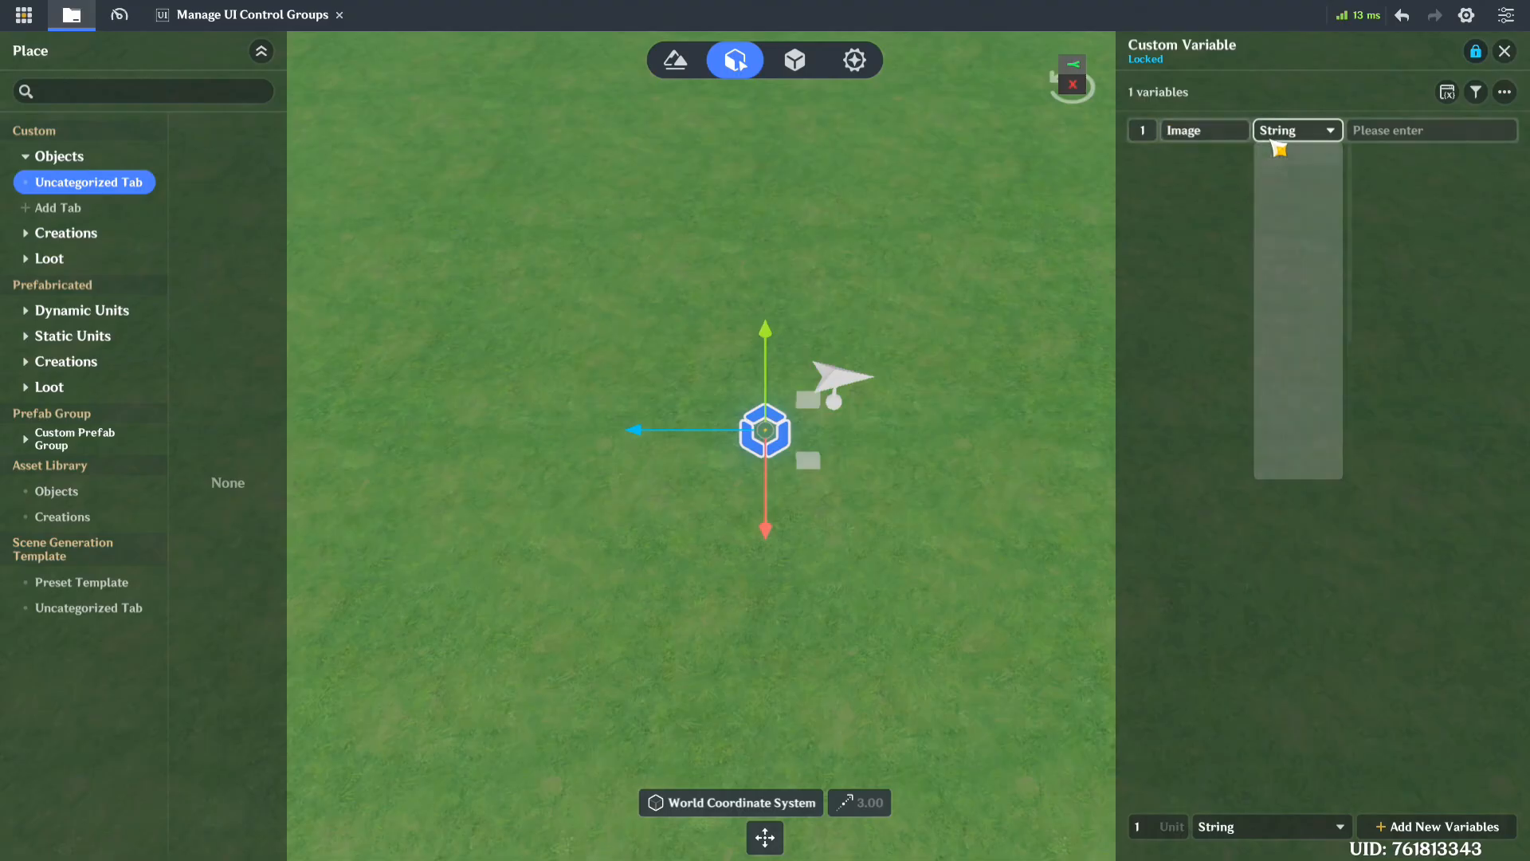
click(1309, 205)
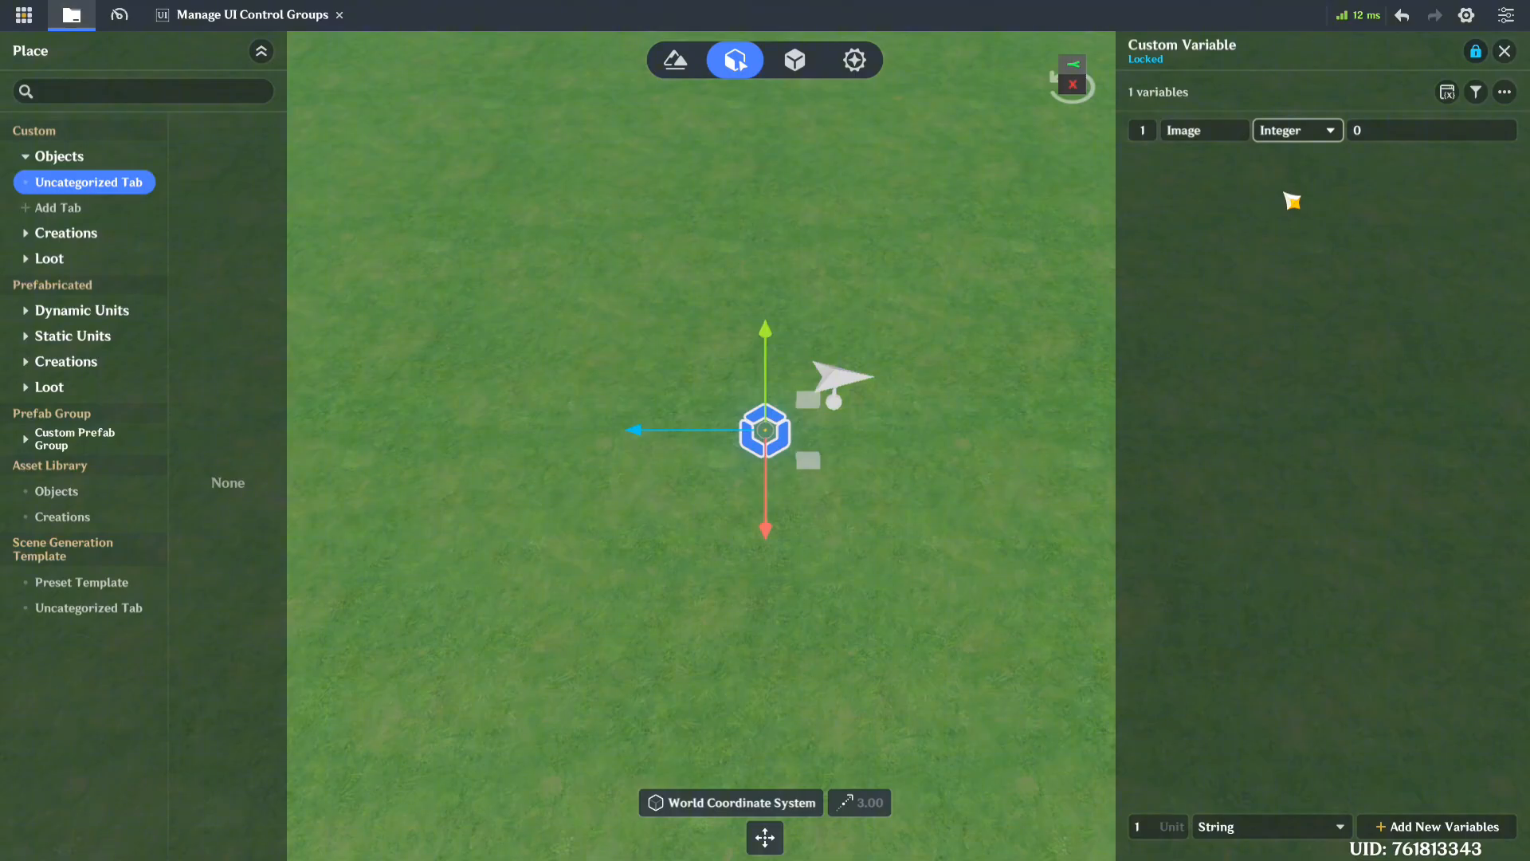
click(1378, 133)
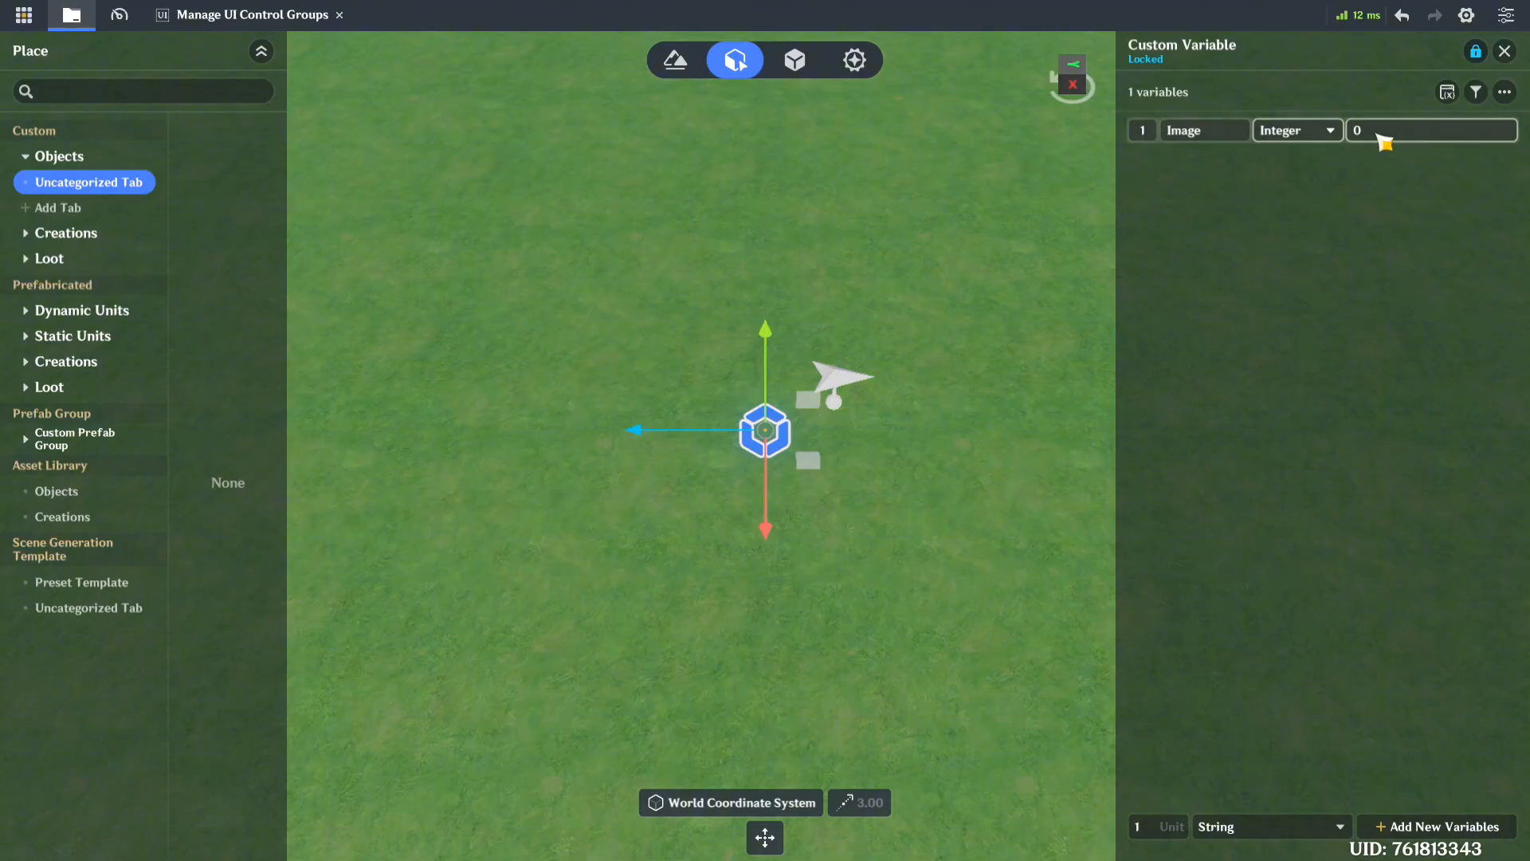
text(106021)
click(1340, 252)
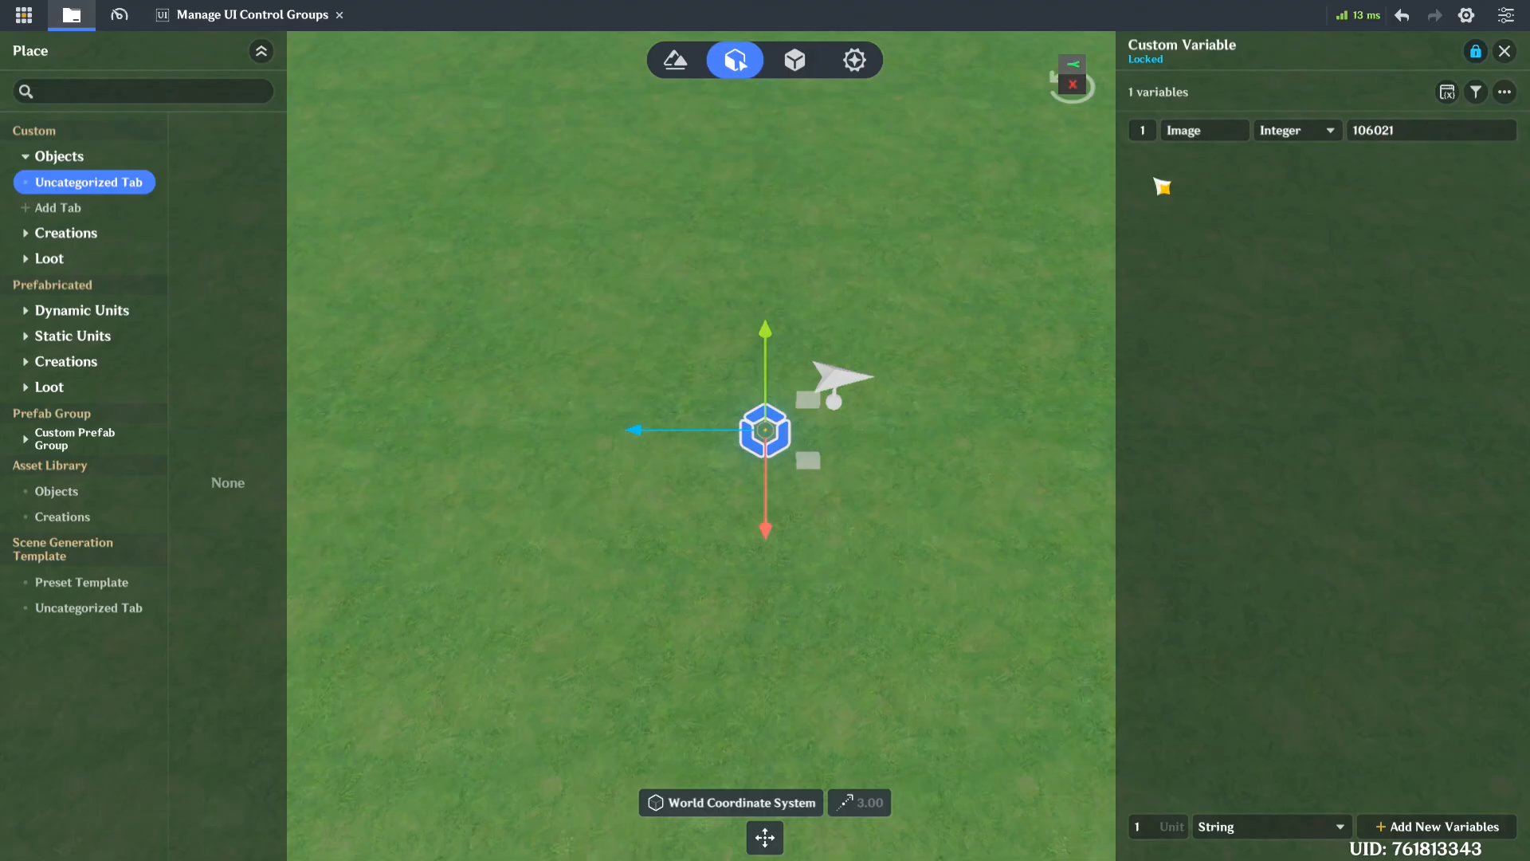
click(1169, 134)
click(969, 212)
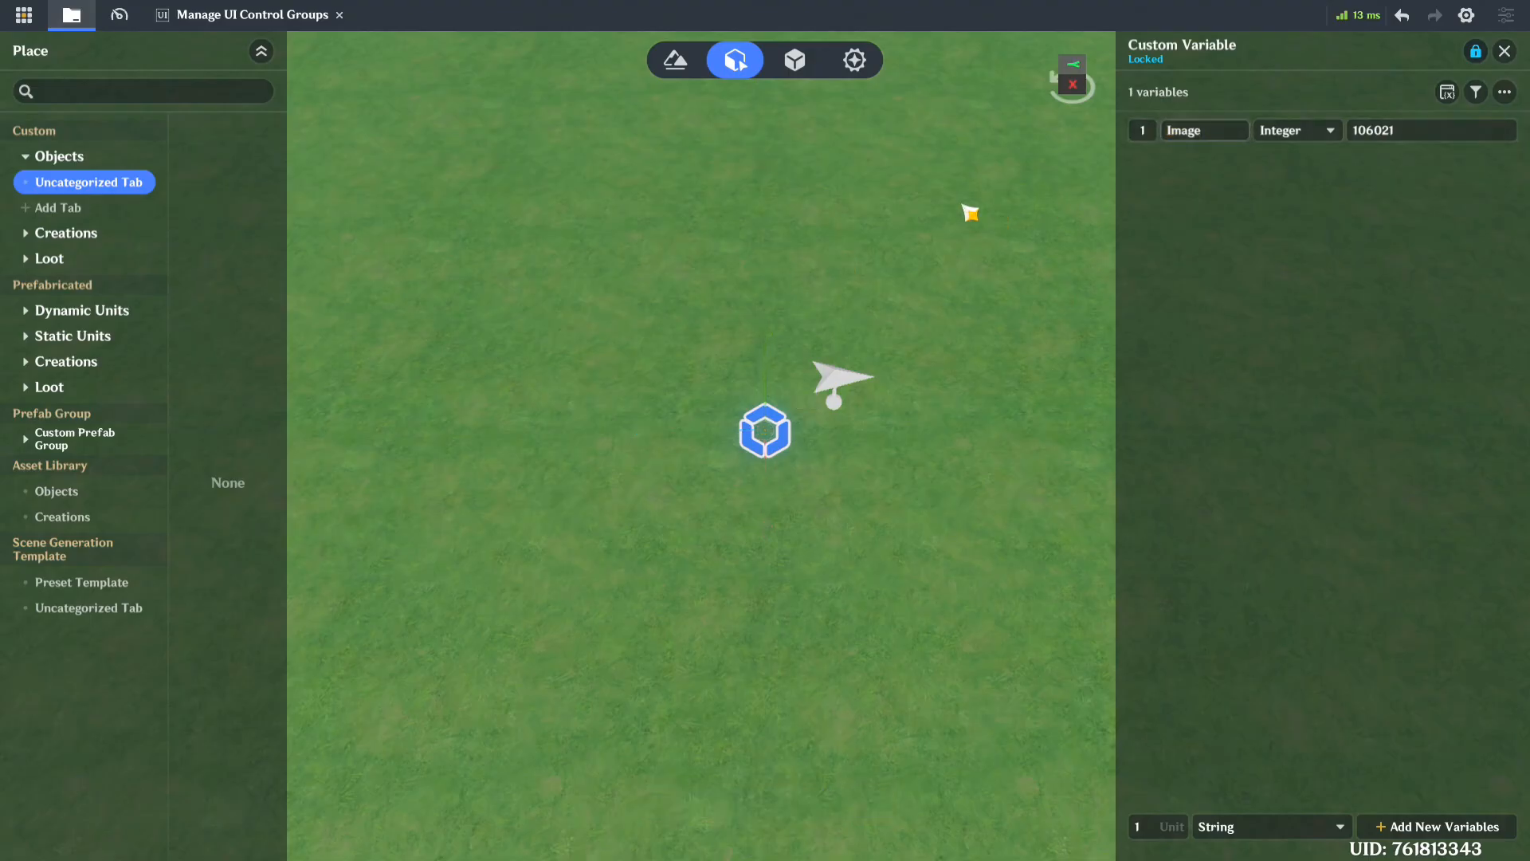
Step: Return to Manage UI Control Groups and change the magenta image's source to Dynamic Reference
click(299, 14)
click(403, 128)
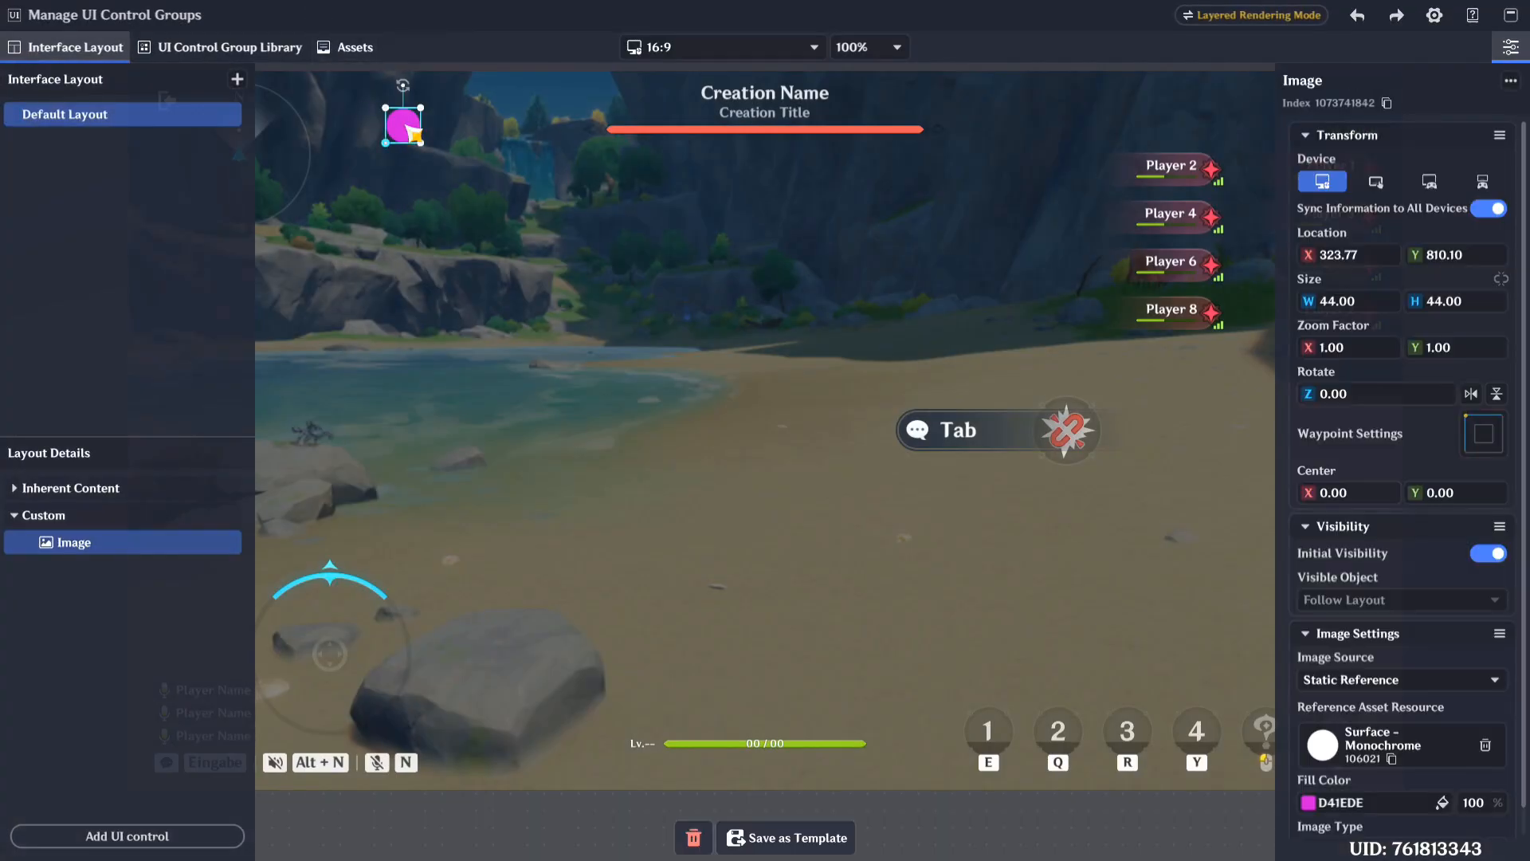
click(1364, 684)
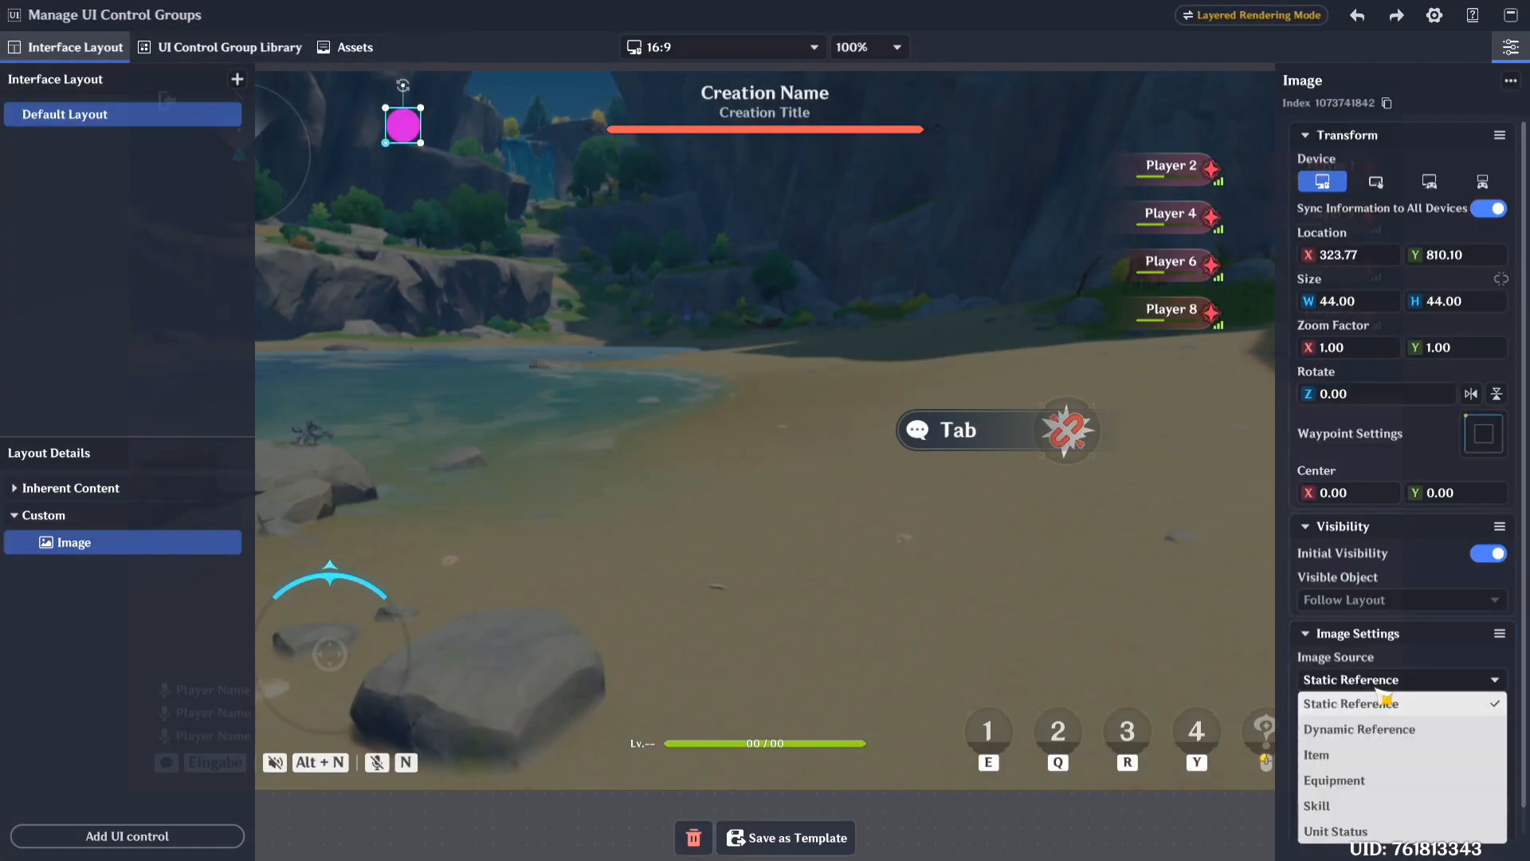
click(1390, 730)
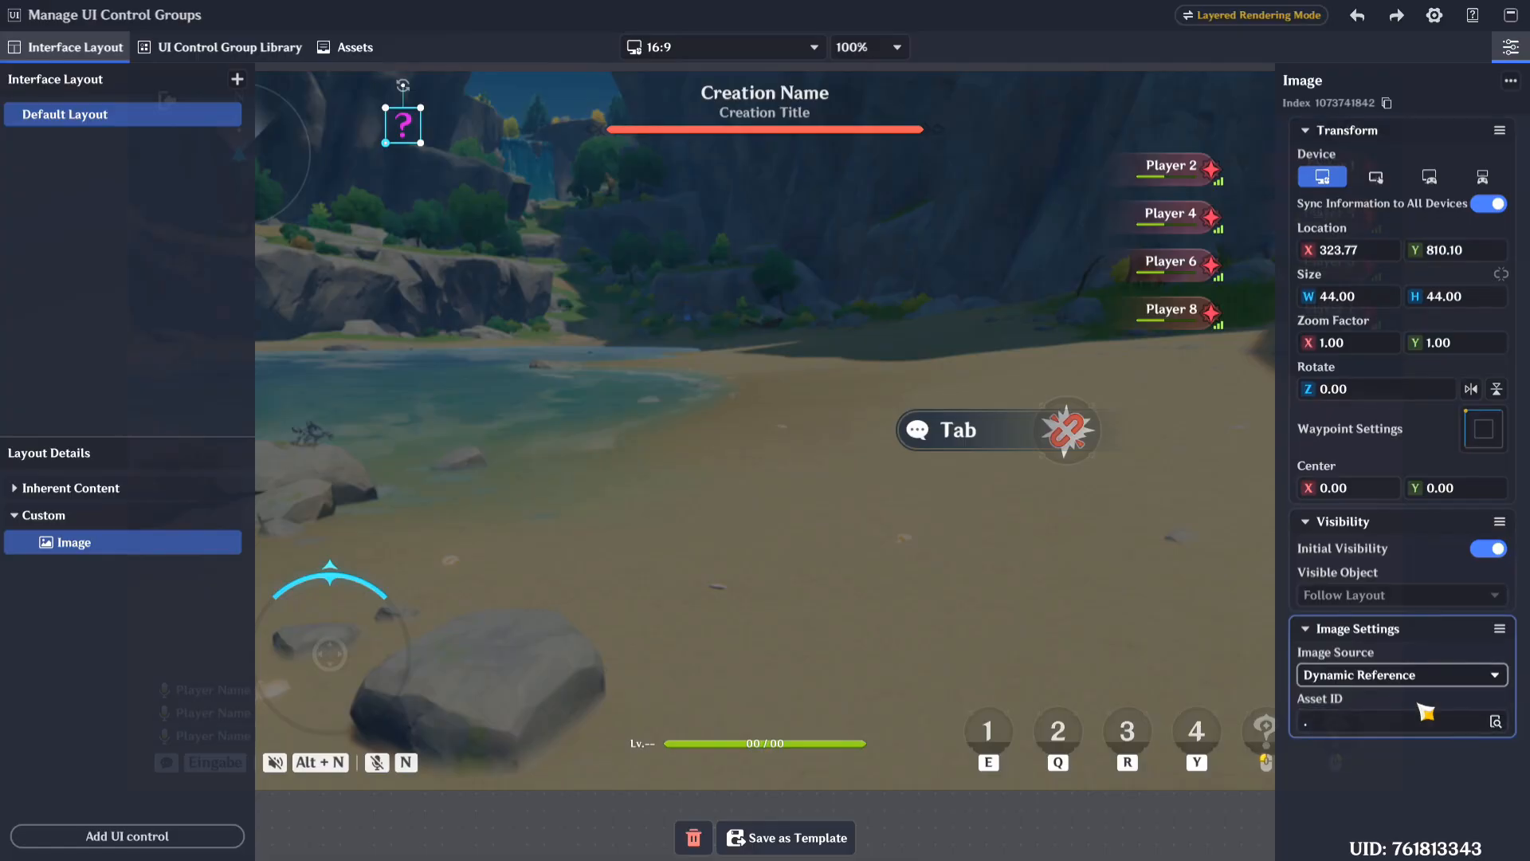
Step: Link the image's Asset ID to the Stage variable Image, then deselect the image and show the layout at 90%
click(1469, 723)
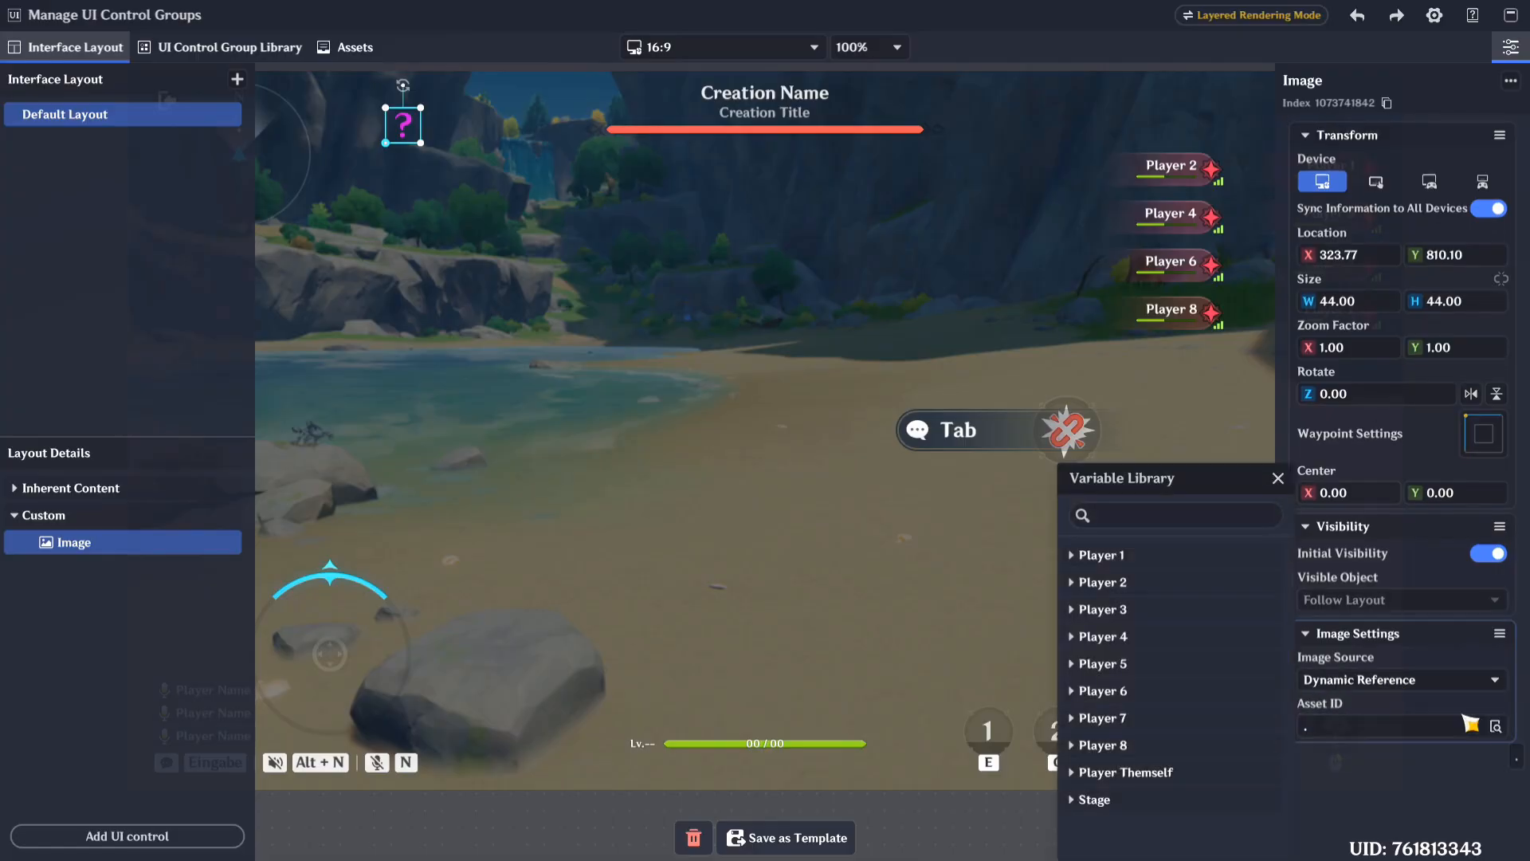
click(1171, 799)
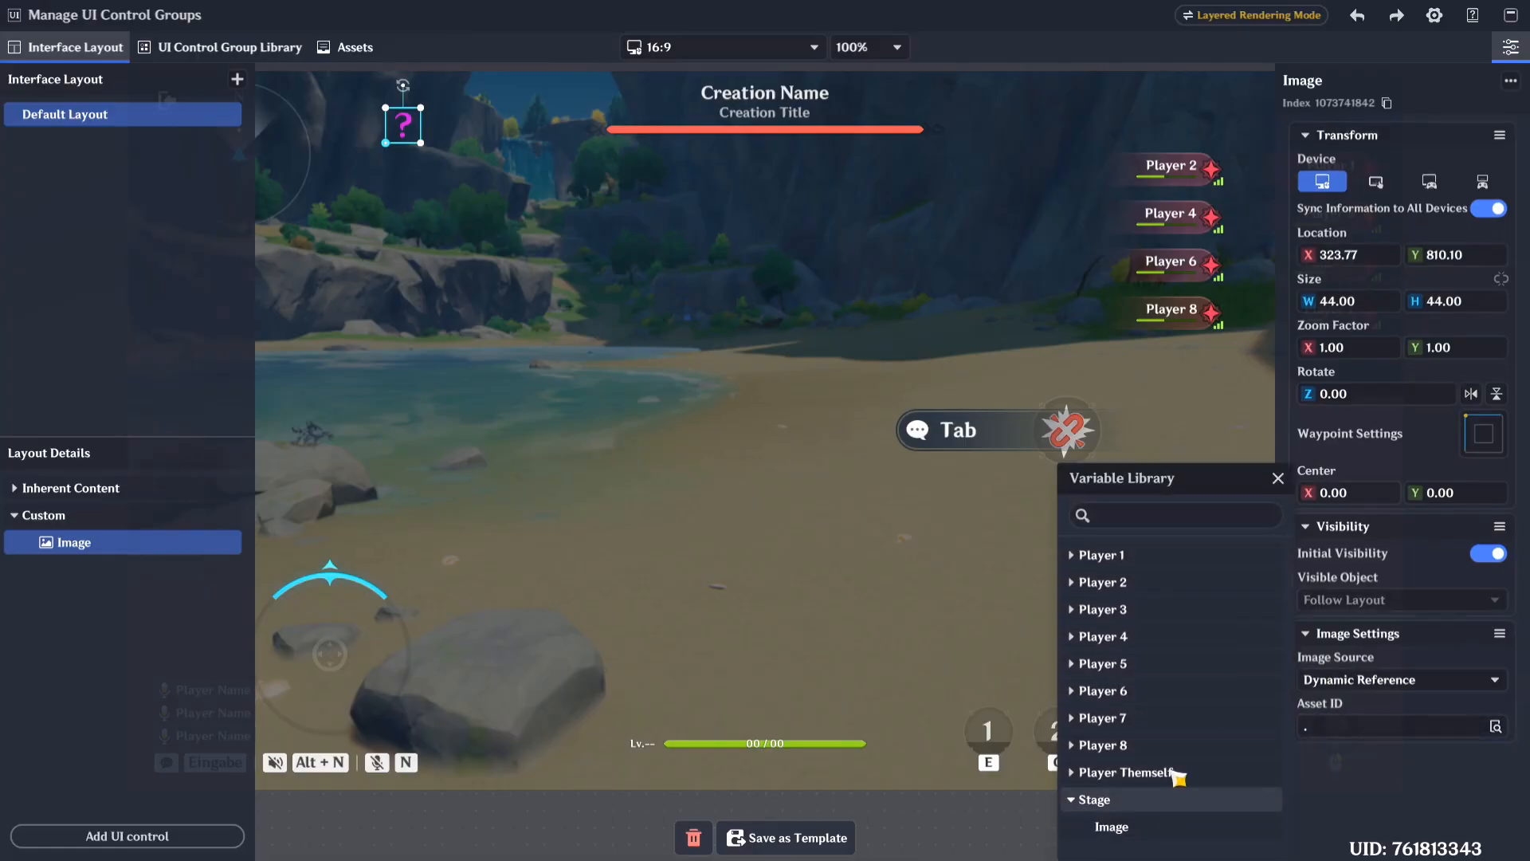
click(1160, 833)
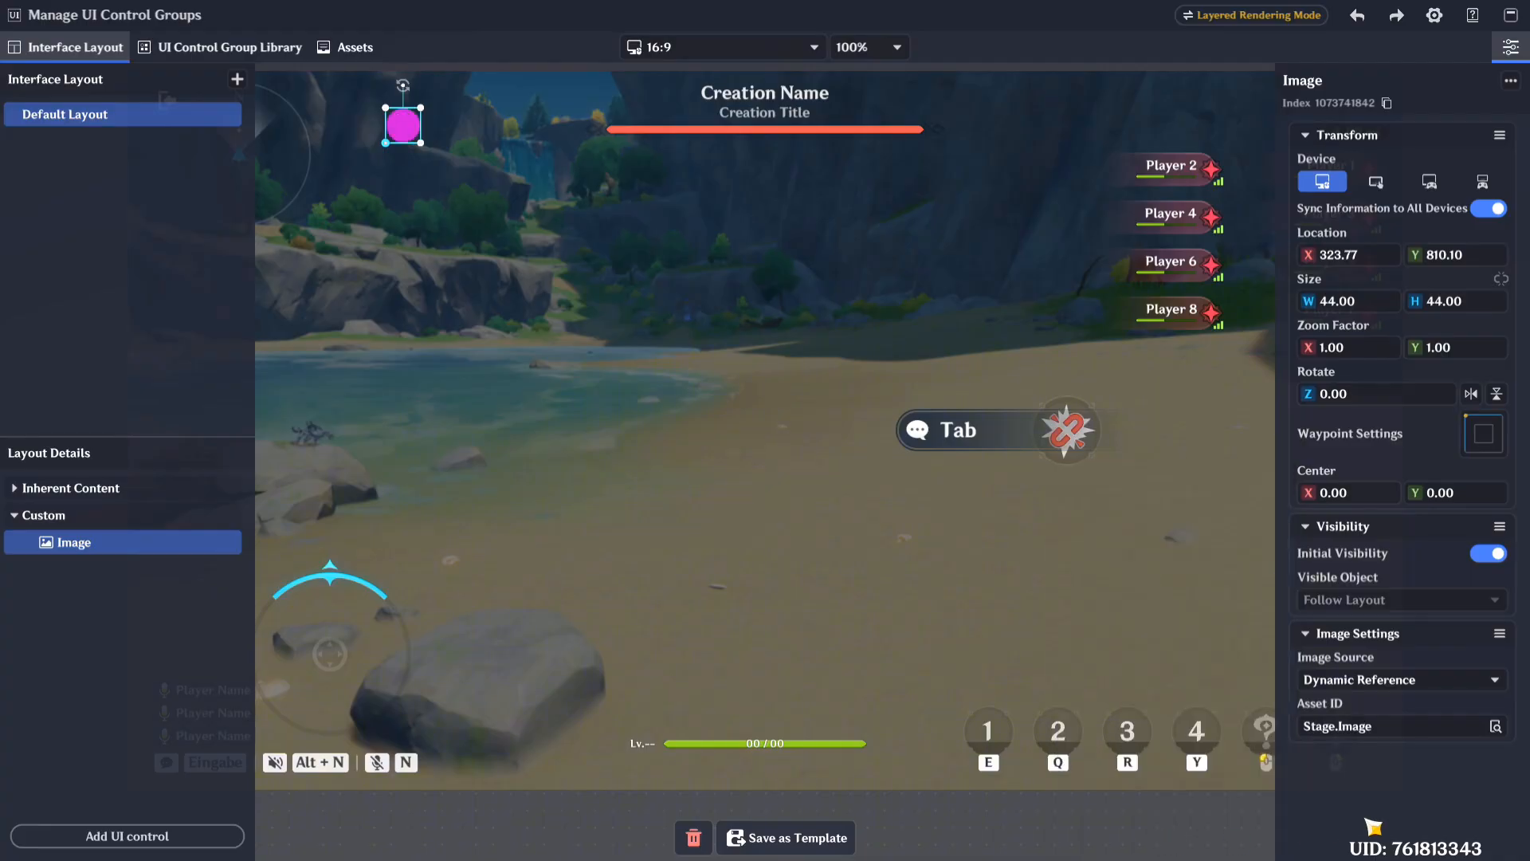
click(781, 456)
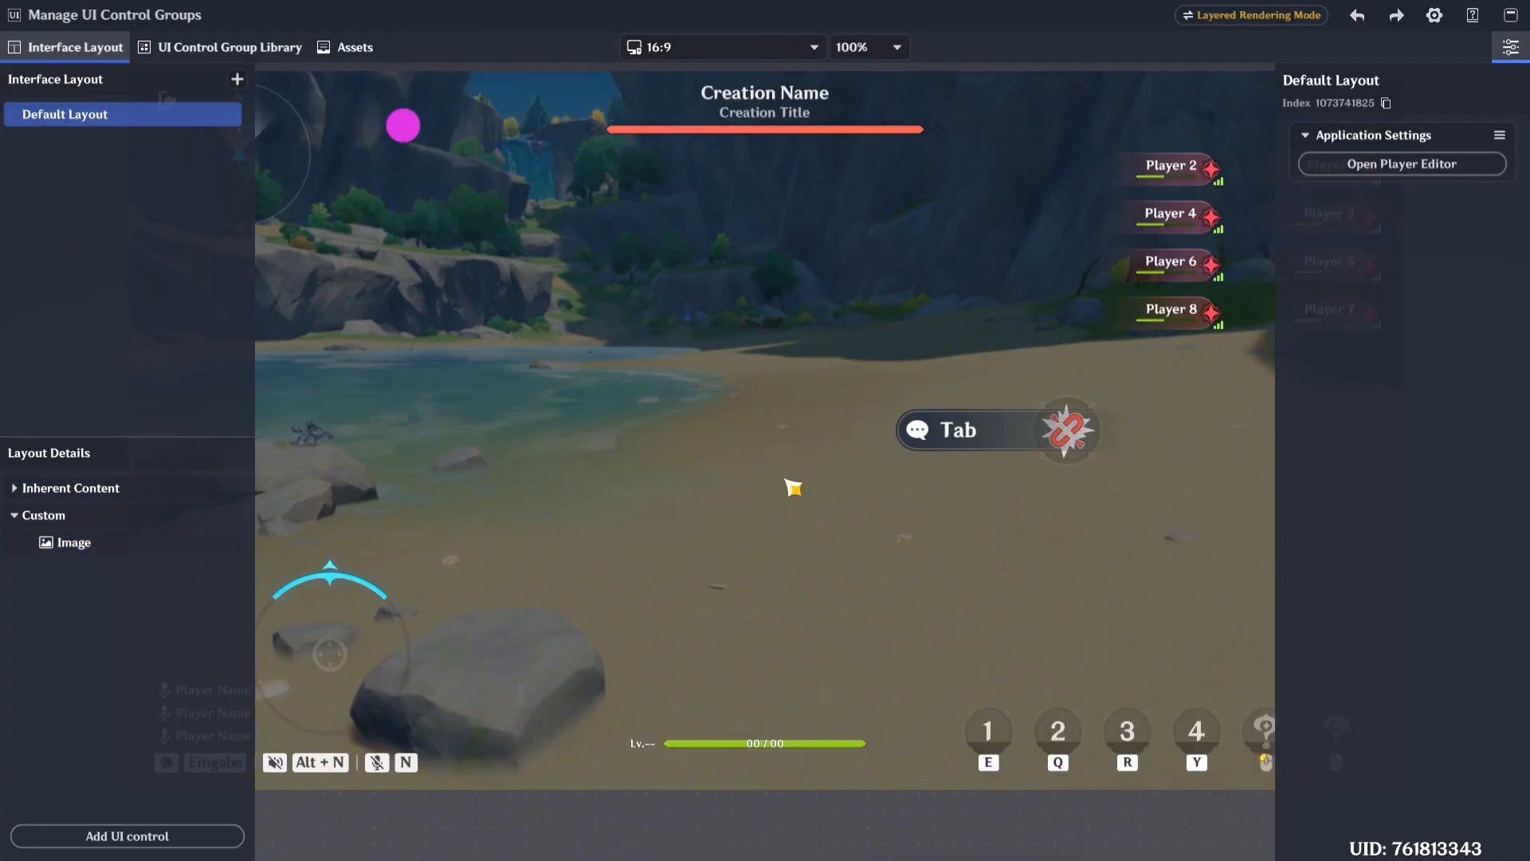
scroll(792, 483, down, 1)
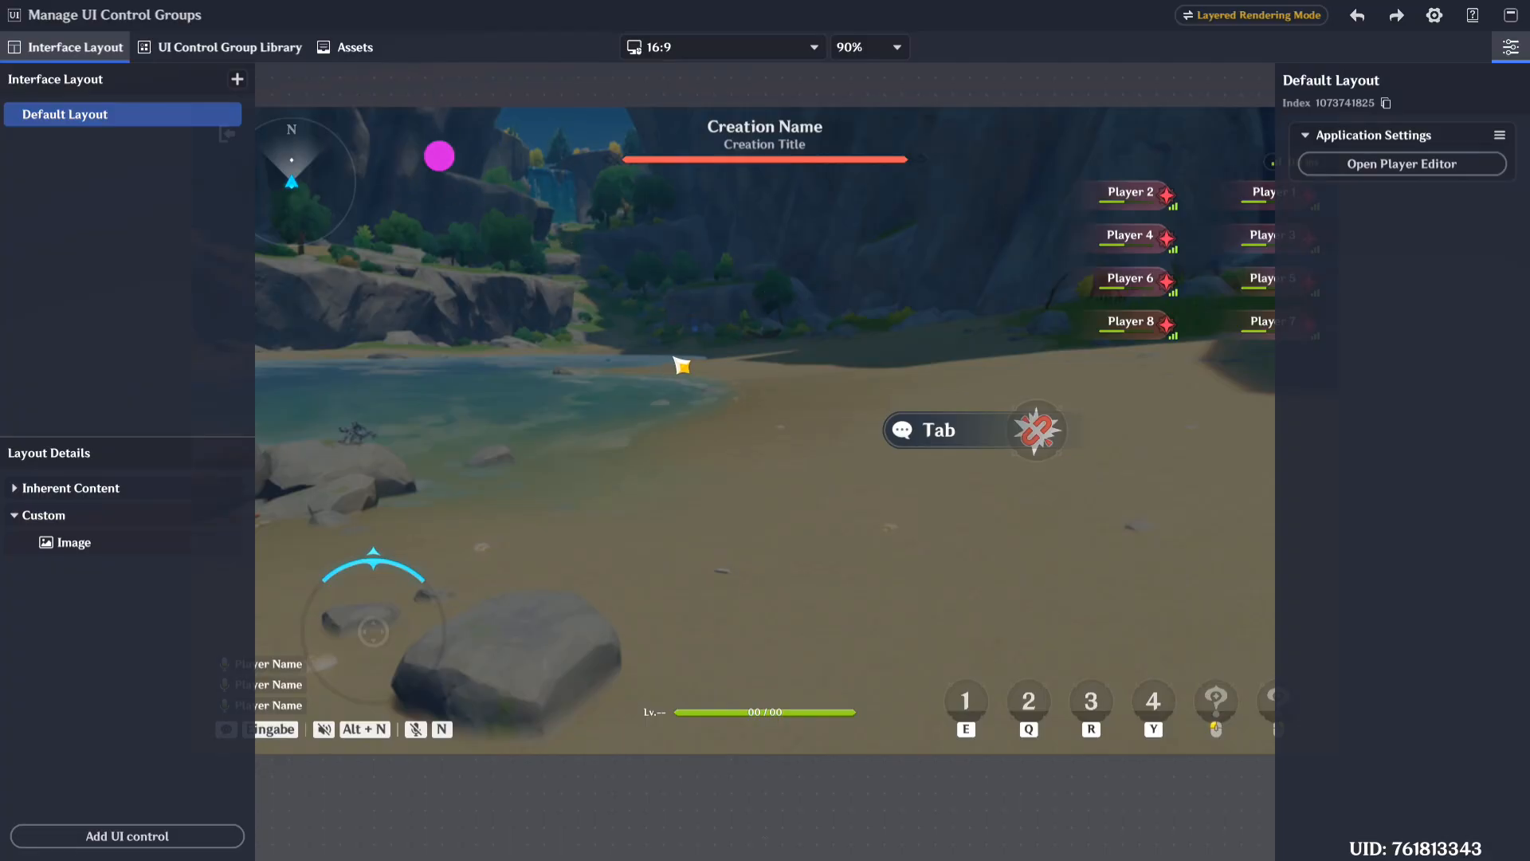
Step: Leave the UI layout editor and place a Wooden Signpost from the Process Object dynamic units in the scene
key(Escape)
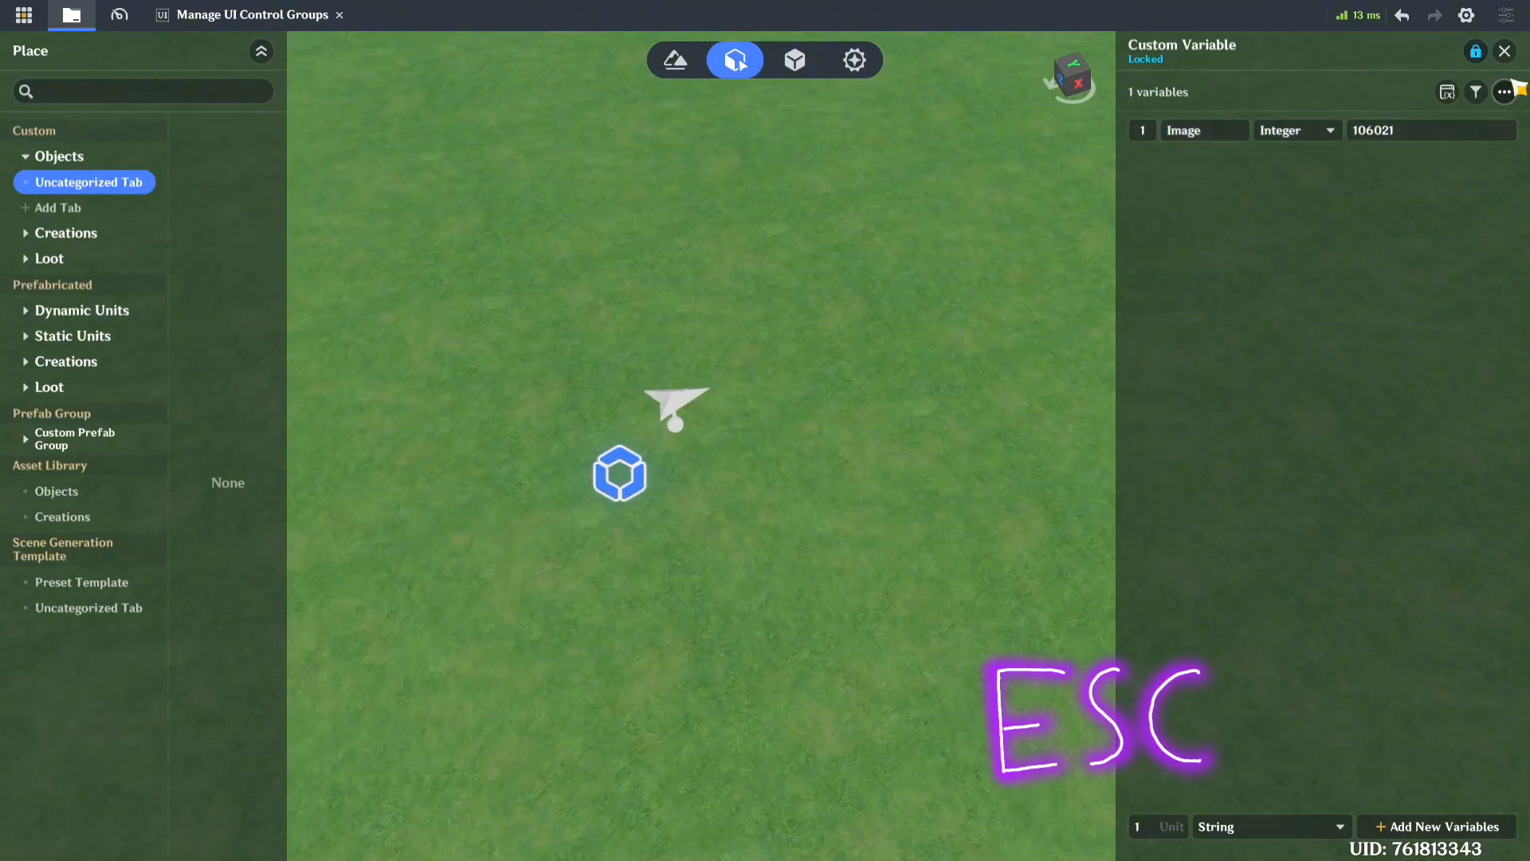
click(1503, 50)
mouse_move(656, 465)
right_down()
mouse_move(529, 536)
mouse_move(587, 539)
mouse_move(630, 514)
right_up()
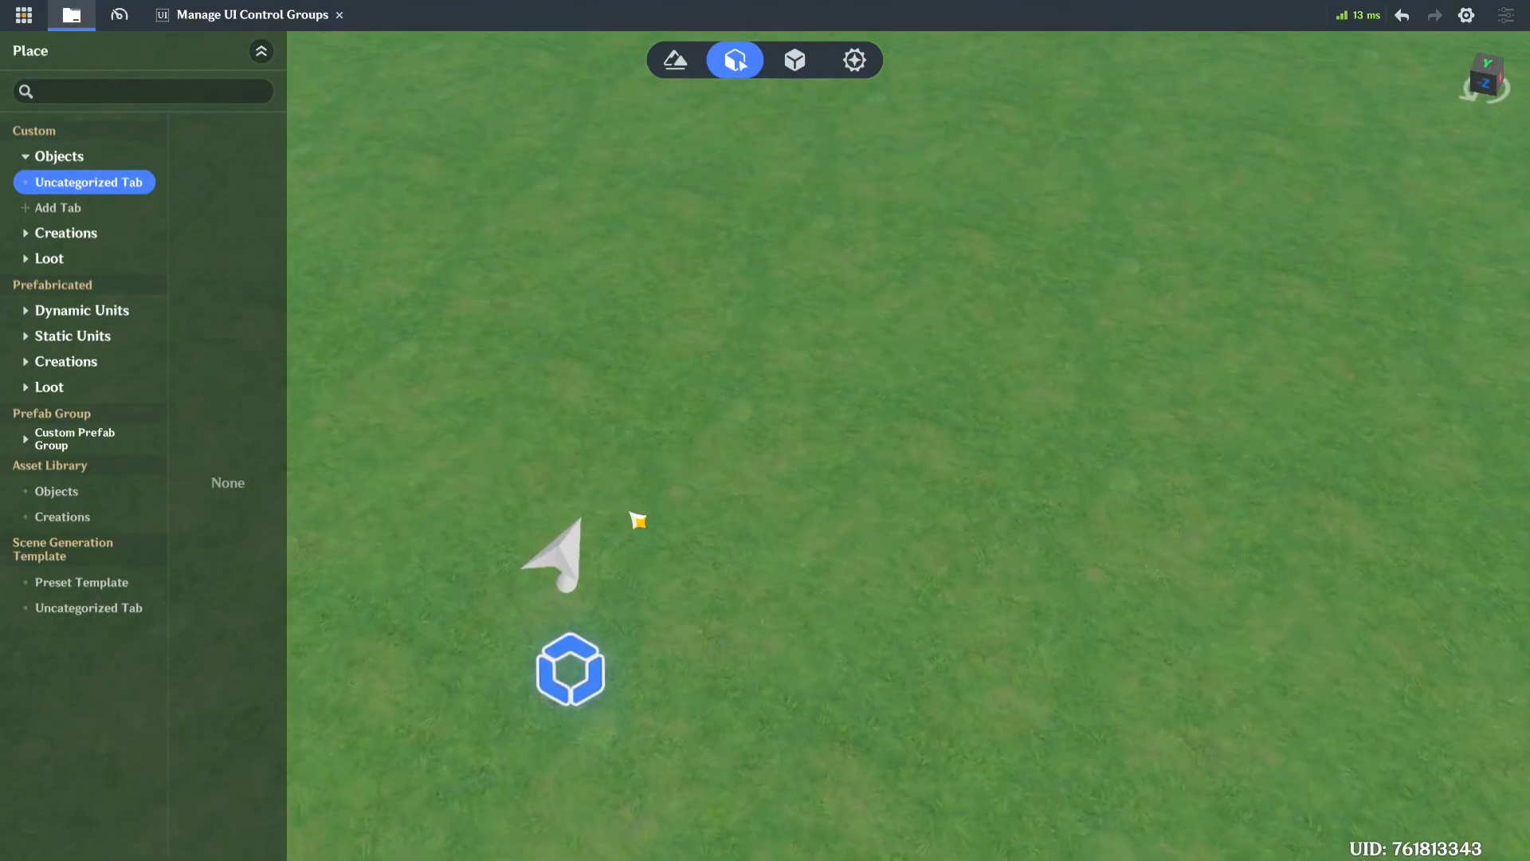
click(127, 310)
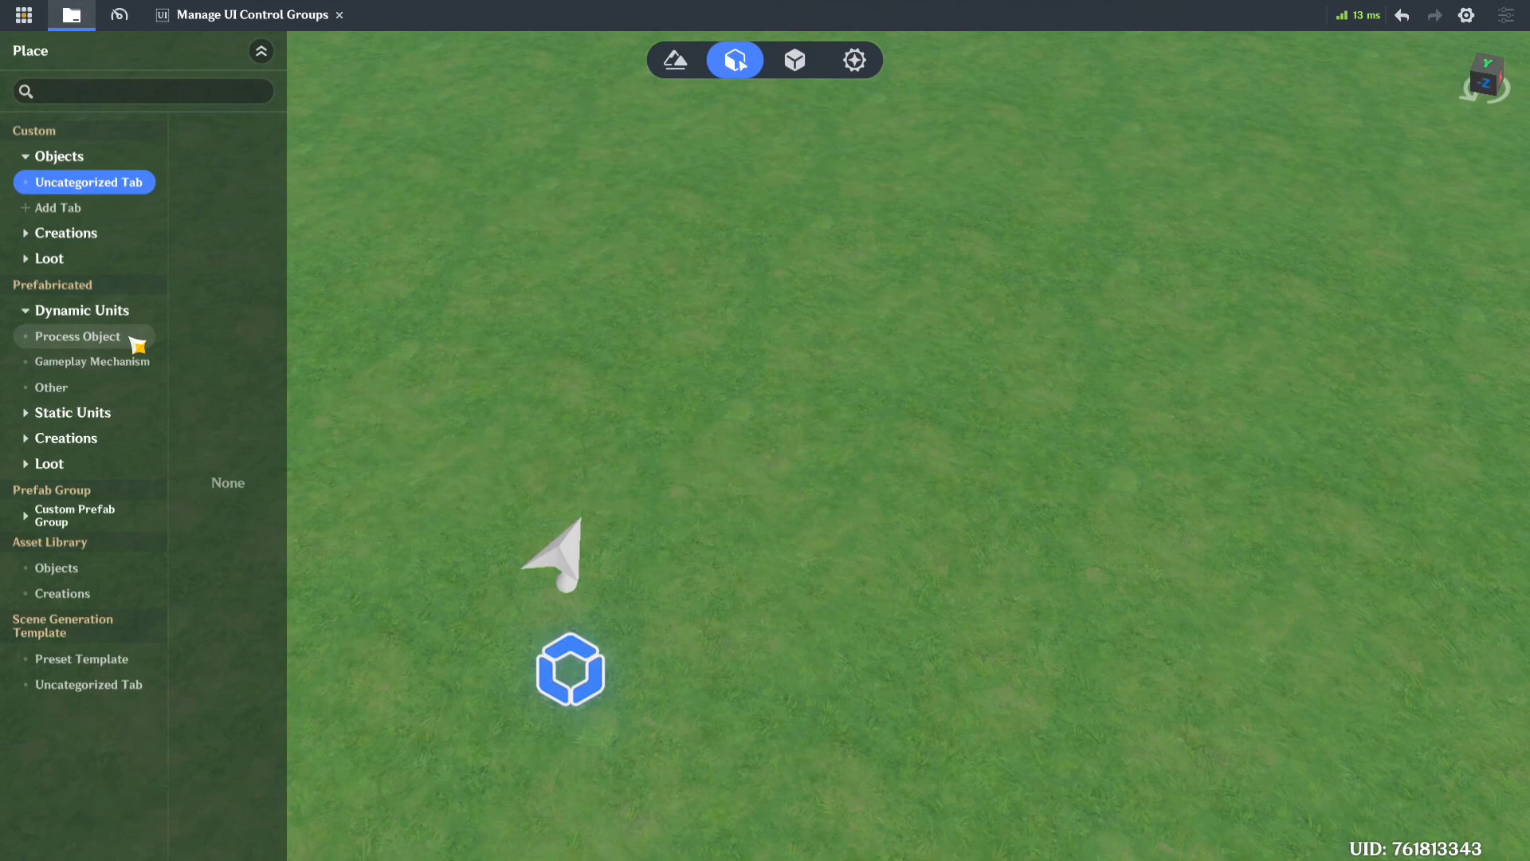
click(136, 341)
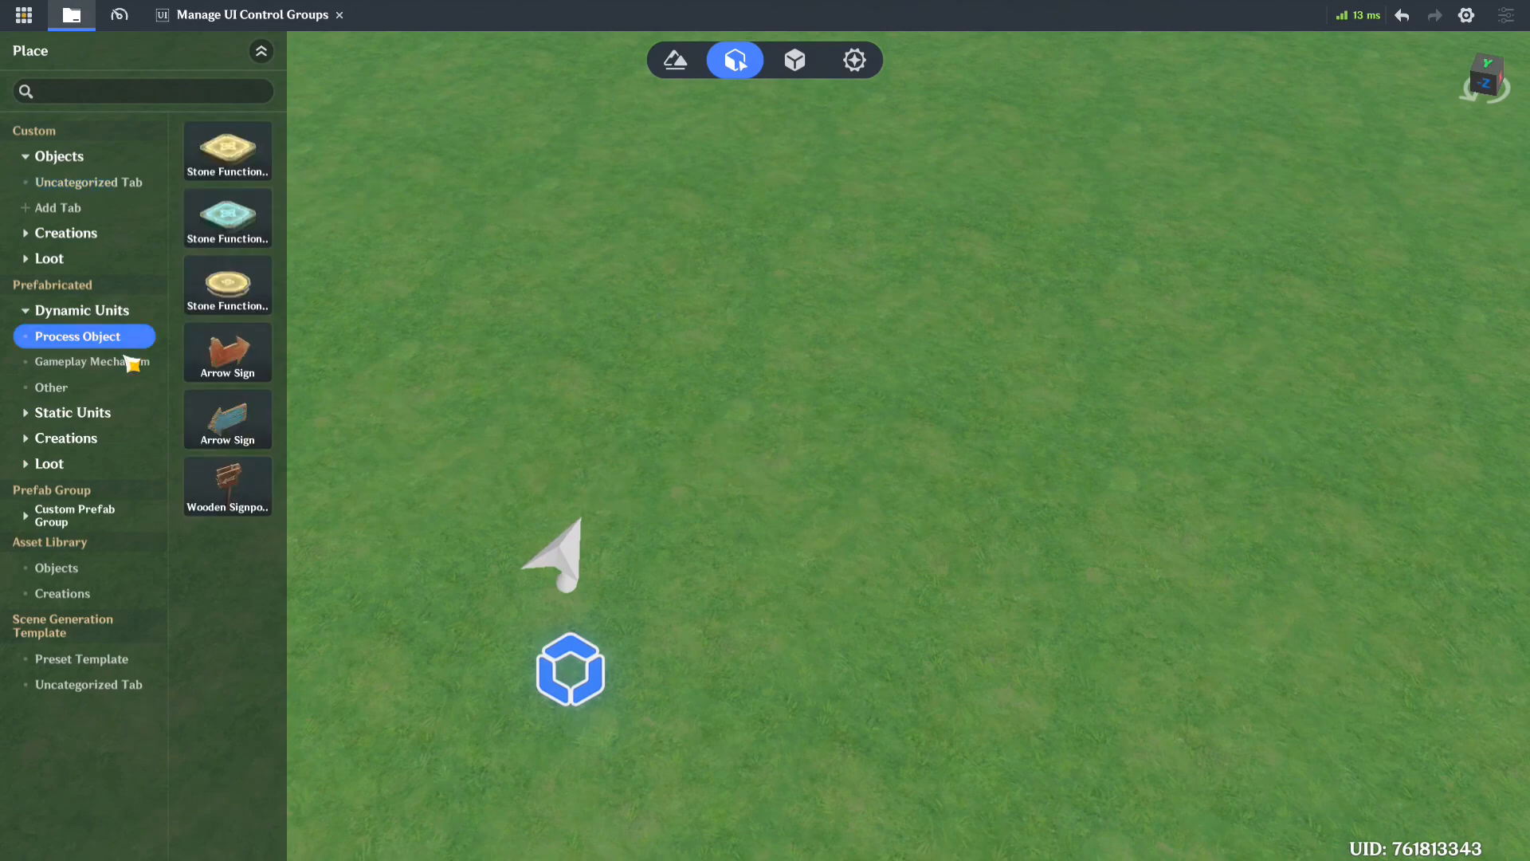
click(227, 484)
Step: Add a Tab common component to the Wooden Signpost and open its advanced editing
click(1419, 130)
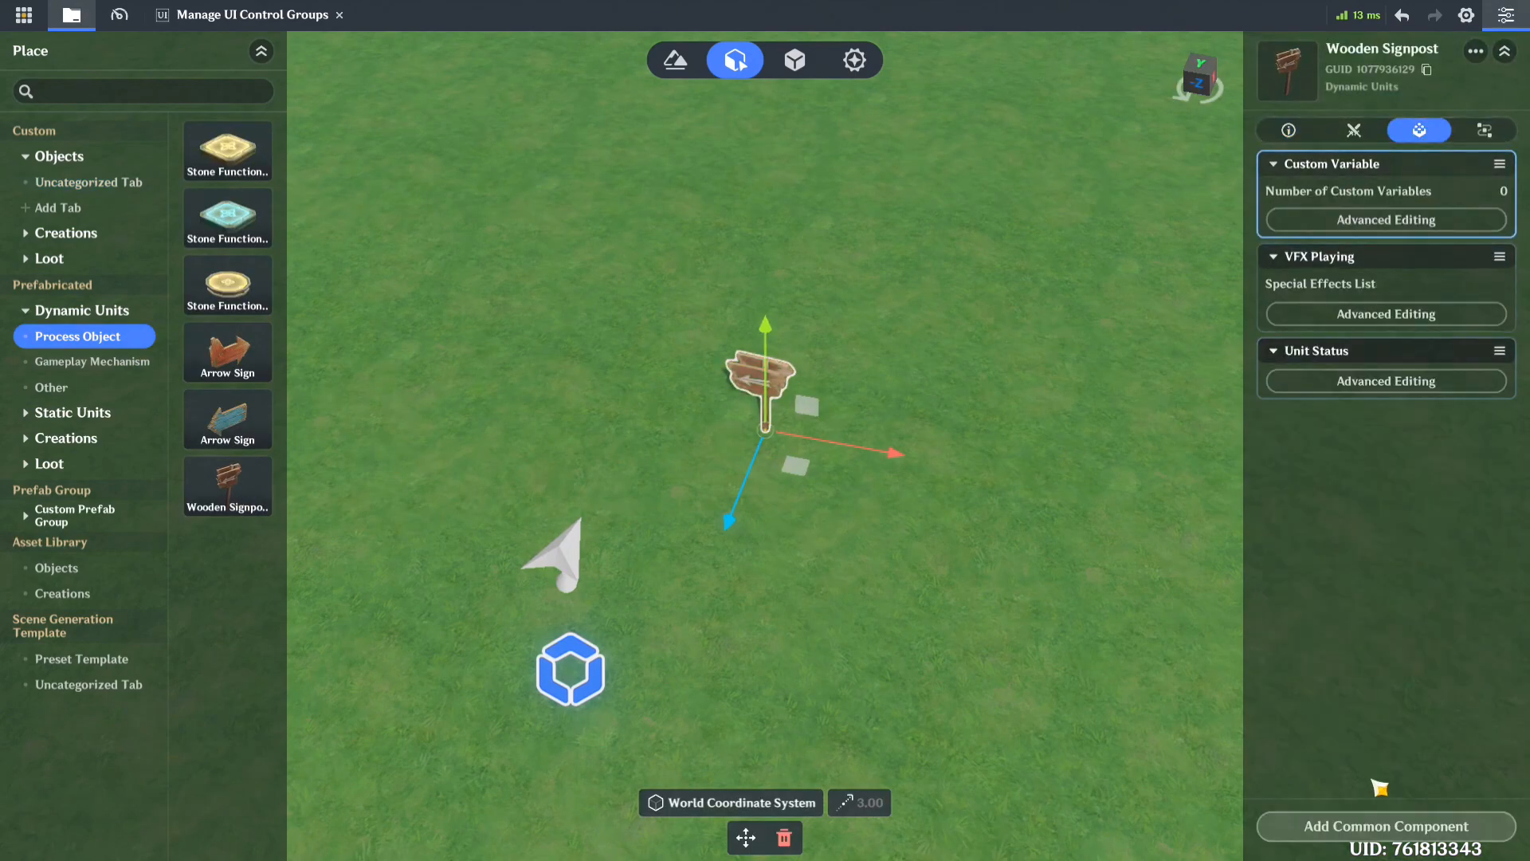
click(1365, 829)
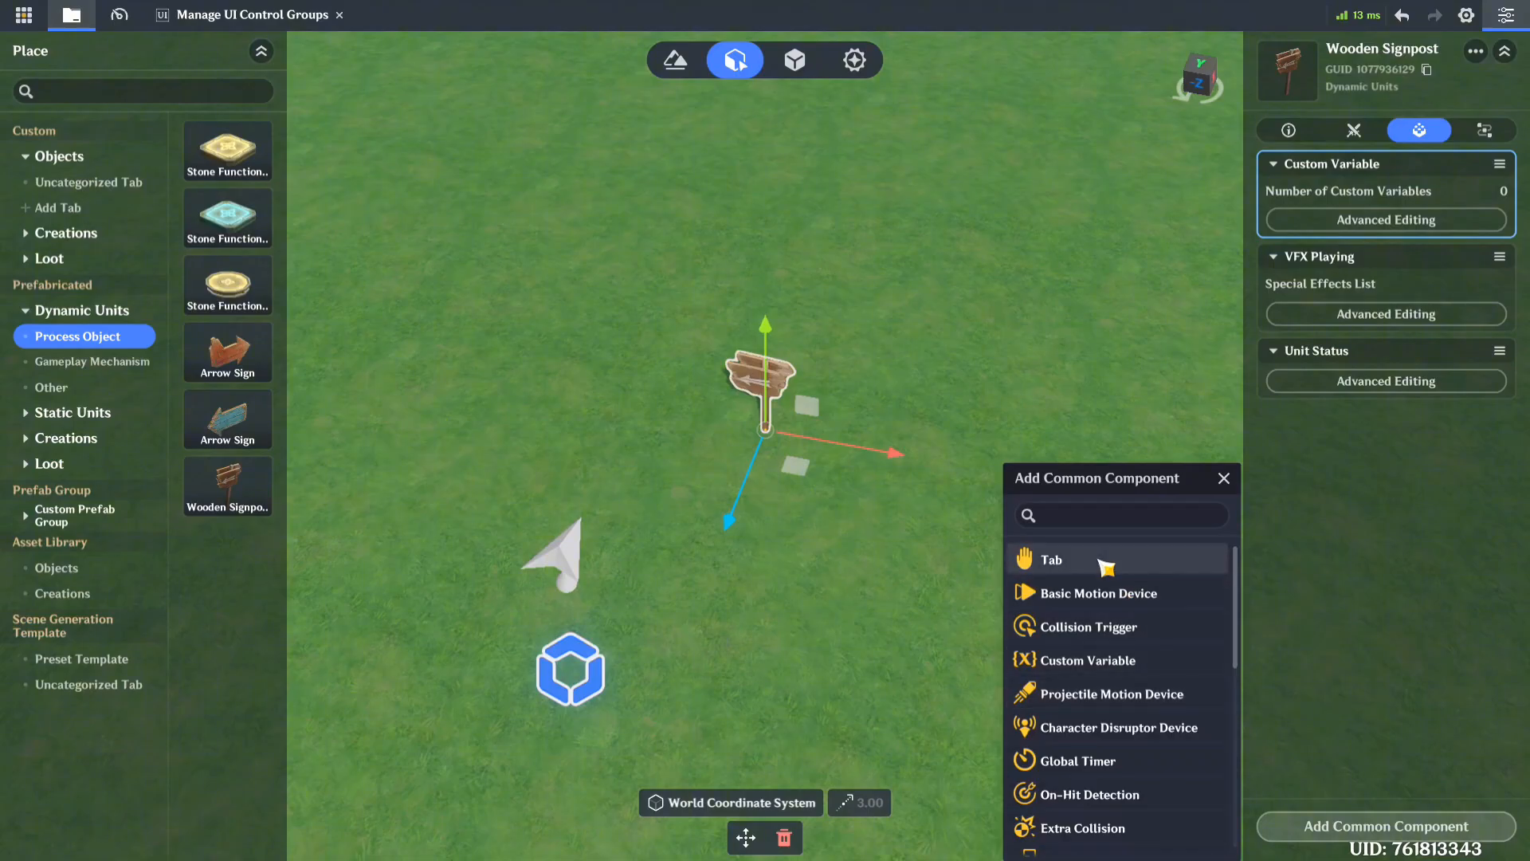
click(1203, 558)
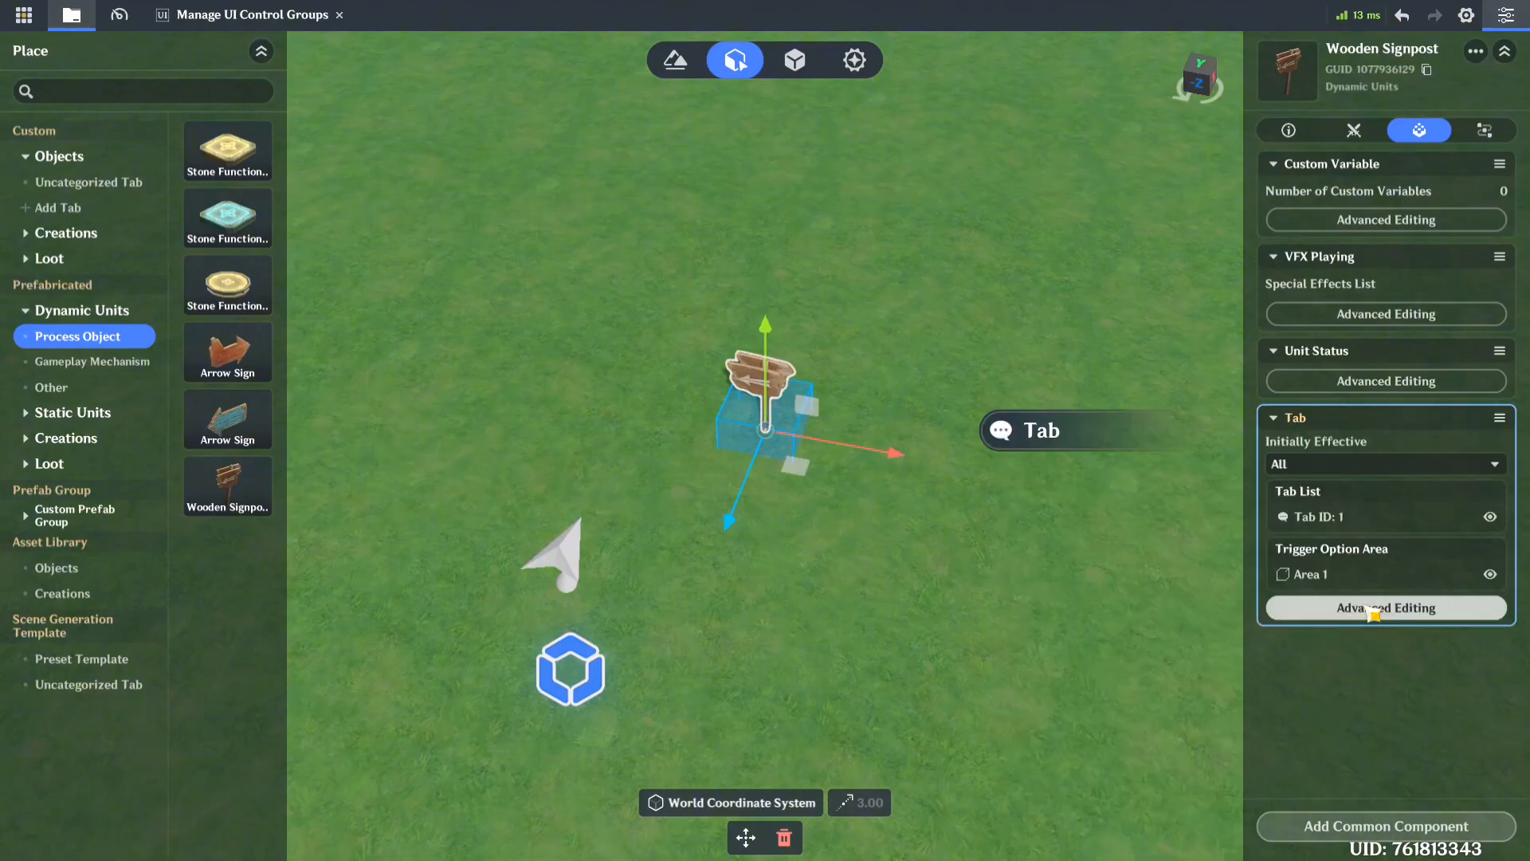
click(1371, 609)
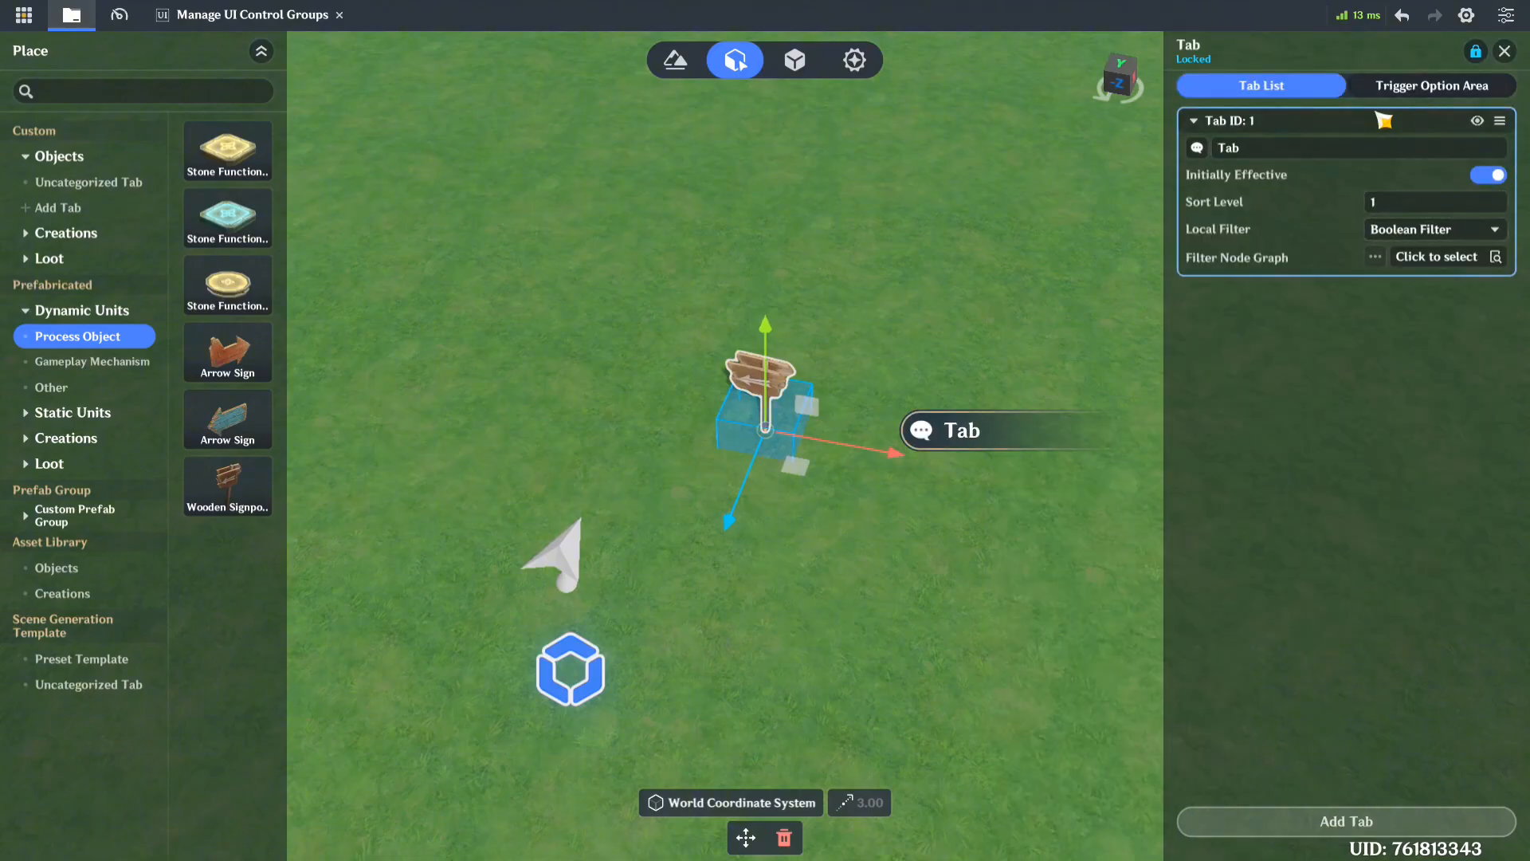
Step: Raise the signpost's trigger option area to a center Y of about 0.85 and show the area's settings
click(974, 358)
click(755, 428)
drag(765, 342, 765, 290)
click(1411, 86)
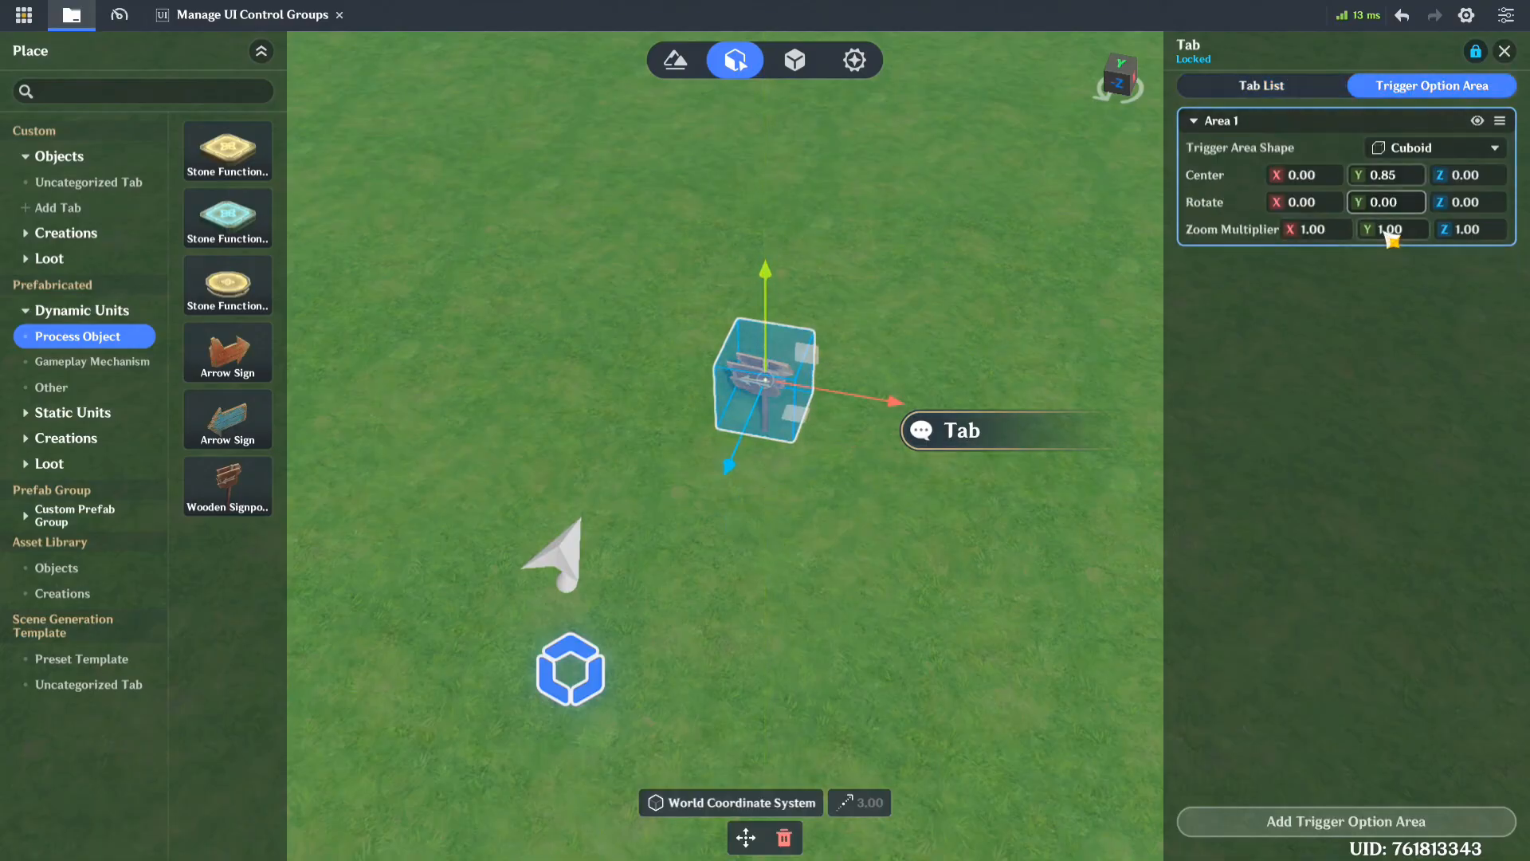
Step: Set Area 1's zoom multiplier to 2 on X, Y and Z, and close the Tab component's settings
click(1315, 229)
text(2)
click(1387, 229)
text(2)
click(1474, 238)
text(2)
click(1277, 559)
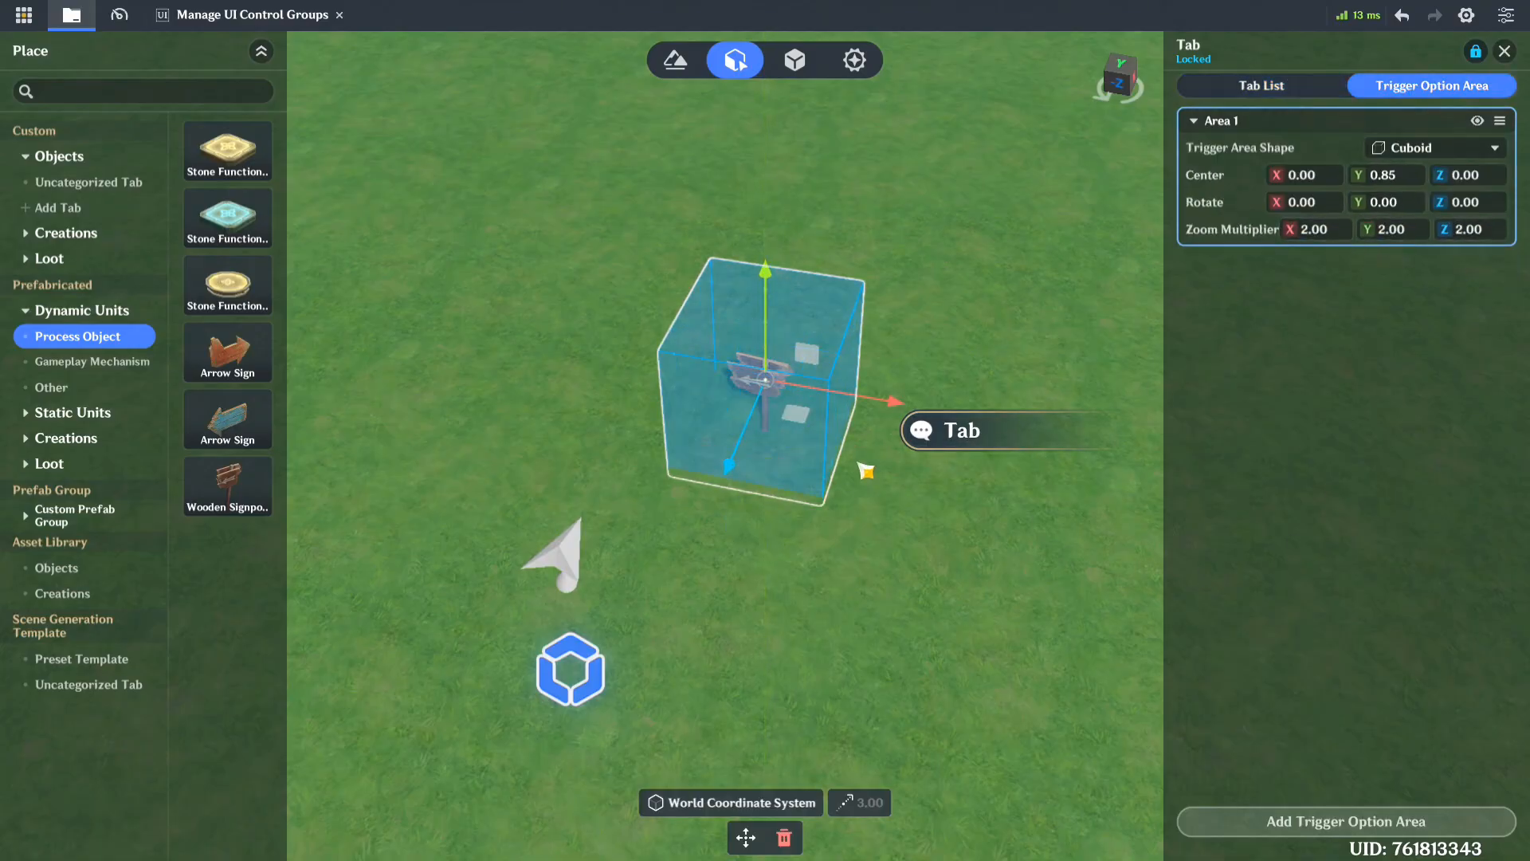
click(842, 595)
middle_drag(817, 590, 900, 524)
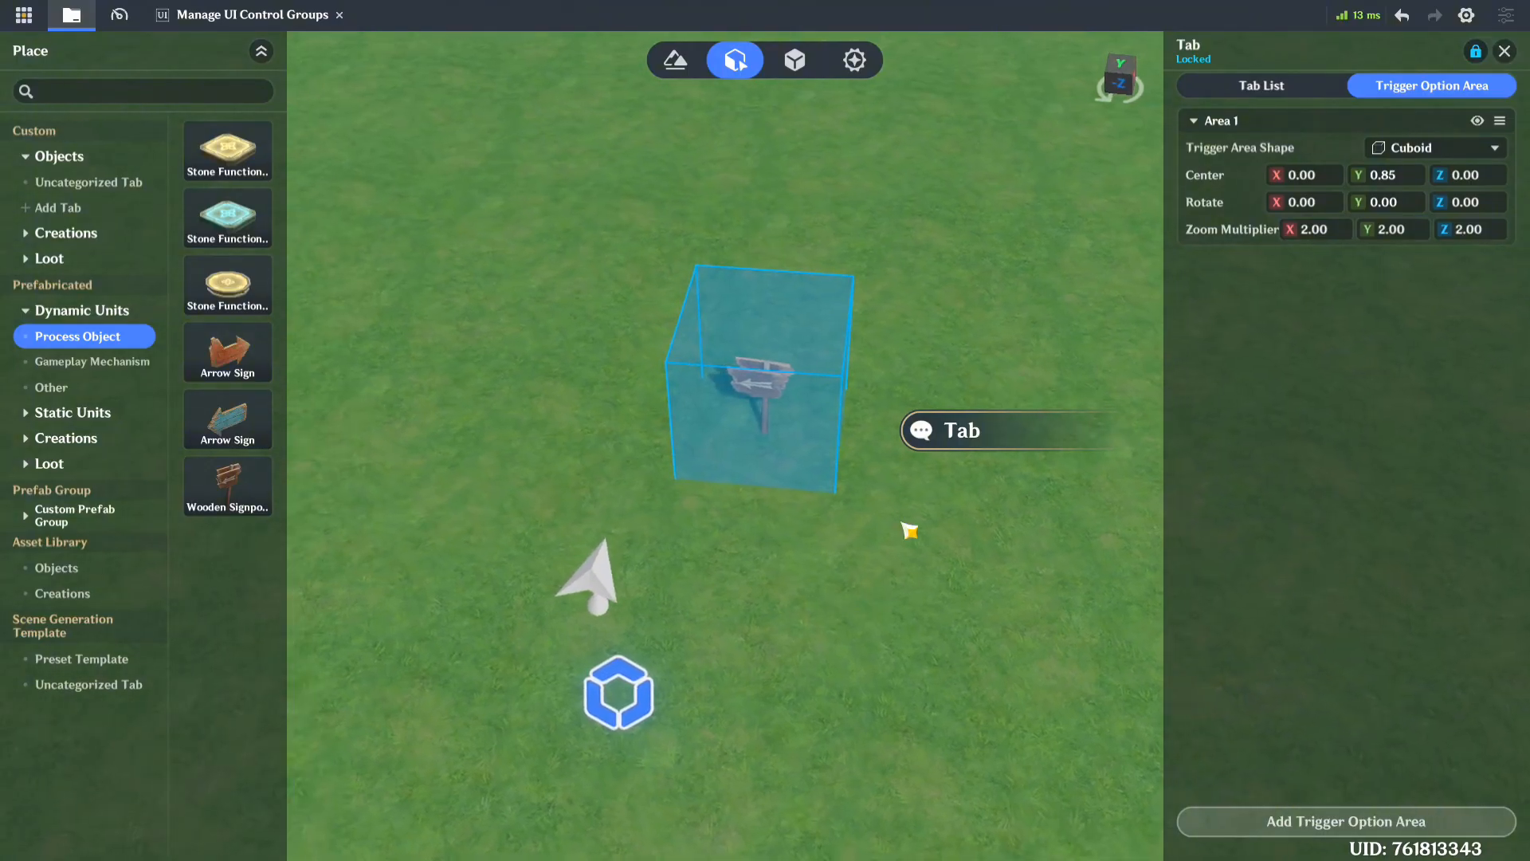
click(1505, 52)
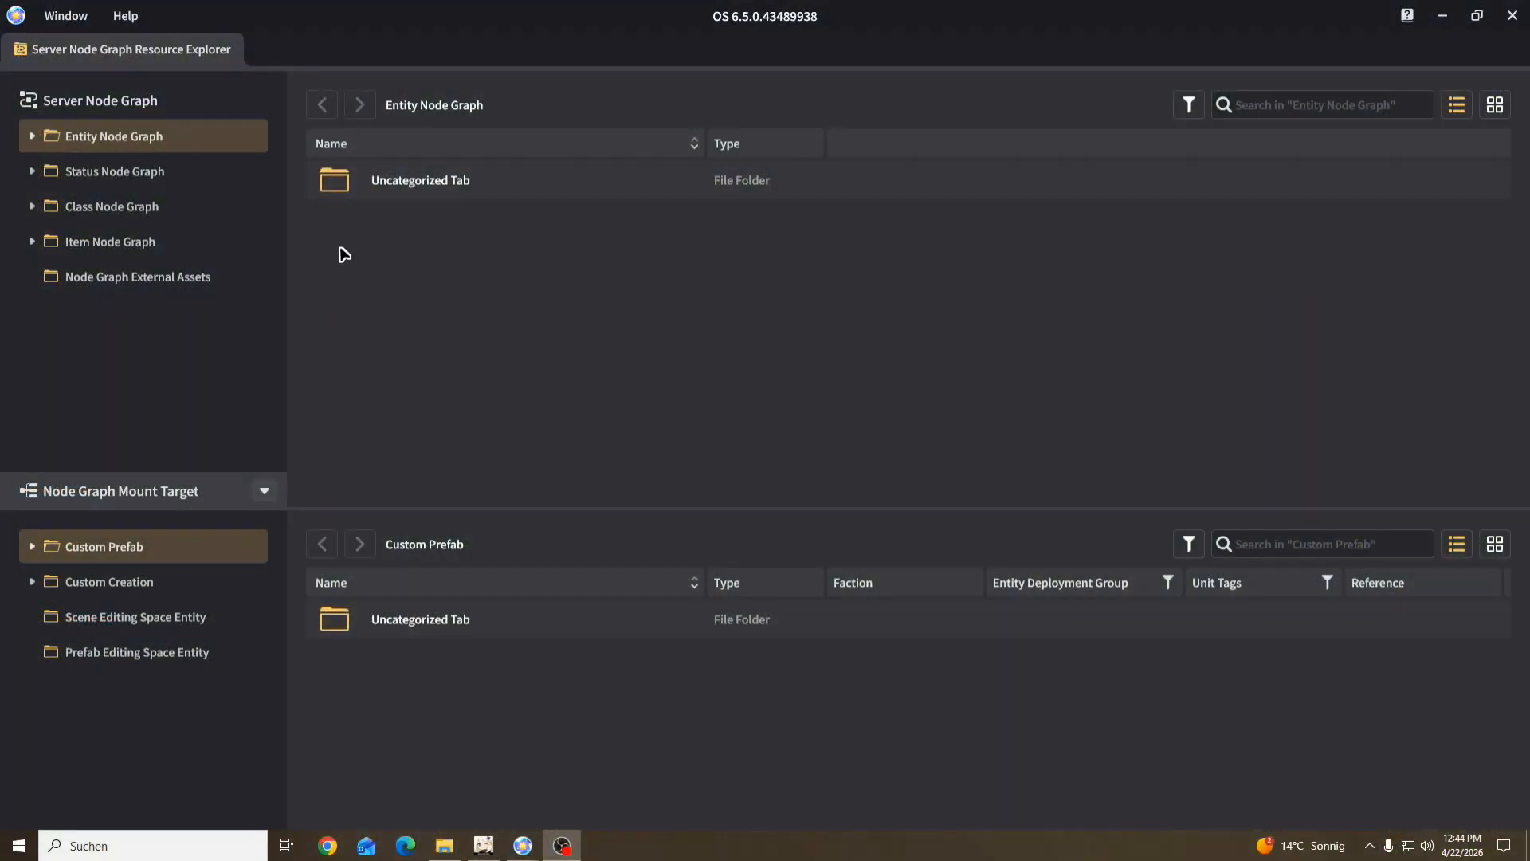
Step: Create a node graph in the Entity Node Graph's Uncategorized Tab folder and rename it Tab
double_click(461, 196)
right_click(463, 206)
click(512, 215)
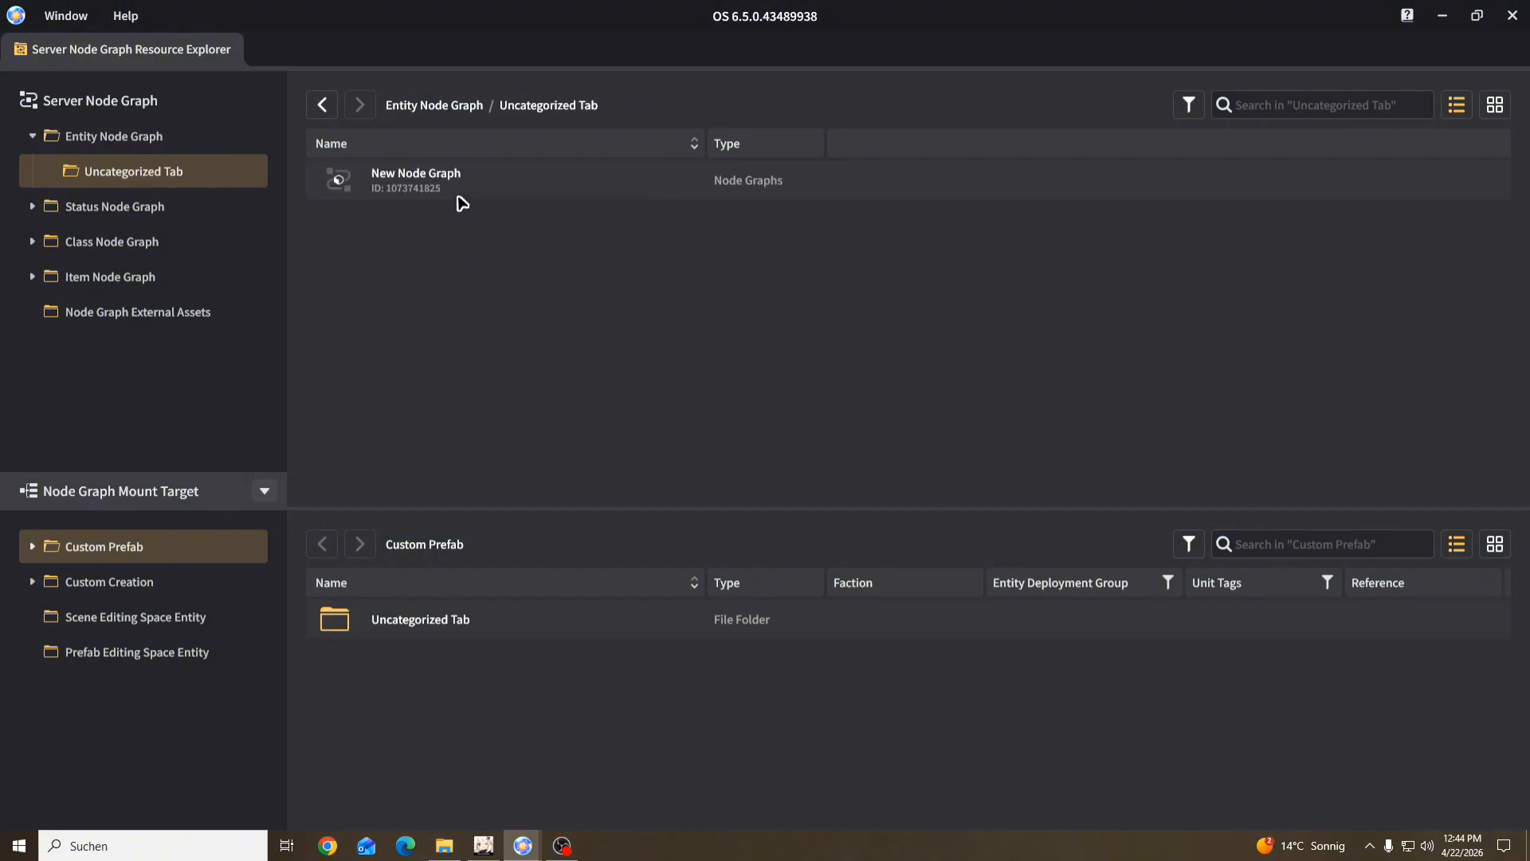
right_click(437, 191)
click(517, 237)
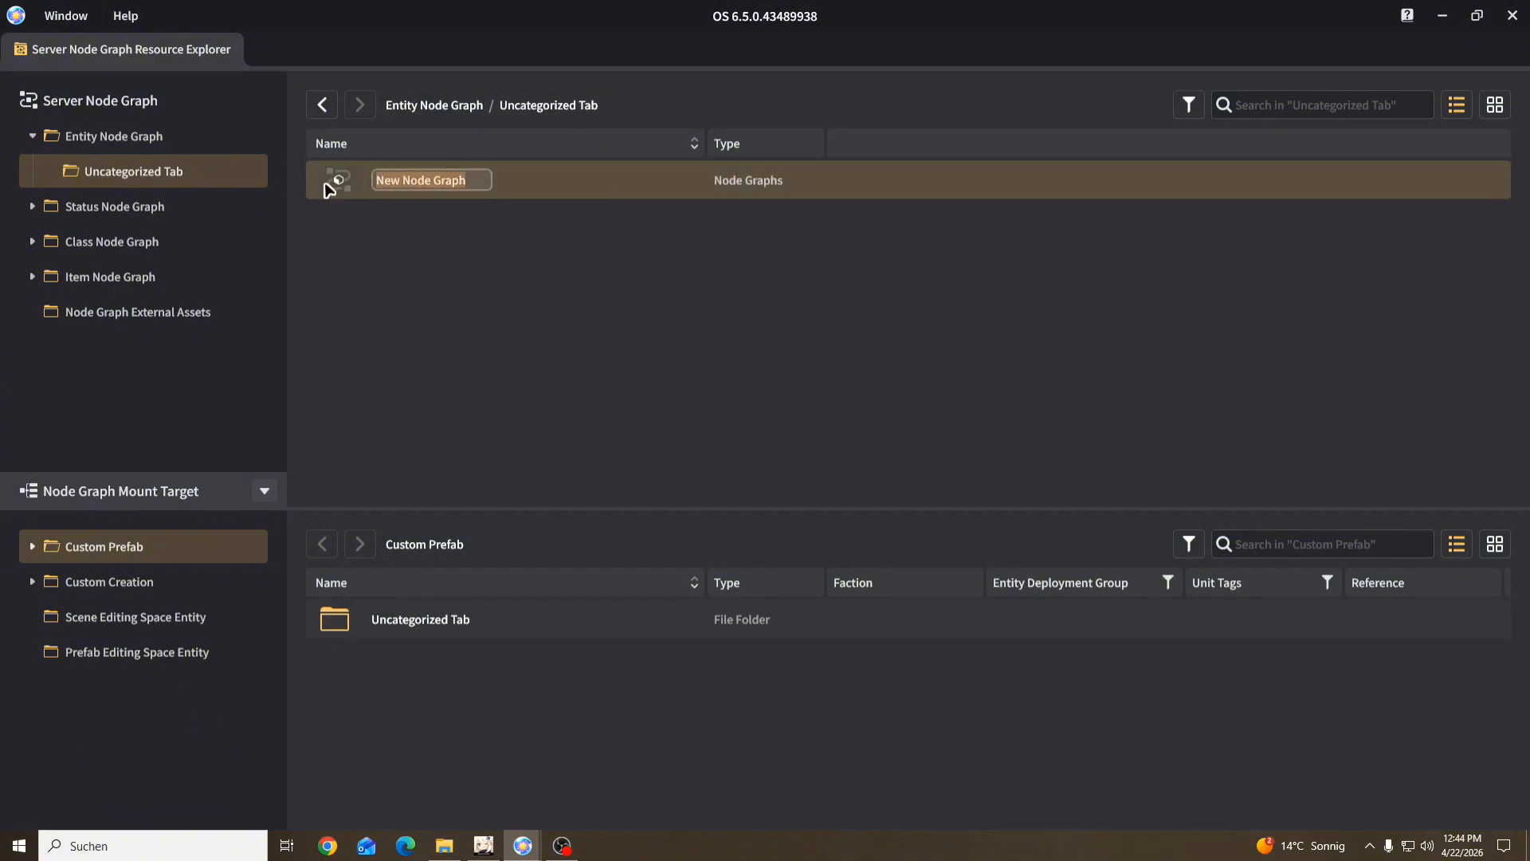
text(Tab)
key(Return)
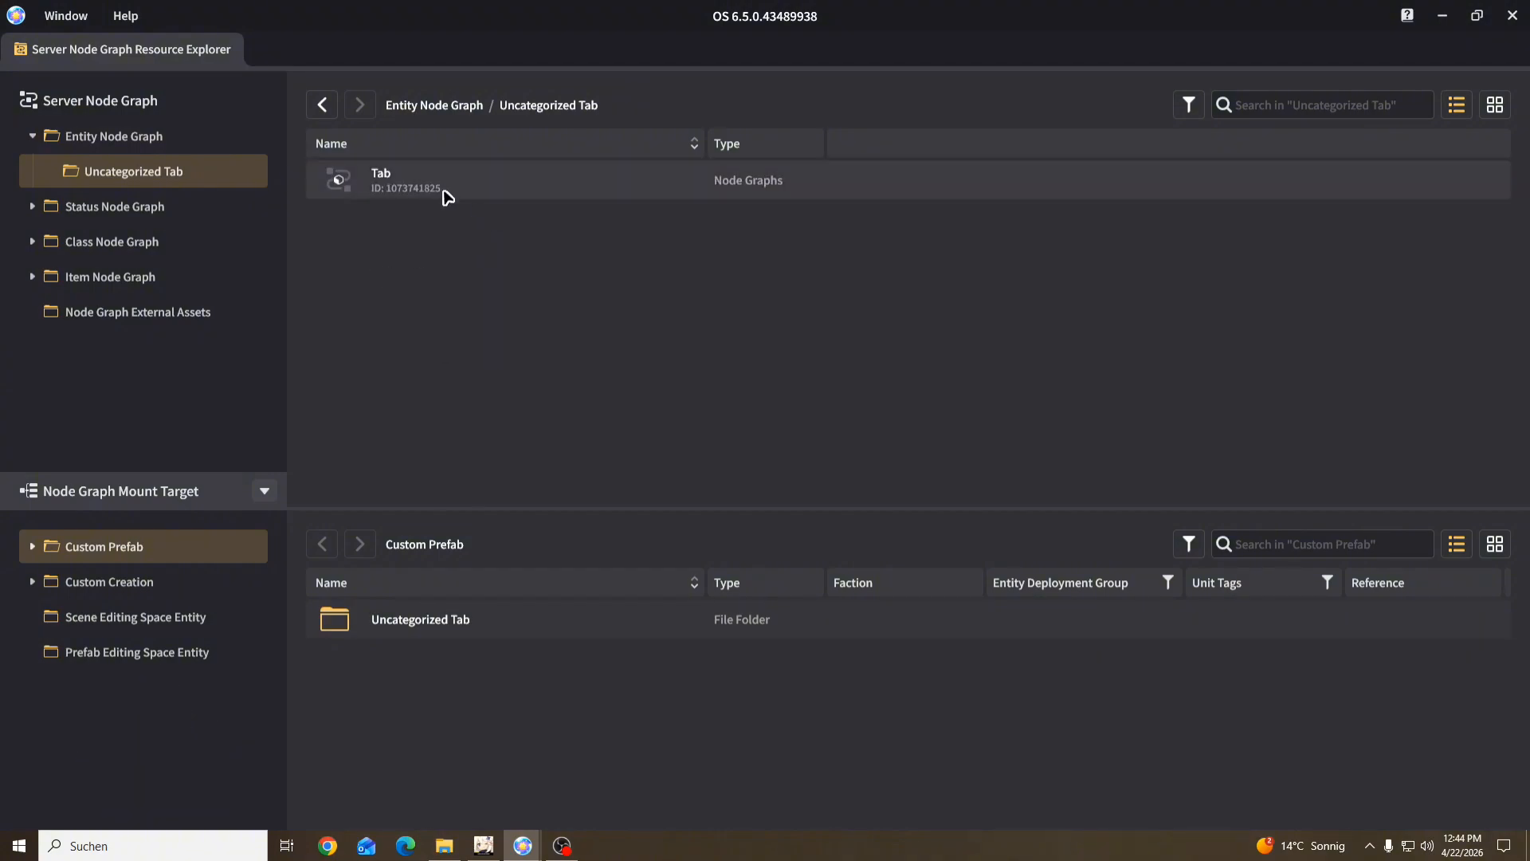
Step: Open the Tab node graph and add a When Tab Is Selected event node
double_click(439, 185)
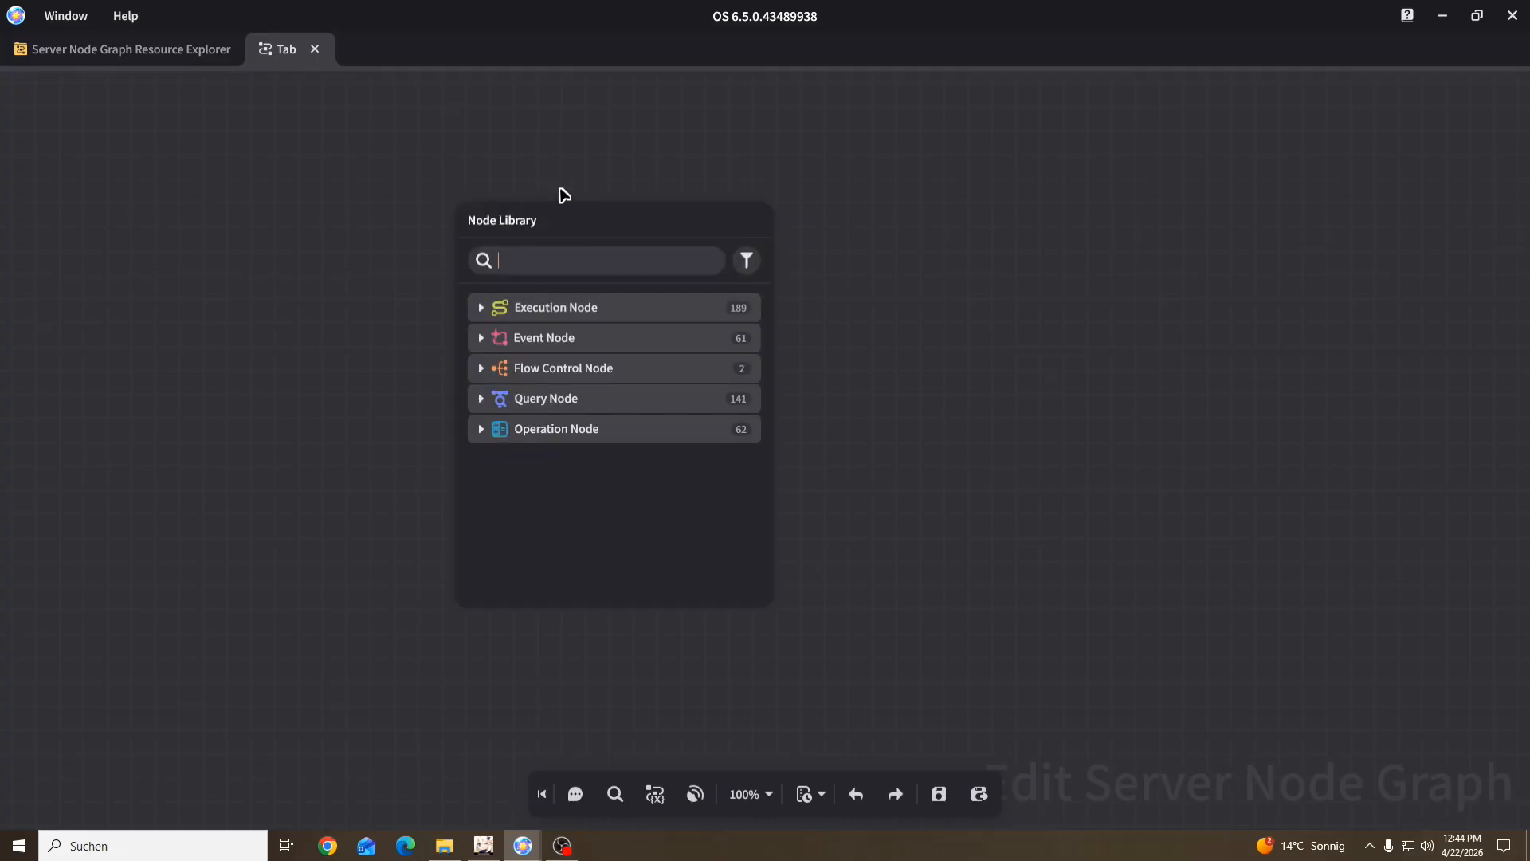
text(ta)
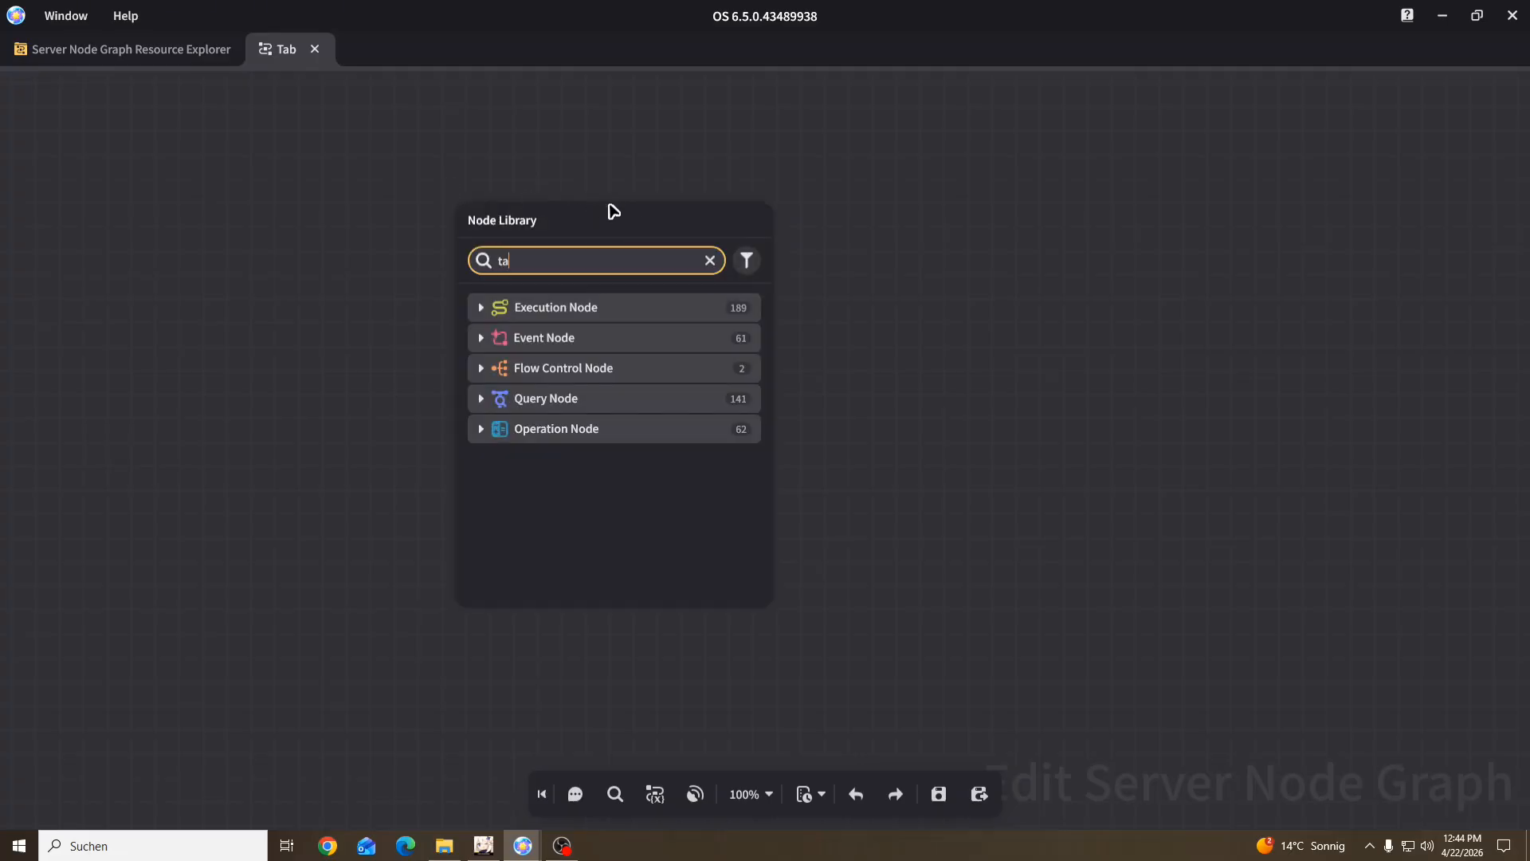
click(591, 313)
scroll(581, 393, down, 2)
scroll(581, 407, up, 2)
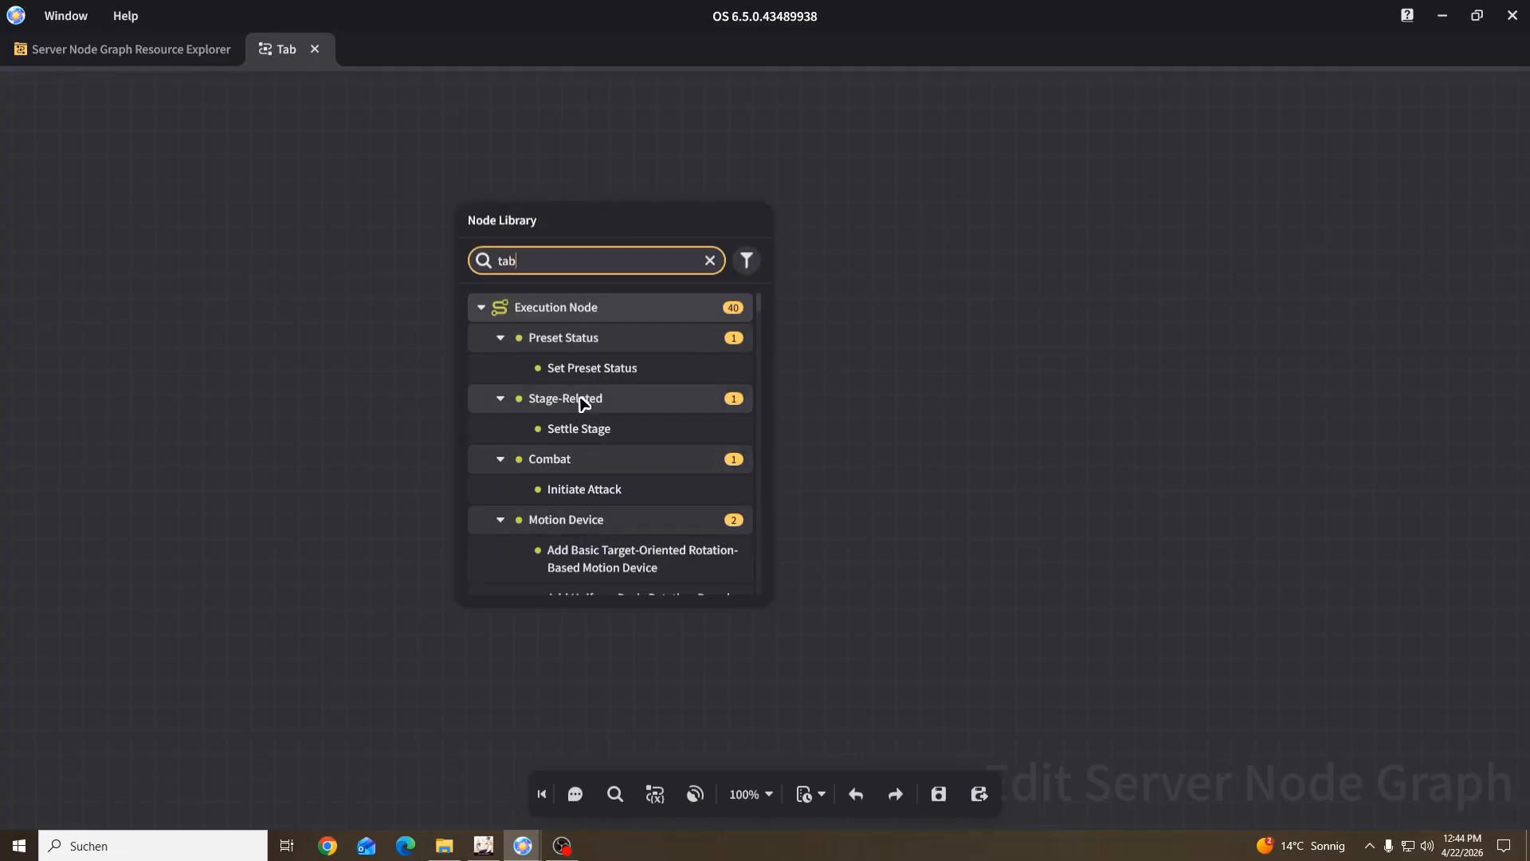
click(601, 461)
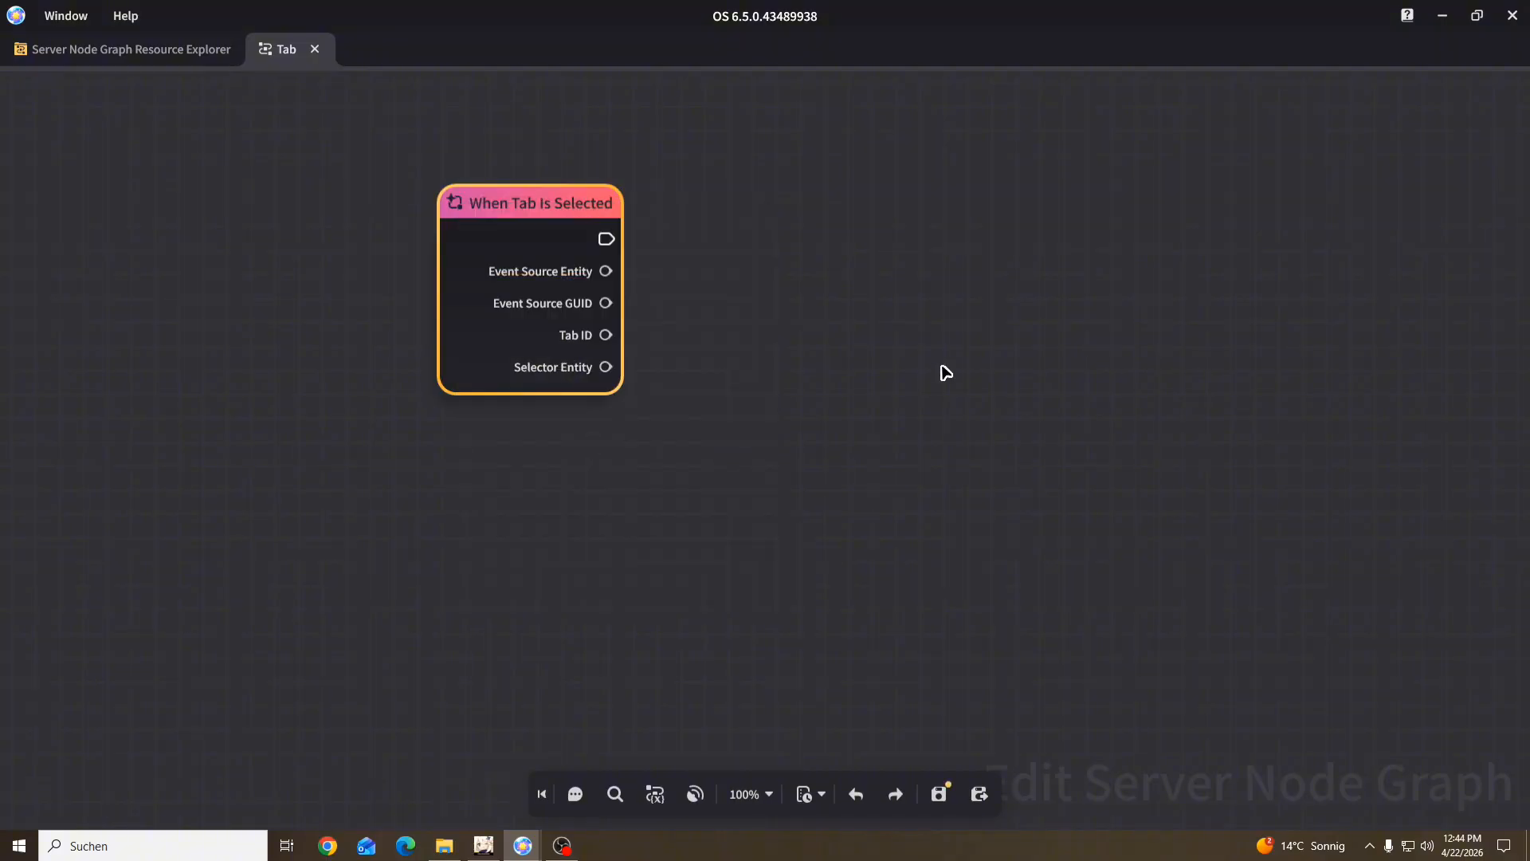
Step: Add a Double Branch node beside the event node and connect the event's execution output to it
click(762, 274)
middle_drag(762, 274, 697, 352)
scroll(697, 352, up, 2)
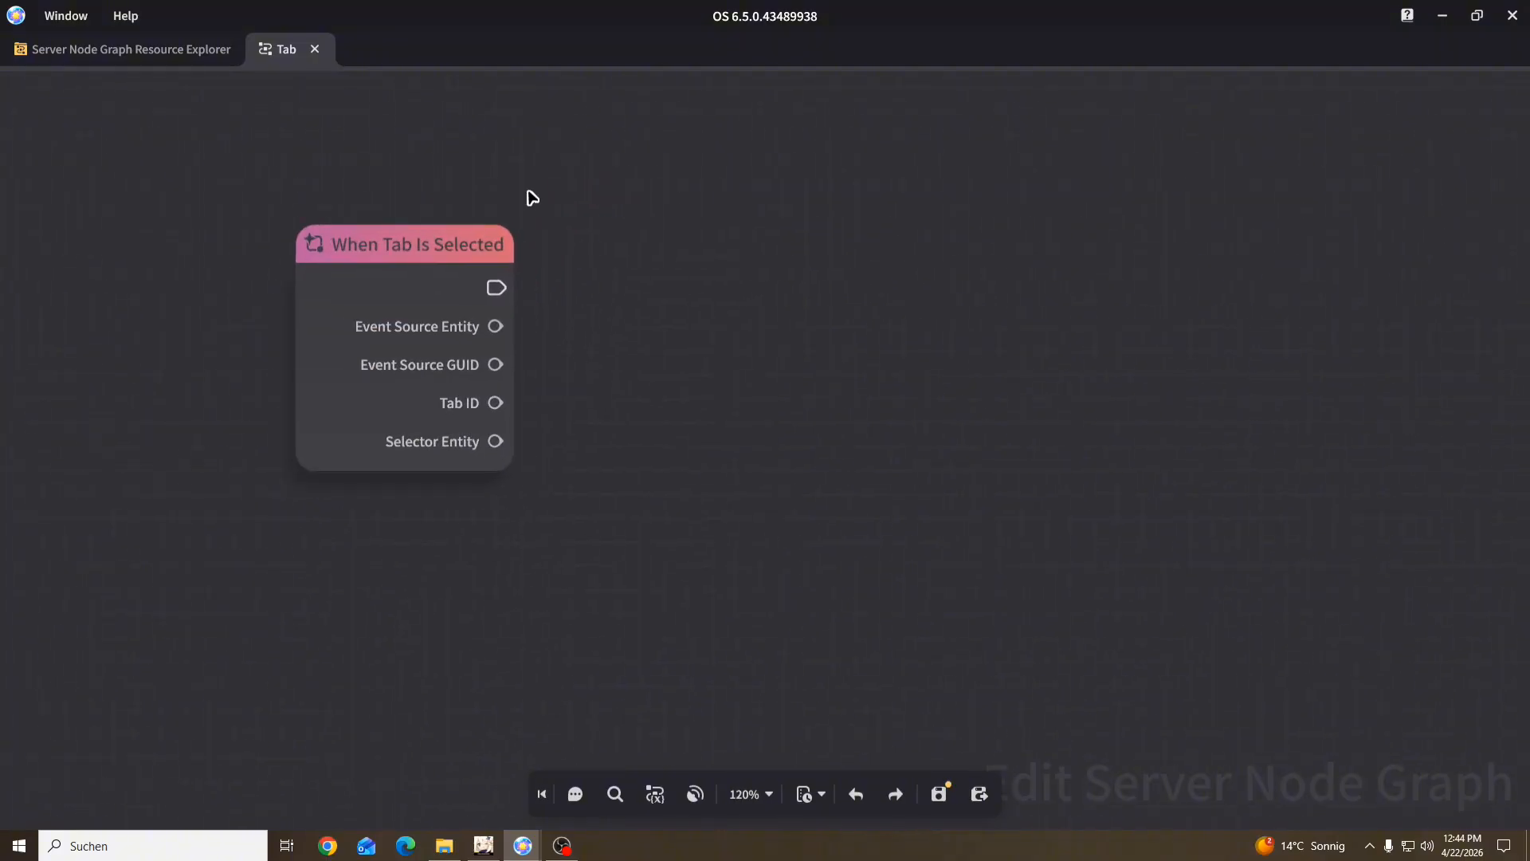
right_click(705, 288)
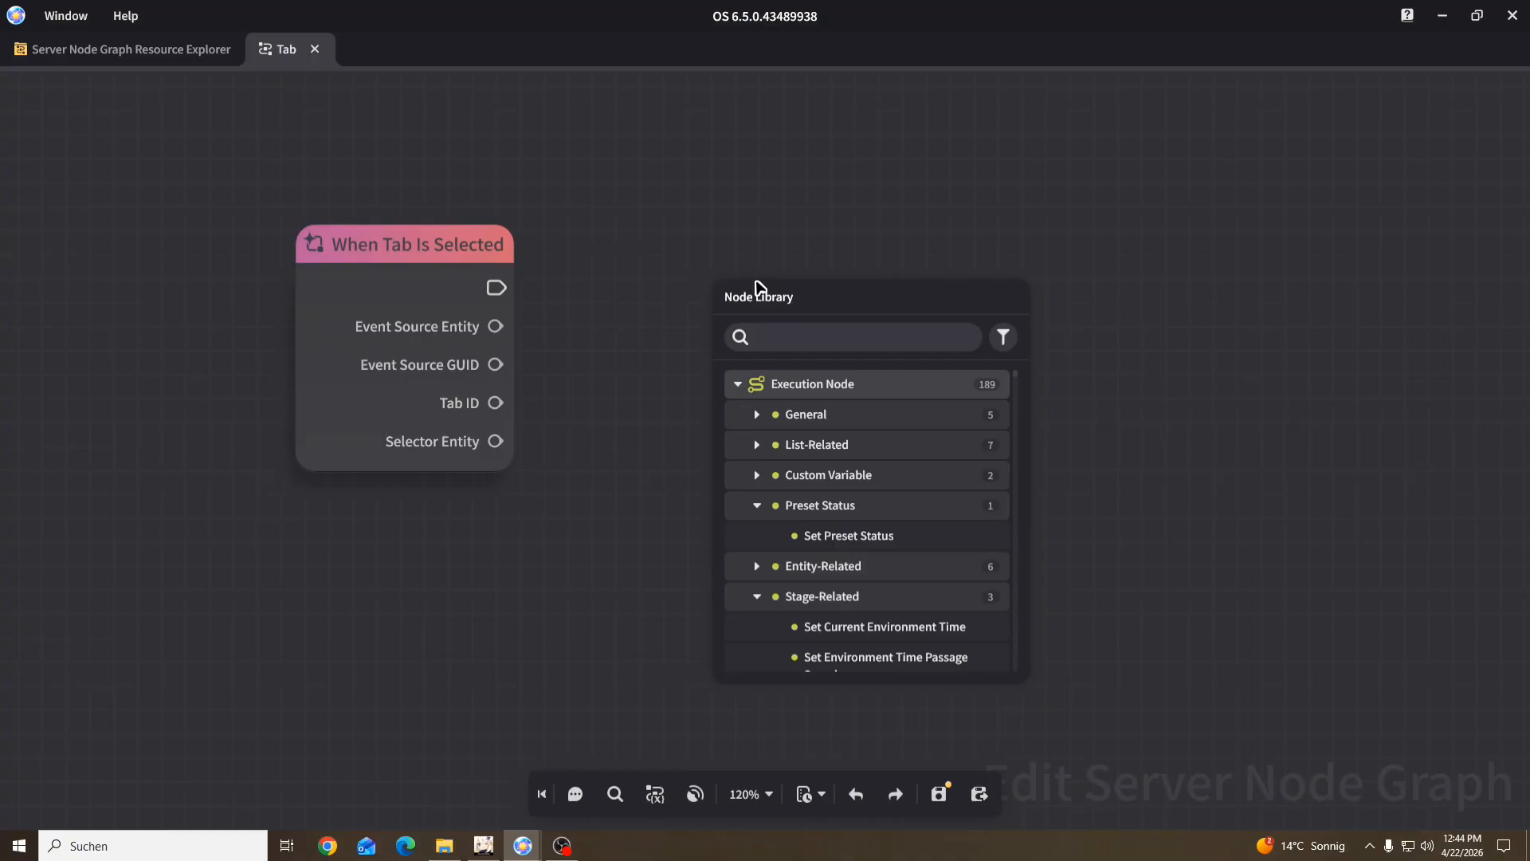
text(double)
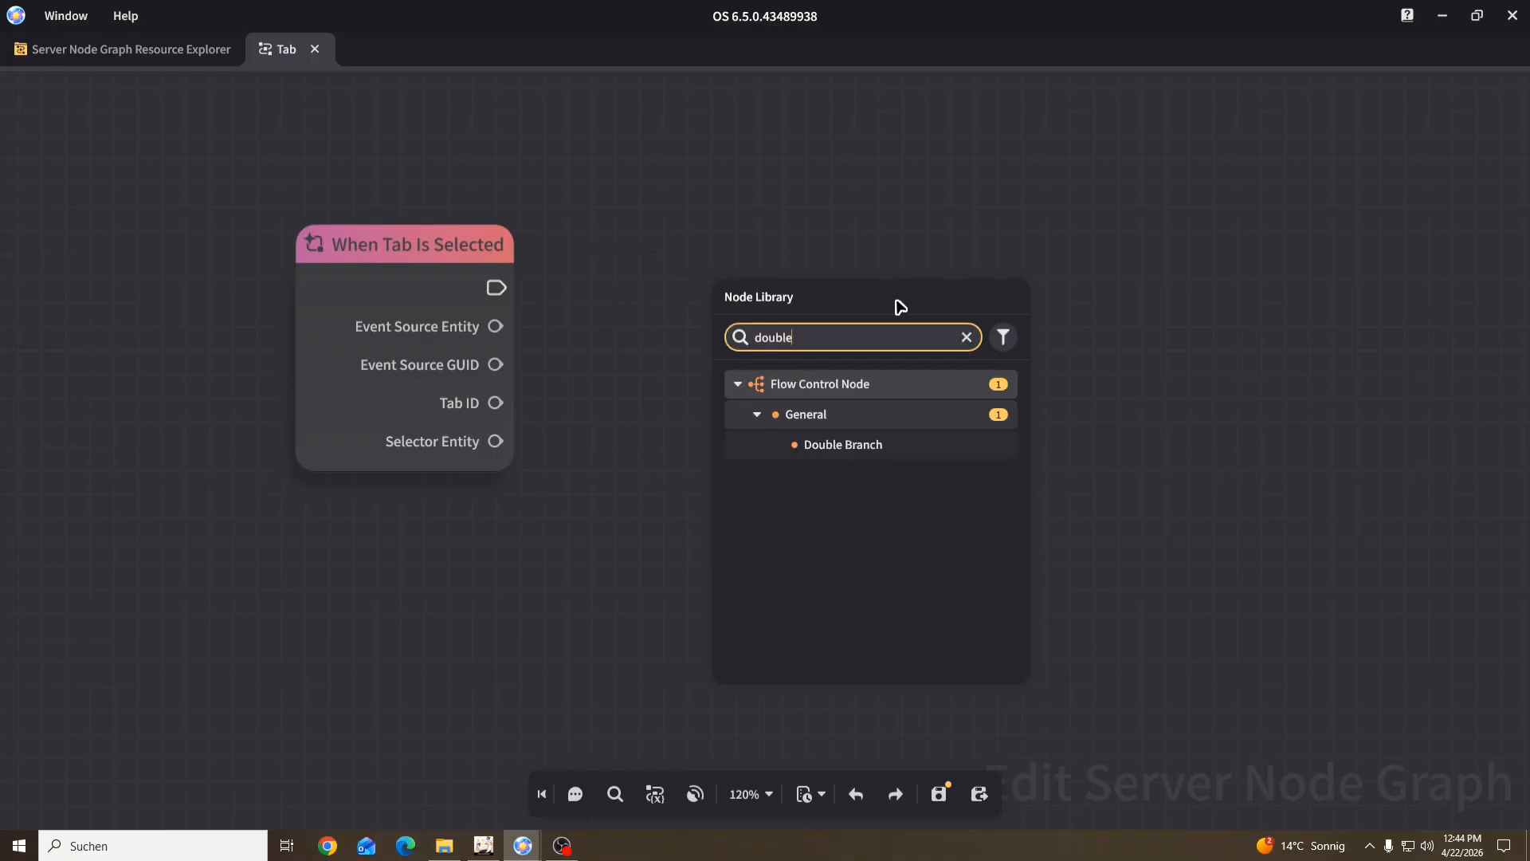
click(896, 455)
drag(760, 290, 496, 287)
drag(813, 263, 860, 263)
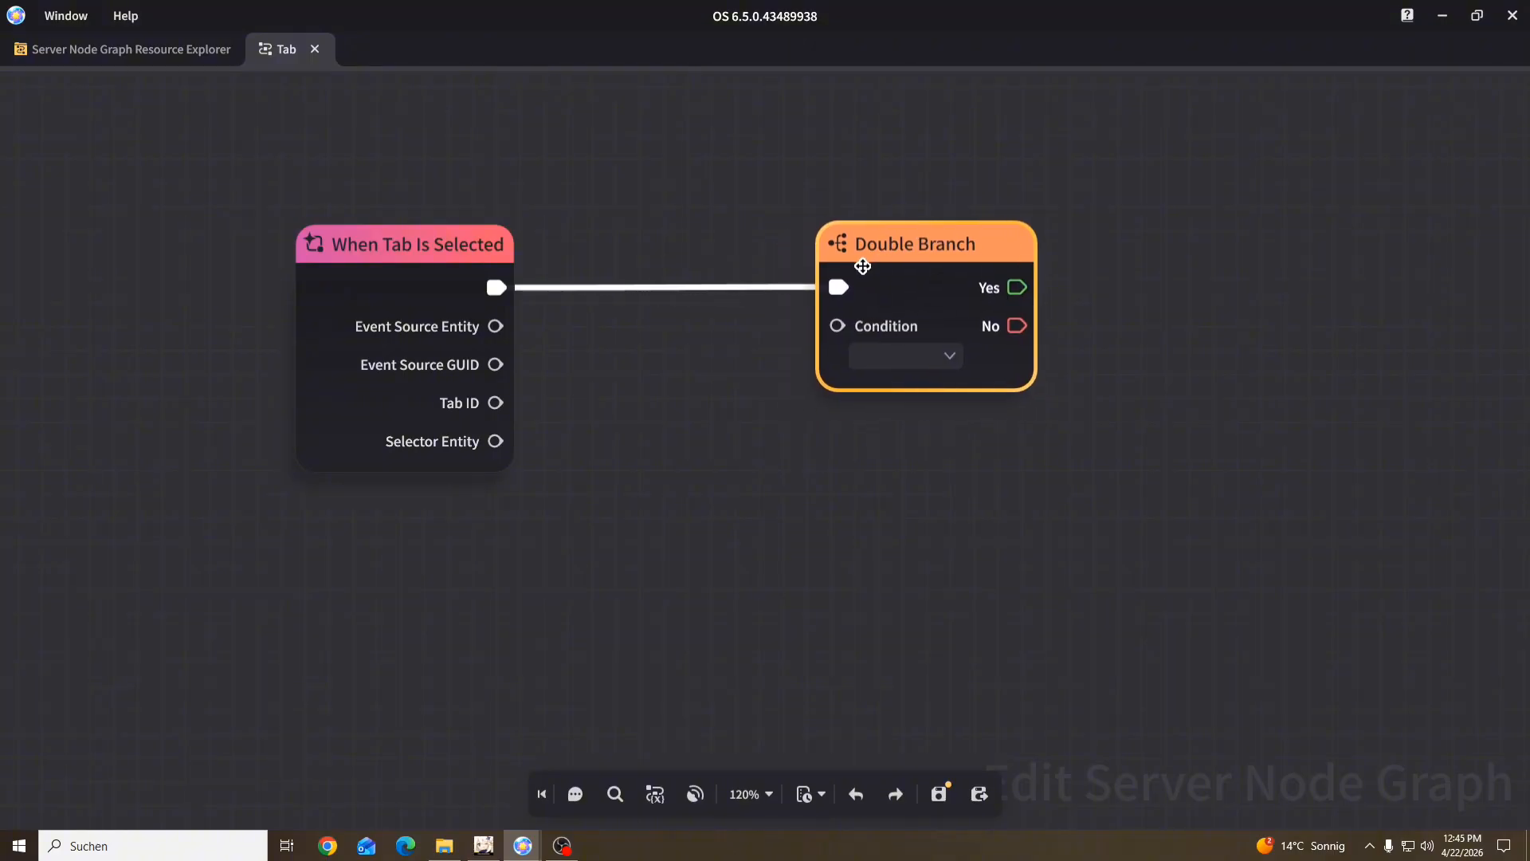
Step: Add an Equal node below the Double Branch and connect its Result to the branch's Condition
click(691, 390)
right_click(690, 391)
text(equal)
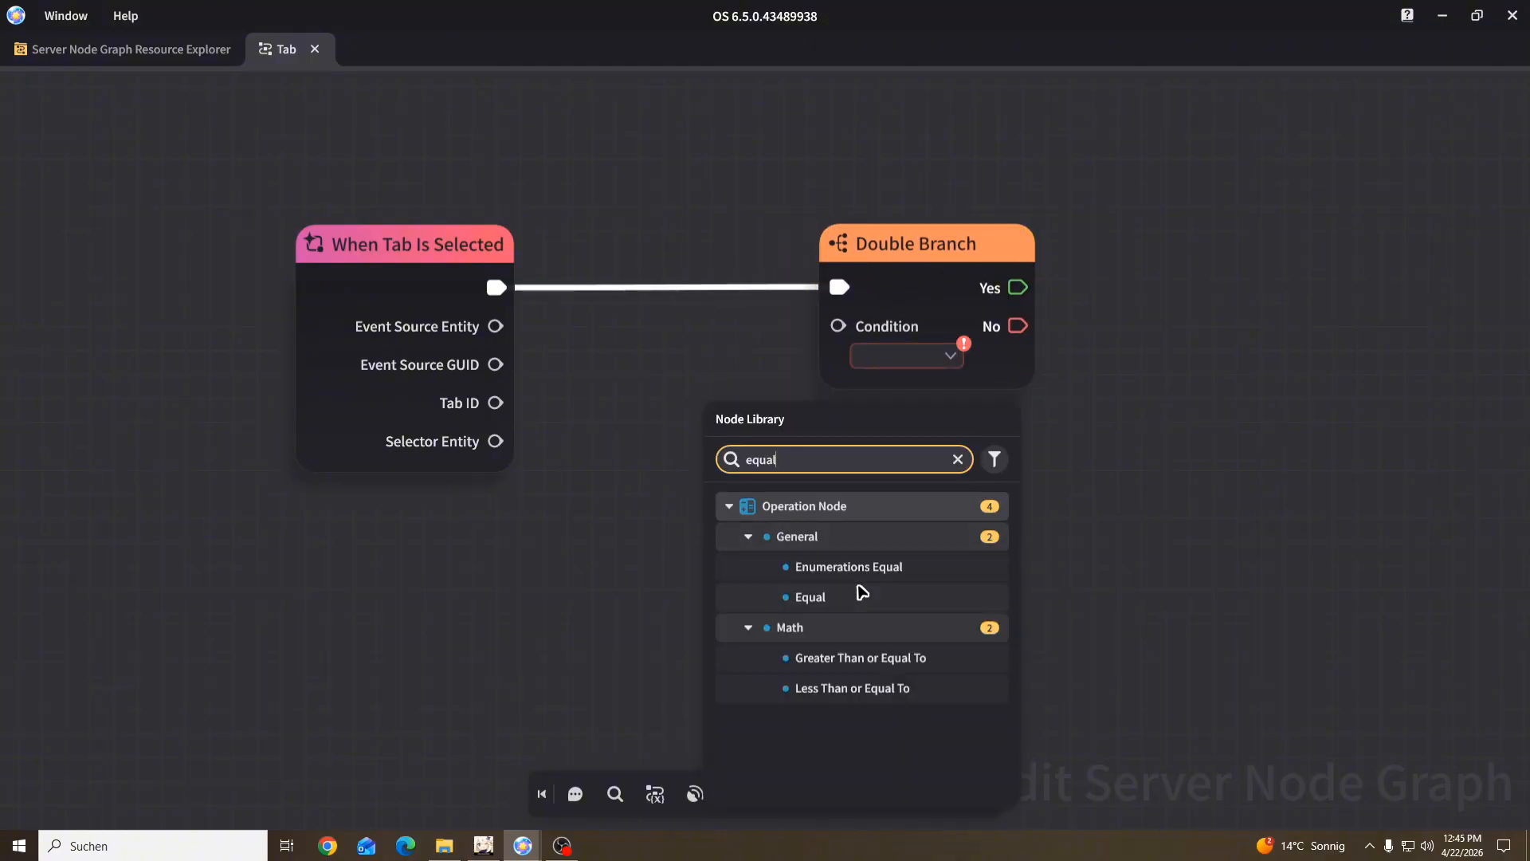
click(861, 590)
drag(838, 326, 969, 448)
drag(890, 406, 863, 436)
drag(838, 326, 895, 481)
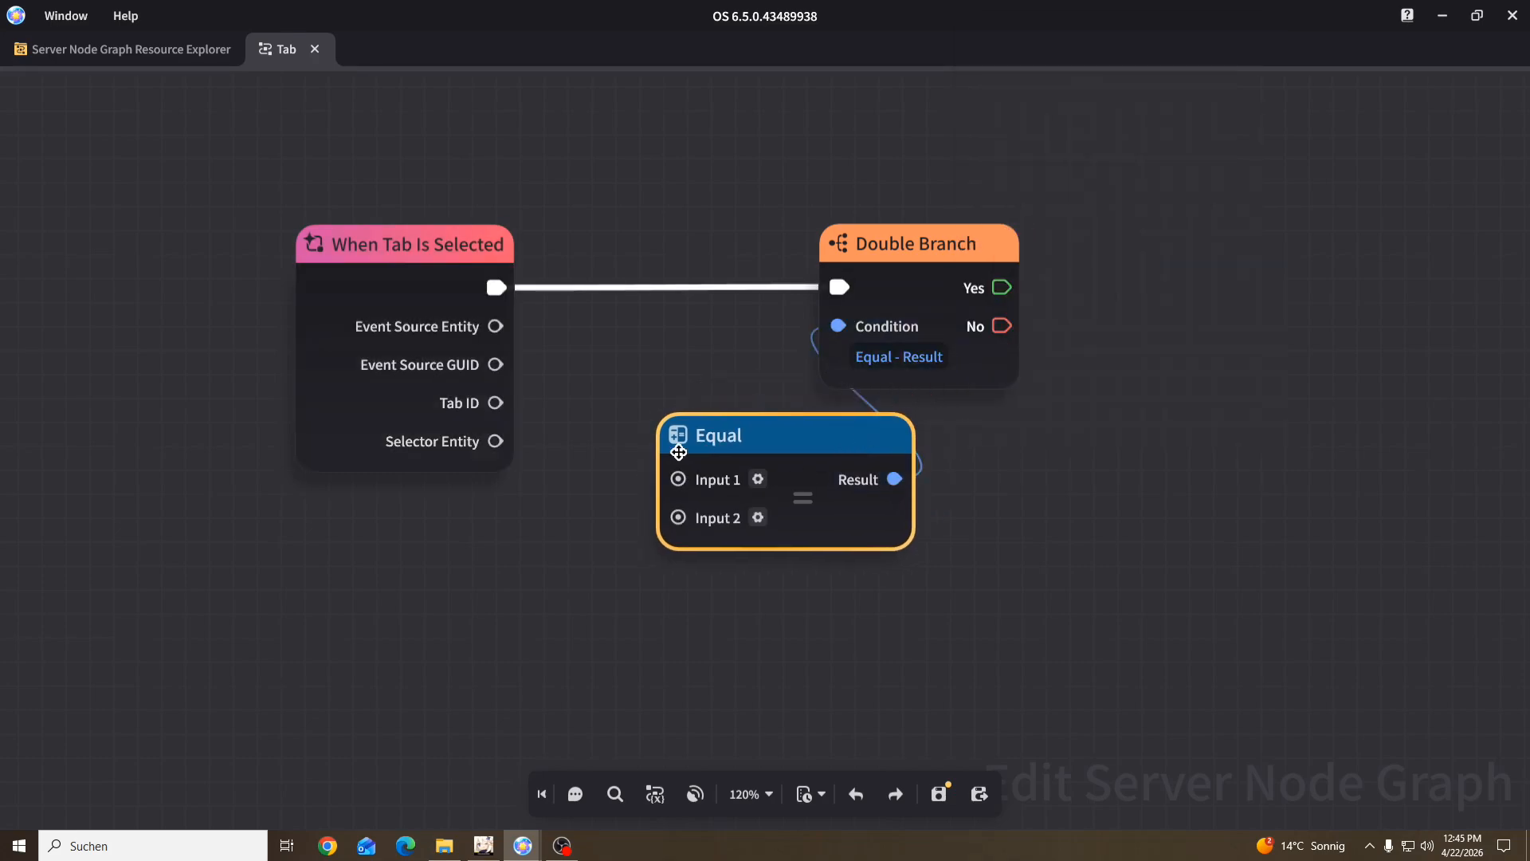
Step: Connect the event's Tab ID to Input 1 of the Equal node and set Input 2 to 1
drag(495, 403, 678, 479)
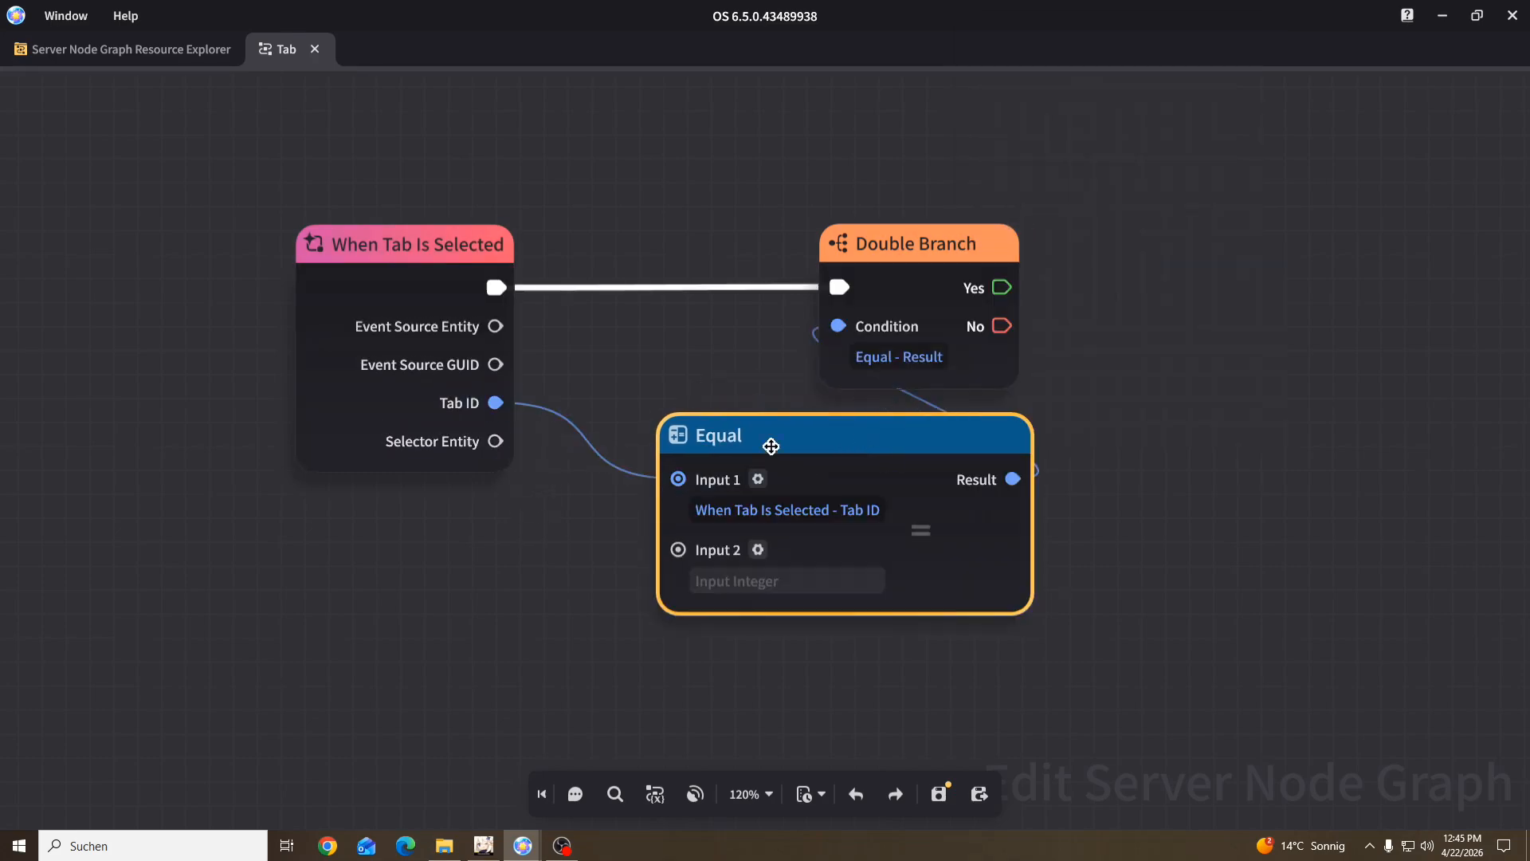
drag(771, 440, 703, 444)
click(677, 578)
text(1)
click(1150, 587)
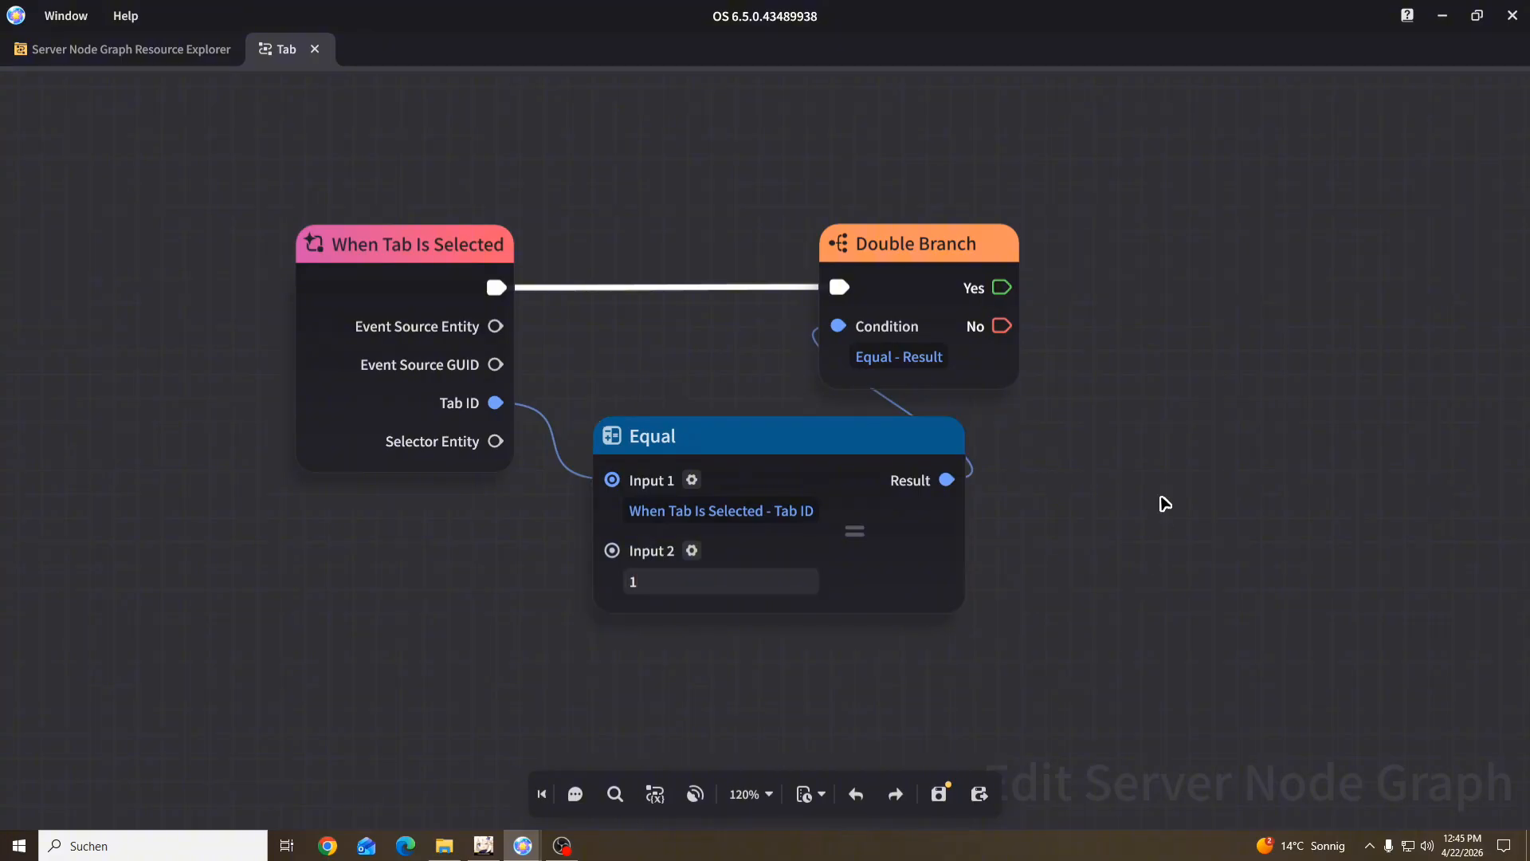
Step: Add a Set Custom Variable node and connect the Double Branch's Yes output to it
drag(1155, 392, 913, 417)
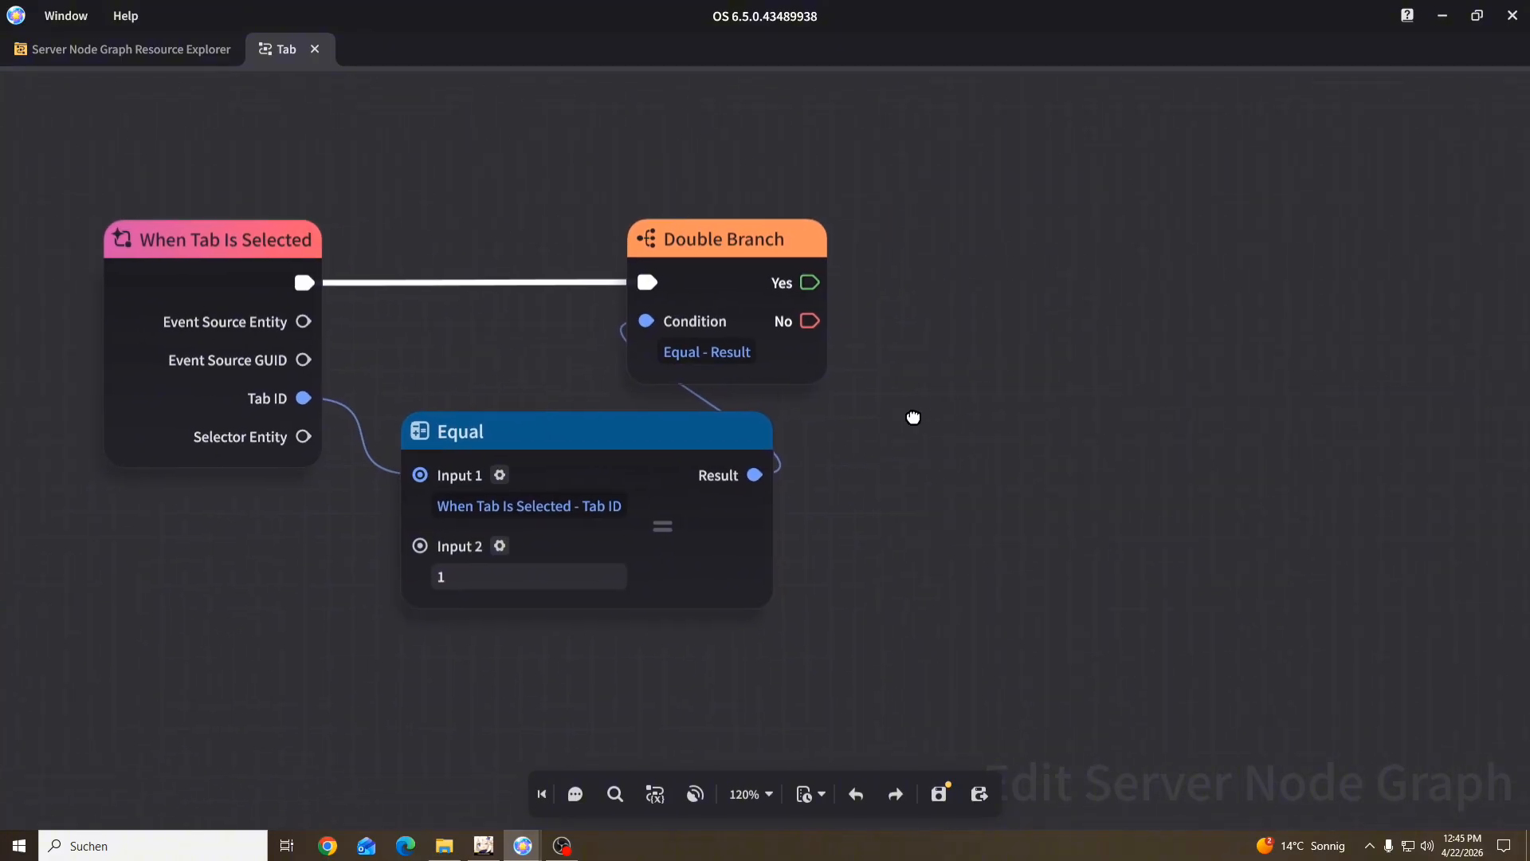
right_click(1172, 289)
text(set cus)
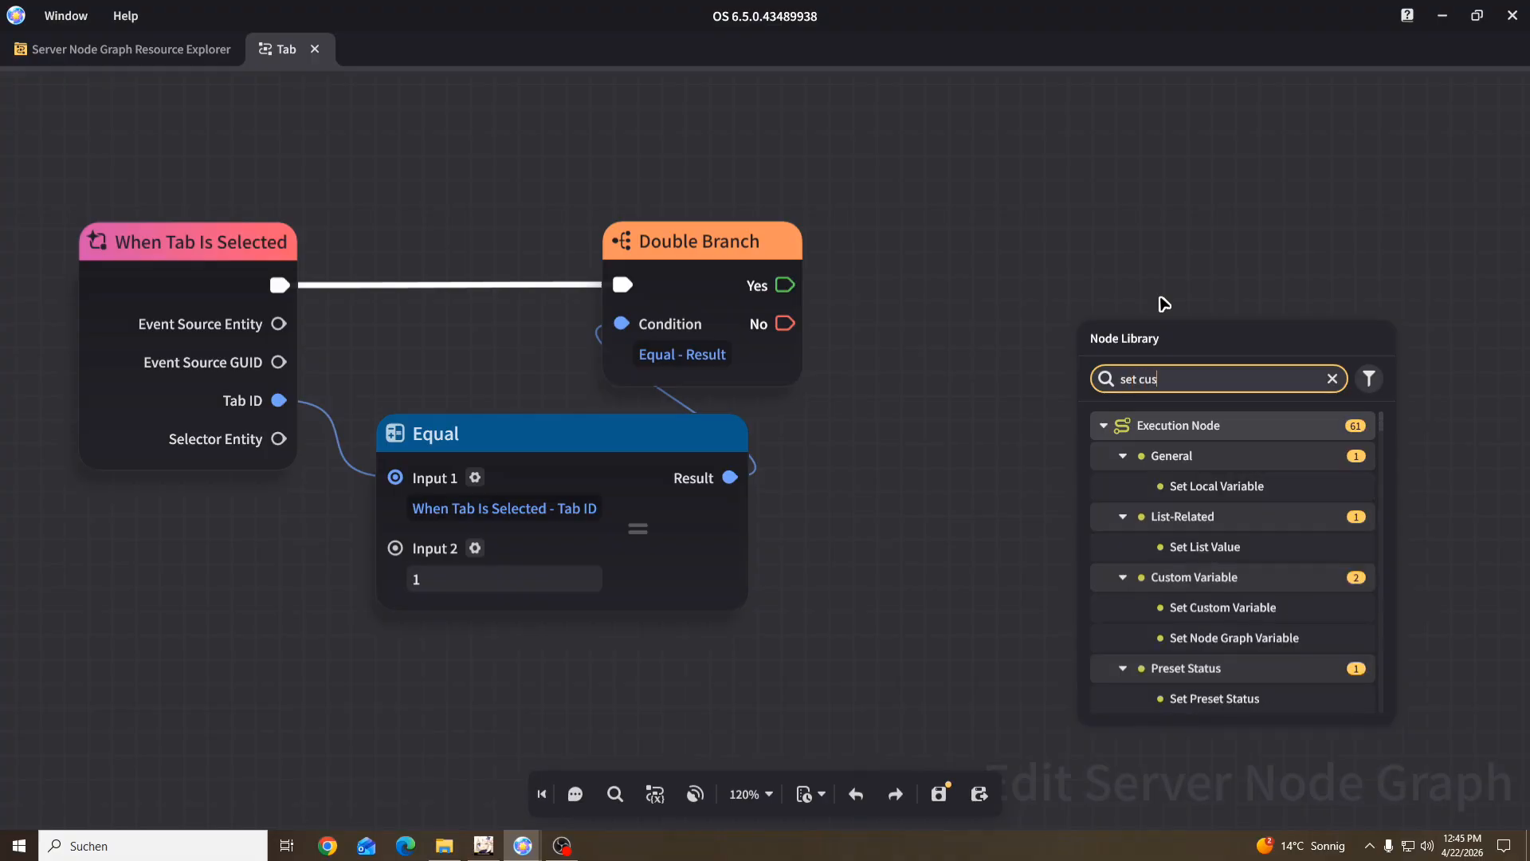
click(1221, 491)
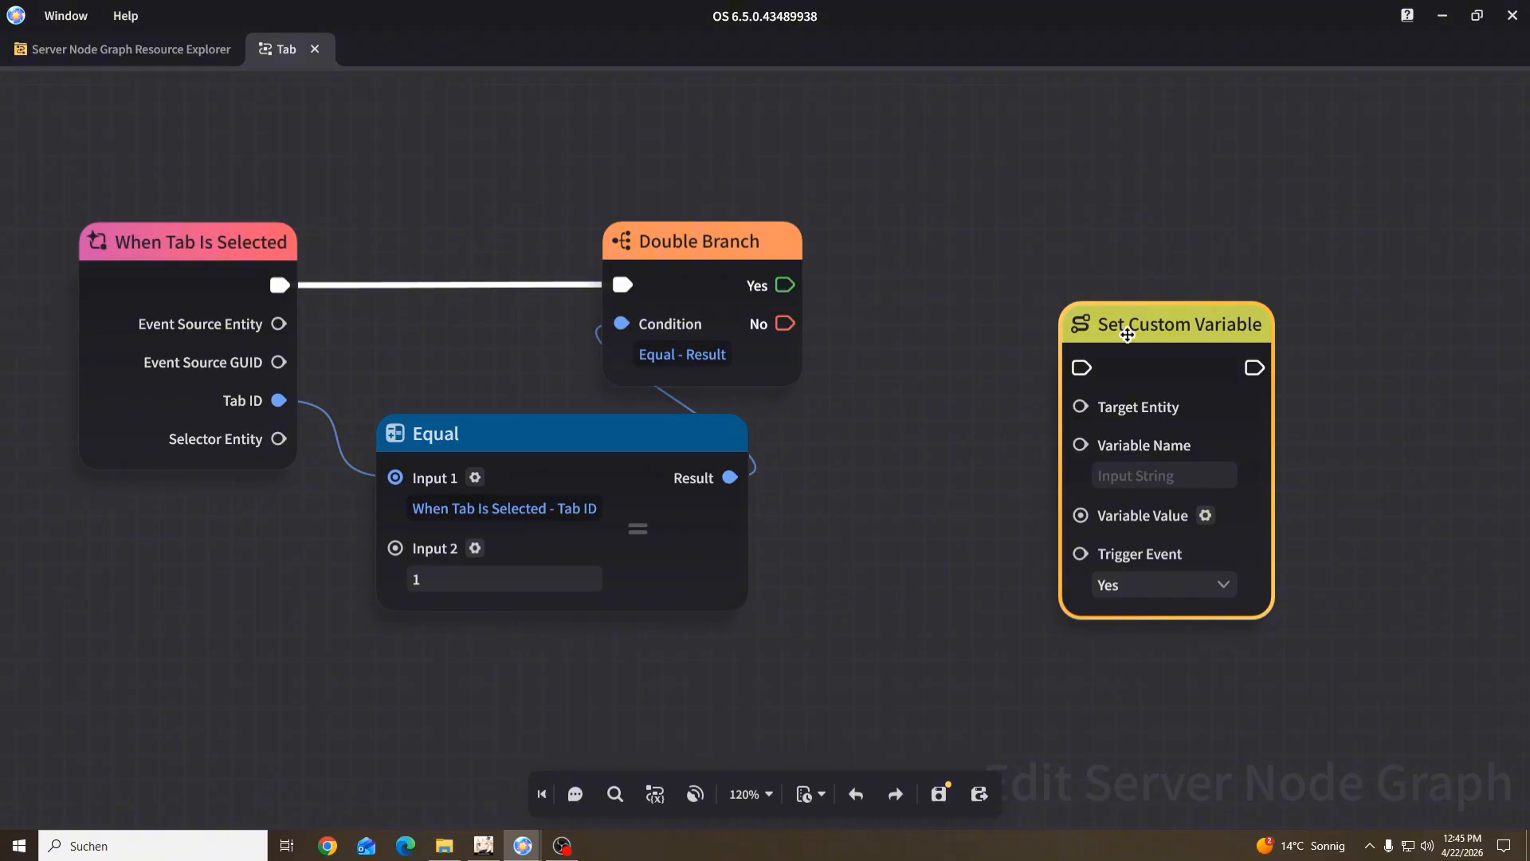
drag(1127, 335, 1071, 222)
drag(785, 284, 1022, 256)
drag(1085, 200, 1214, 232)
Step: Add a Query Entity by GUID node and place it above the link between Double Branch and Set Custom Variable
click(1020, 508)
middle_drag(979, 500, 573, 483)
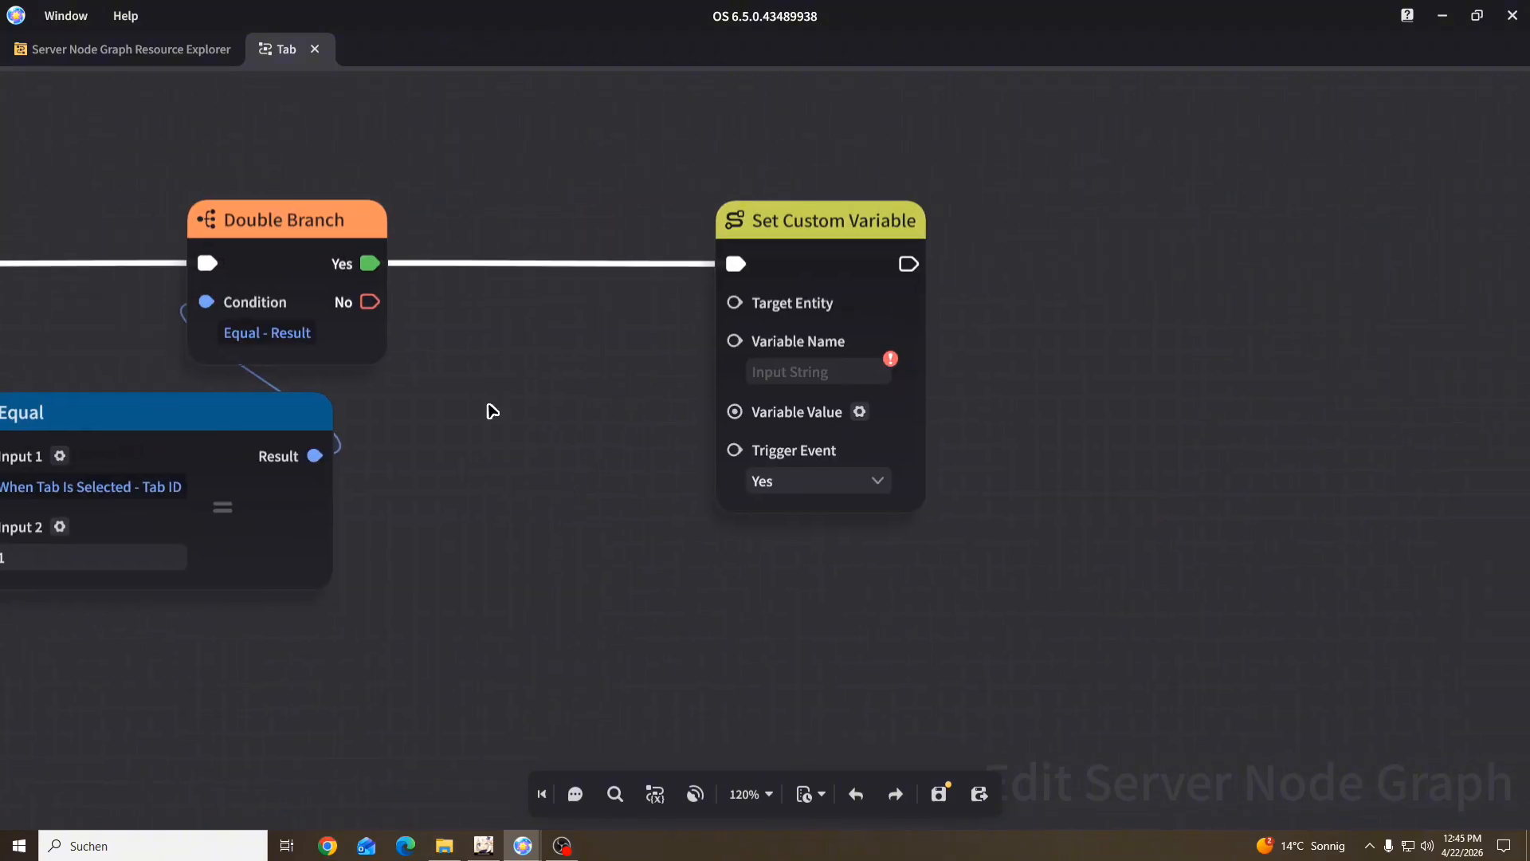
scroll(514, 408, up, 1)
right_click(590, 423)
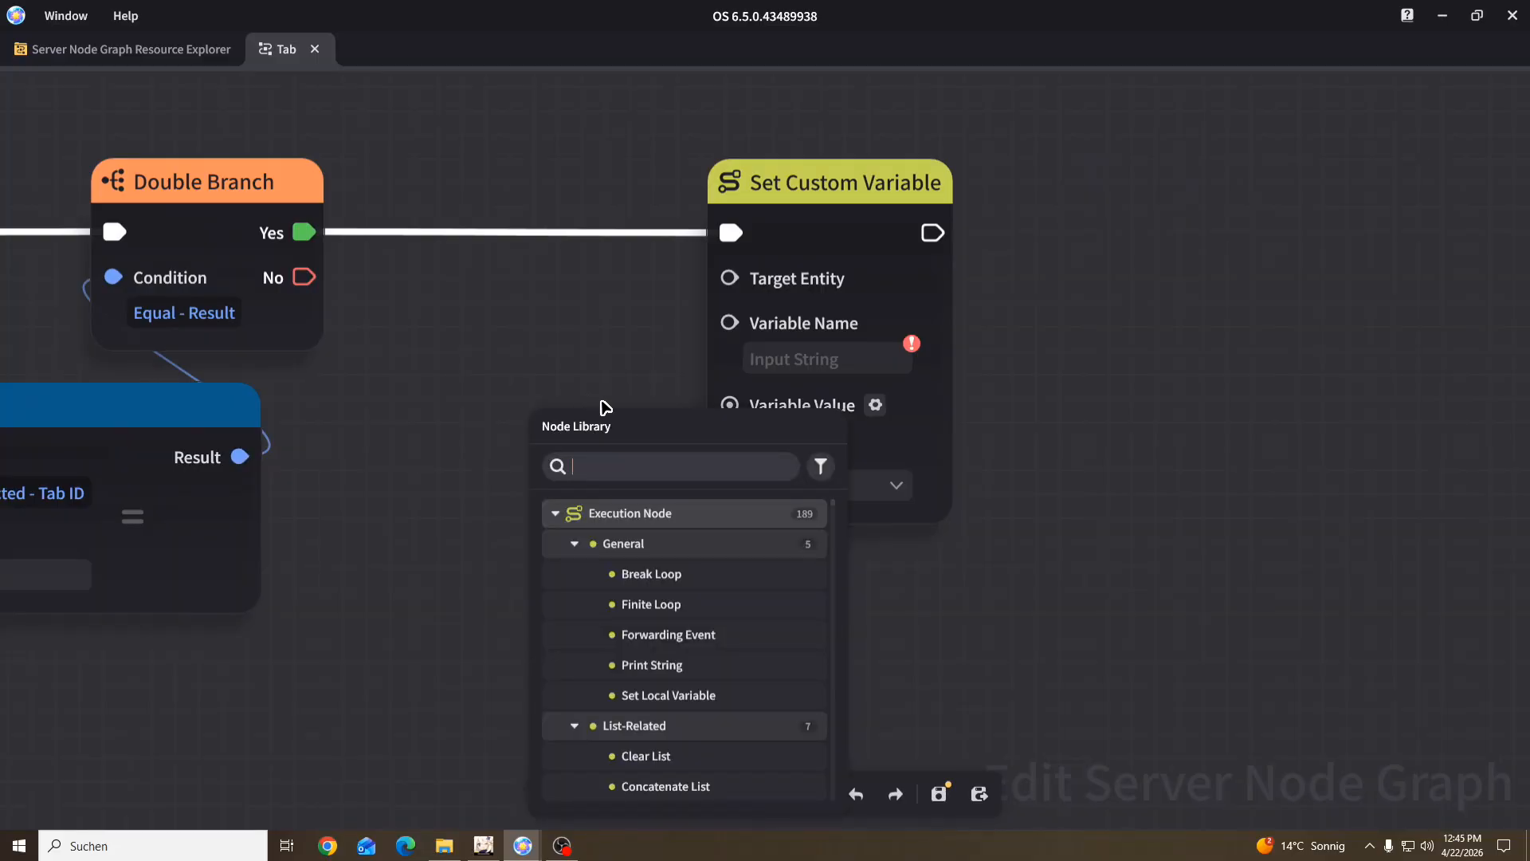
text(guid)
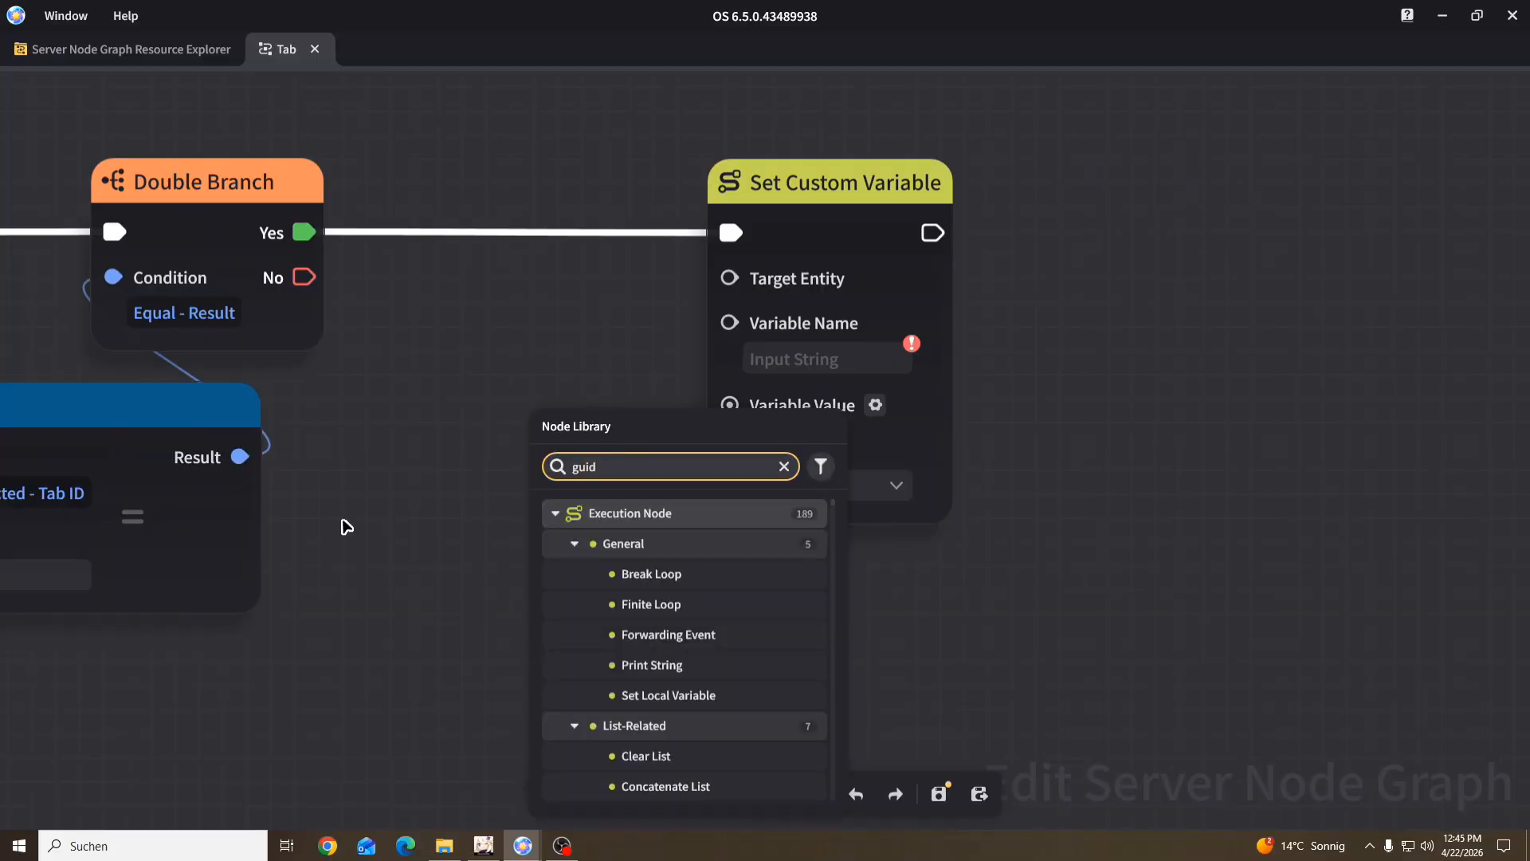
click(699, 683)
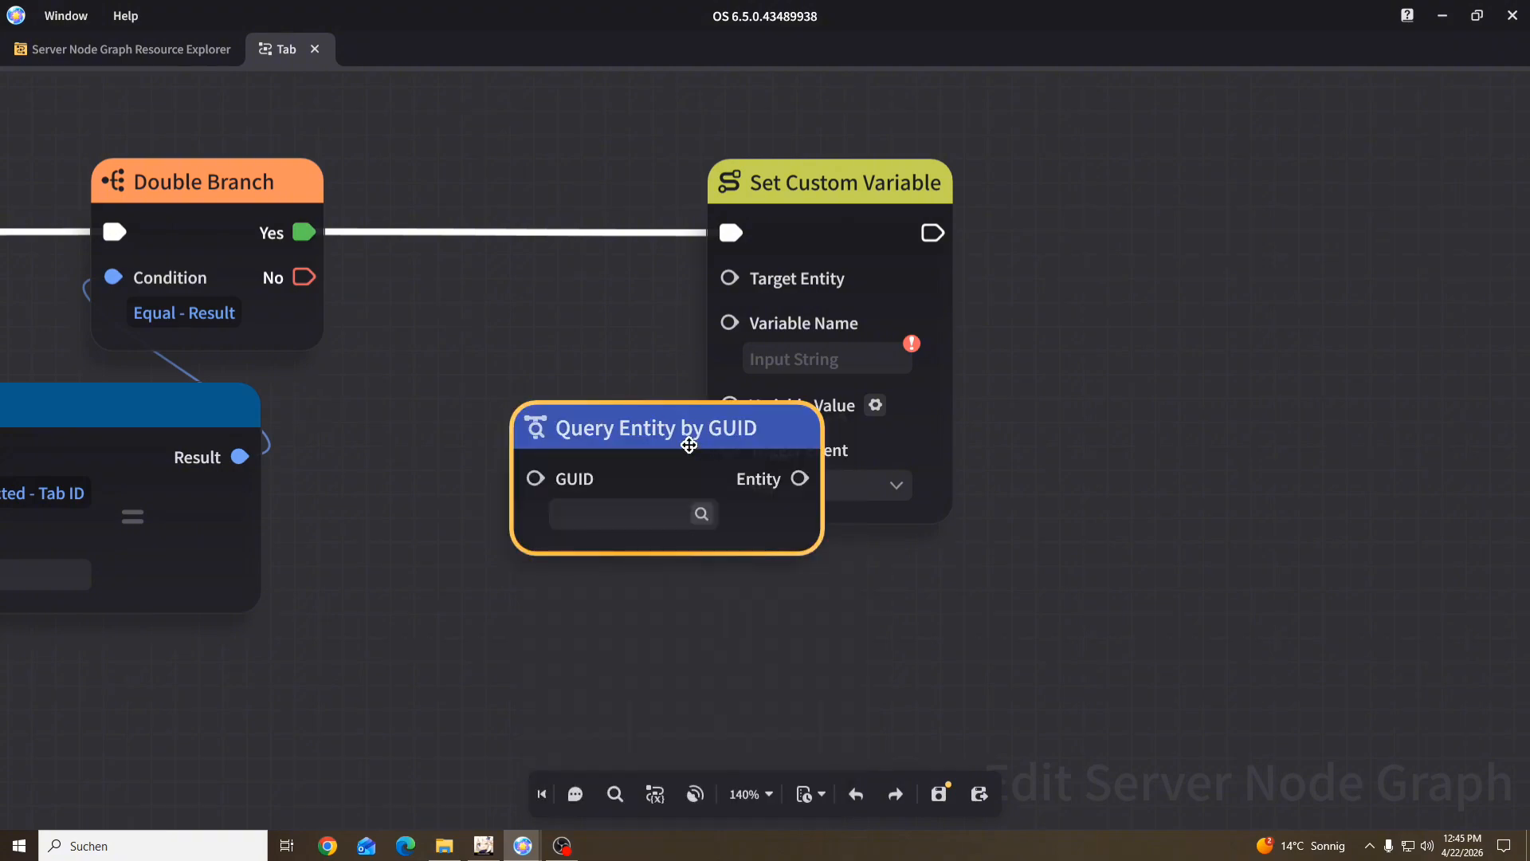
drag(686, 436, 570, 113)
drag(608, 375, 632, 552)
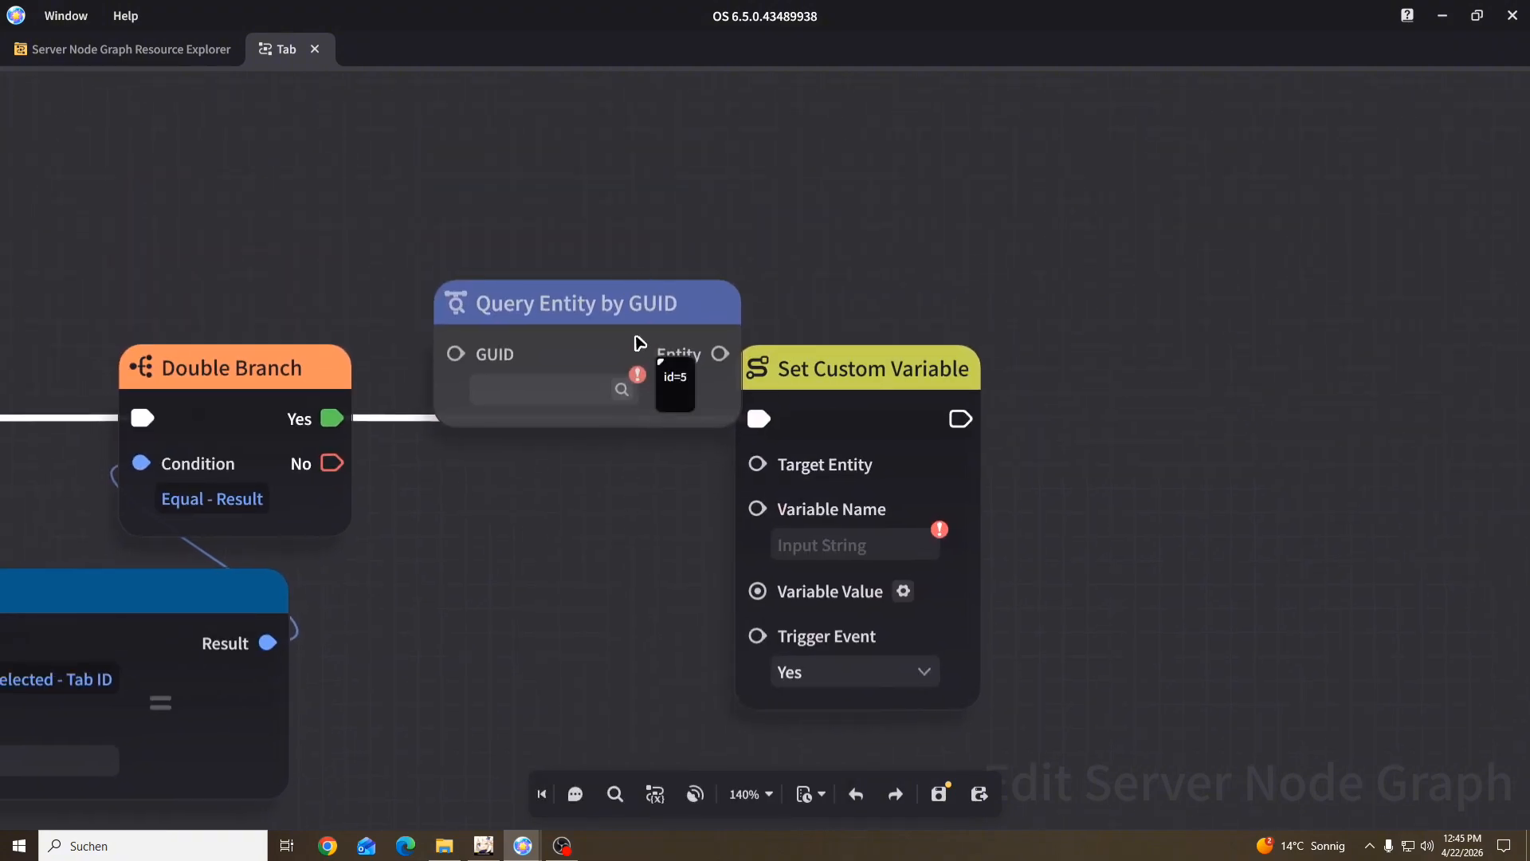
Step: Move the Query Entity by GUID node clear of the branch link and set its GUID to the Stage Entity
drag(658, 305, 621, 157)
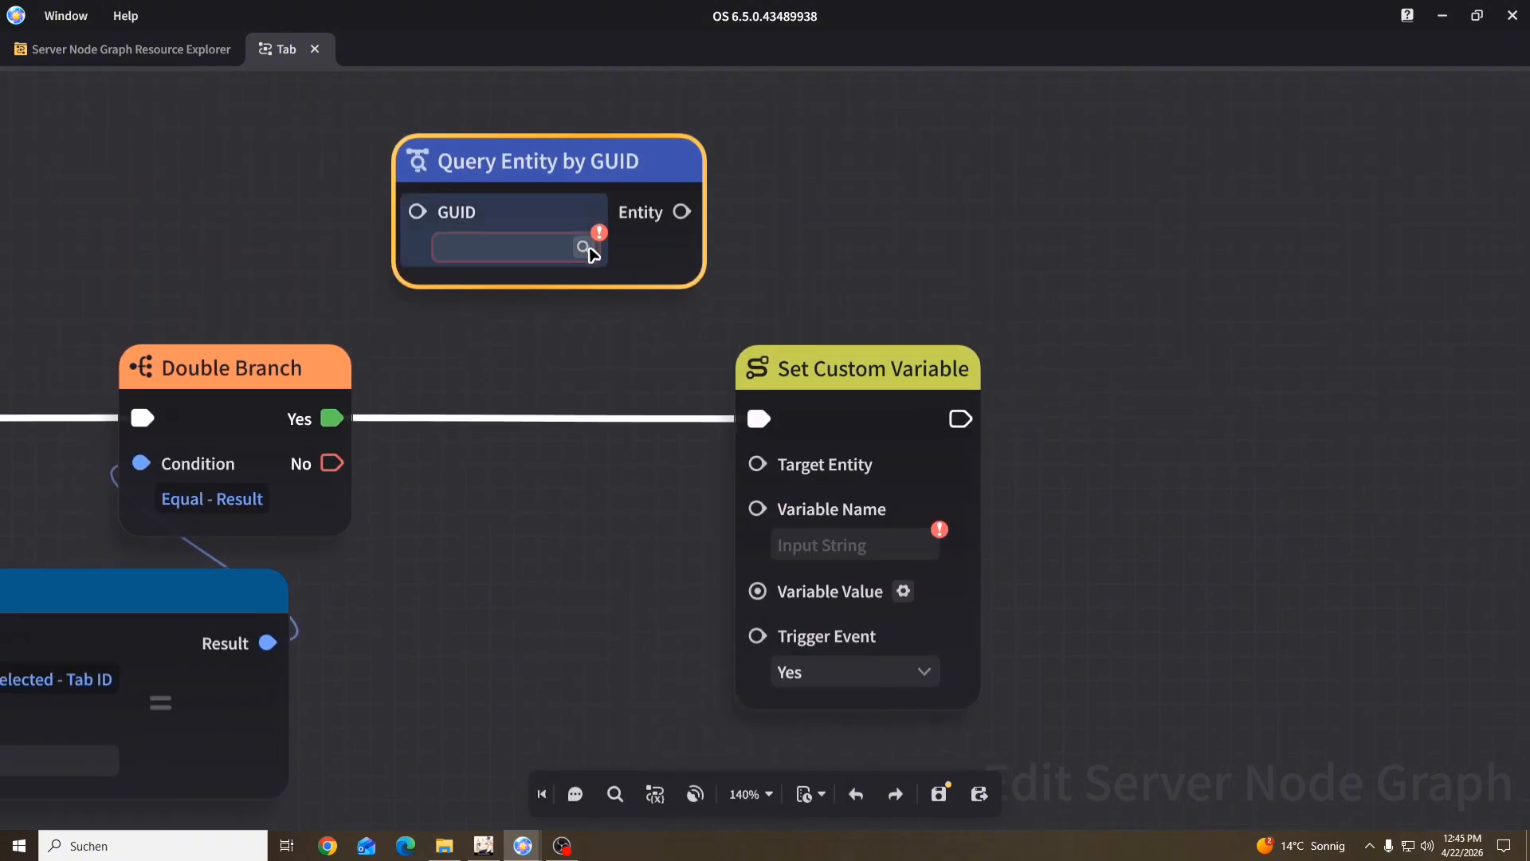
click(584, 248)
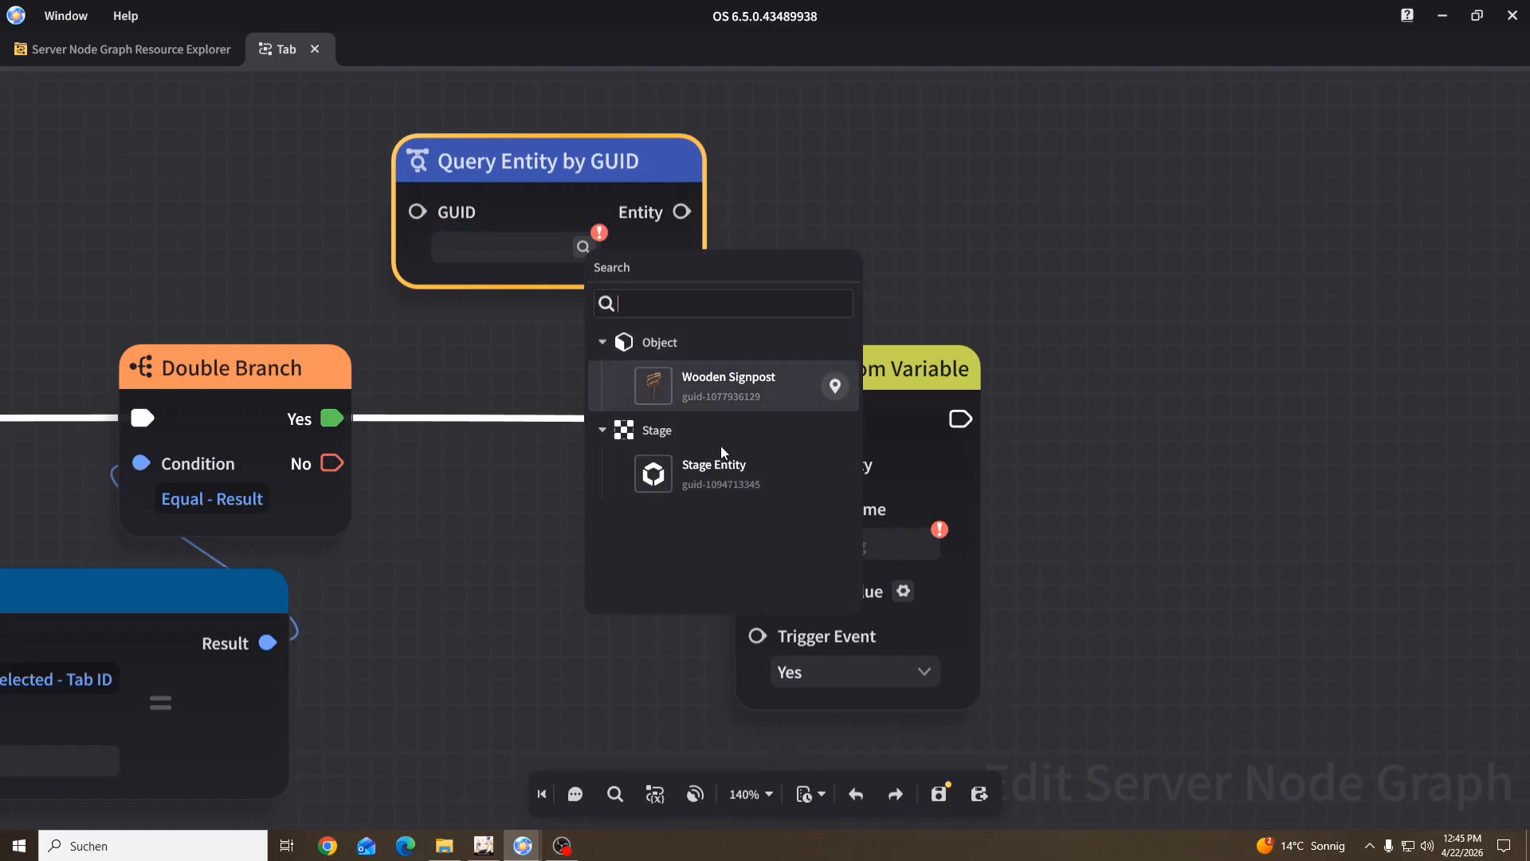
text(sta)
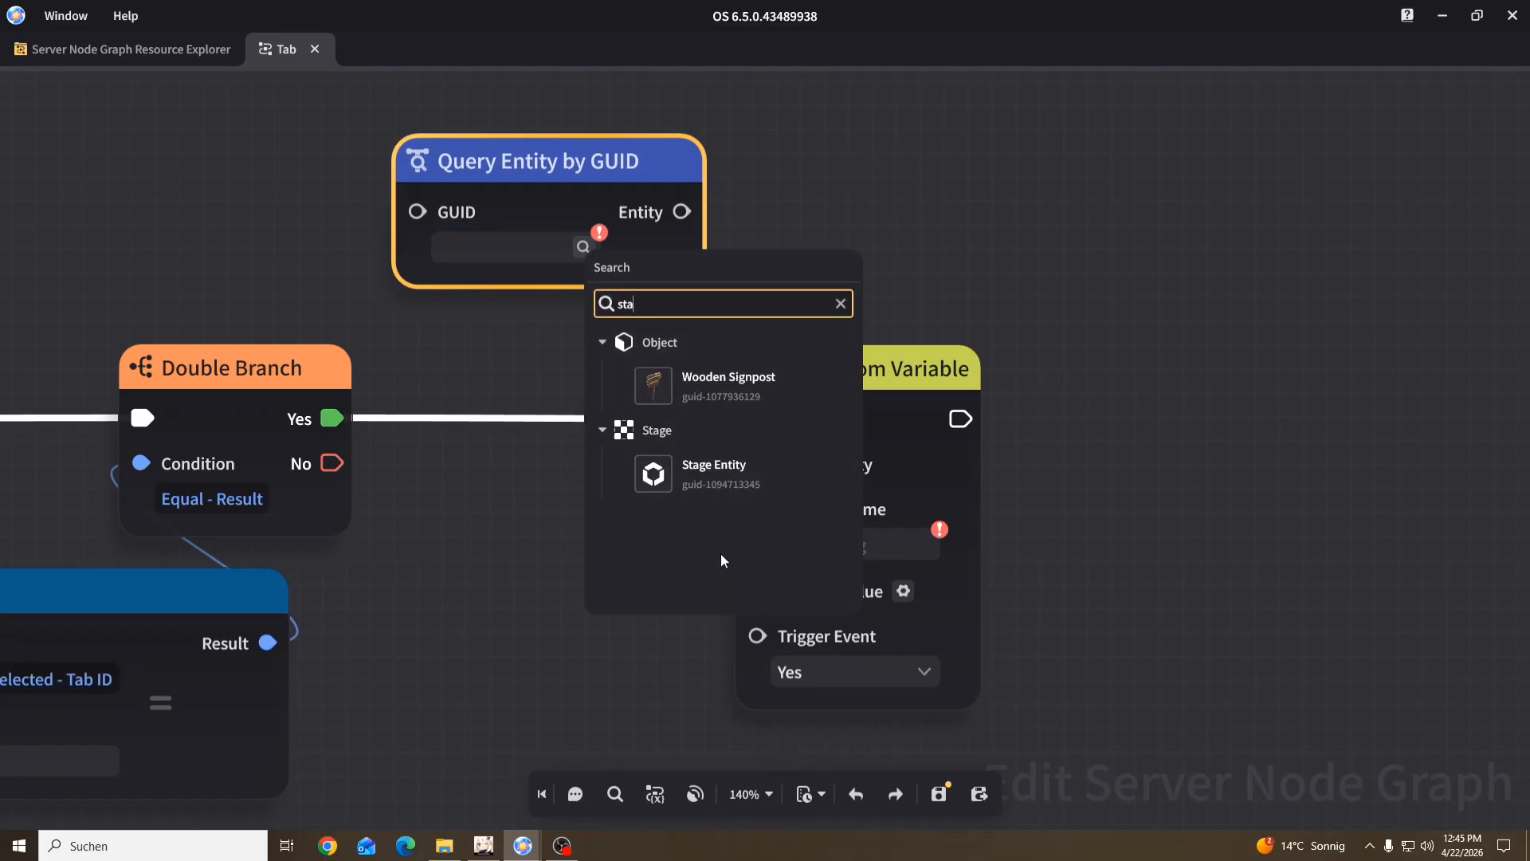
text(ge)
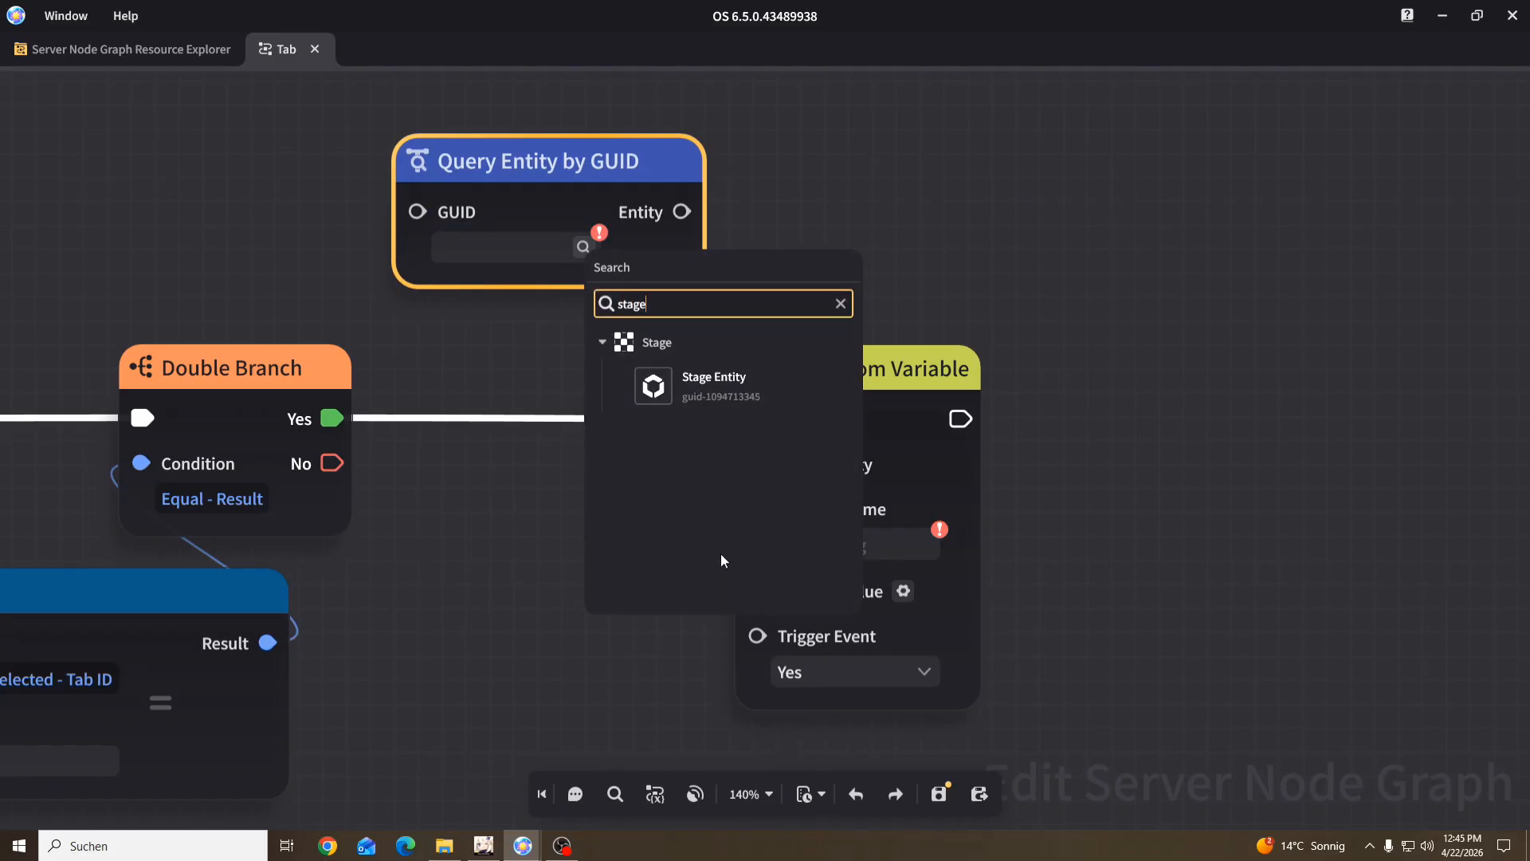
click(742, 389)
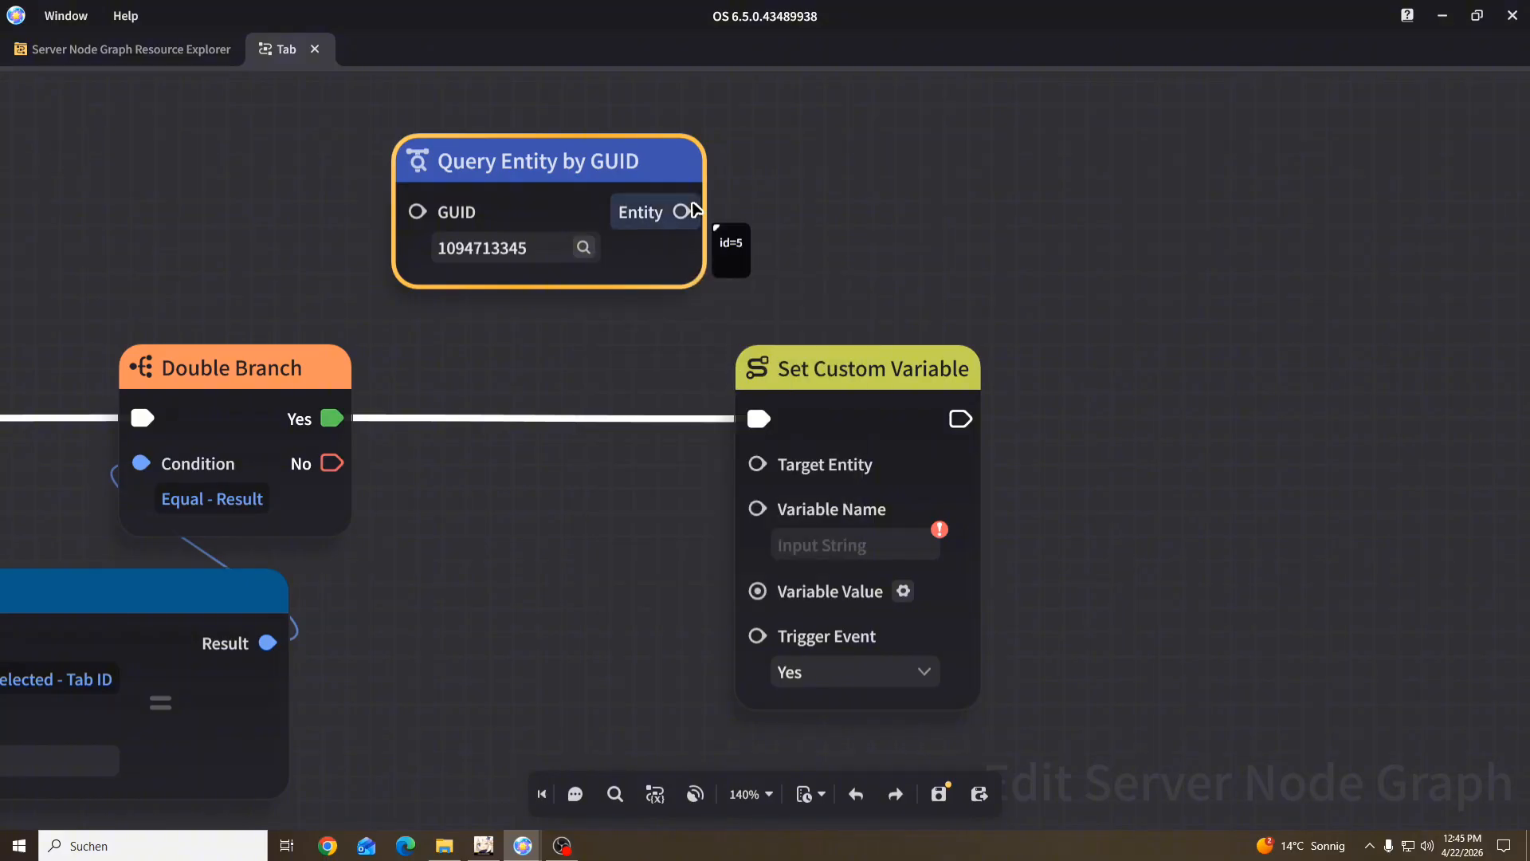
Step: Connect the queried Entity to Target Entity of the Set Custom Variable node and set its Variable Name to Image
drag(682, 211, 783, 473)
click(1165, 622)
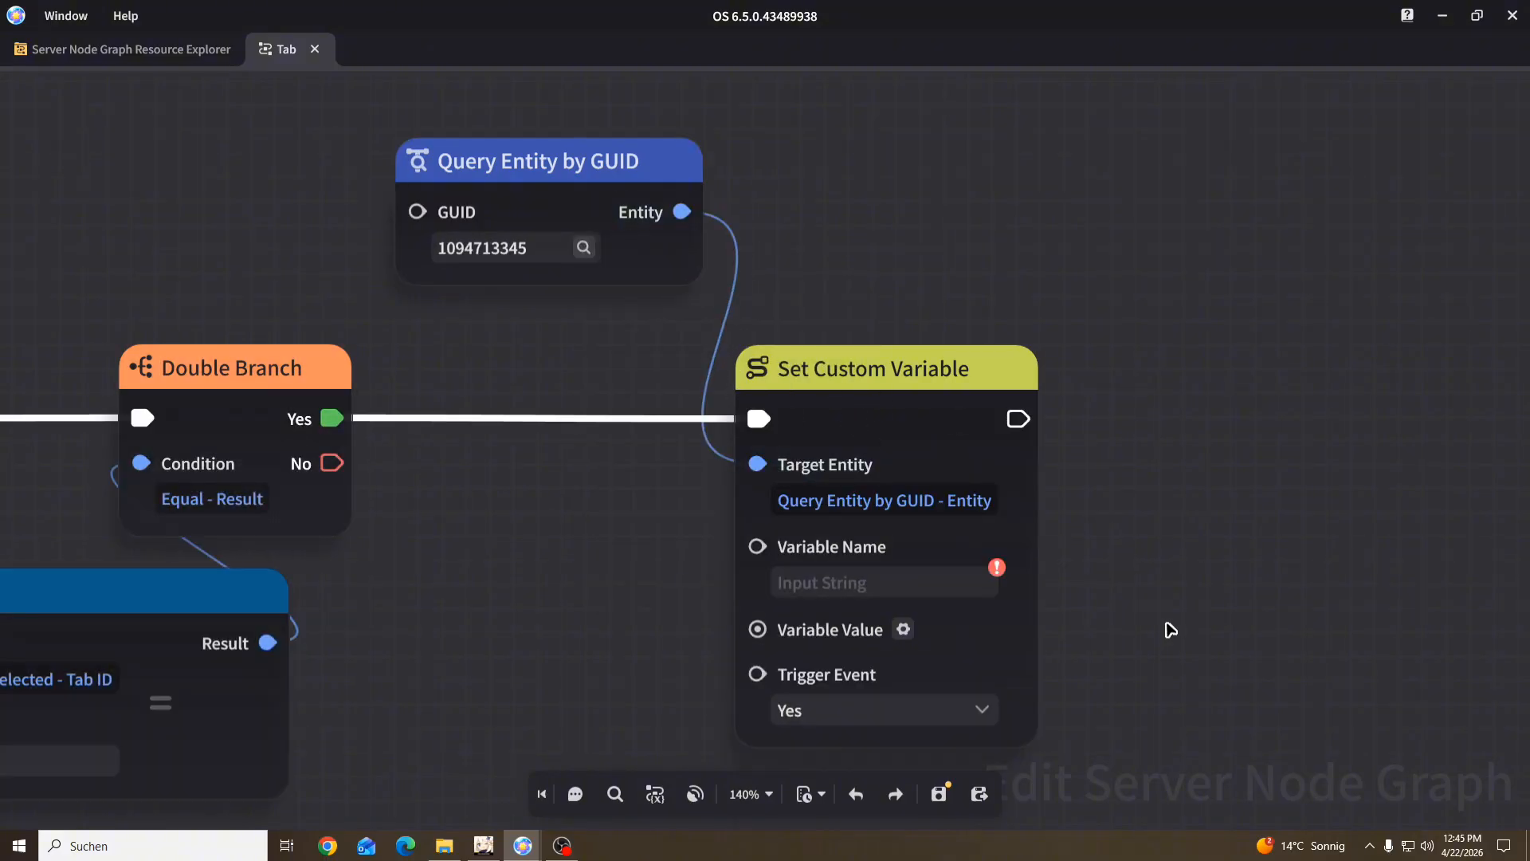
middle_drag(1164, 611, 1074, 569)
click(859, 539)
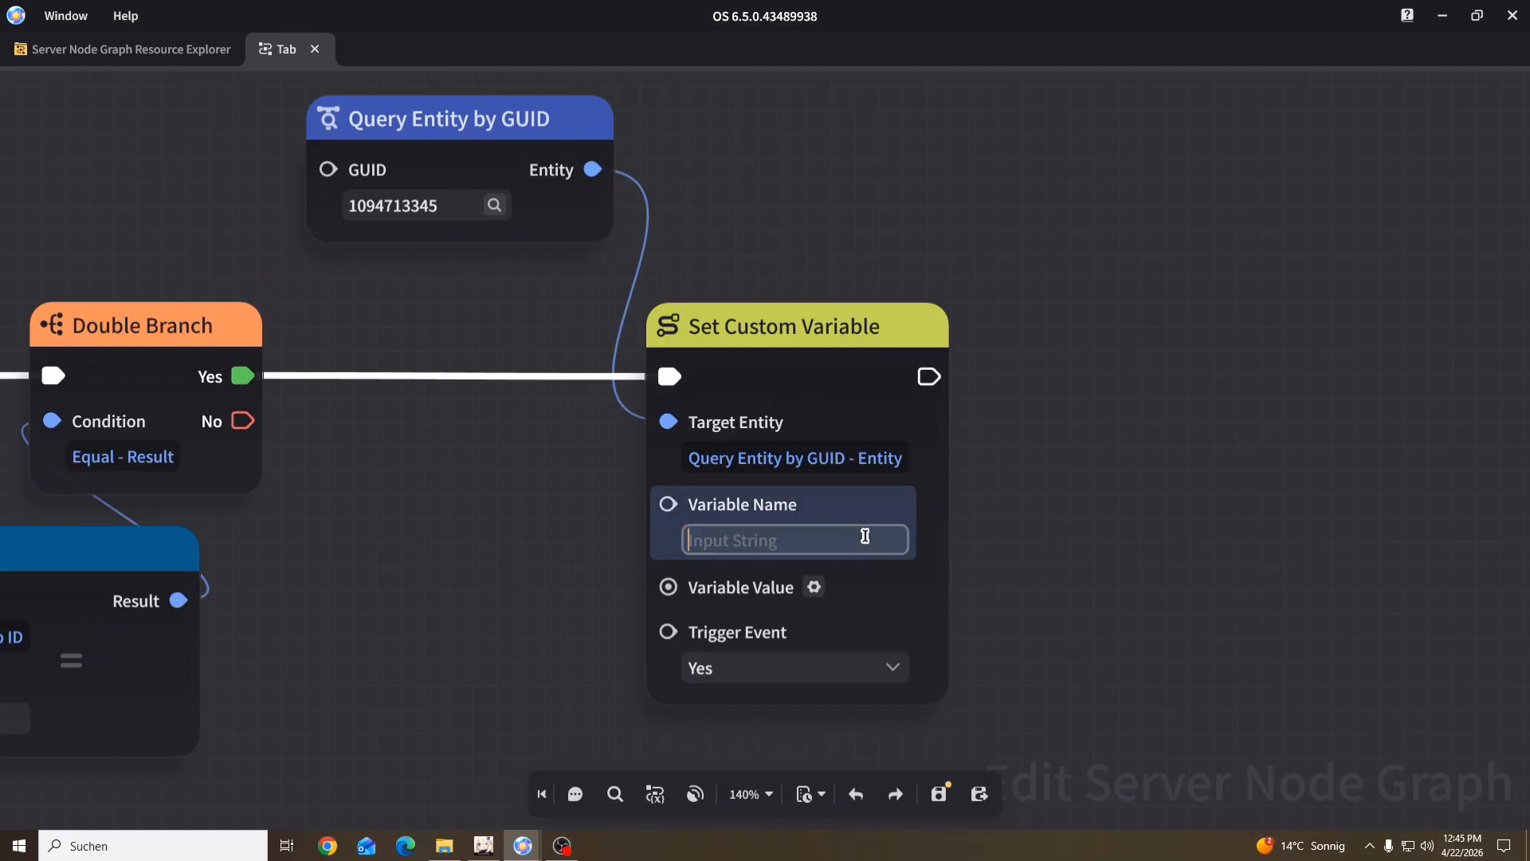
text(Image)
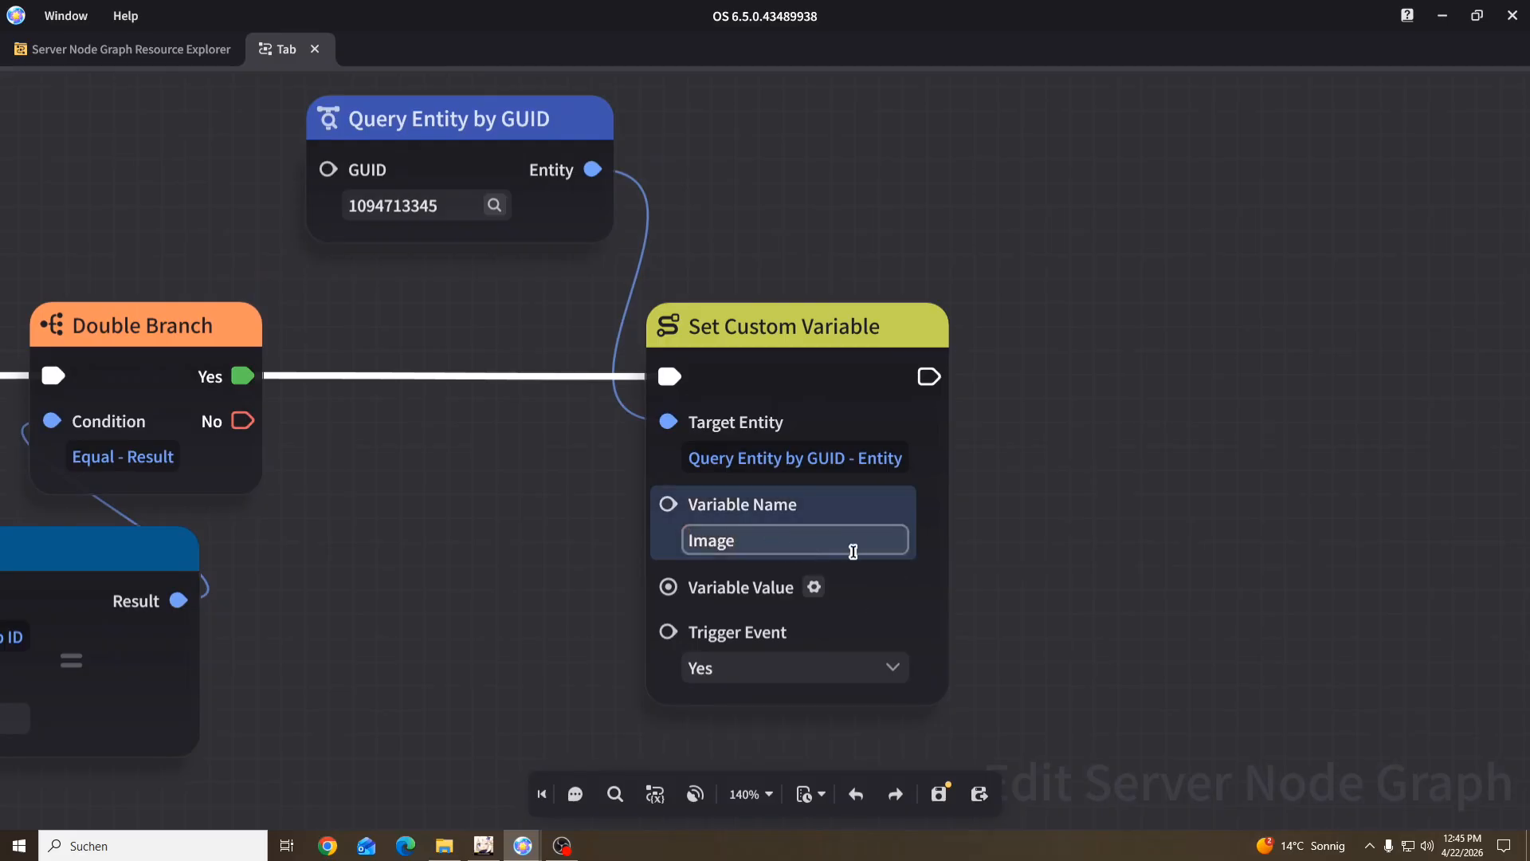
click(1138, 568)
Step: Make the Set Custom Variable node's Variable Value an Integer of 106022 and save the node graph
middle_drag(1138, 567, 1104, 521)
scroll(1104, 522, up, 1)
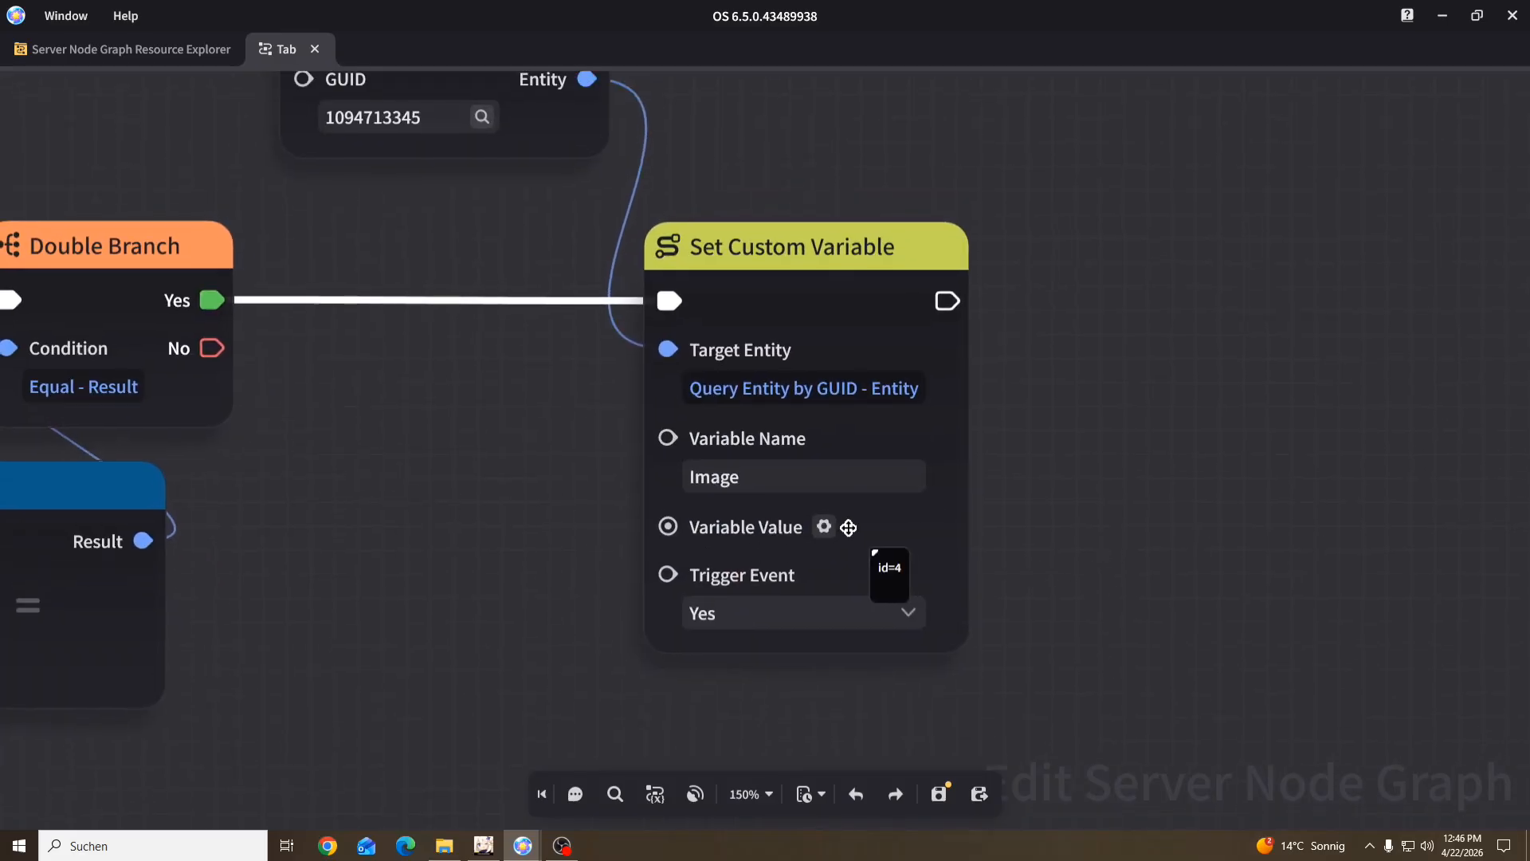
click(824, 526)
click(921, 610)
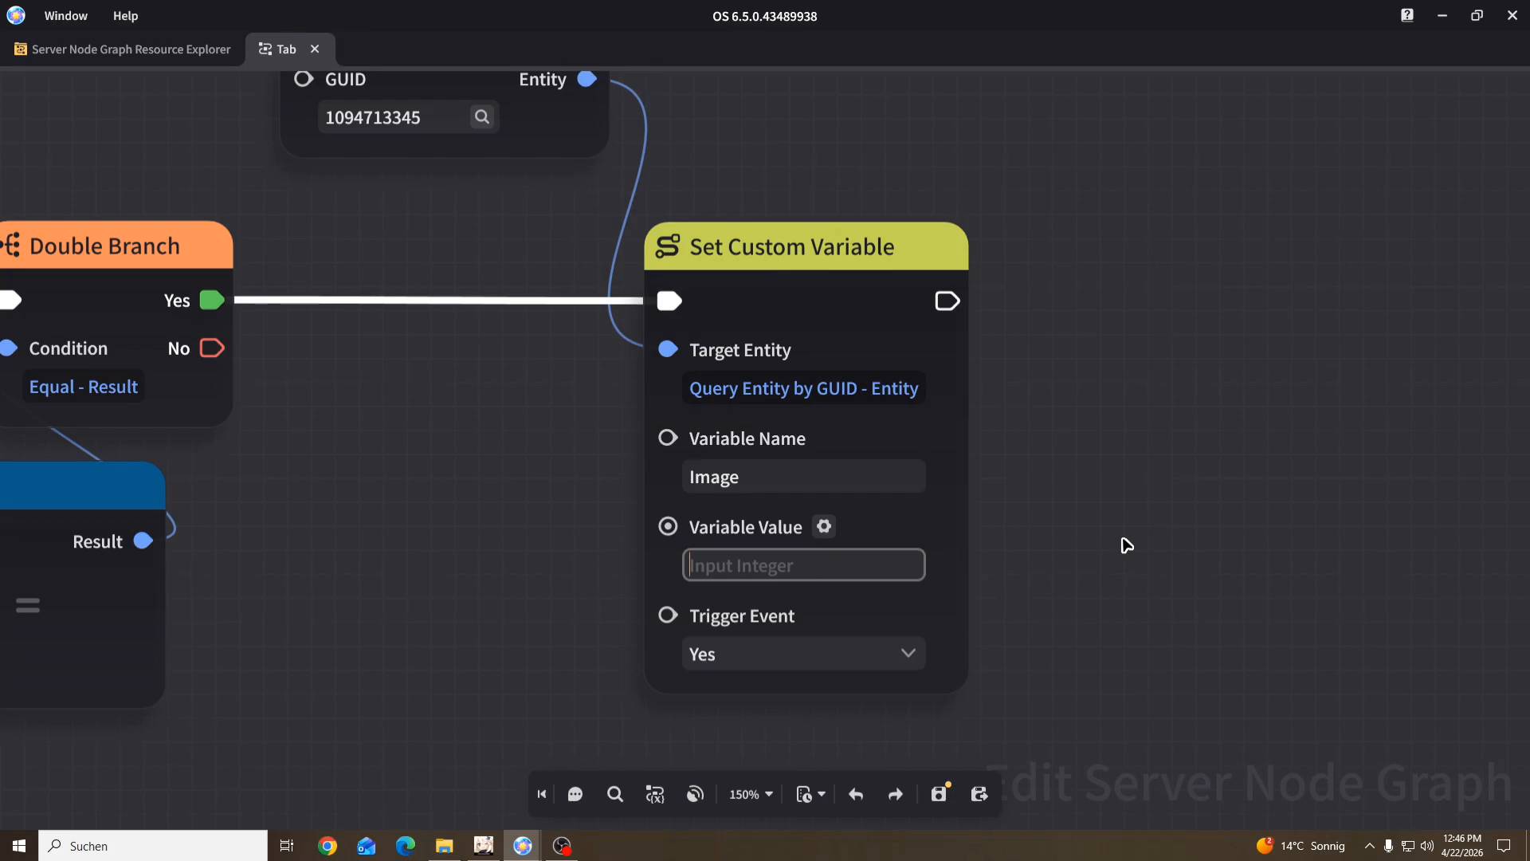
text(106022)
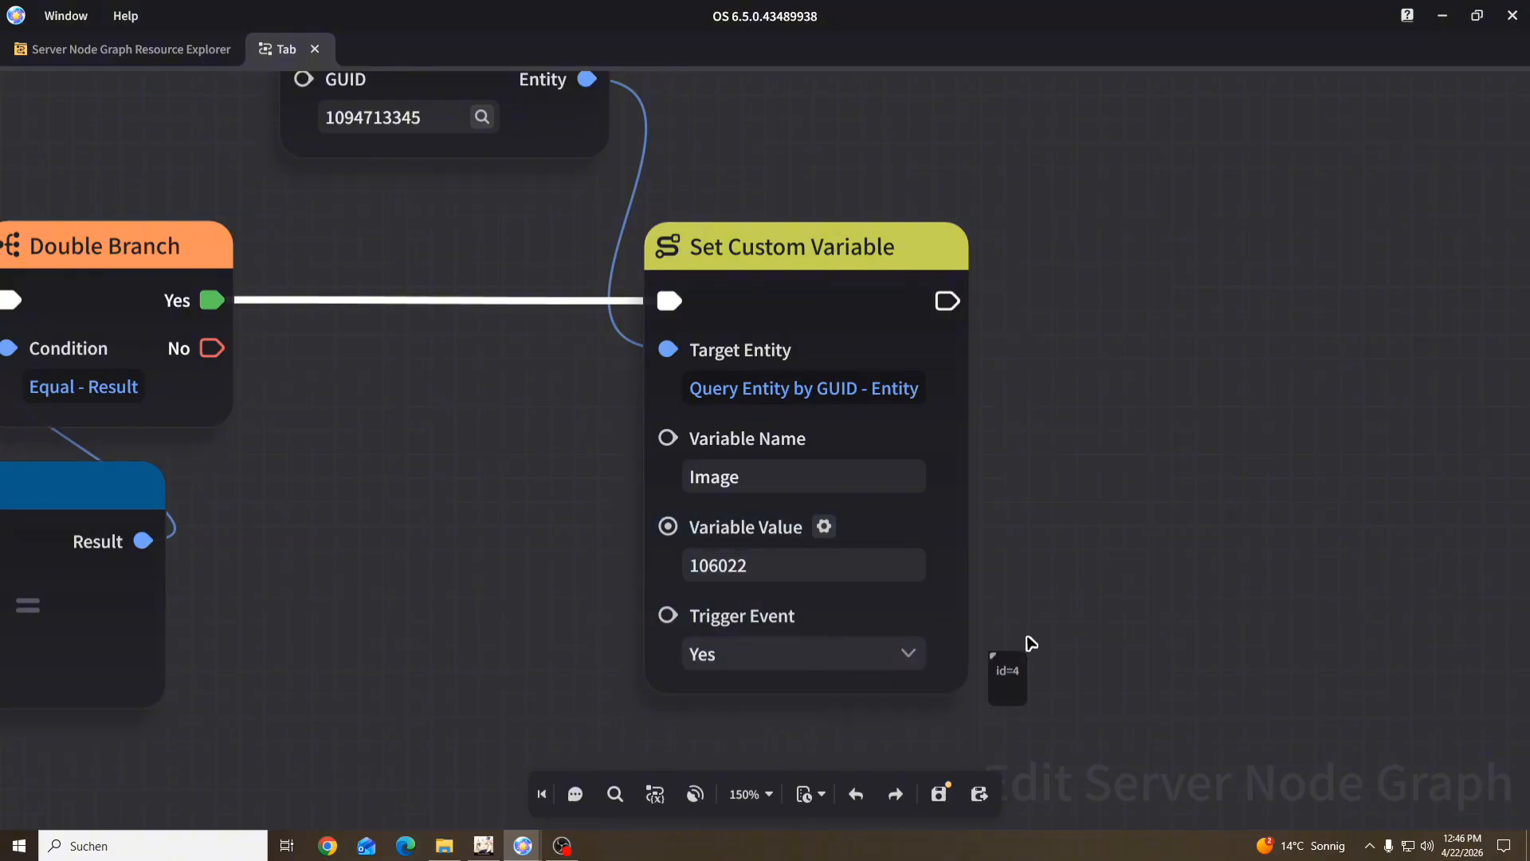
click(939, 794)
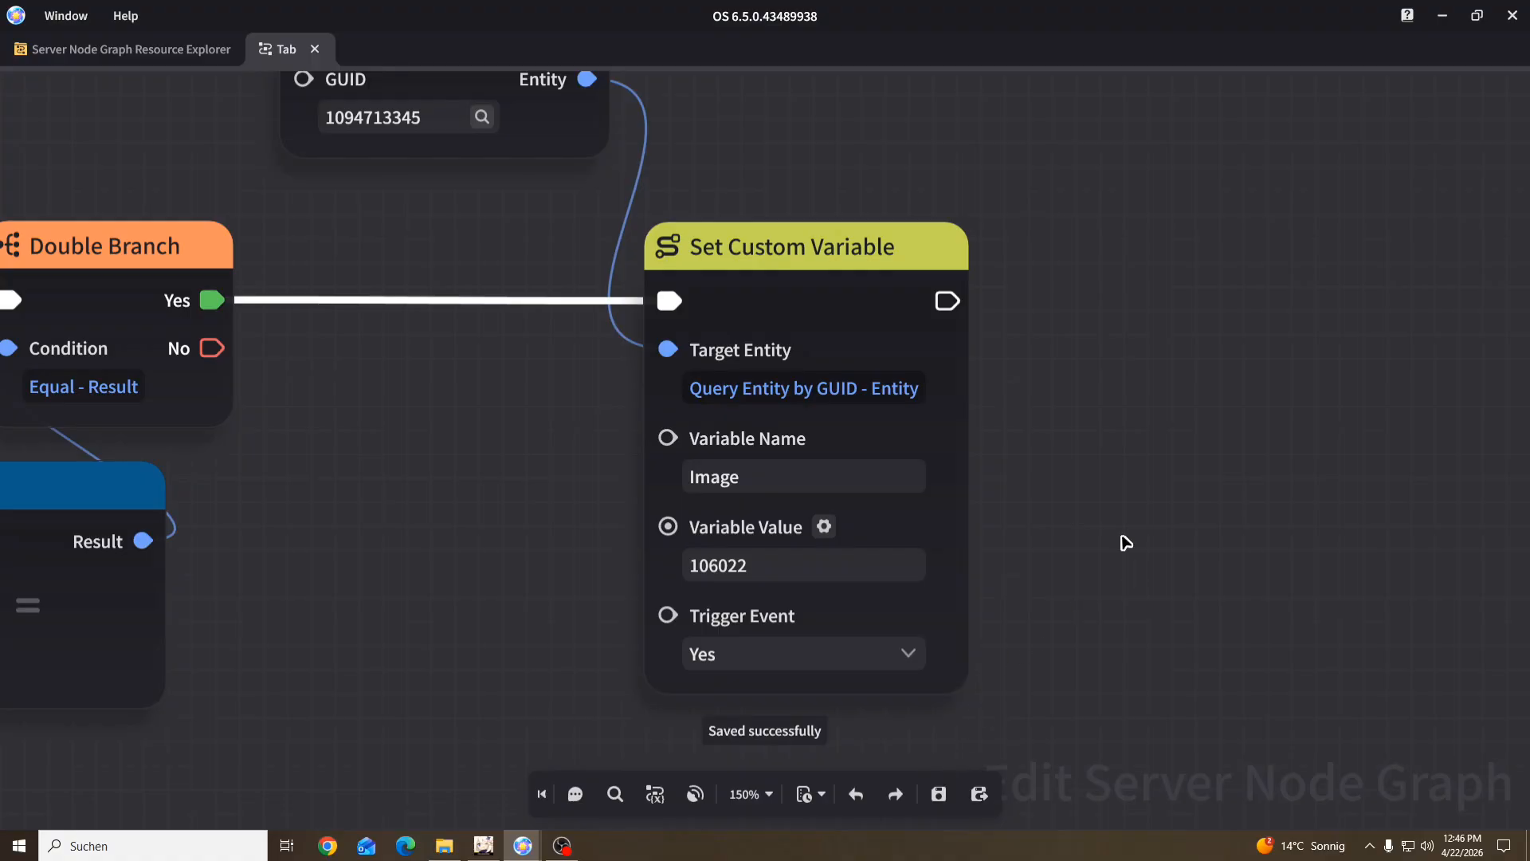
scroll(1087, 441, down, 4)
middle_drag(1032, 451, 1152, 467)
scroll(1153, 467, down, 1)
middle_drag(659, 619, 797, 575)
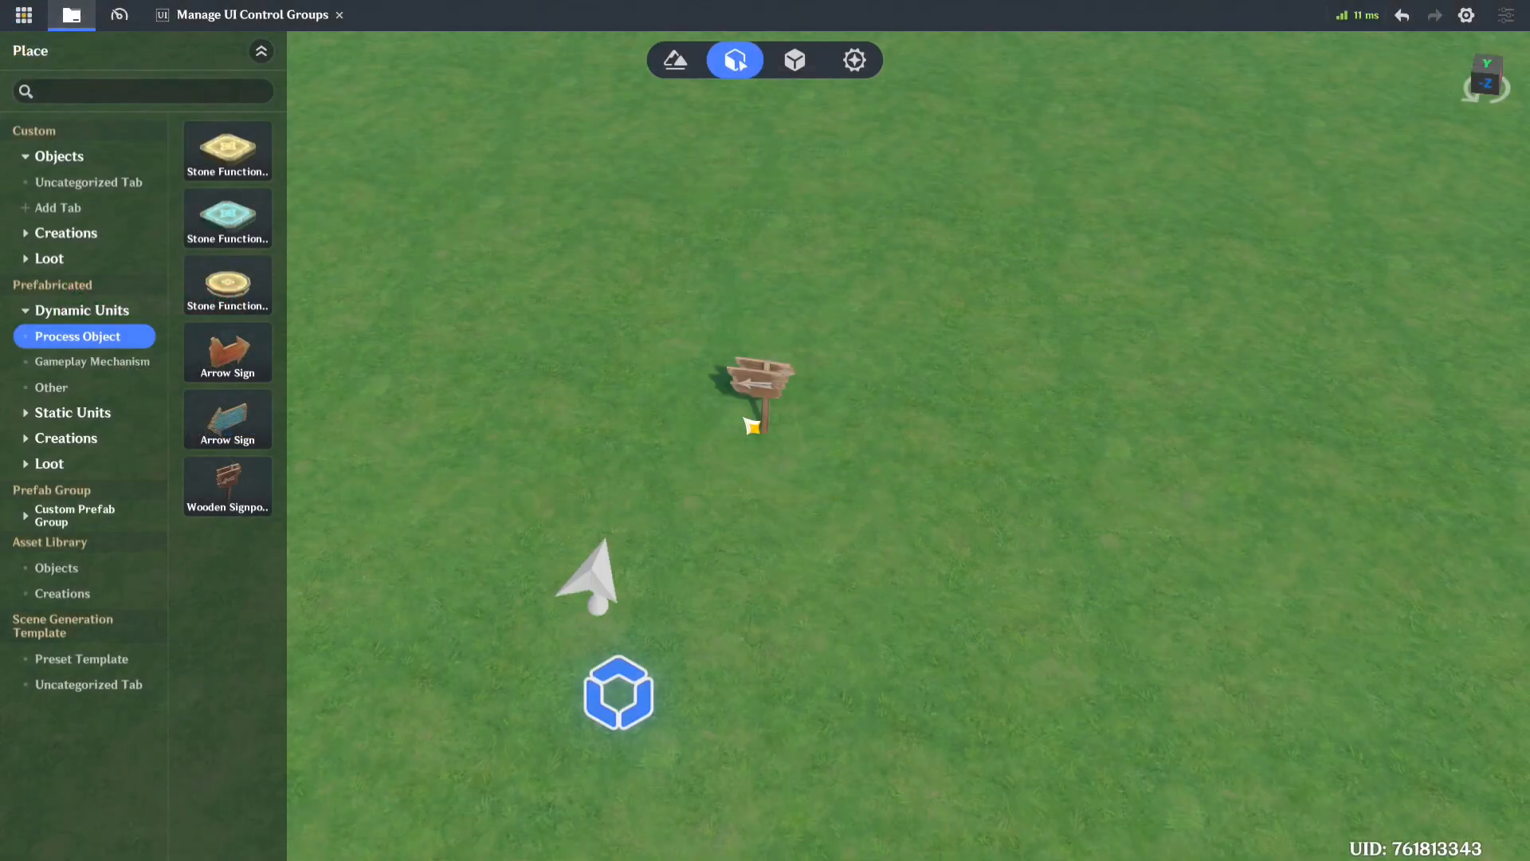
Step: Switch to the Wonderland editor, attach the Tab node graph to the wooden signpost, and save the project
click(767, 380)
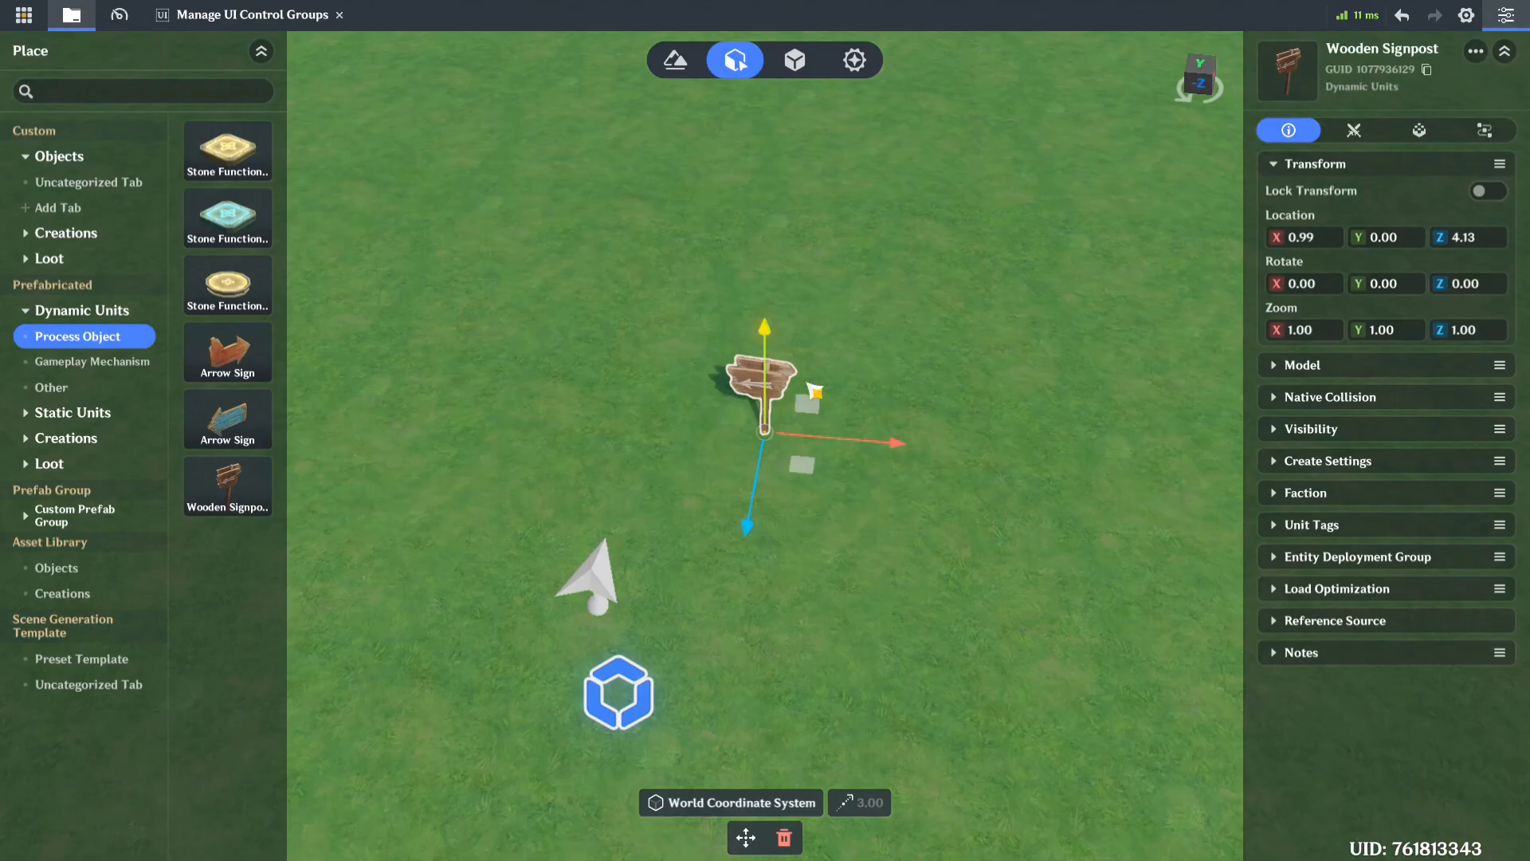
click(1501, 140)
click(1429, 492)
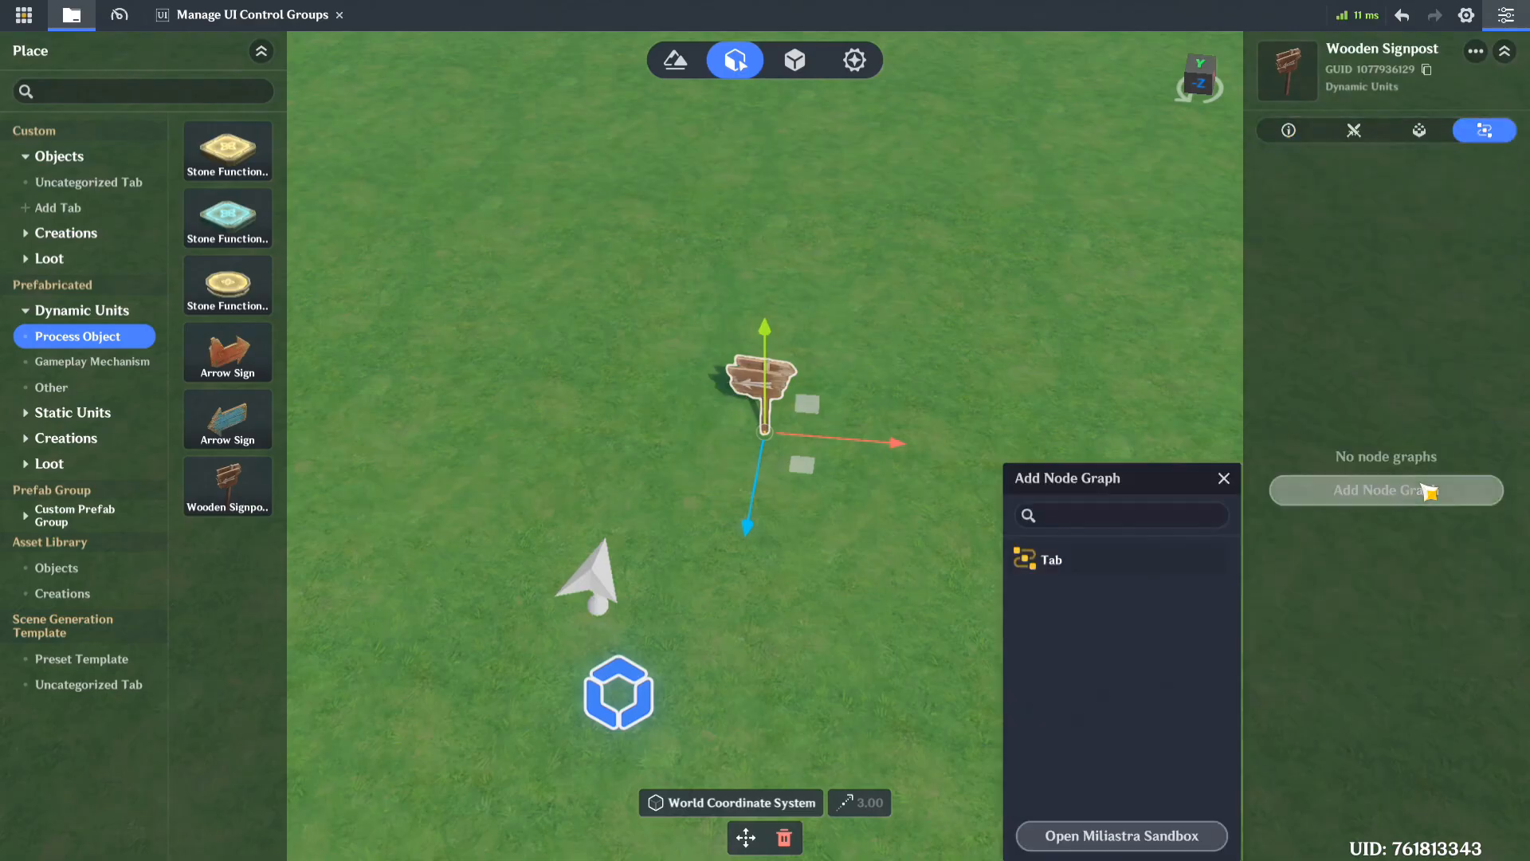
click(1112, 571)
click(1029, 324)
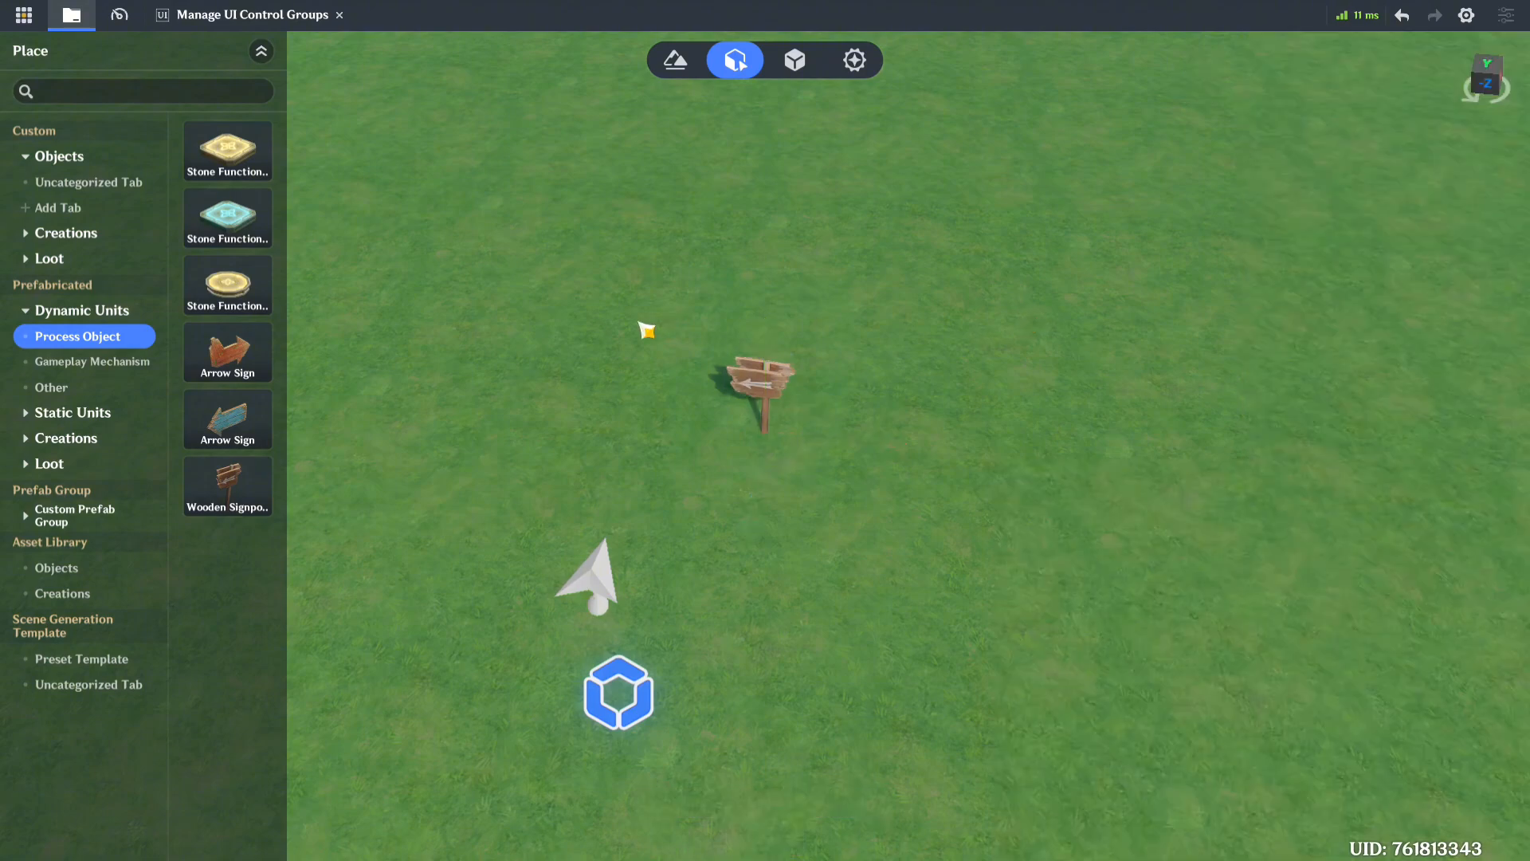
key(Escape)
click(35, 67)
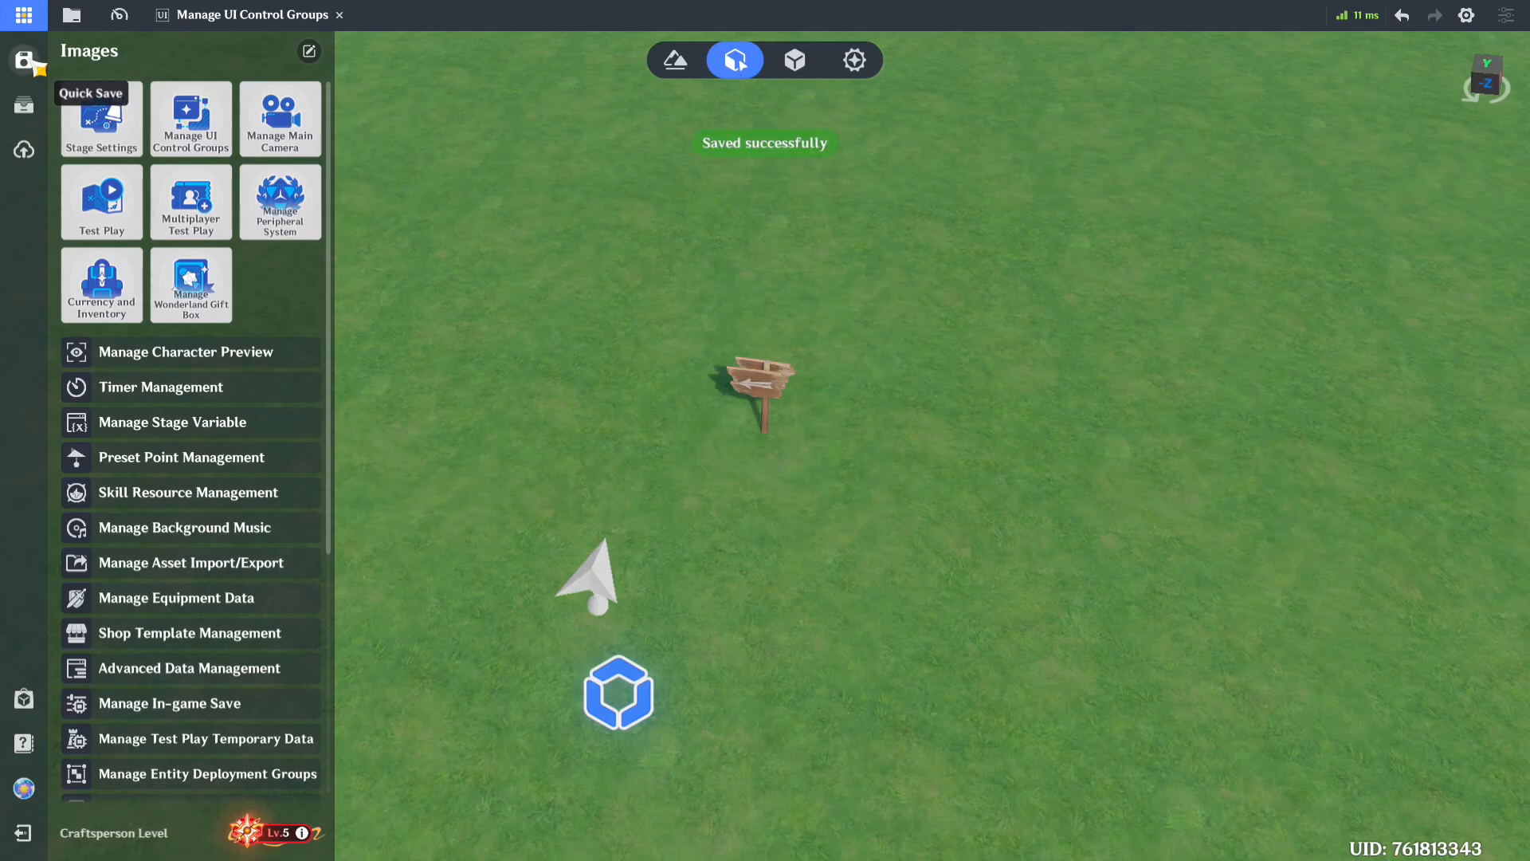
Step: Start a single-player test play using direct upload, with the cosmetic display phase turned off
click(97, 224)
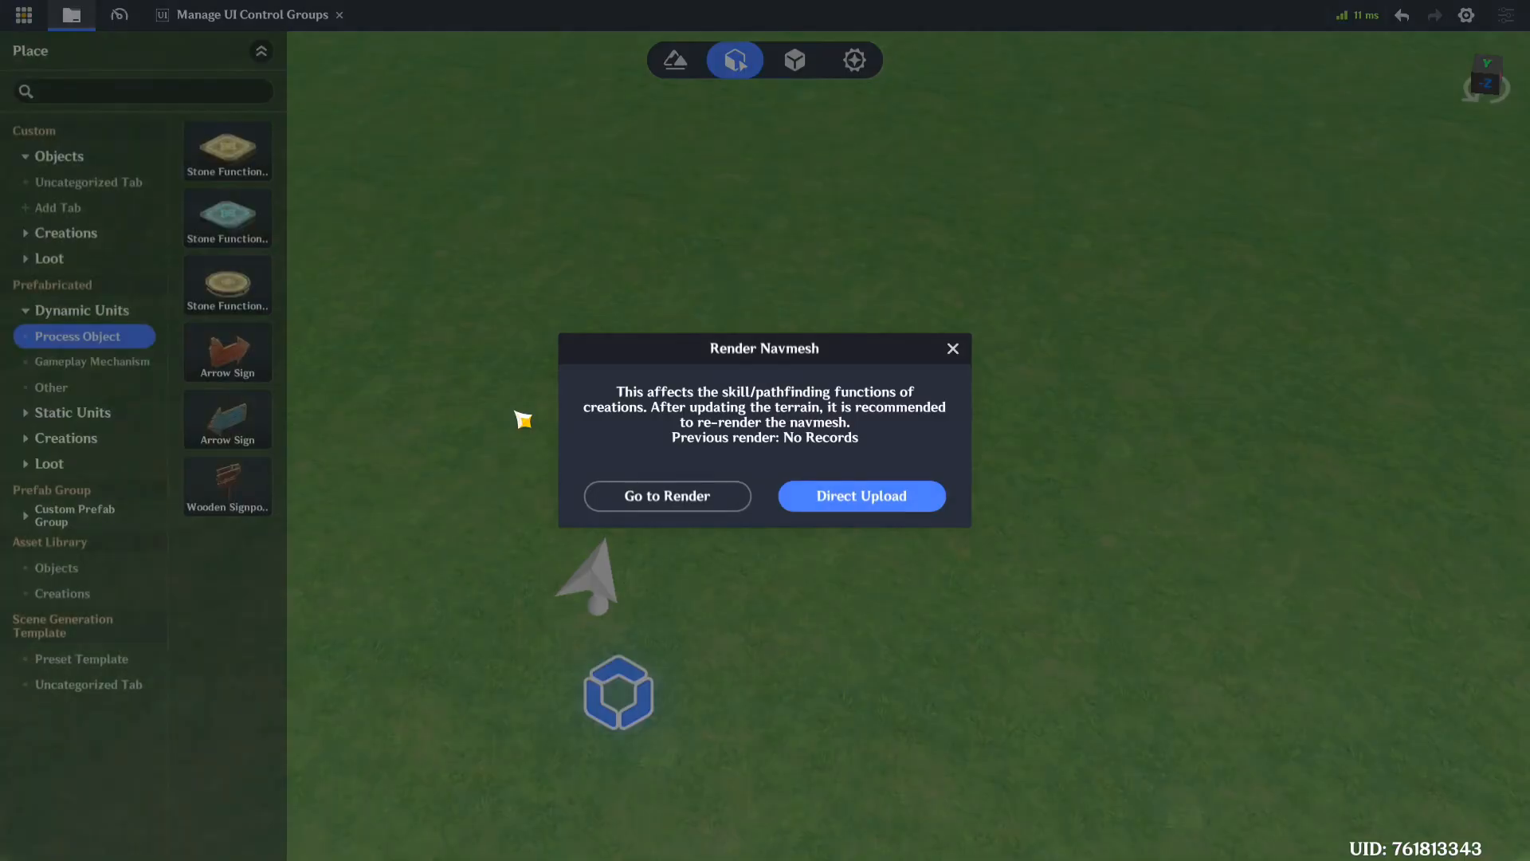
click(833, 498)
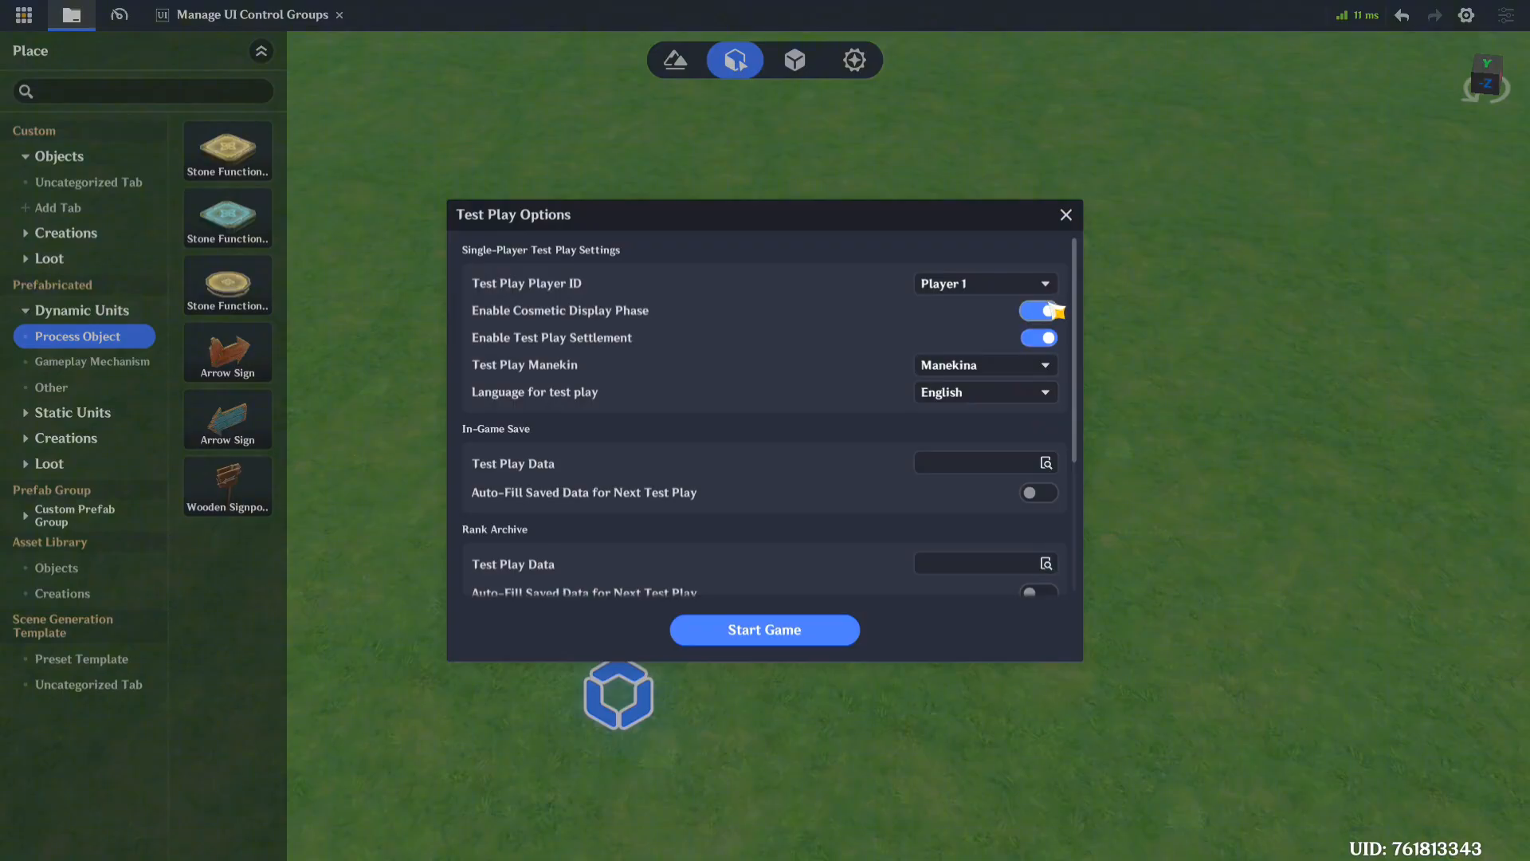
click(1049, 312)
click(843, 630)
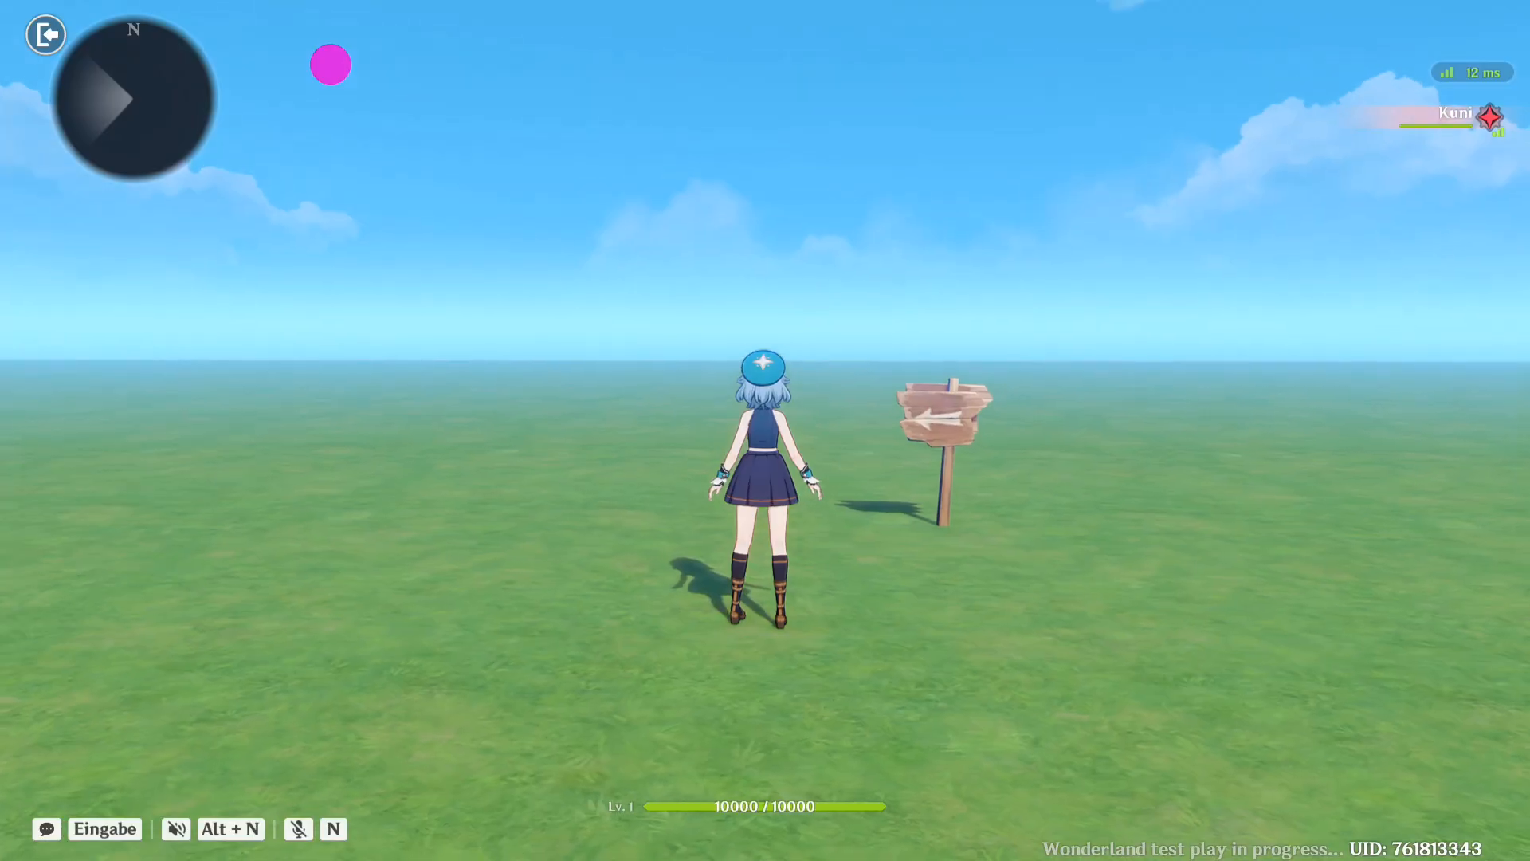
Step: Walk the character up to the wooden signpost and trigger its Tab interaction to test the image switch
key(w)
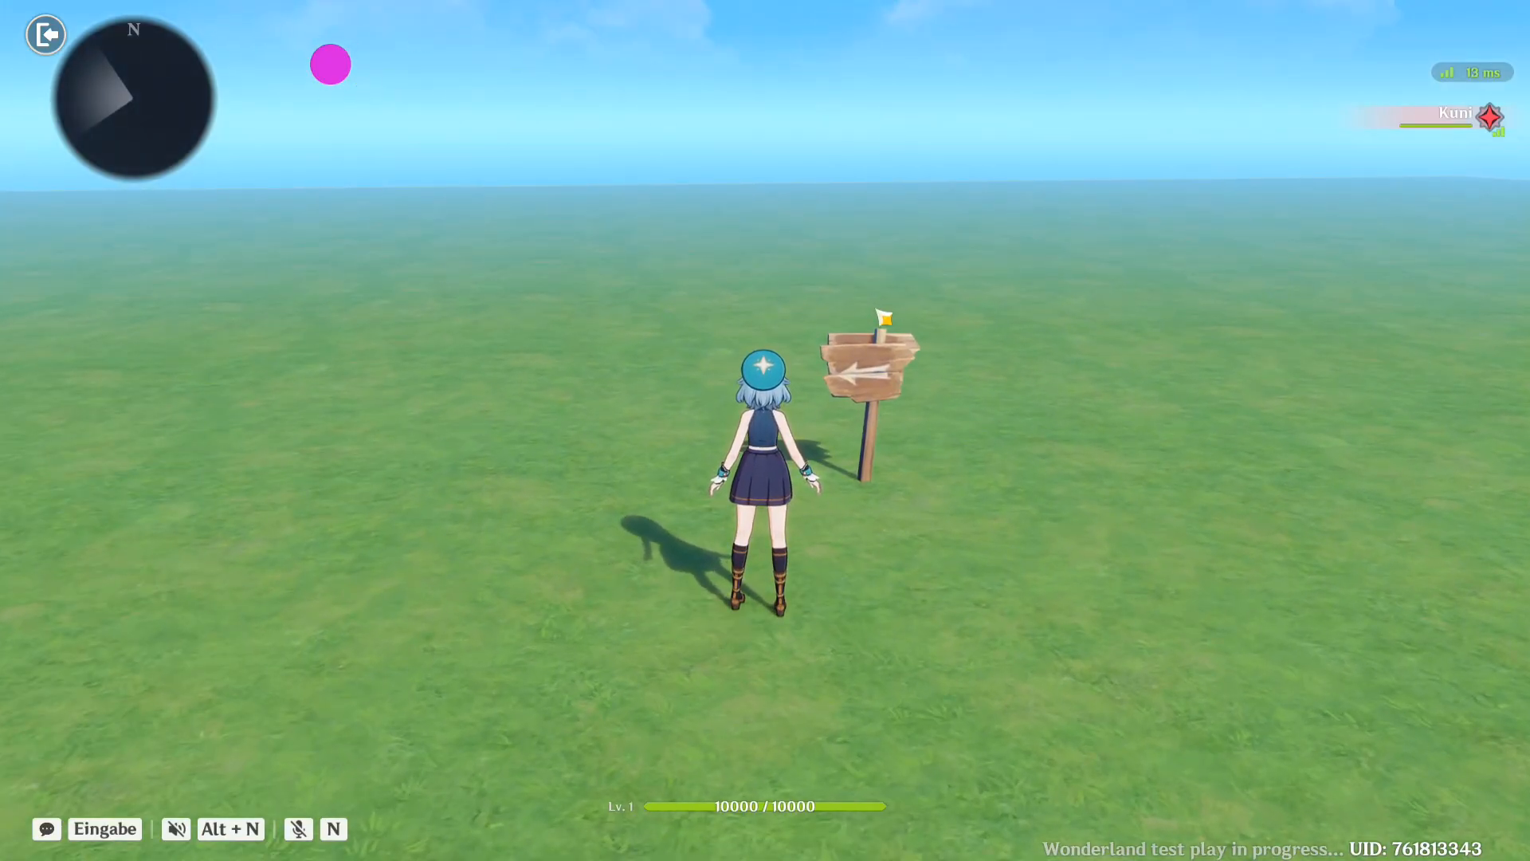
key(d)
key(w)
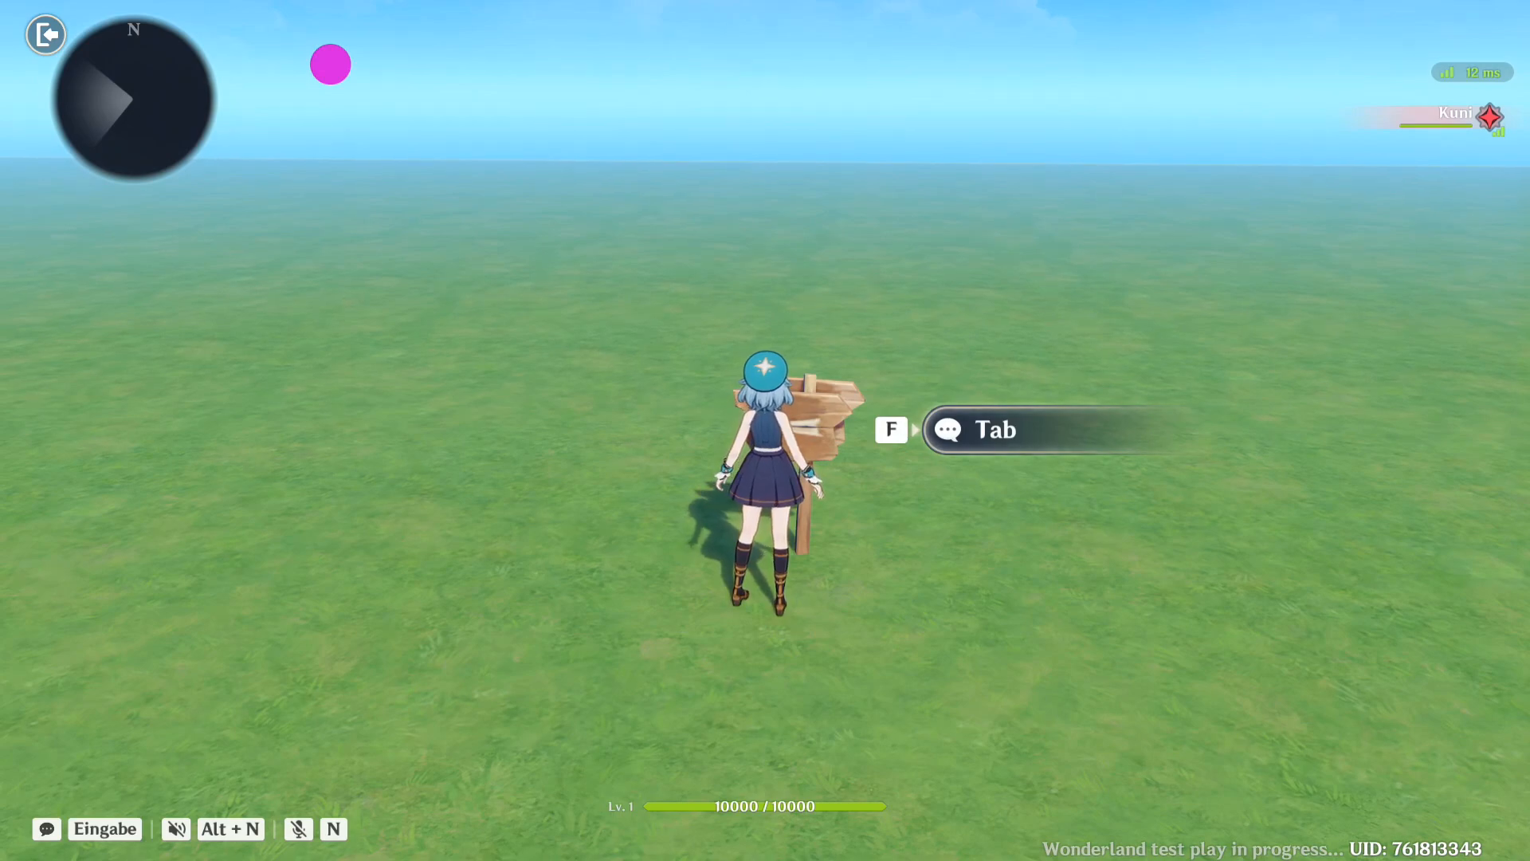
key(f)
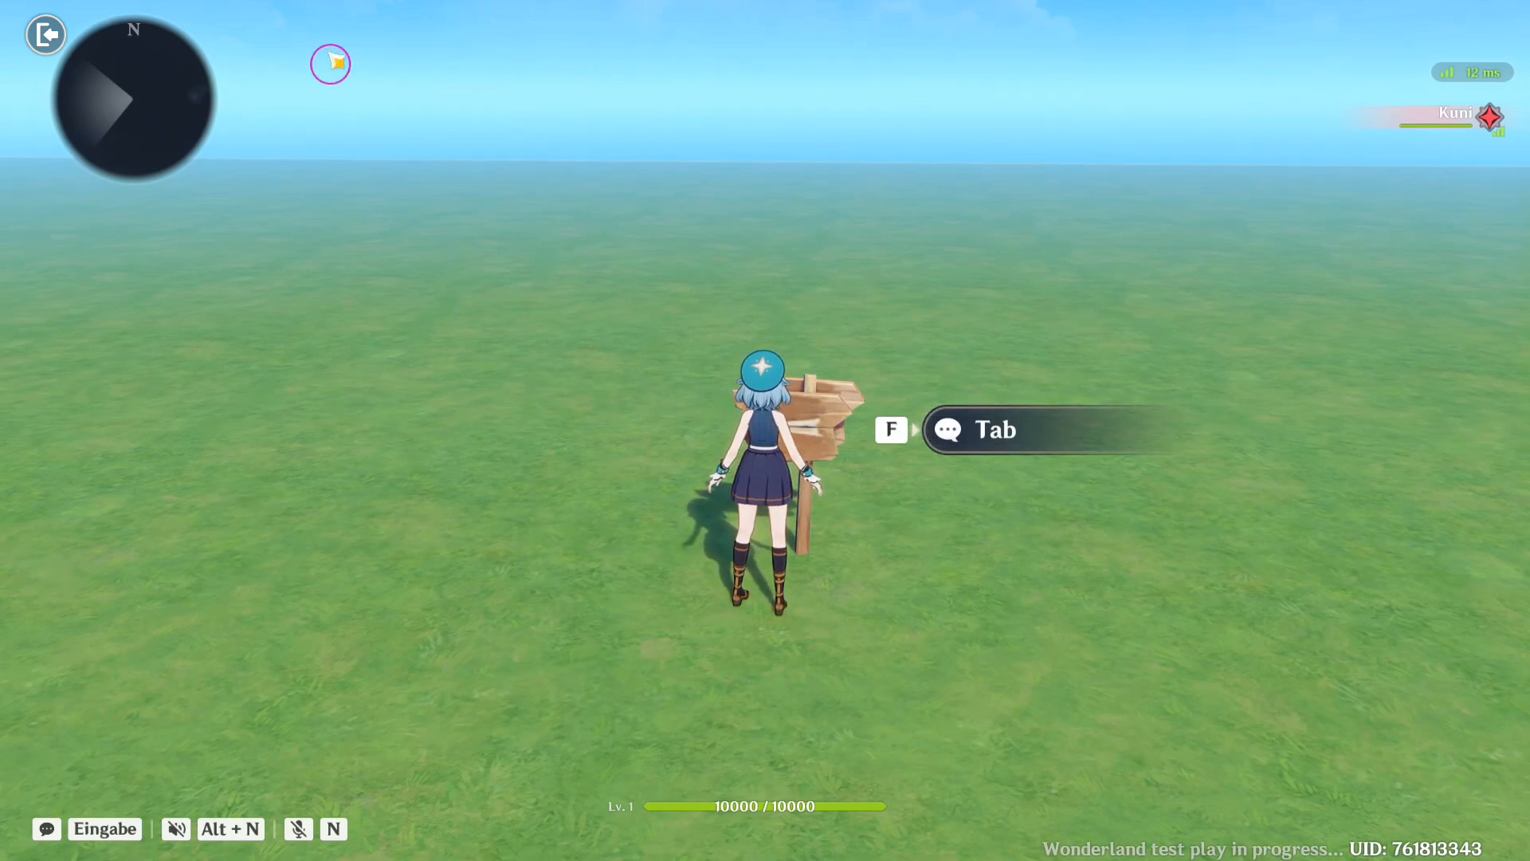